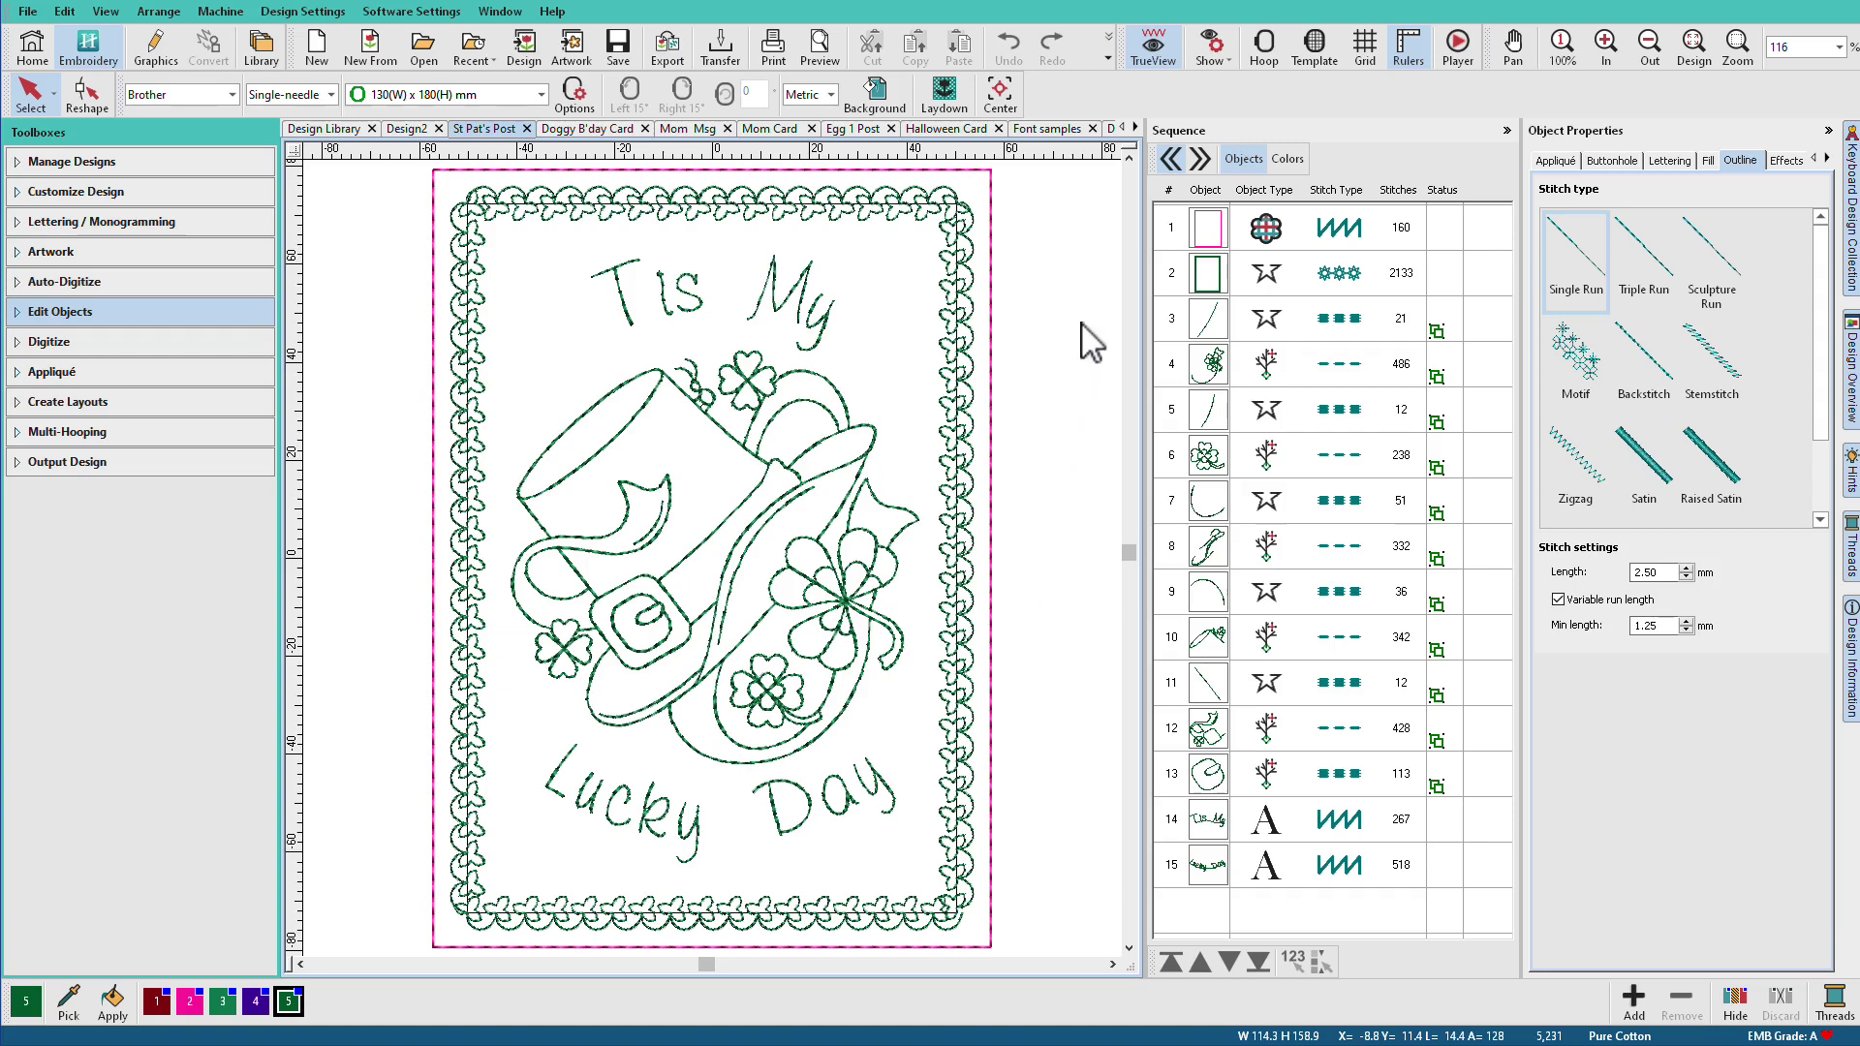
Inspect the placement rectangle and shamrock motif border, and hide everything except the grouped hat-and-shamrock artwork.
click(986, 308)
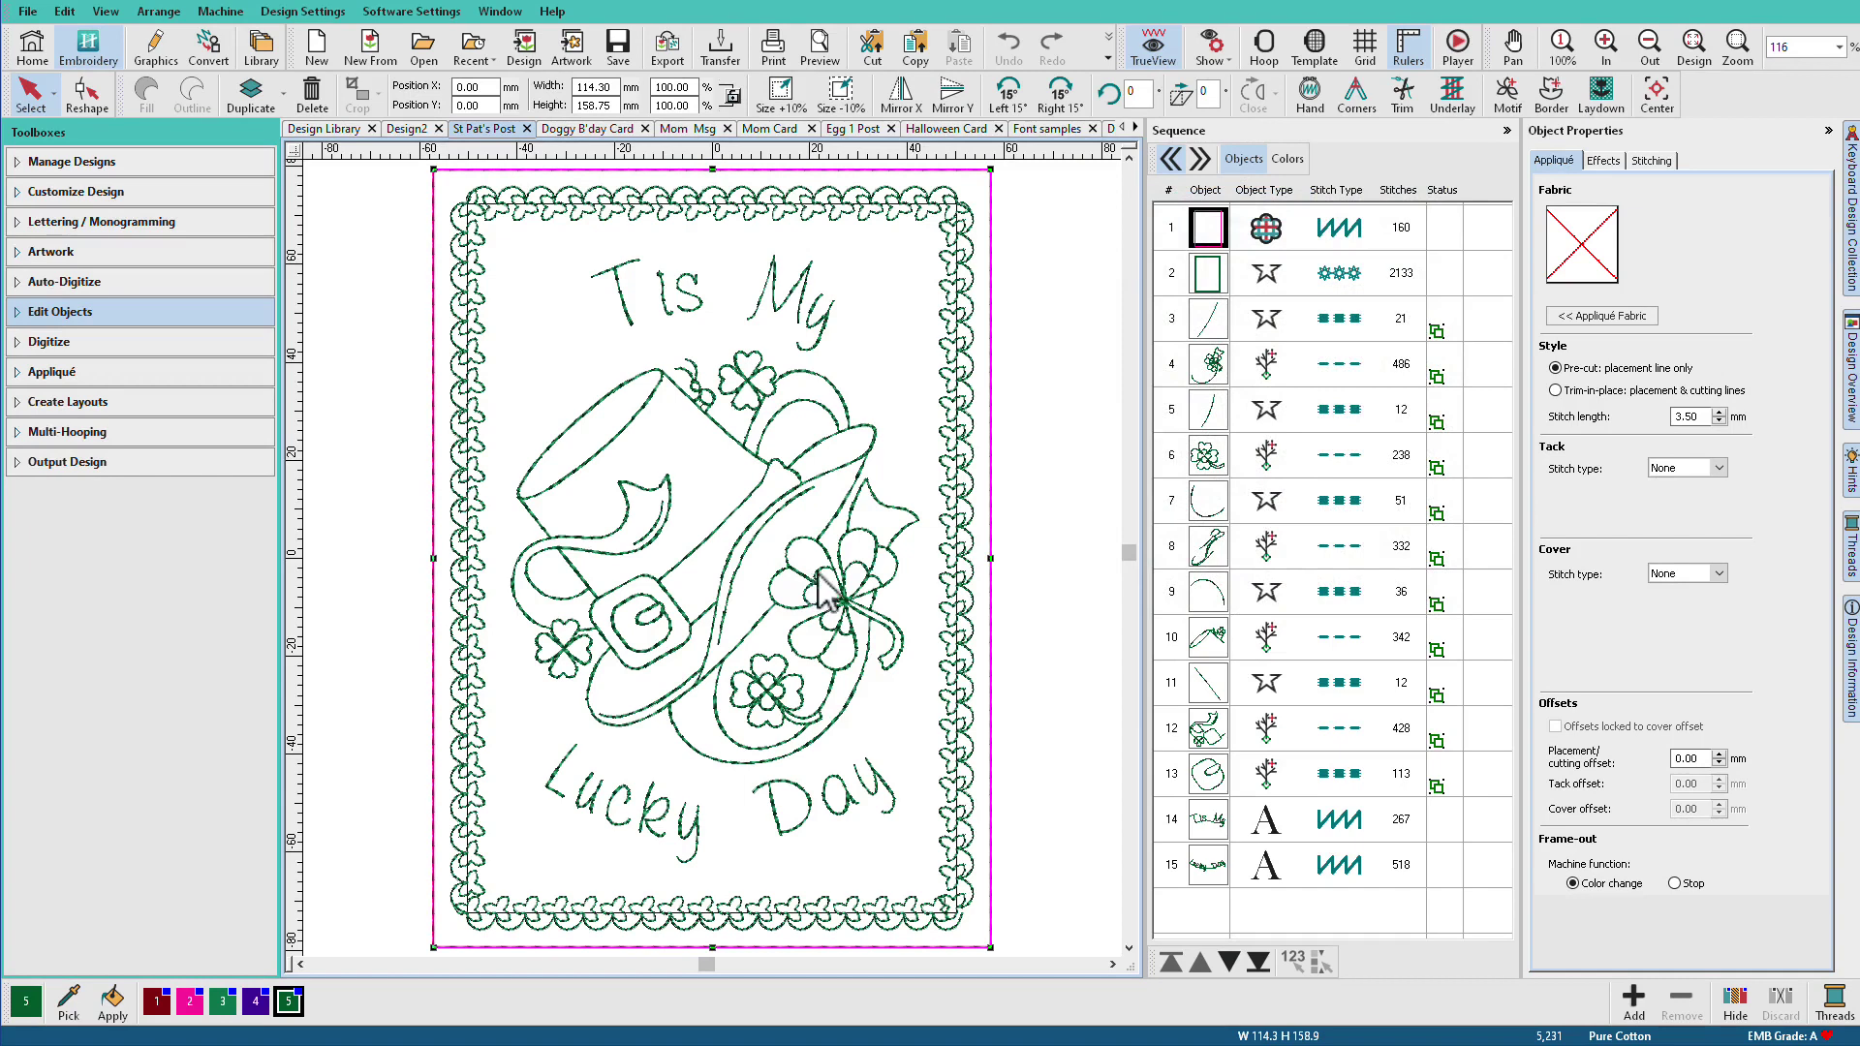
click(956, 238)
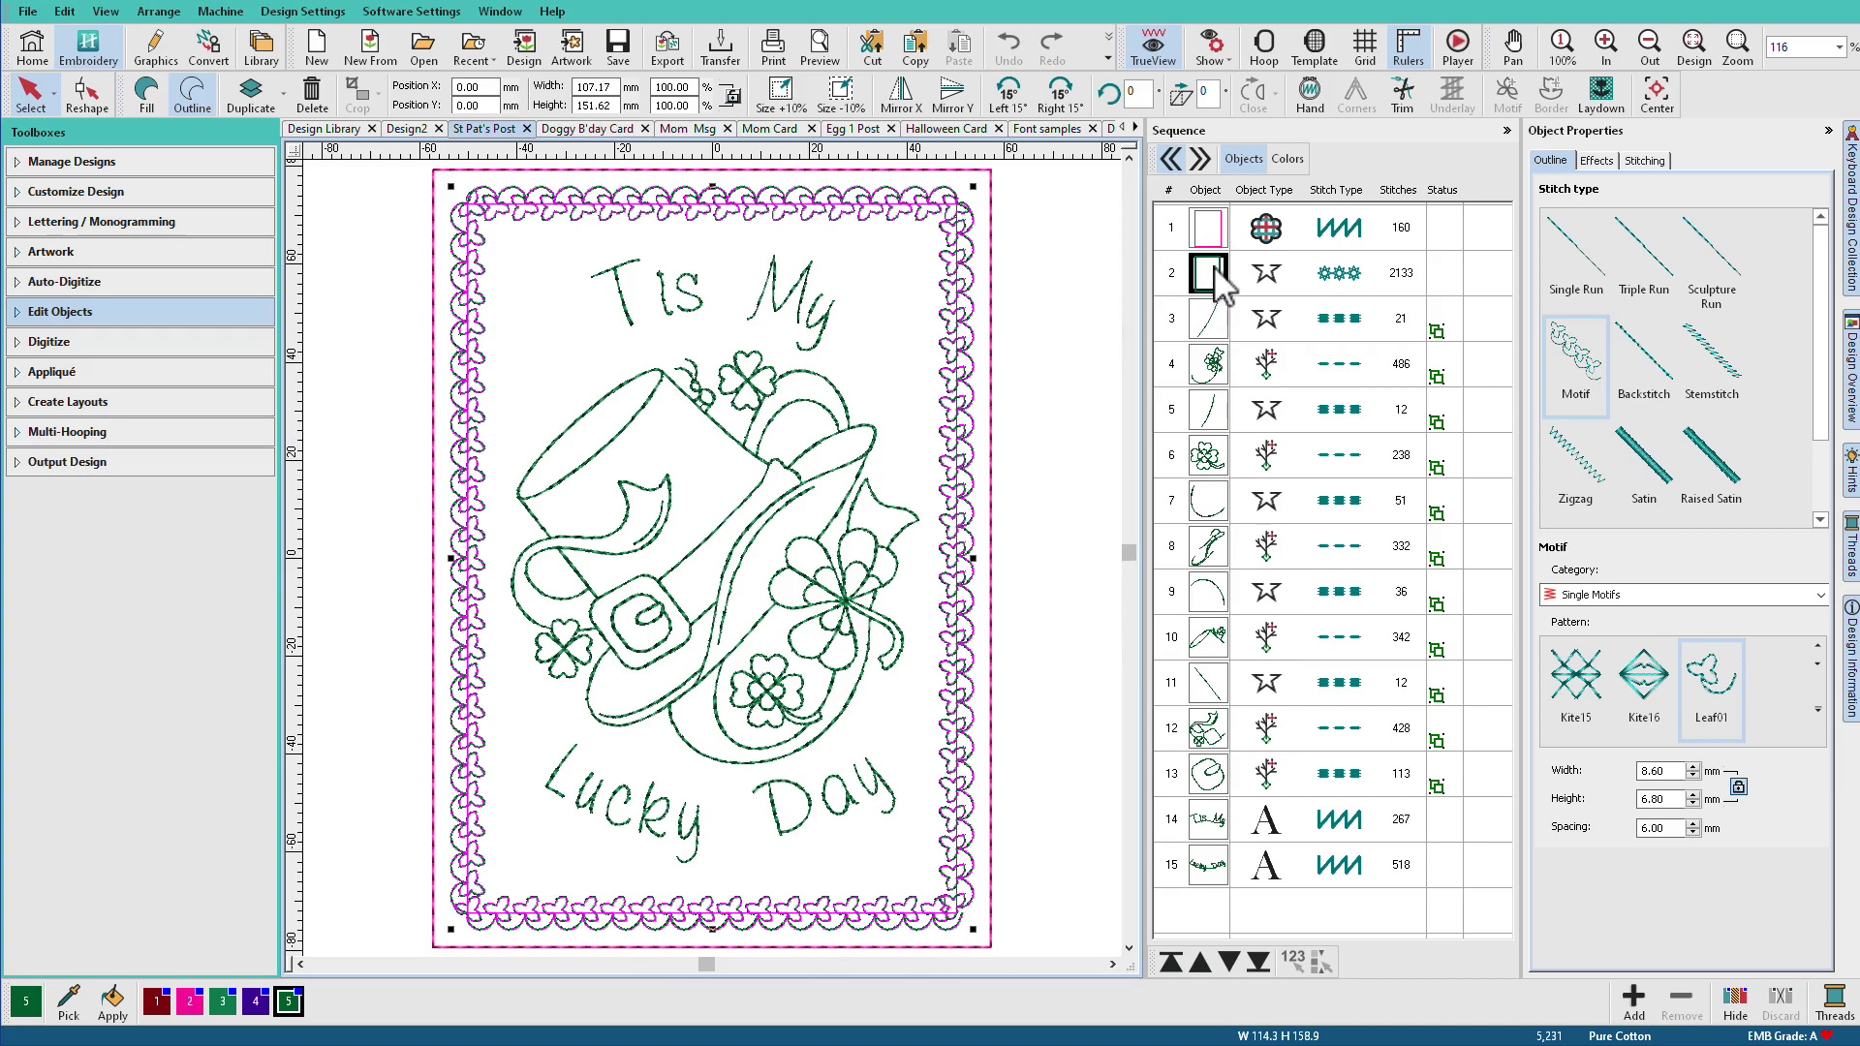
click(1219, 360)
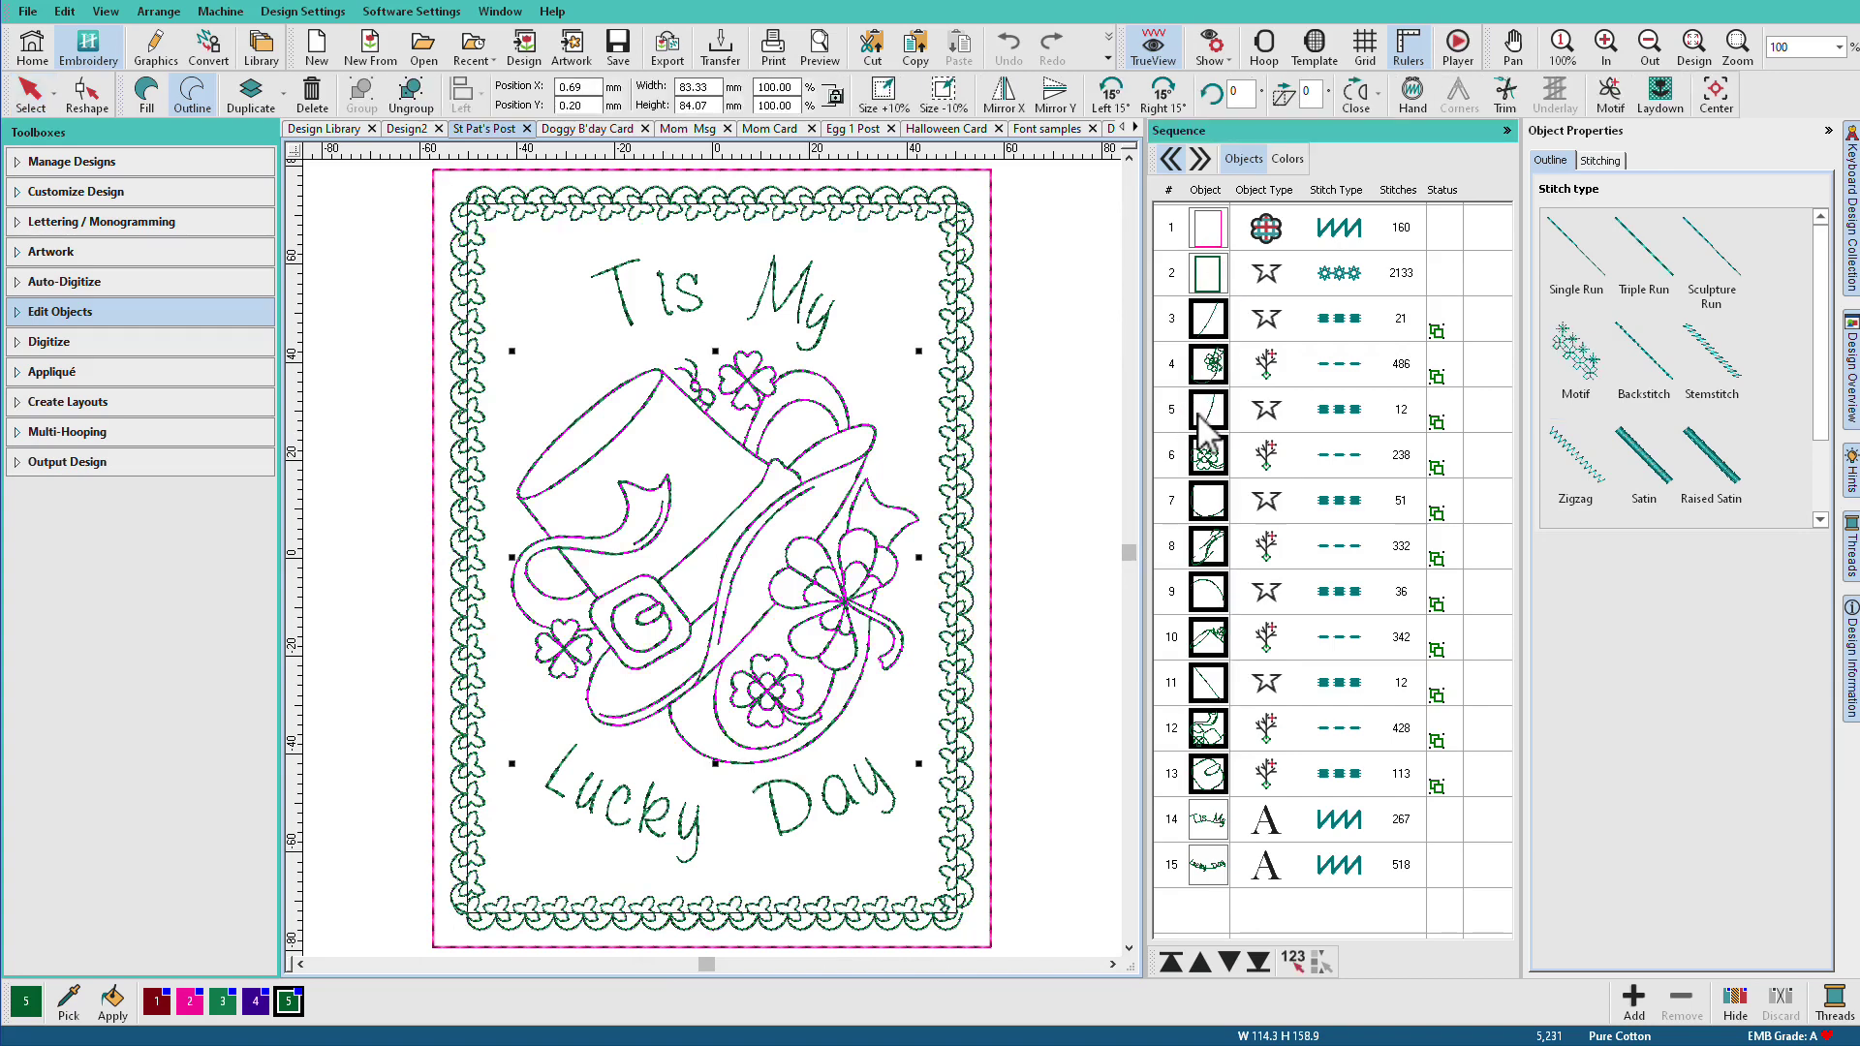
right_click(1201, 368)
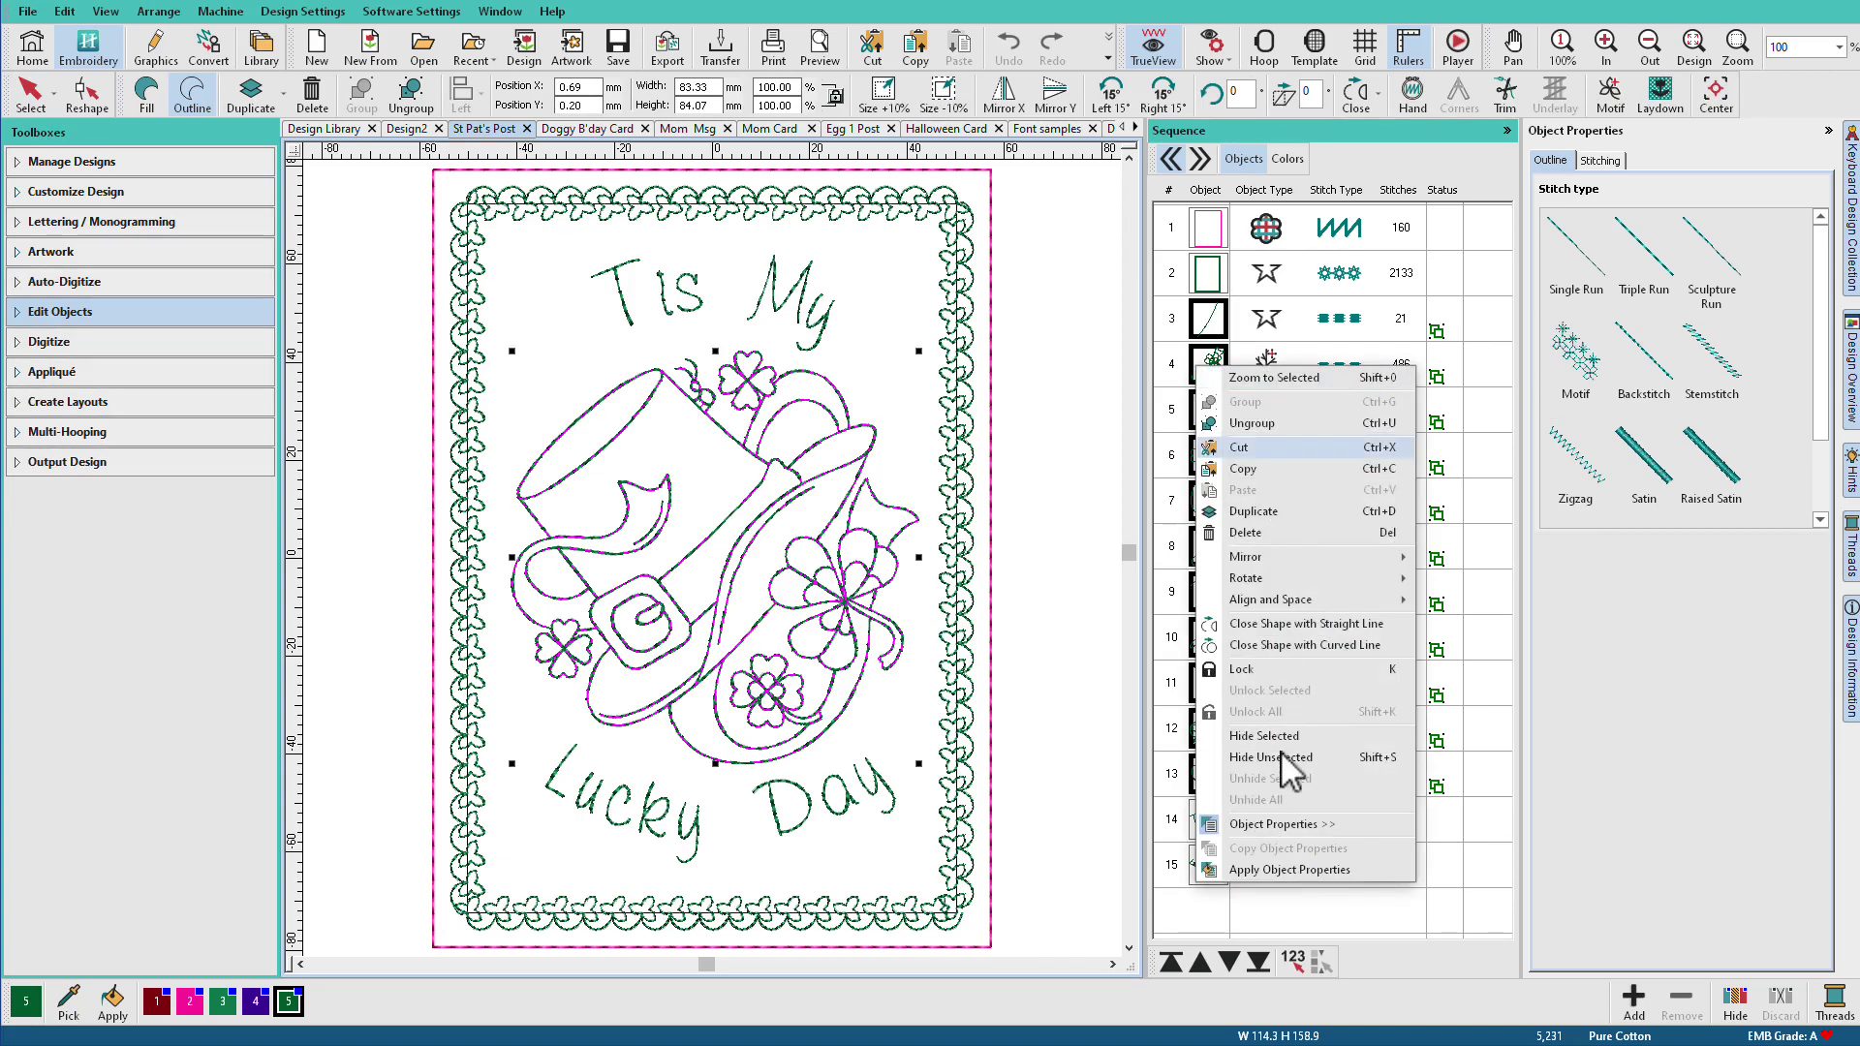
click(1289, 761)
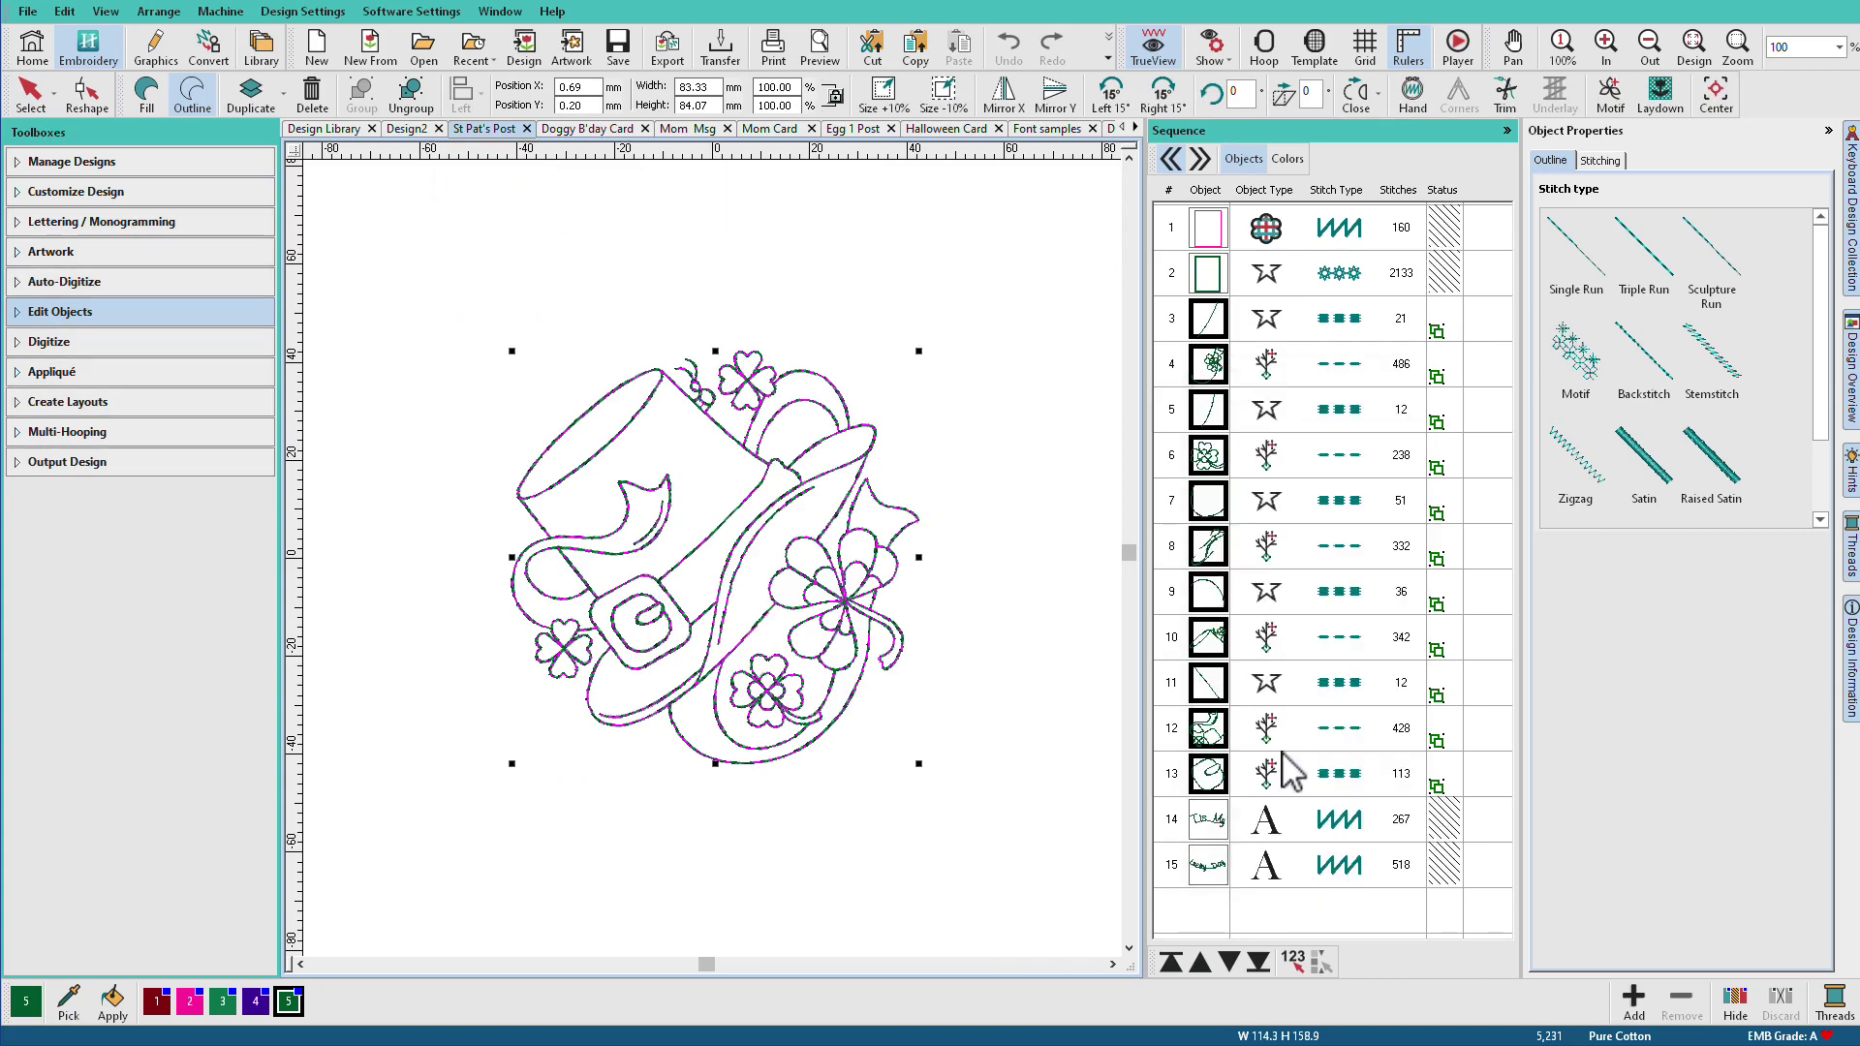
Unhide all objects of the card design so the border, placement line and lettering show with the hat artwork.
click(949, 545)
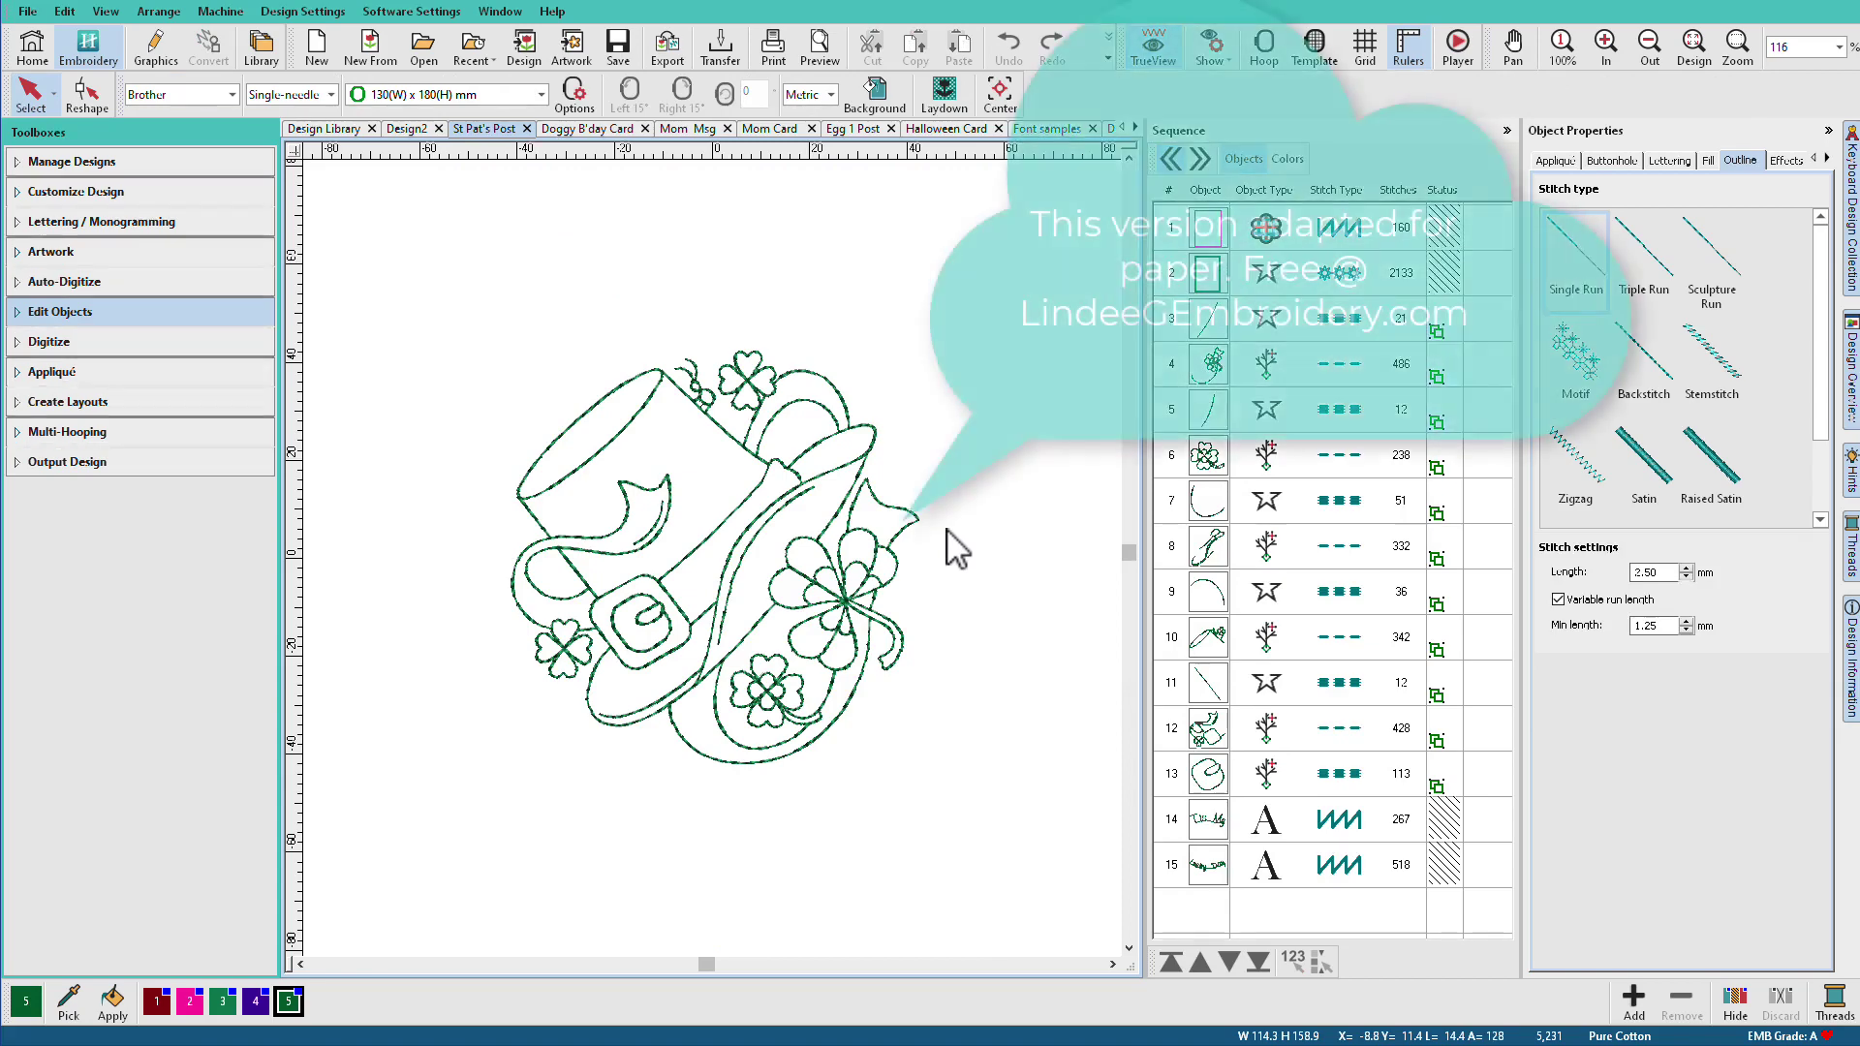
click(906, 588)
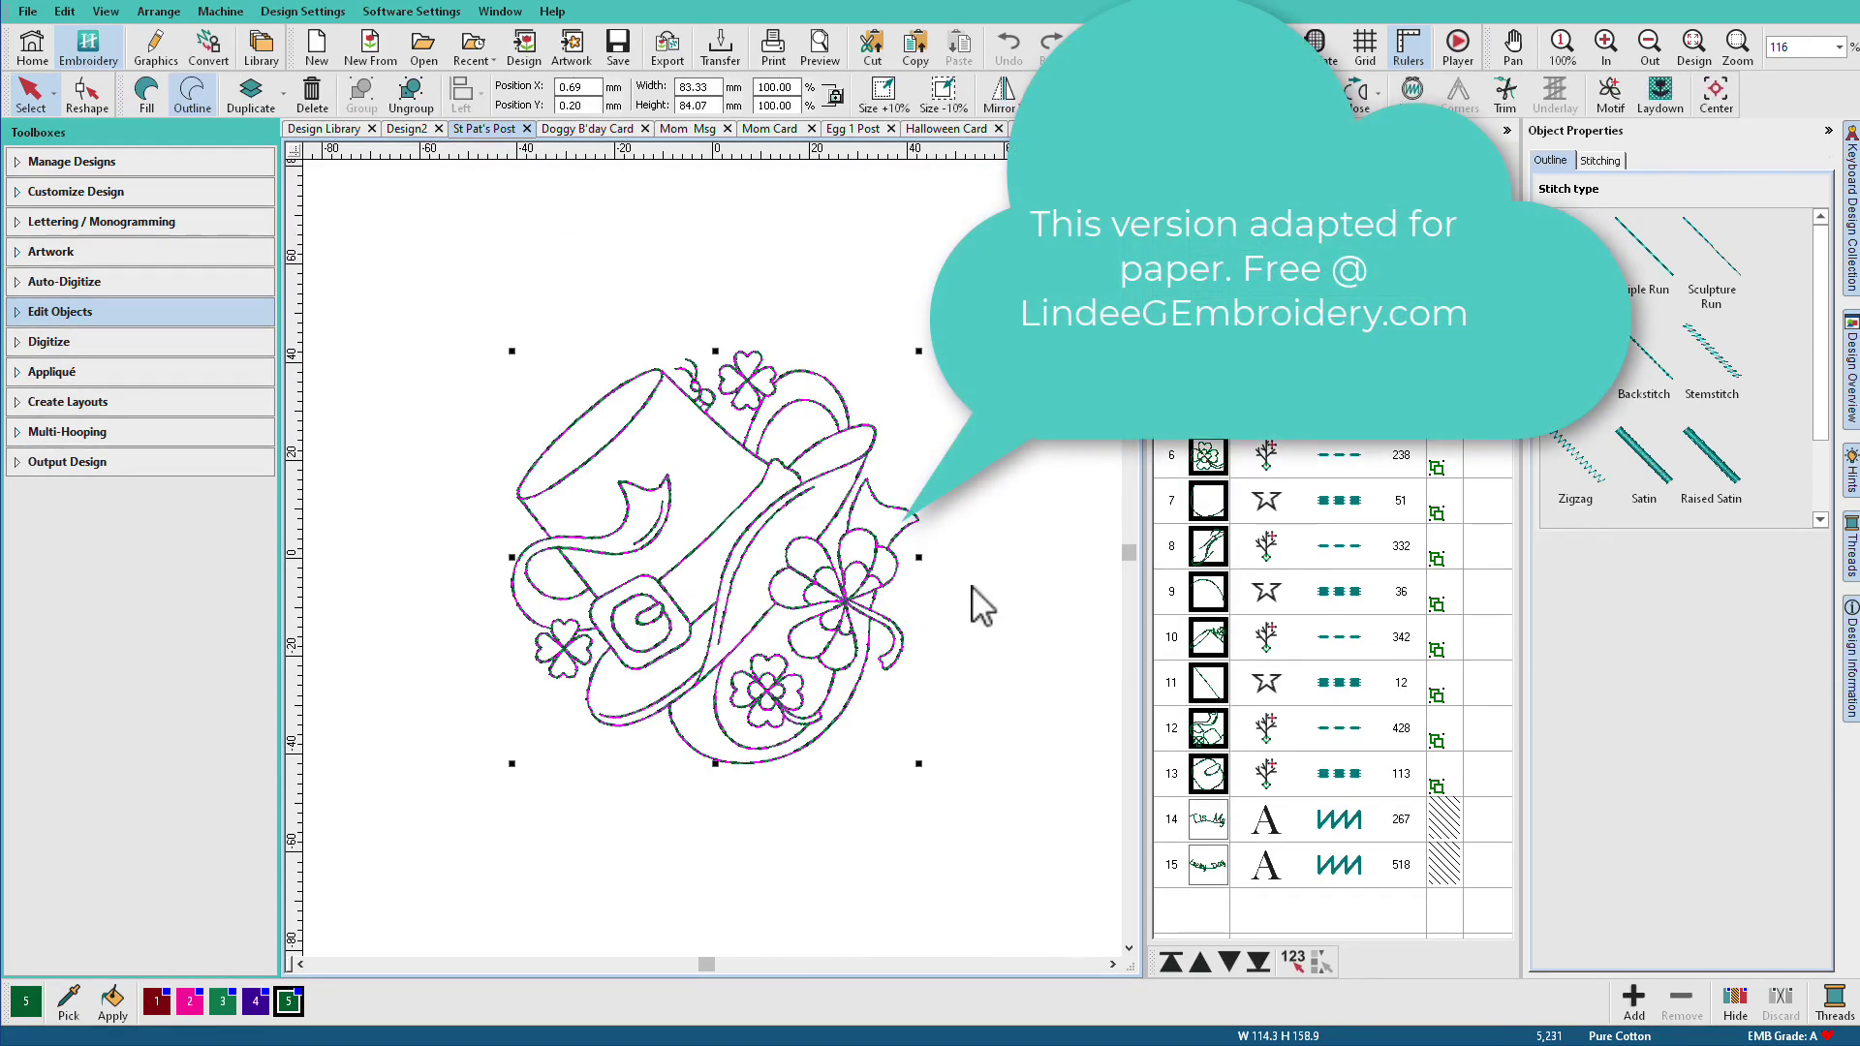
key(Escape)
click(1202, 496)
right_click(1206, 453)
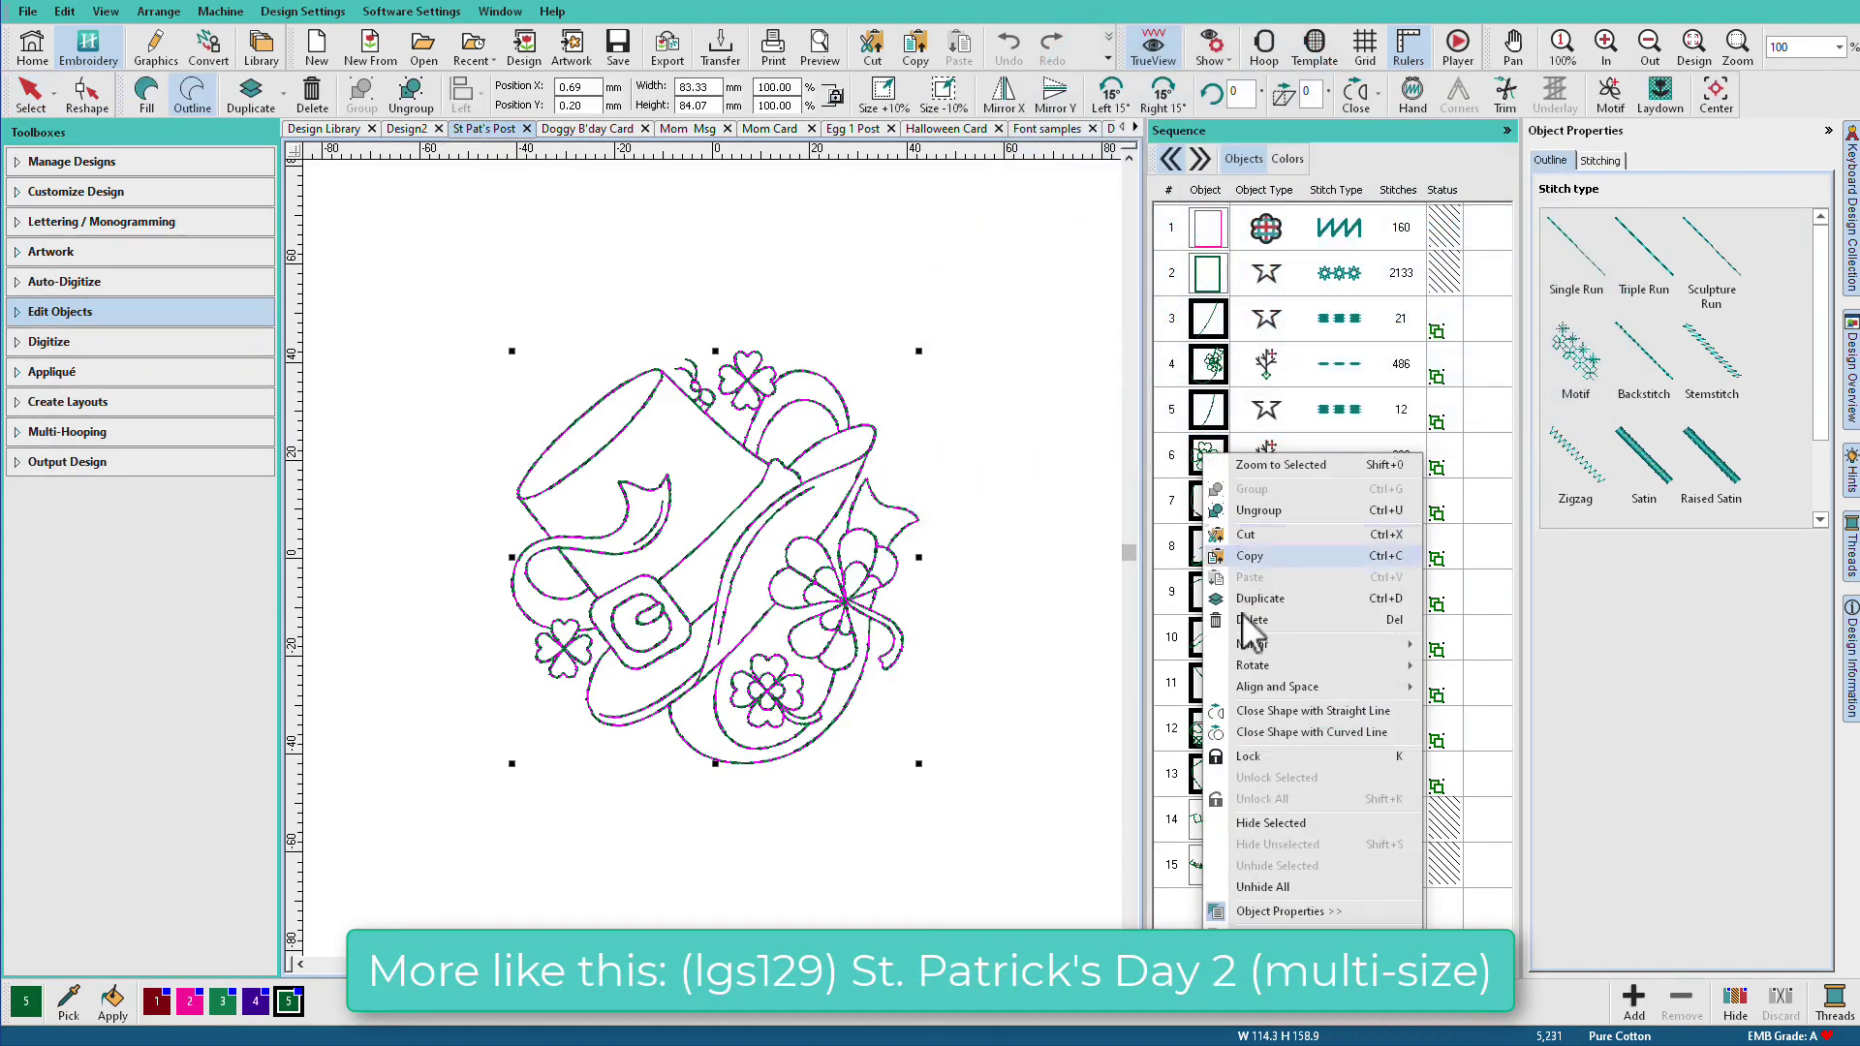
click(1262, 887)
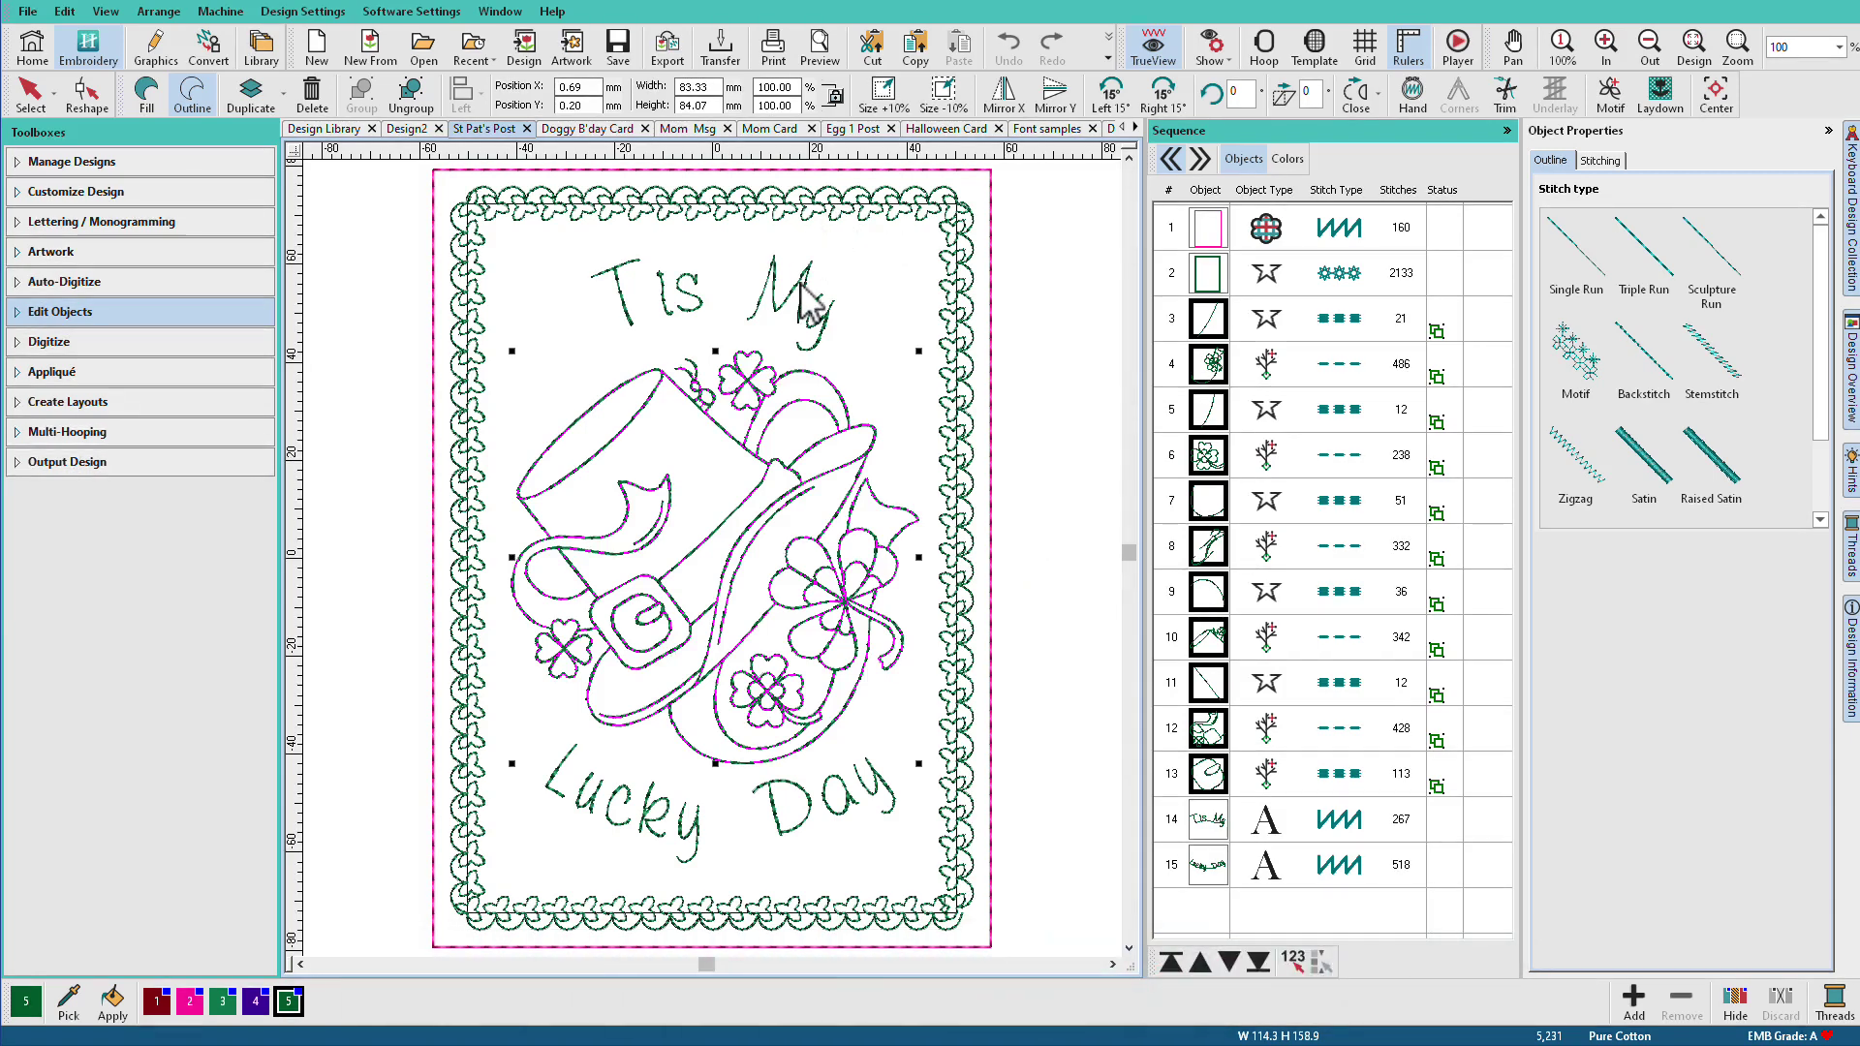
Move the shamrock motif border to the end of the stitching sequence, after the two lettering objects.
click(713, 308)
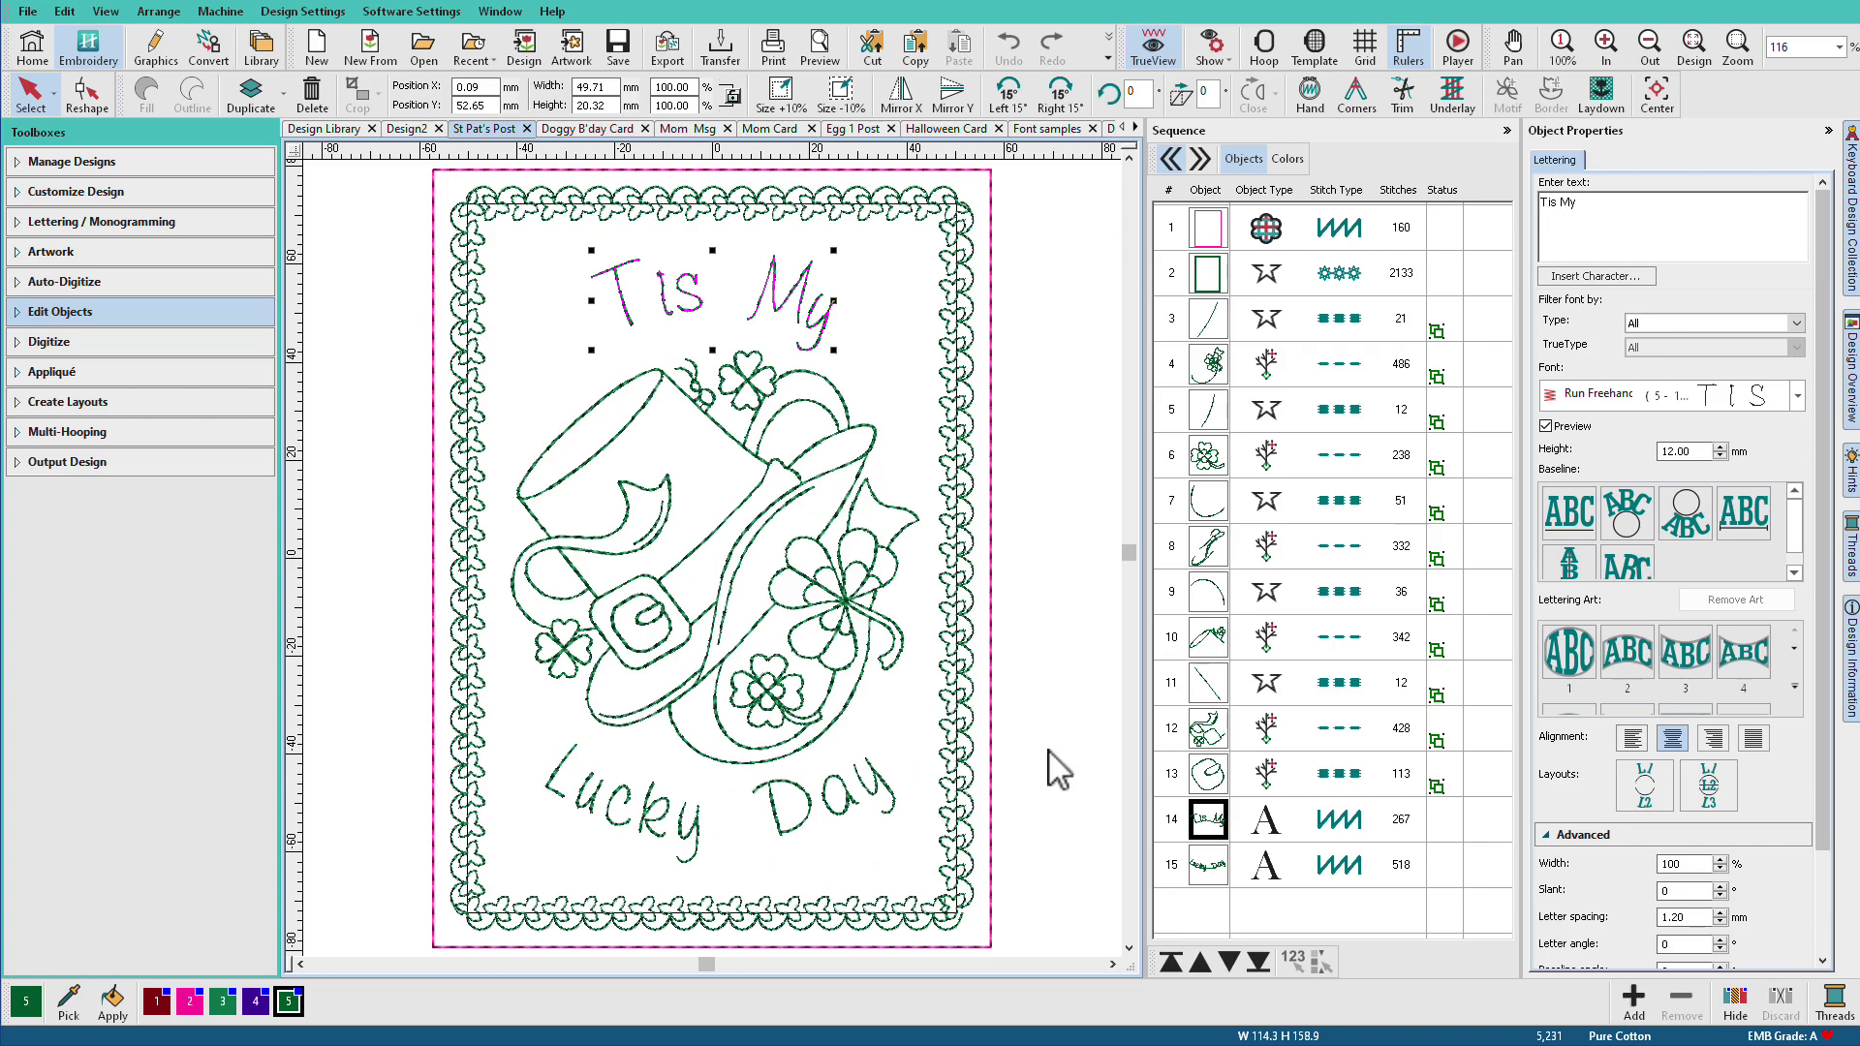
click(1211, 267)
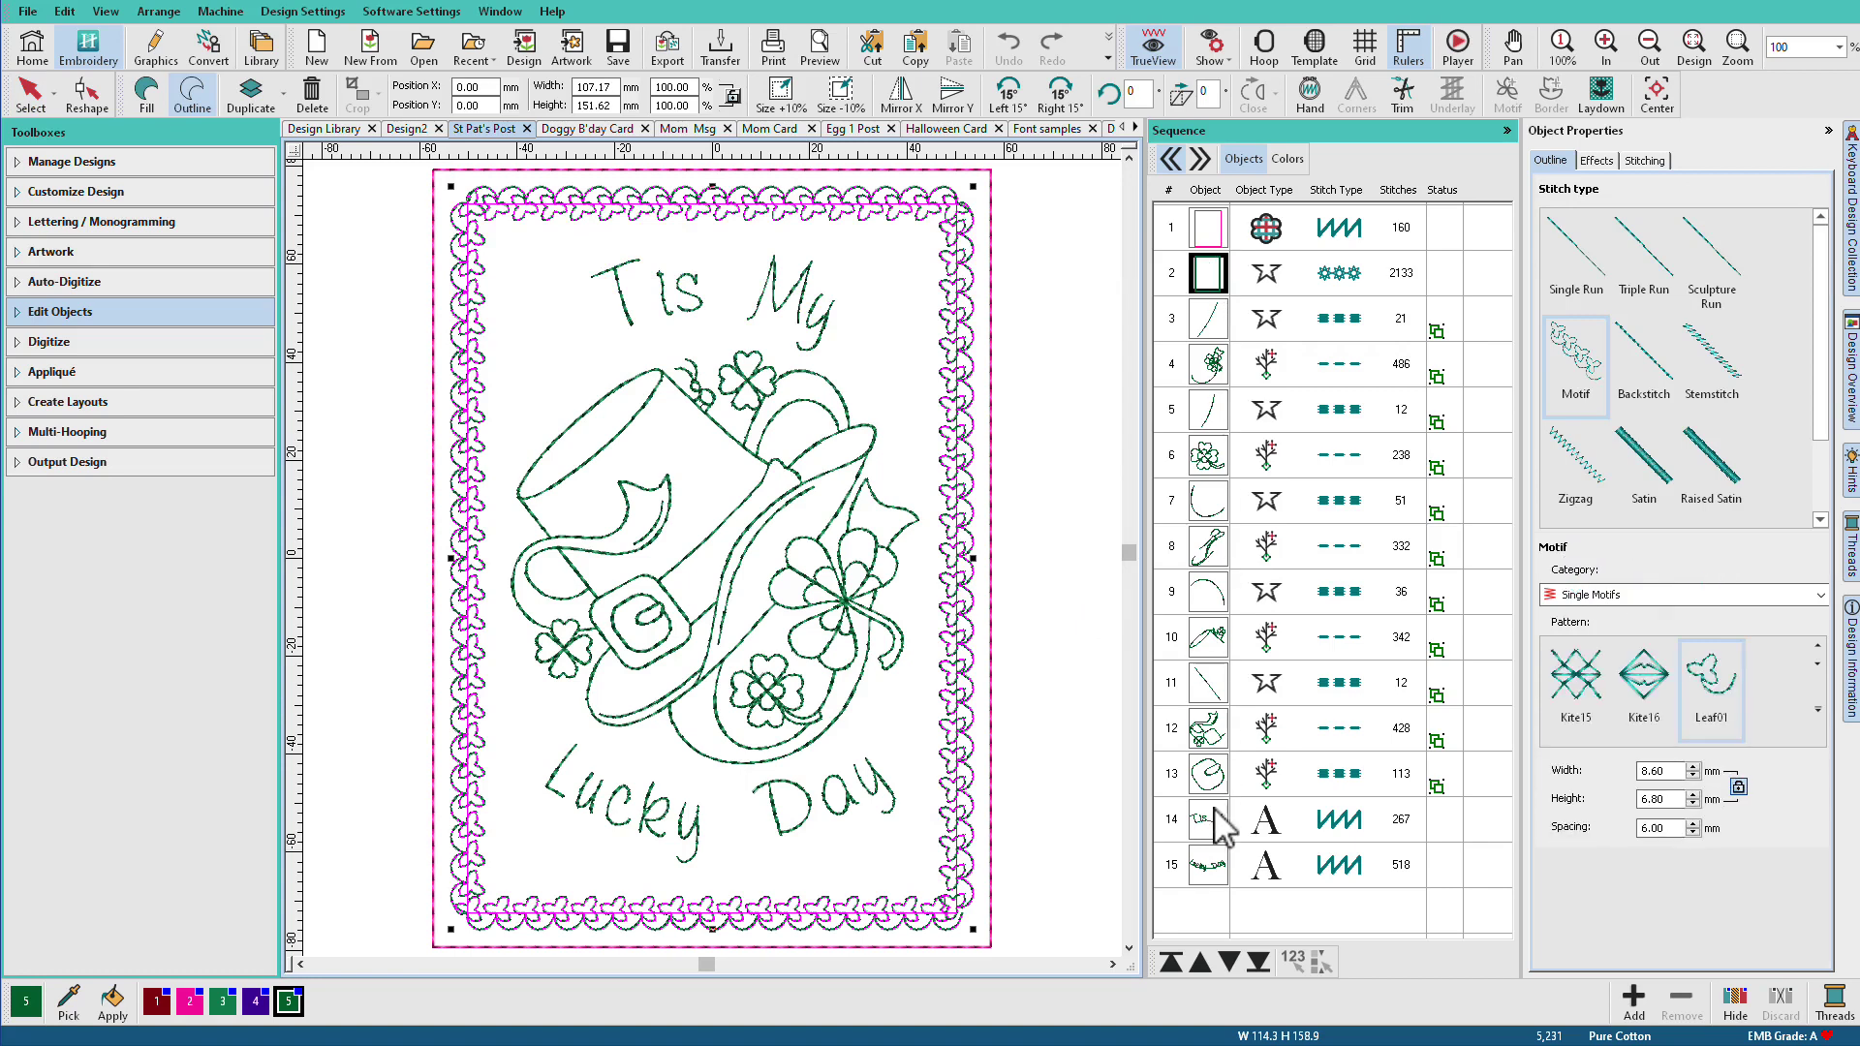
click(1257, 962)
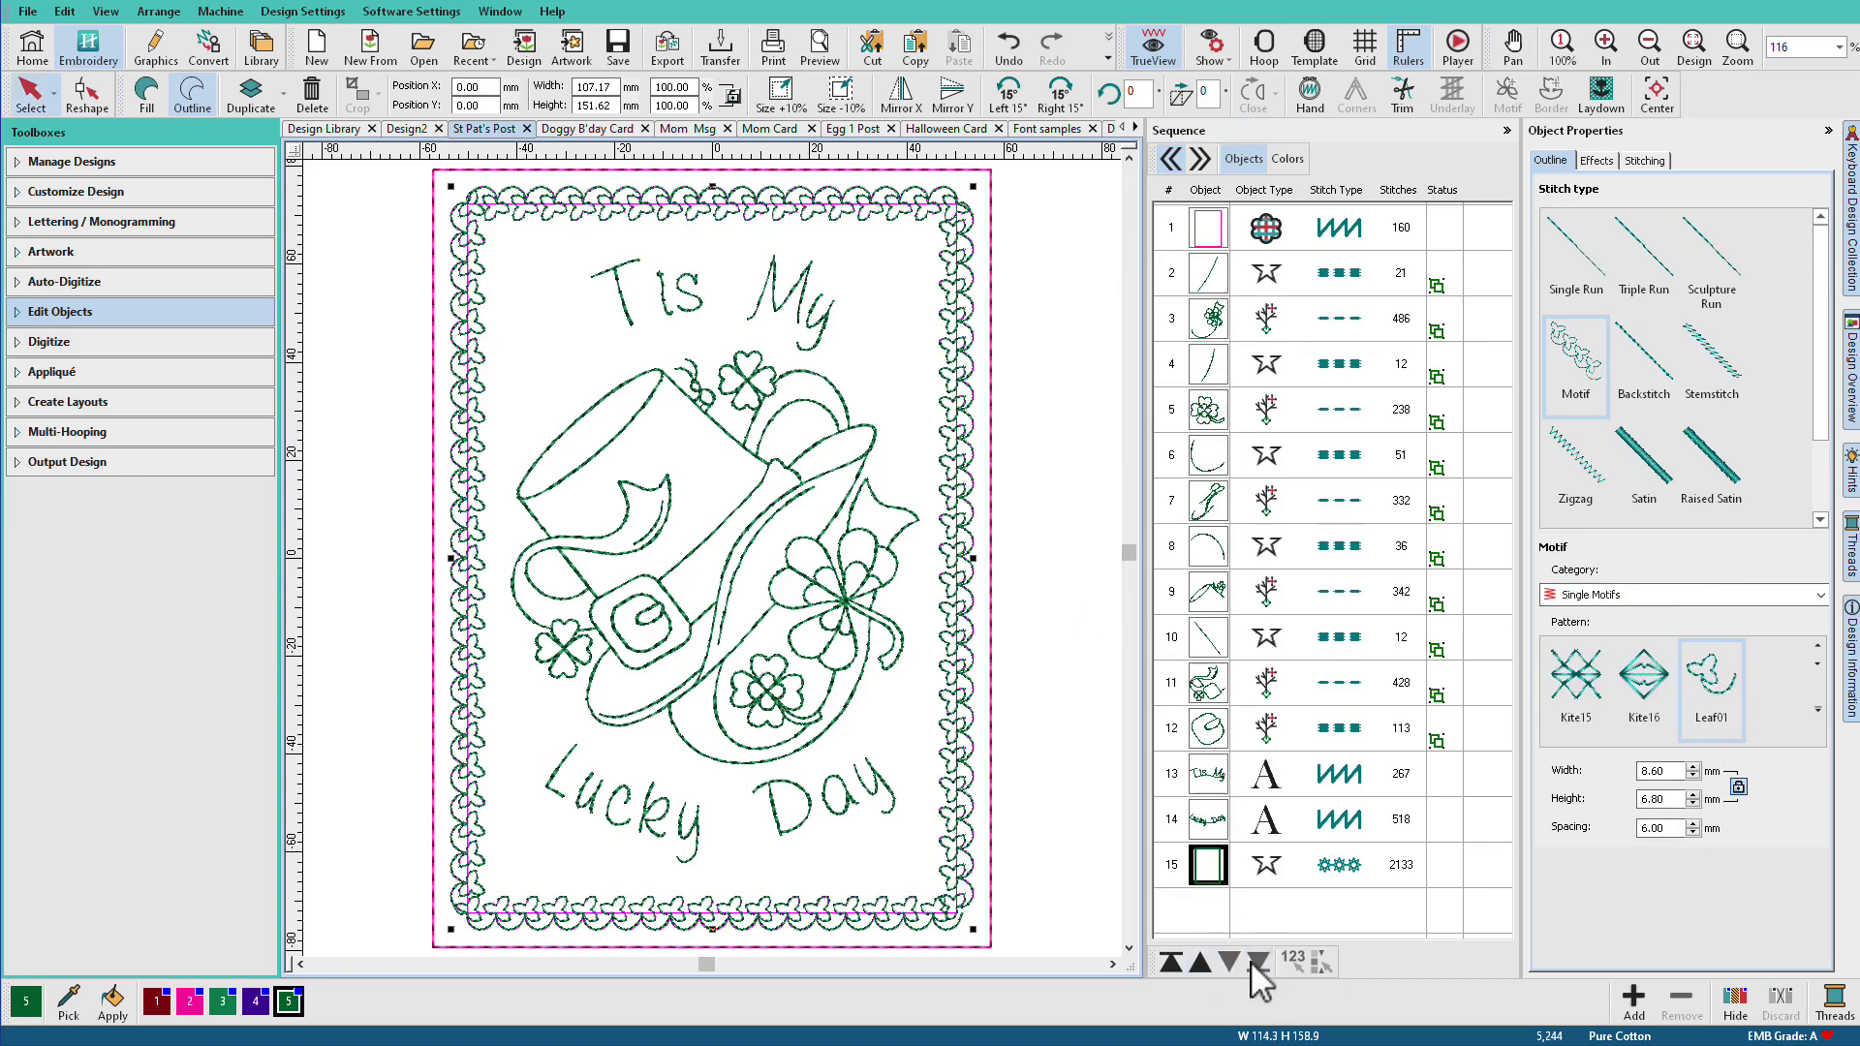
click(1211, 825)
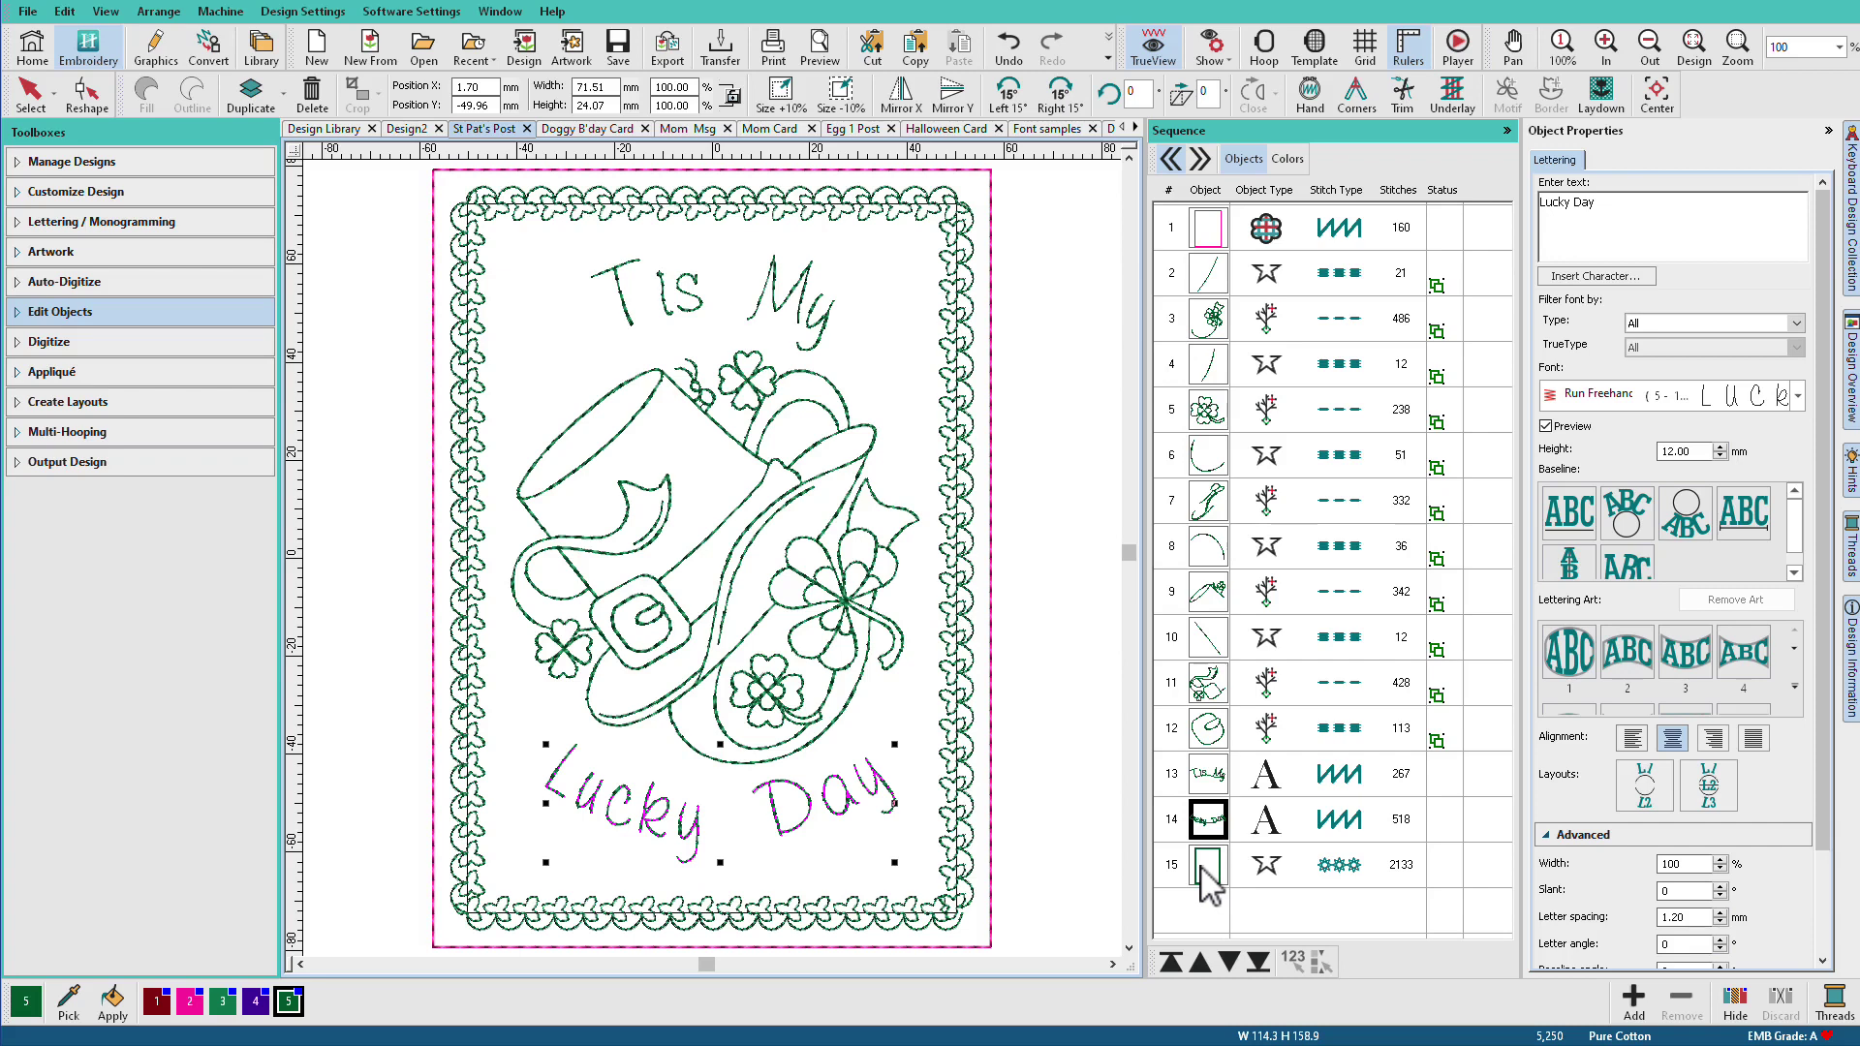
key(ctrl+z)
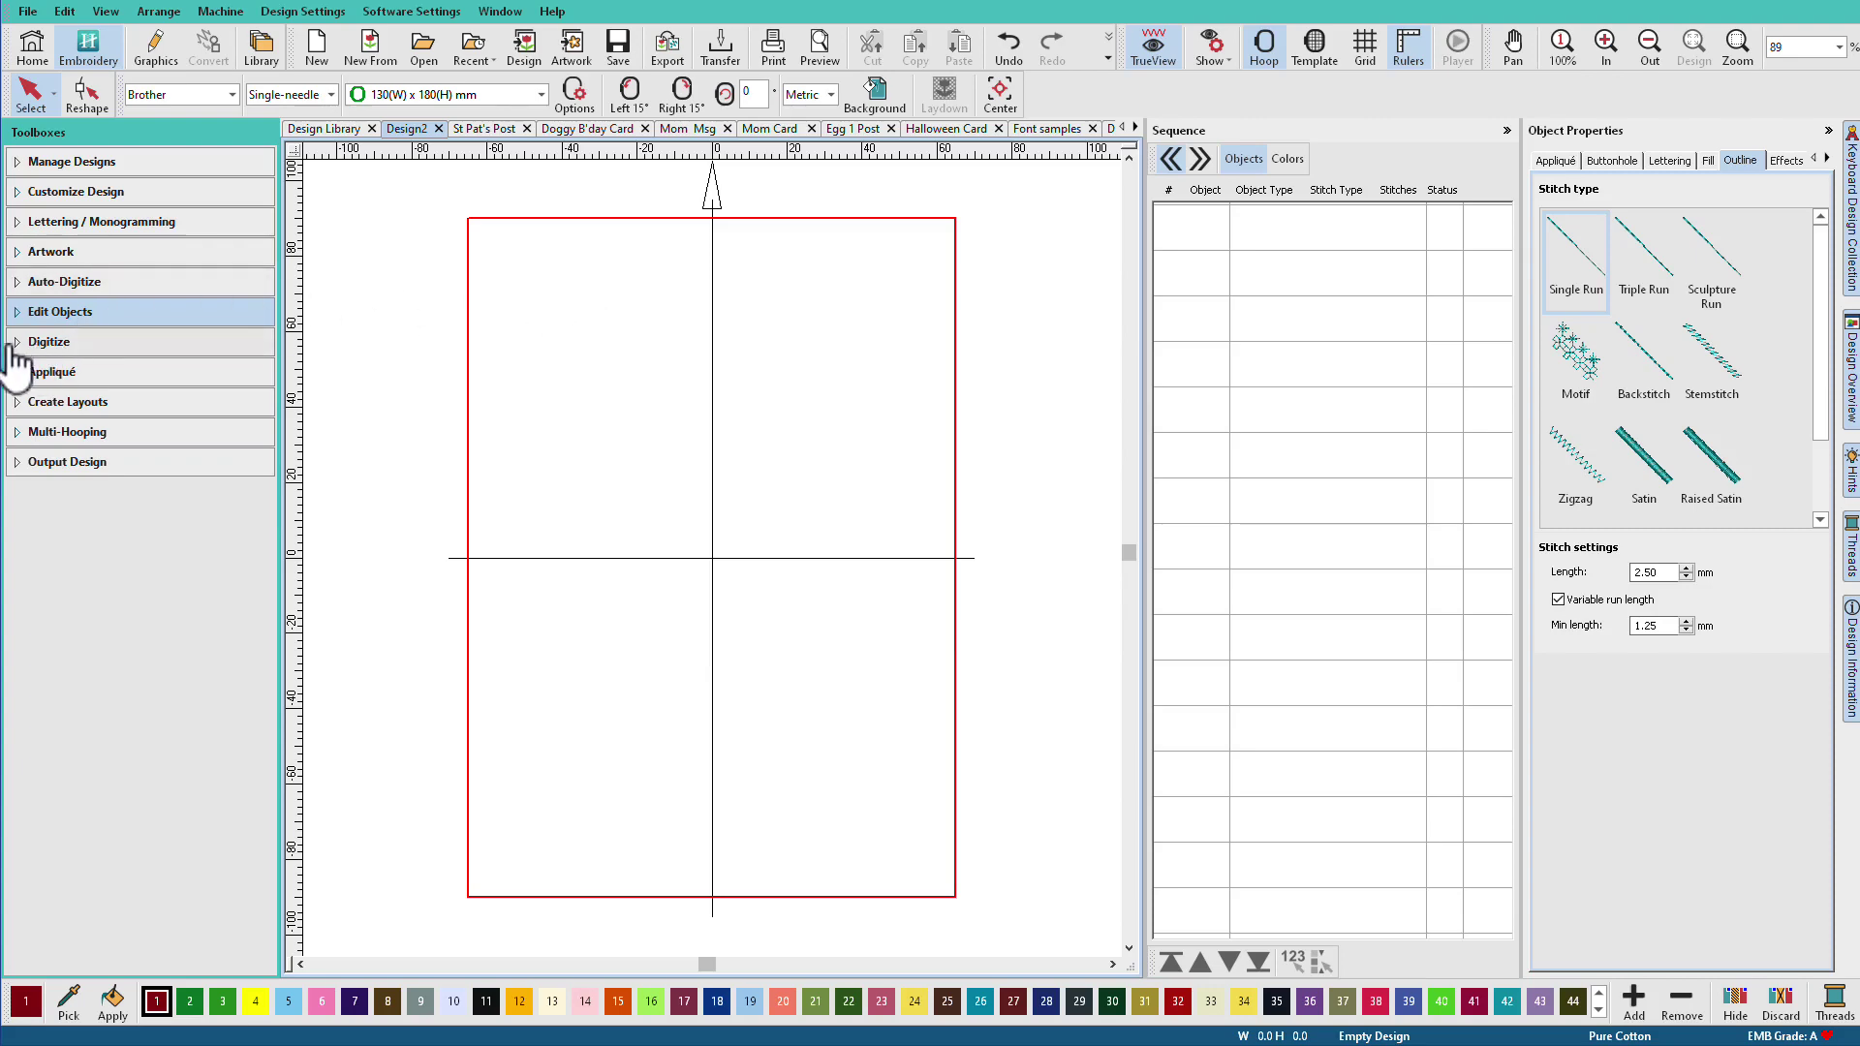
Digitize a rectangle about 53 mm wide and 90 mm high in the empty hoop and change it from fill to outline.
click(14, 345)
click(60, 338)
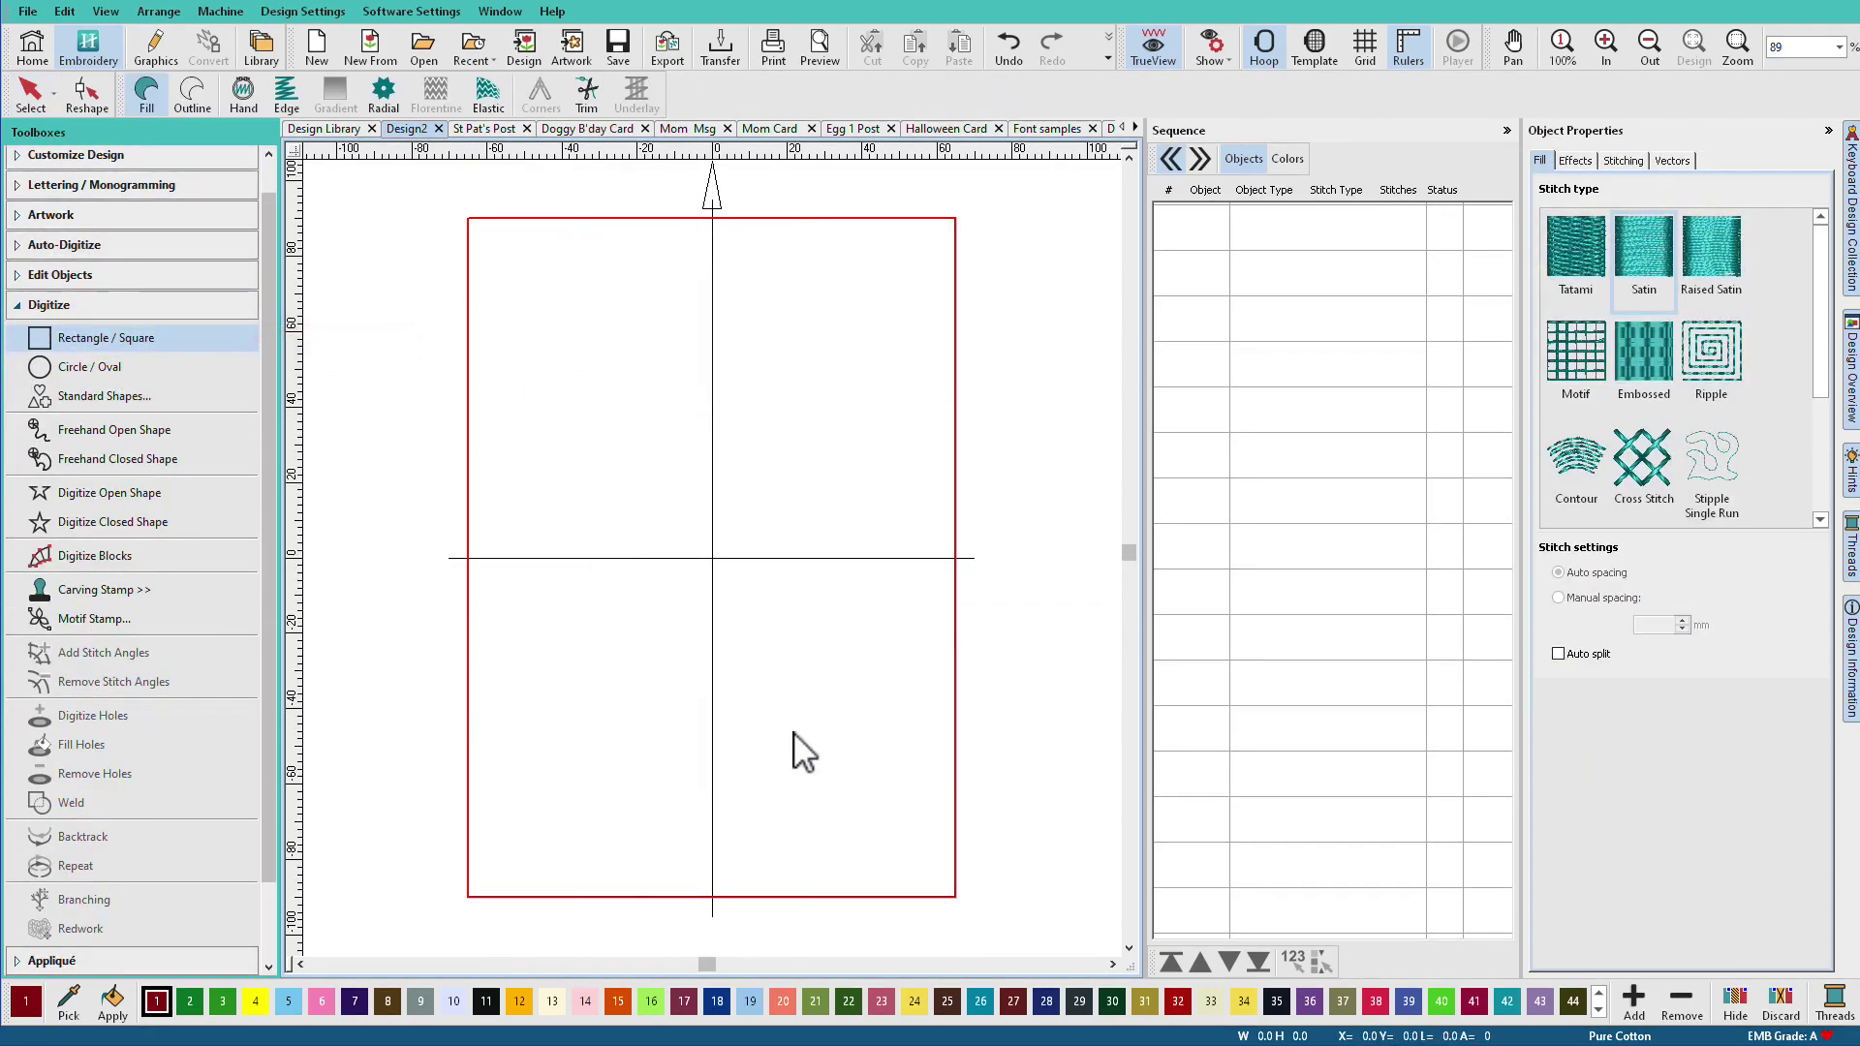
drag(794, 732, 593, 388)
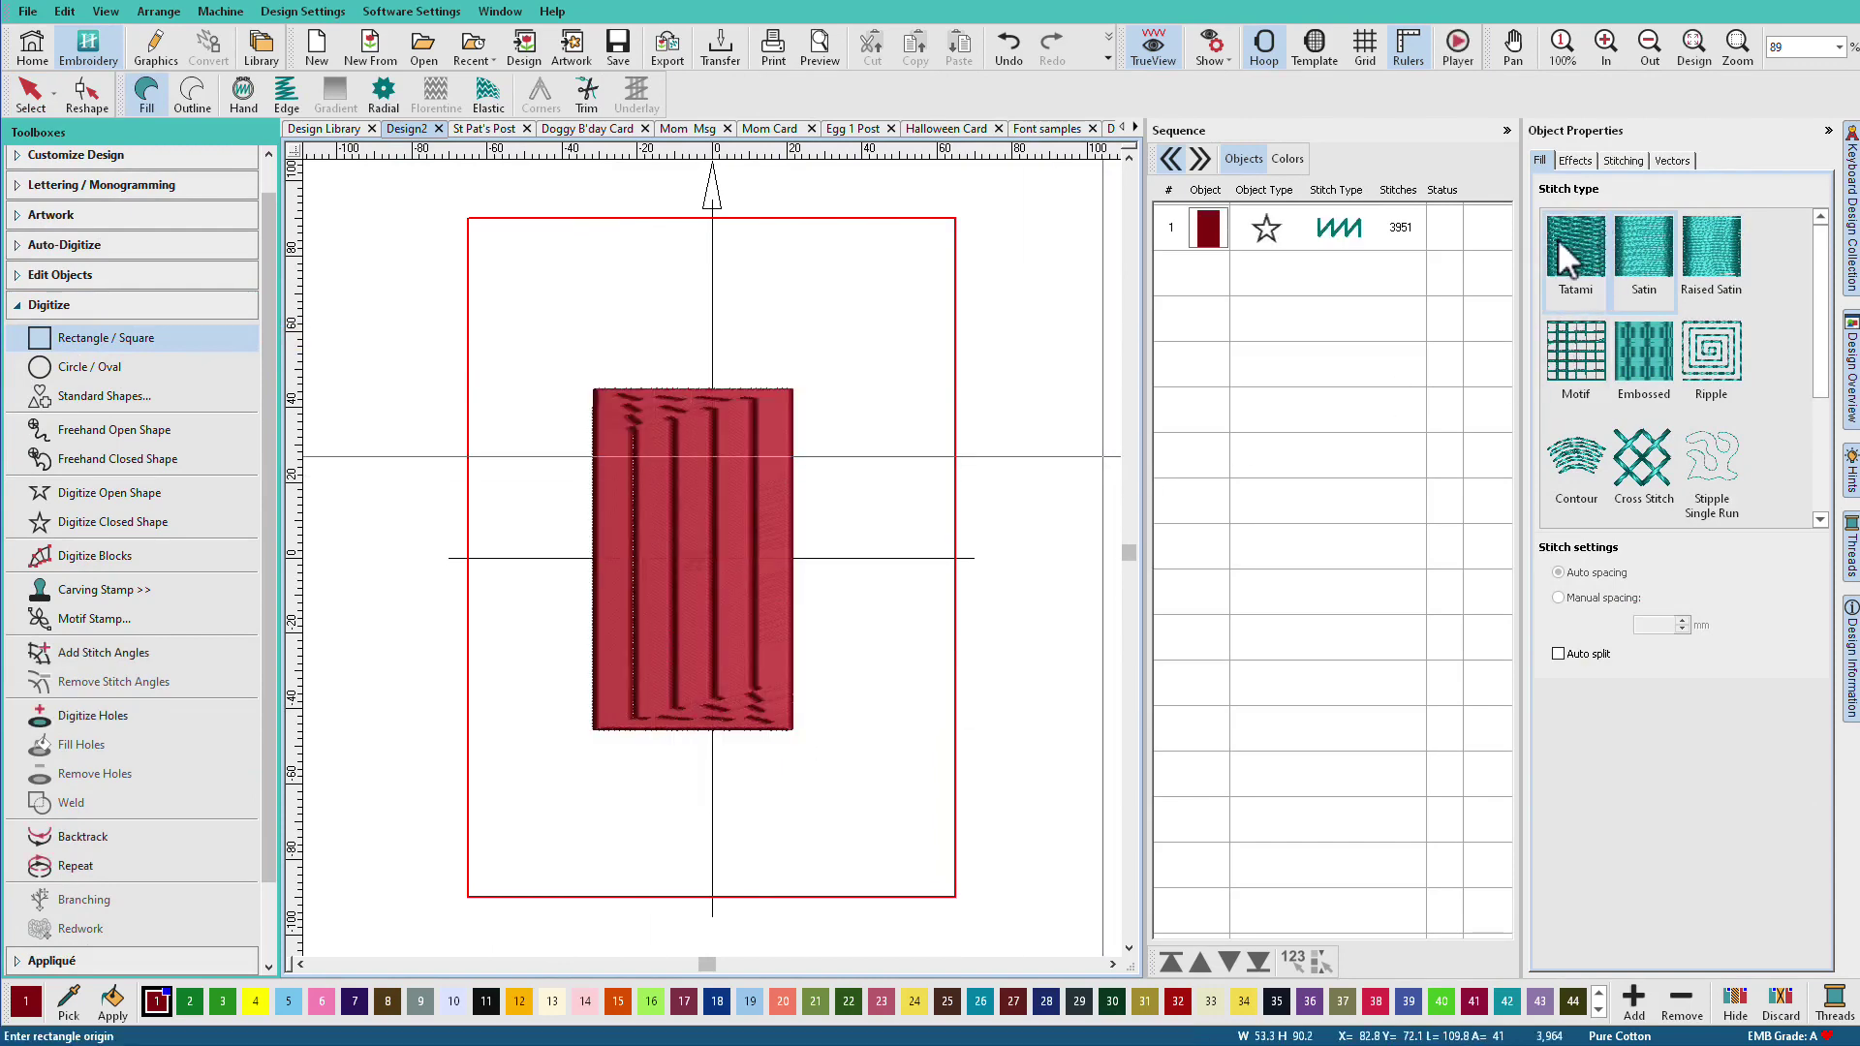
click(643, 427)
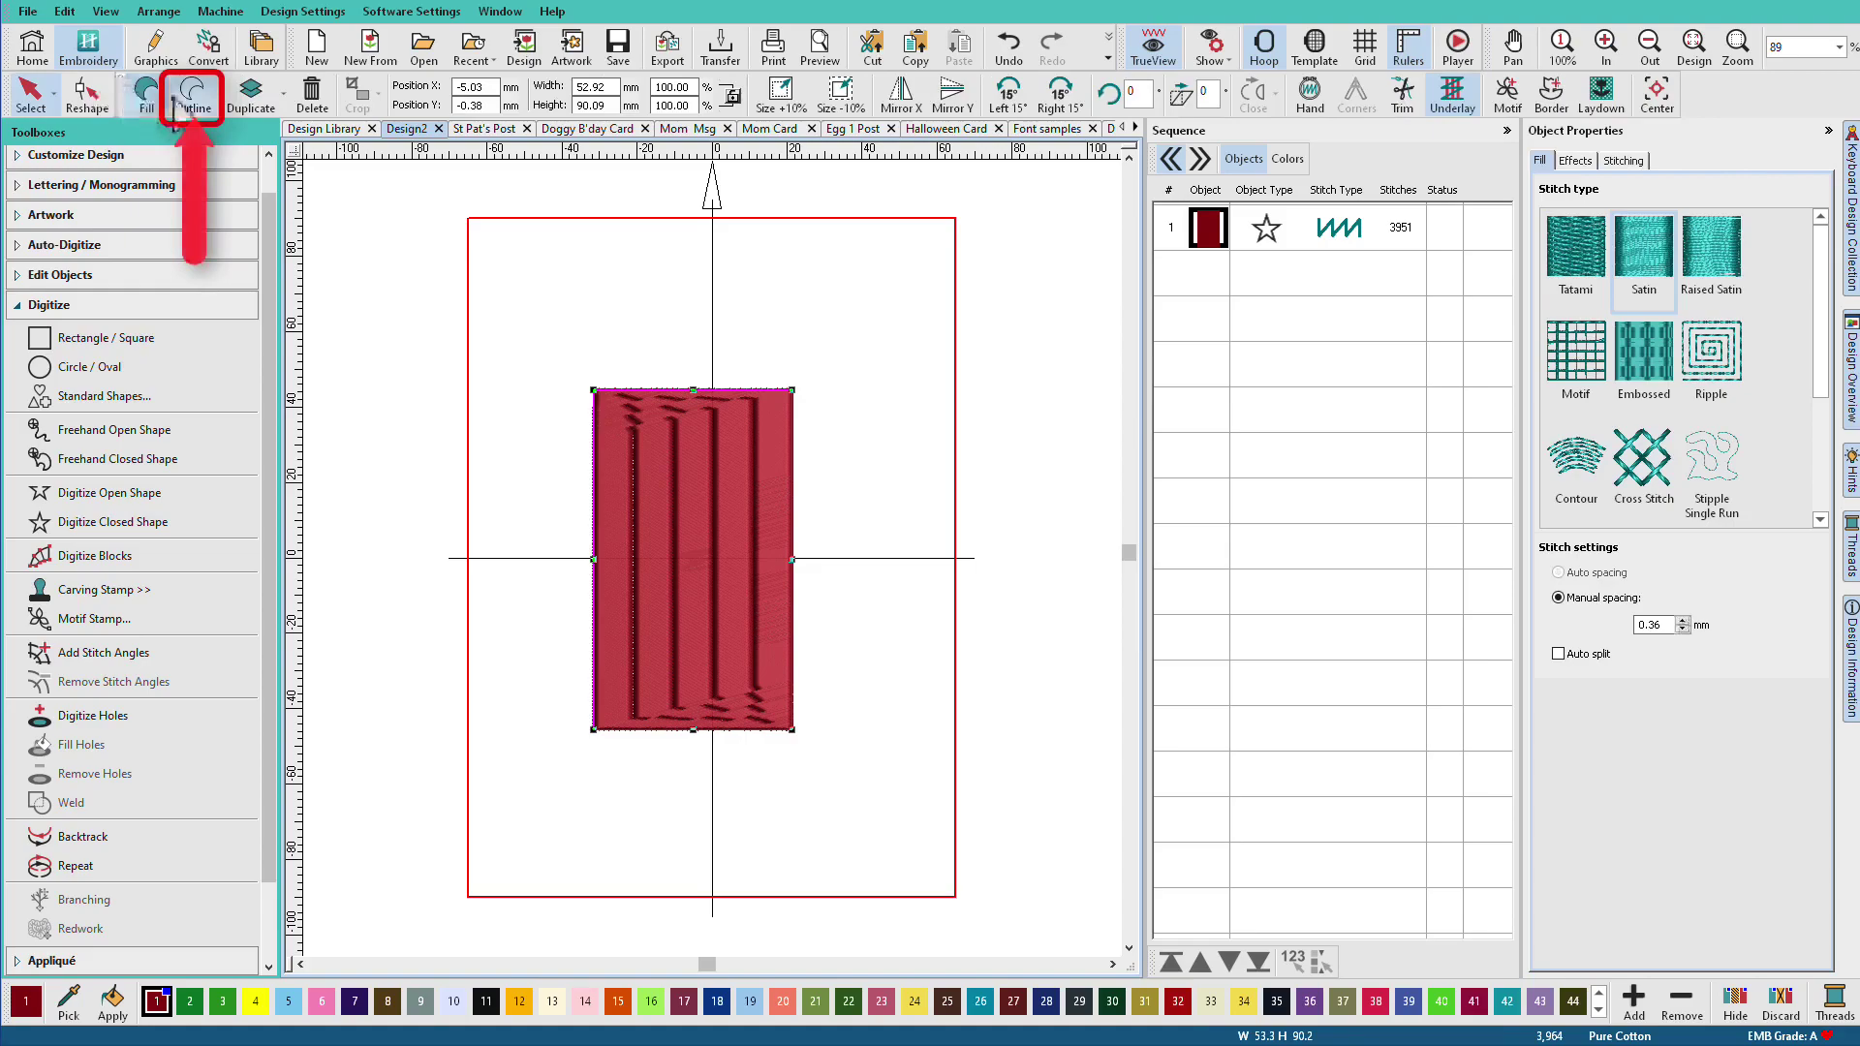
click(178, 100)
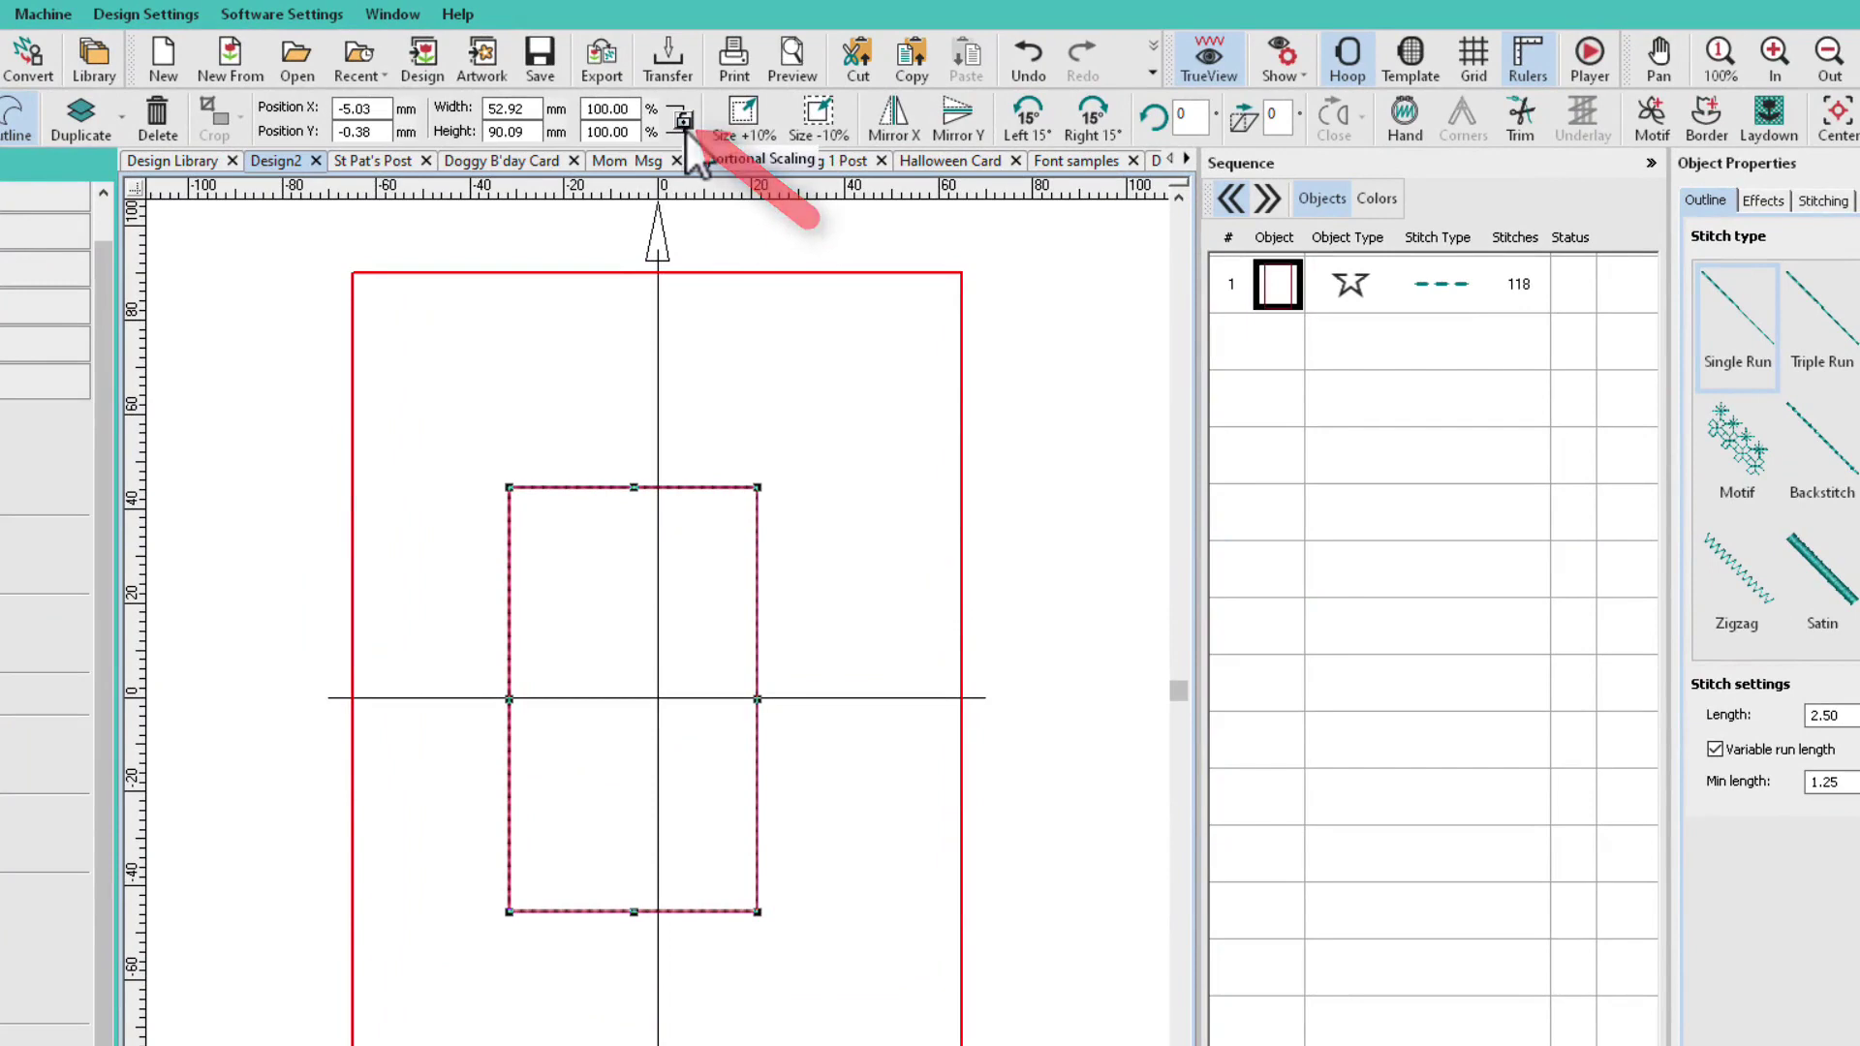
Resize the rectangle to 4.5" wide by 6.5" high and centre it in the hoop.
click(505, 108)
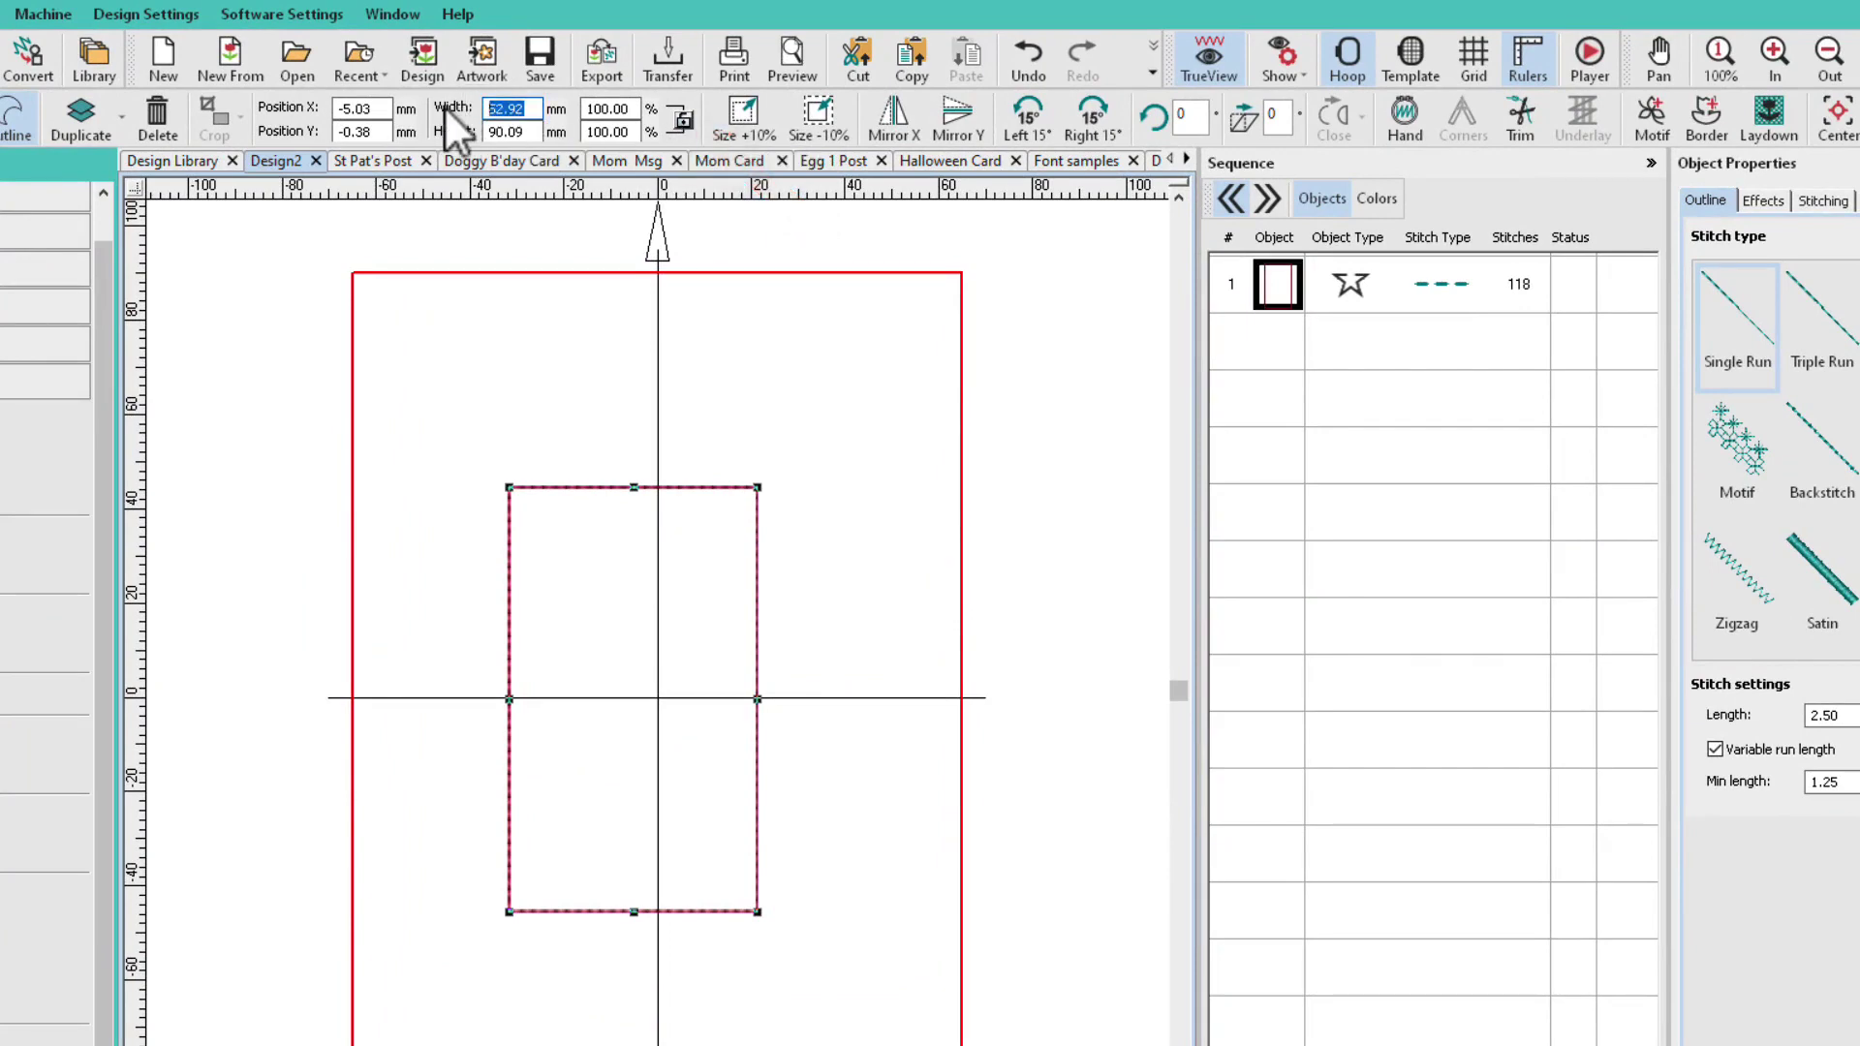
text(4.5")
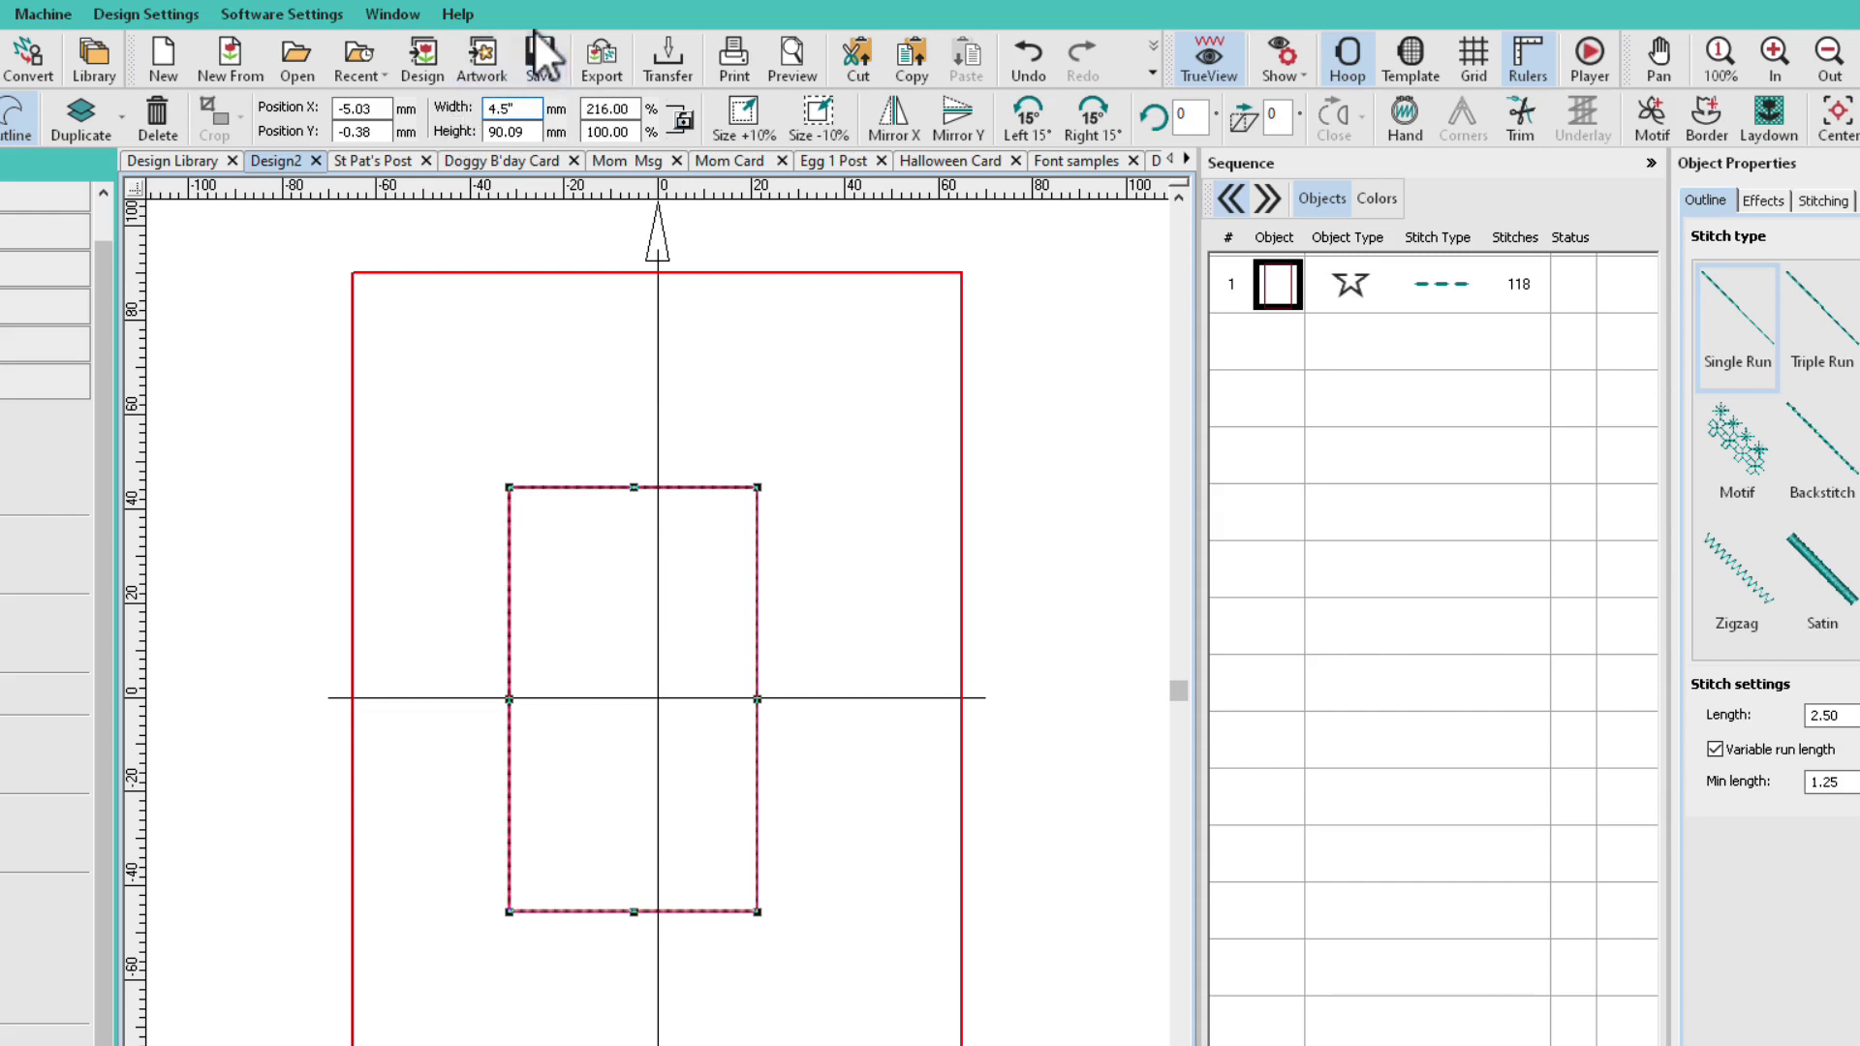
key(Tab)
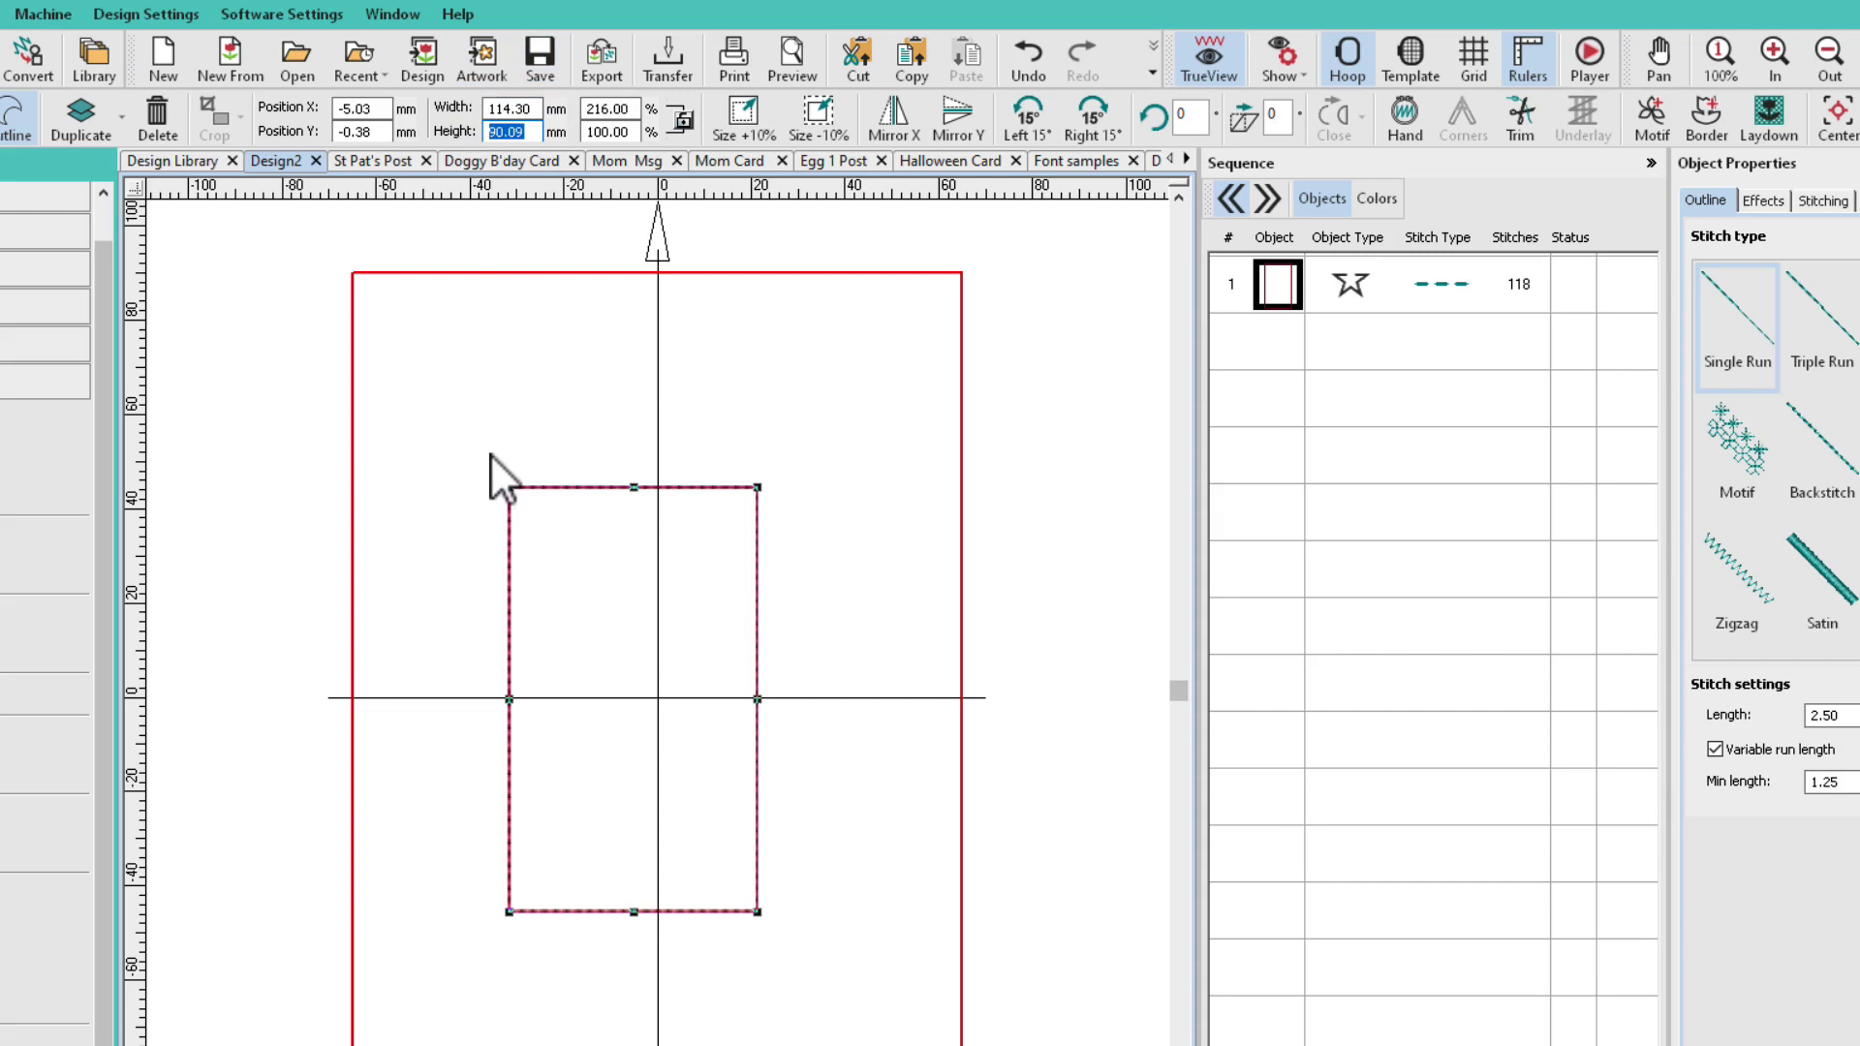
text(6)
text(.6")
key(BackSpace)
key(BackSpace)
text(5")
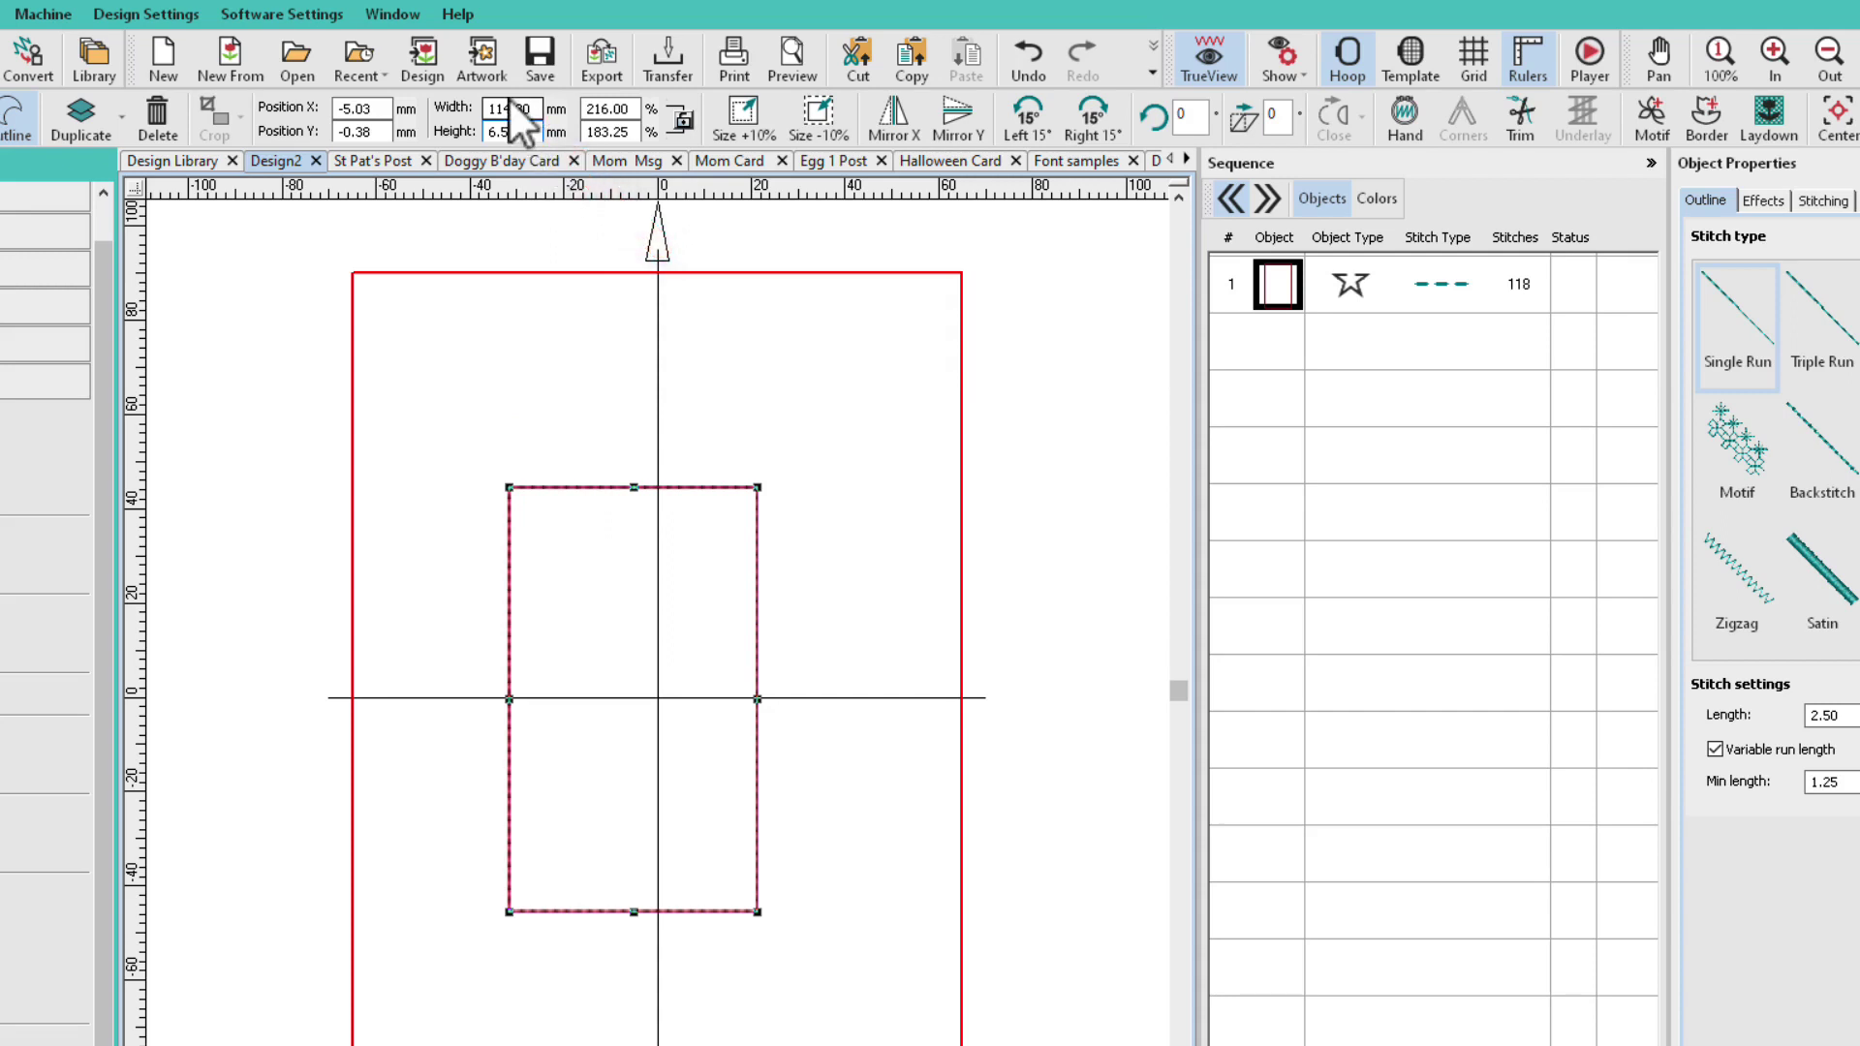
key(Return)
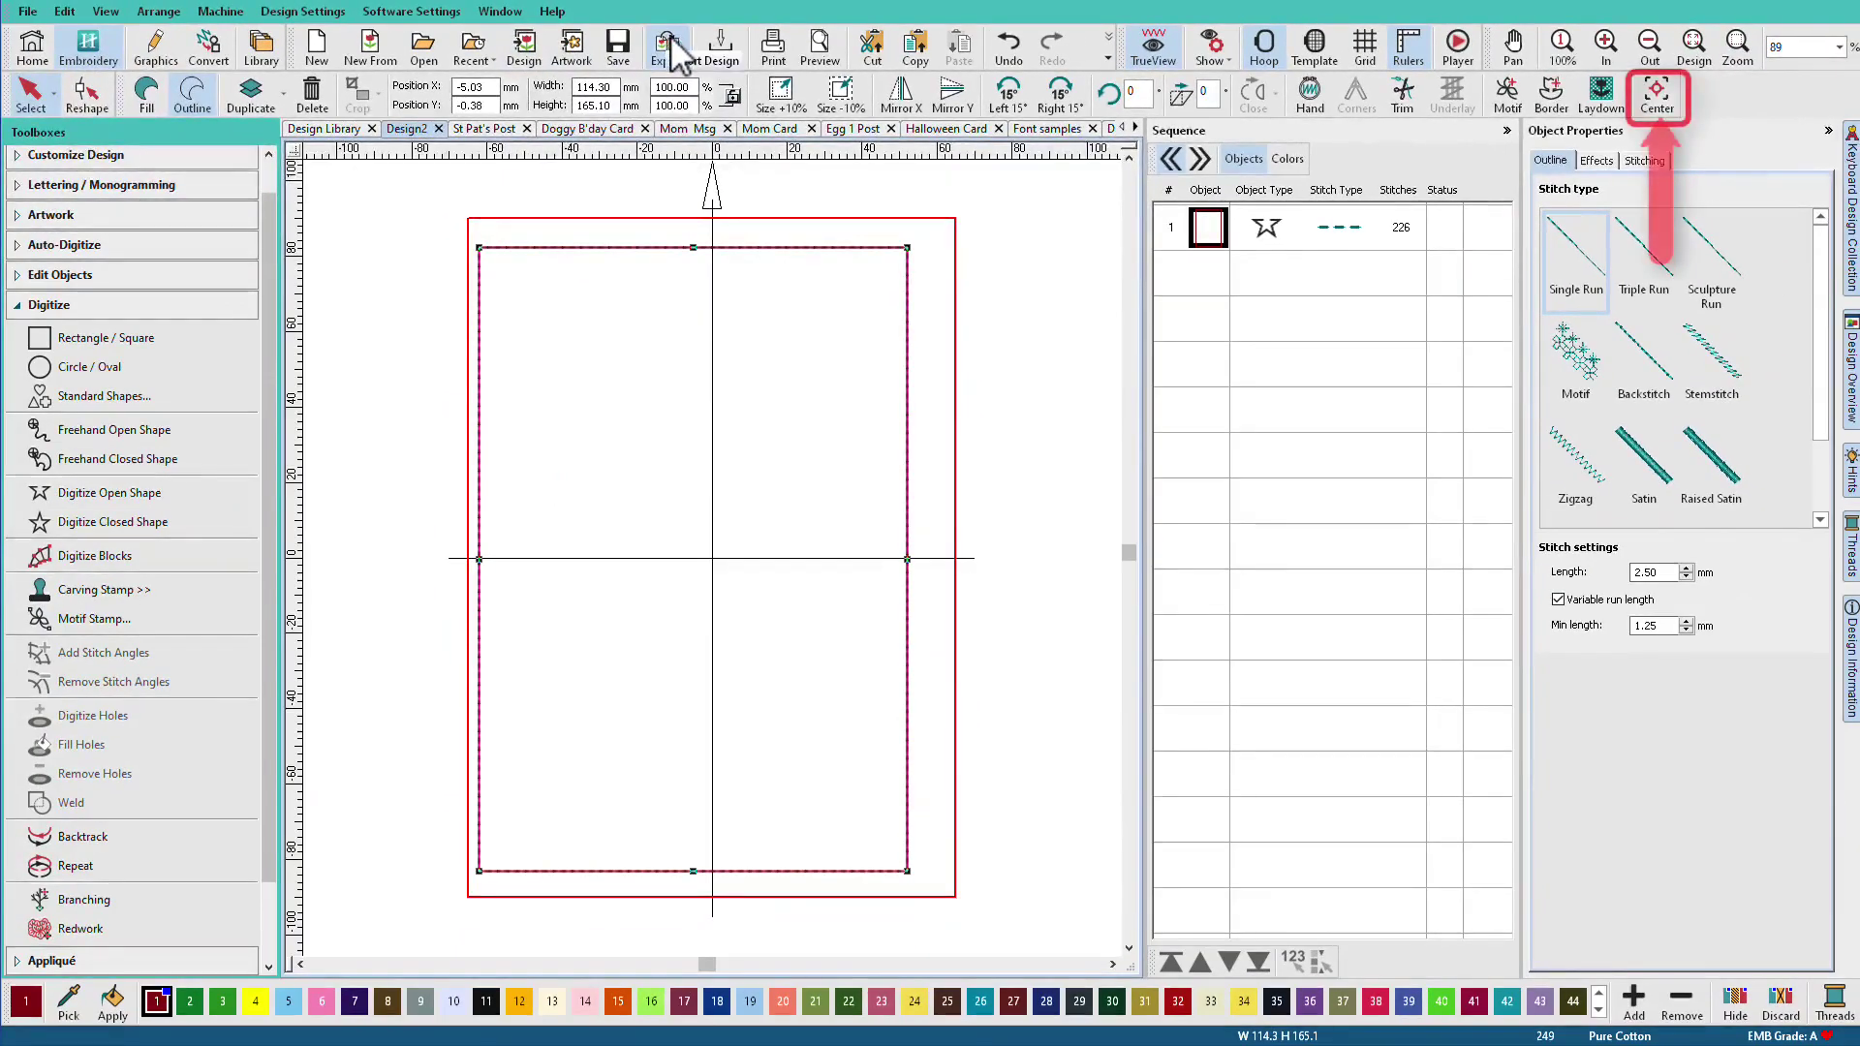
click(1656, 94)
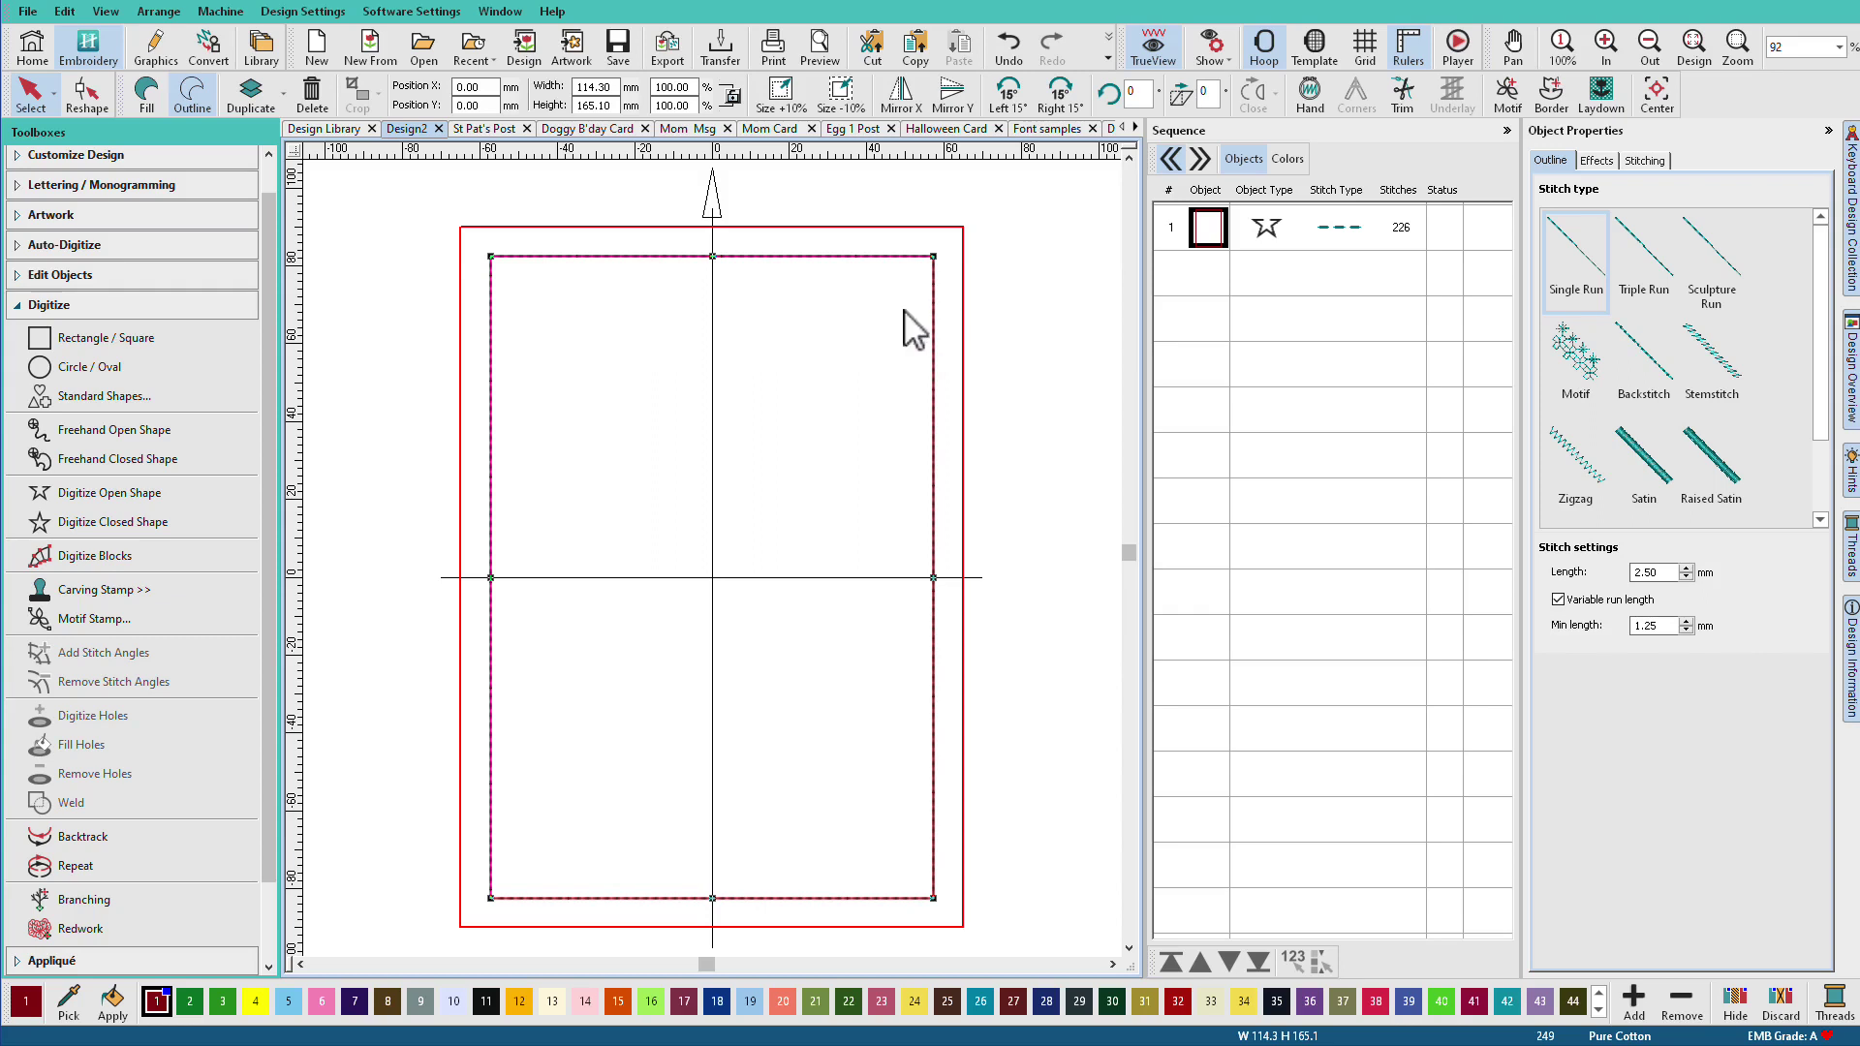
Convert the rectangle outline to an appliqué object.
click(19, 306)
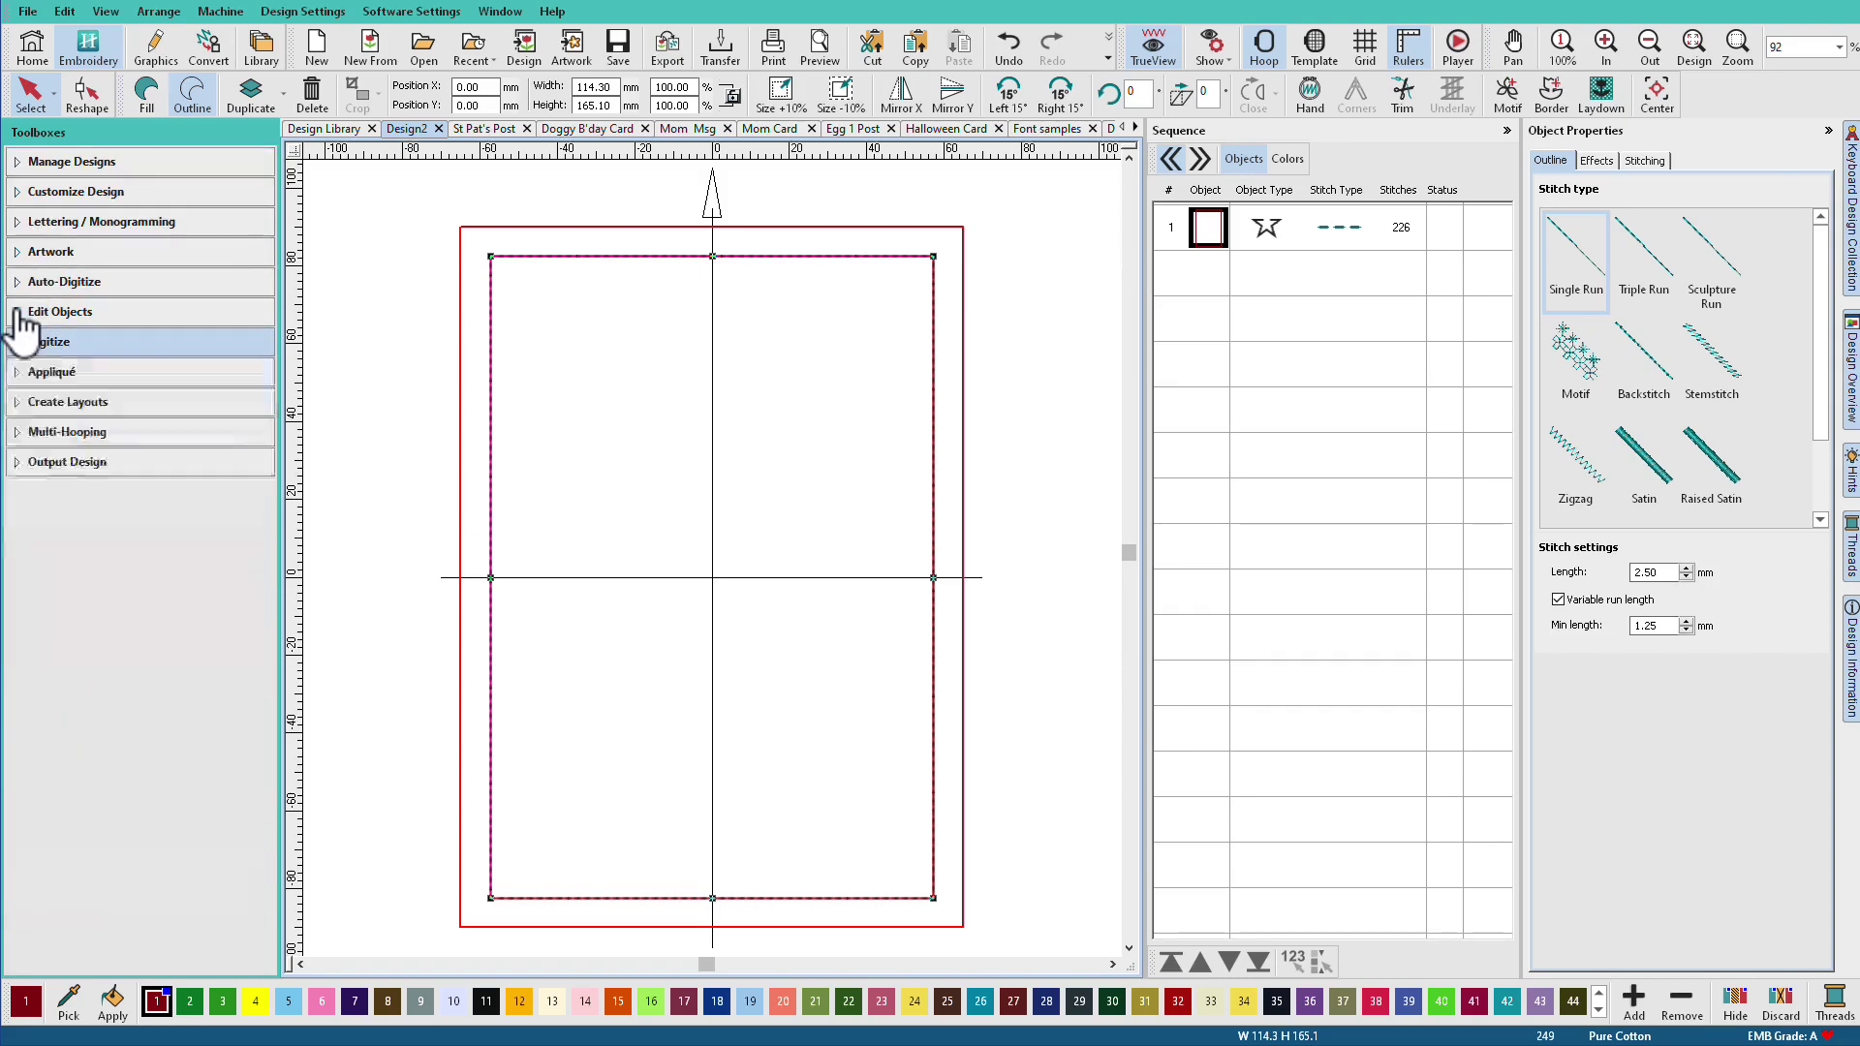
click(25, 374)
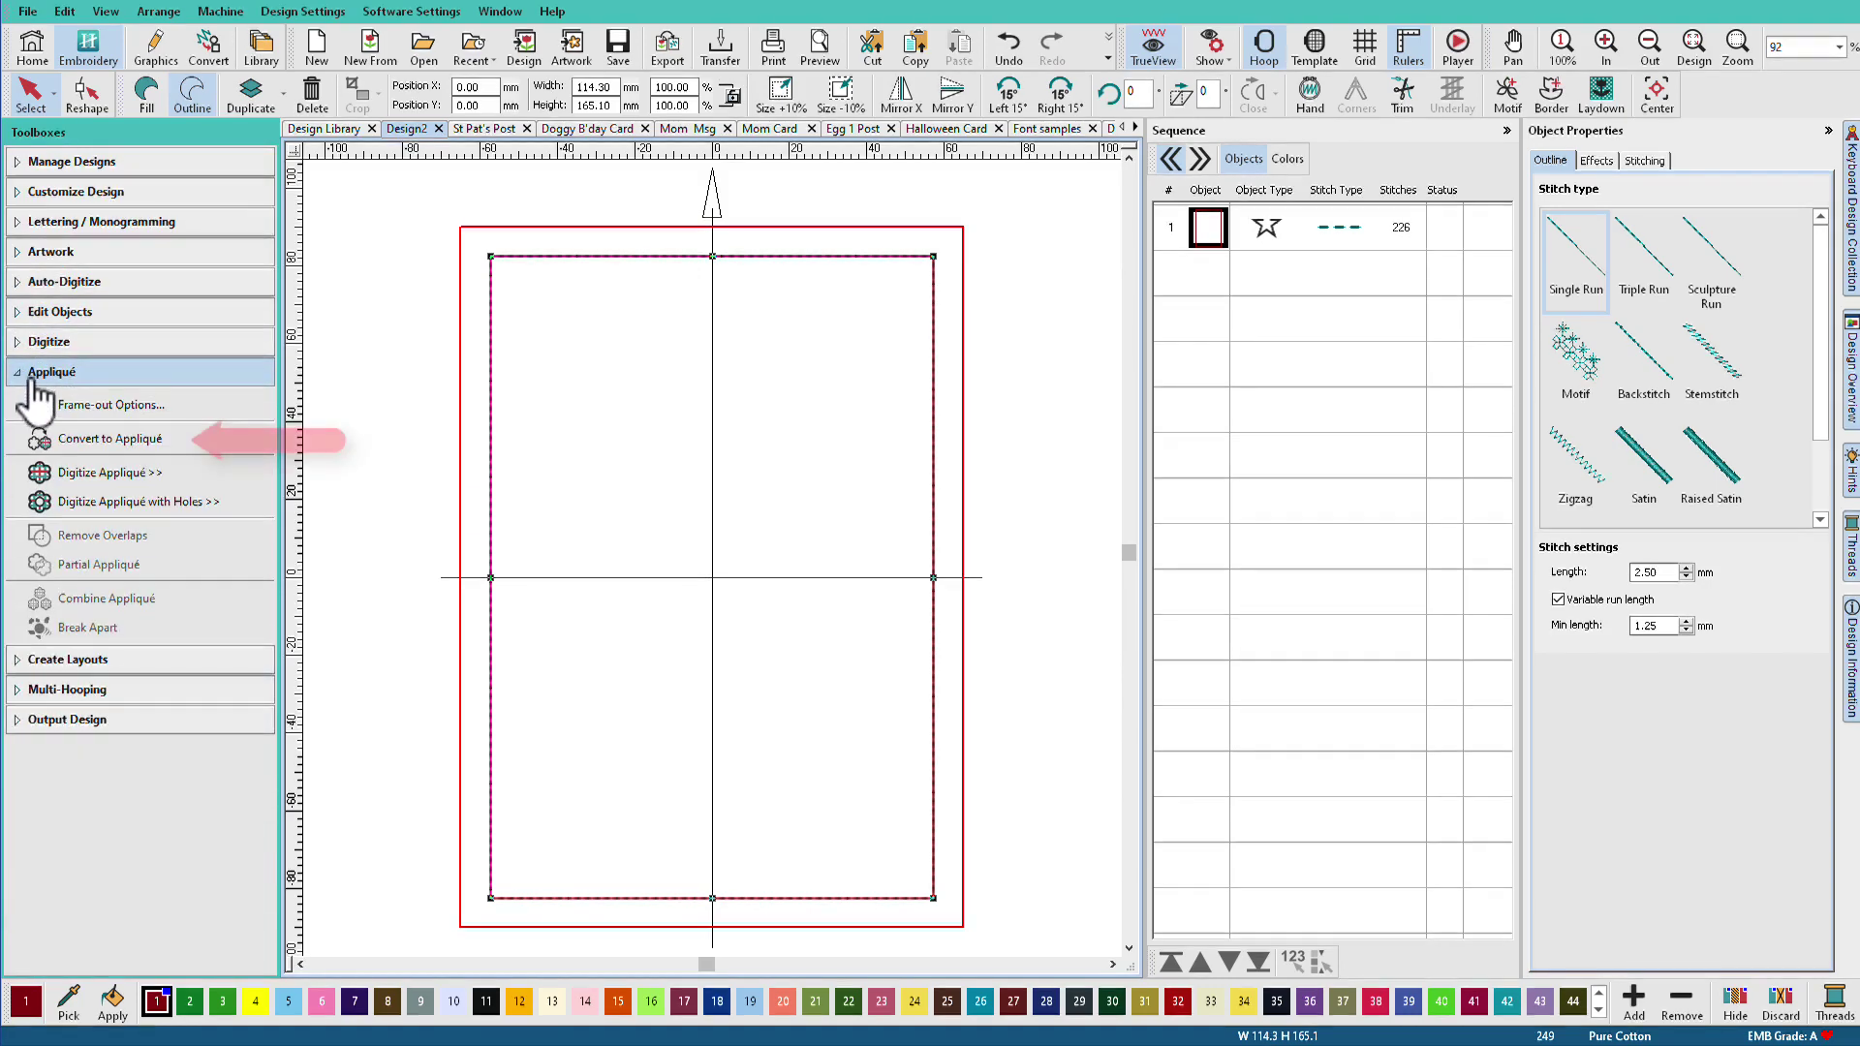
click(72, 436)
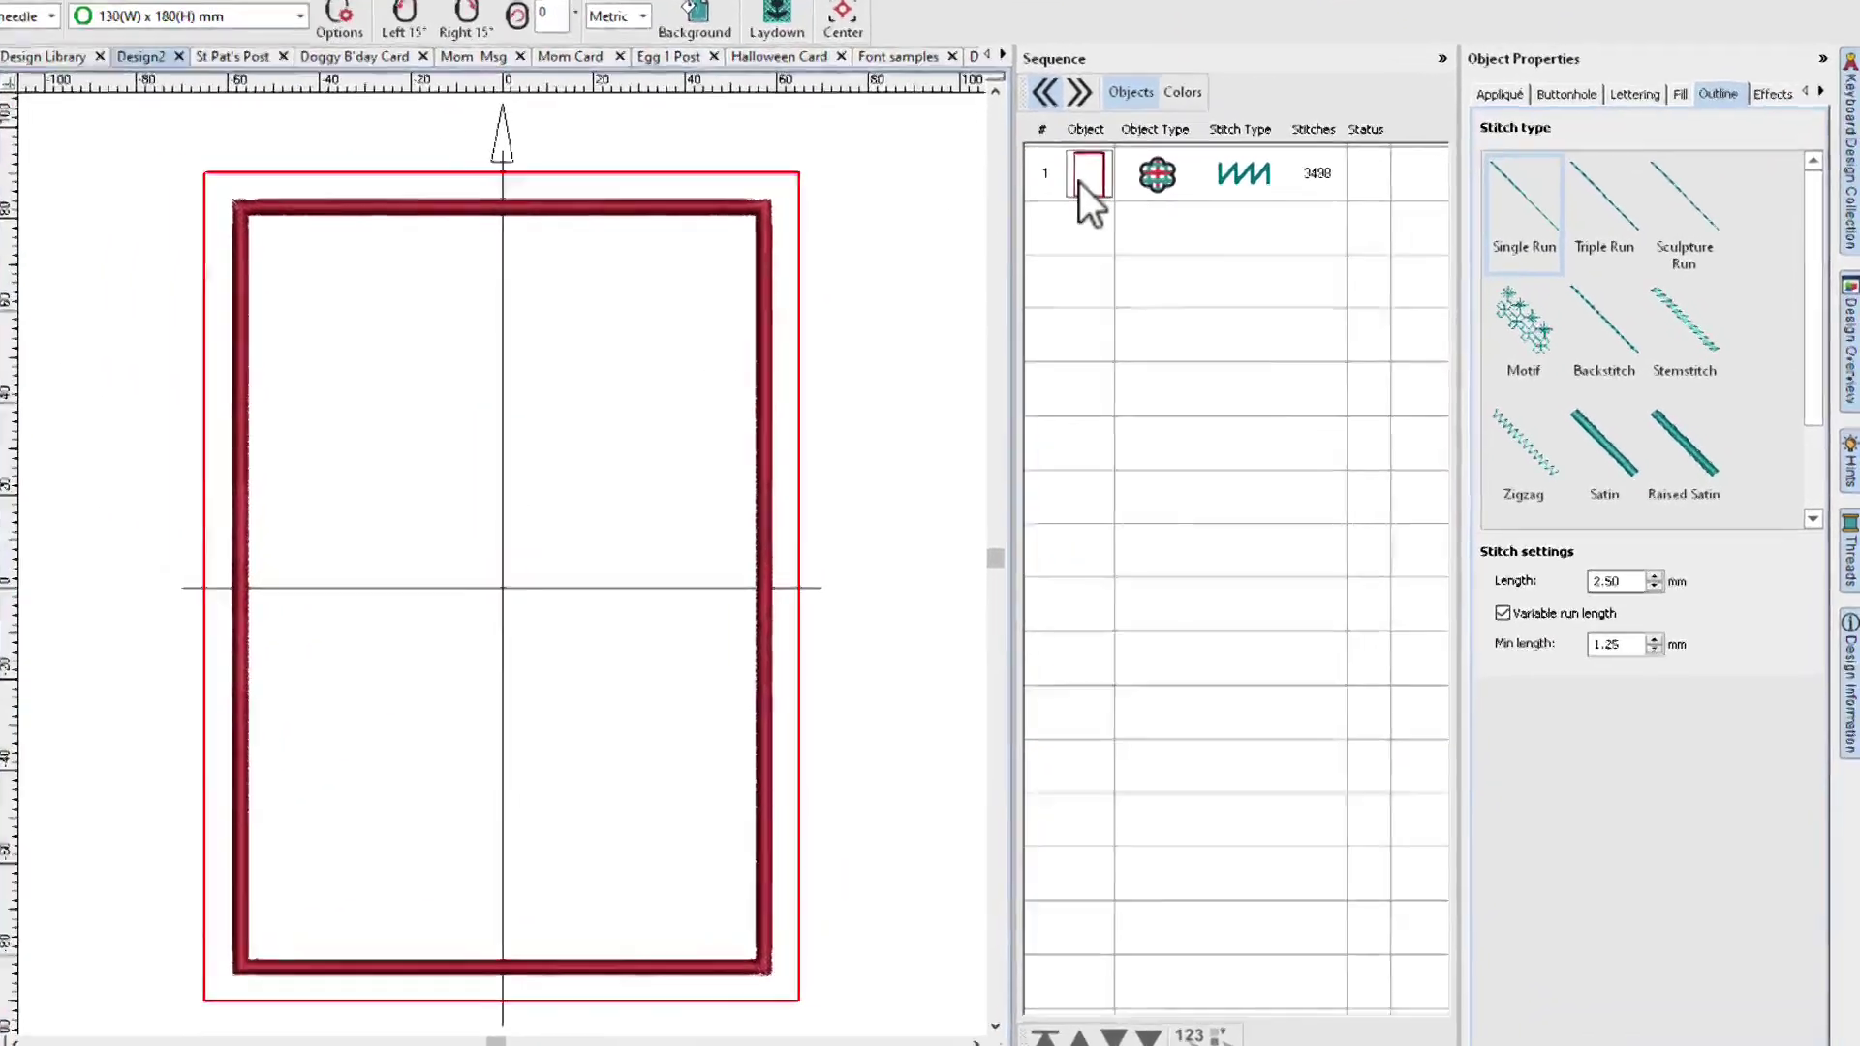
Set both the tack and cover stitch types of the appliqué rectangle to None, leaving only its placement line.
click(1208, 230)
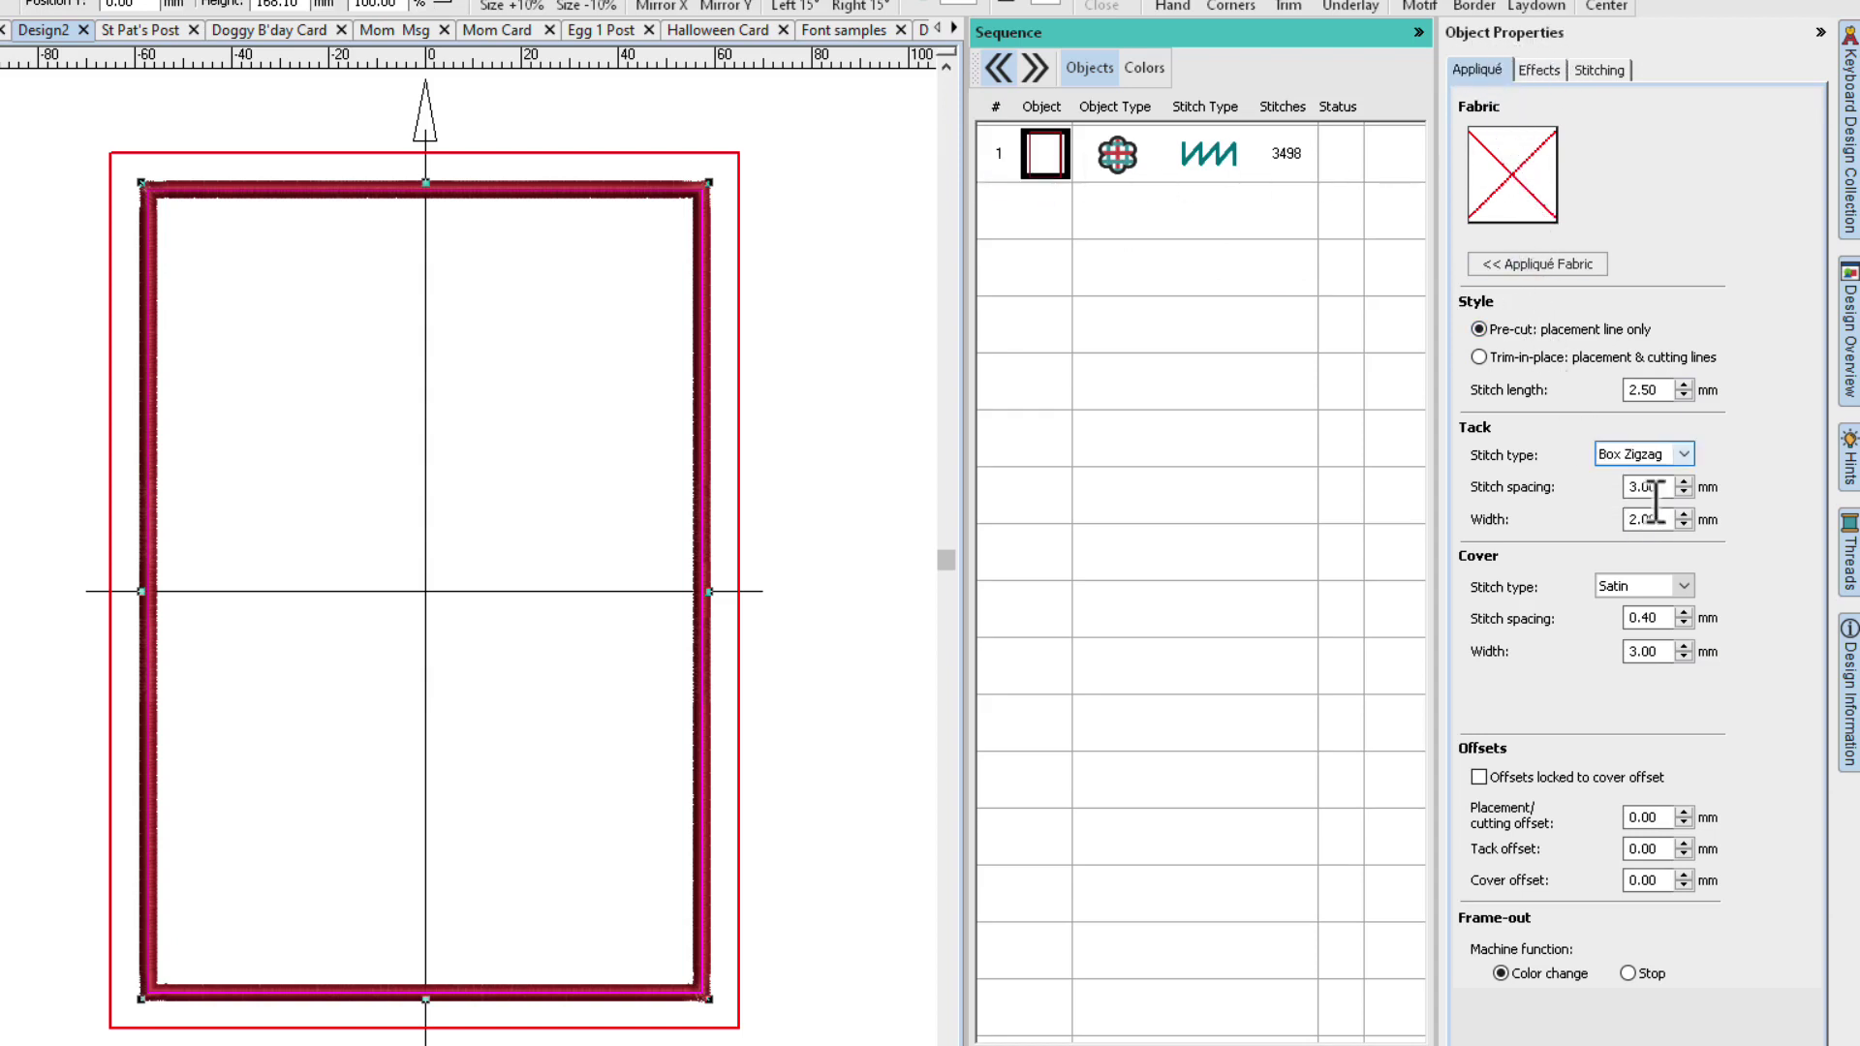
click(1683, 455)
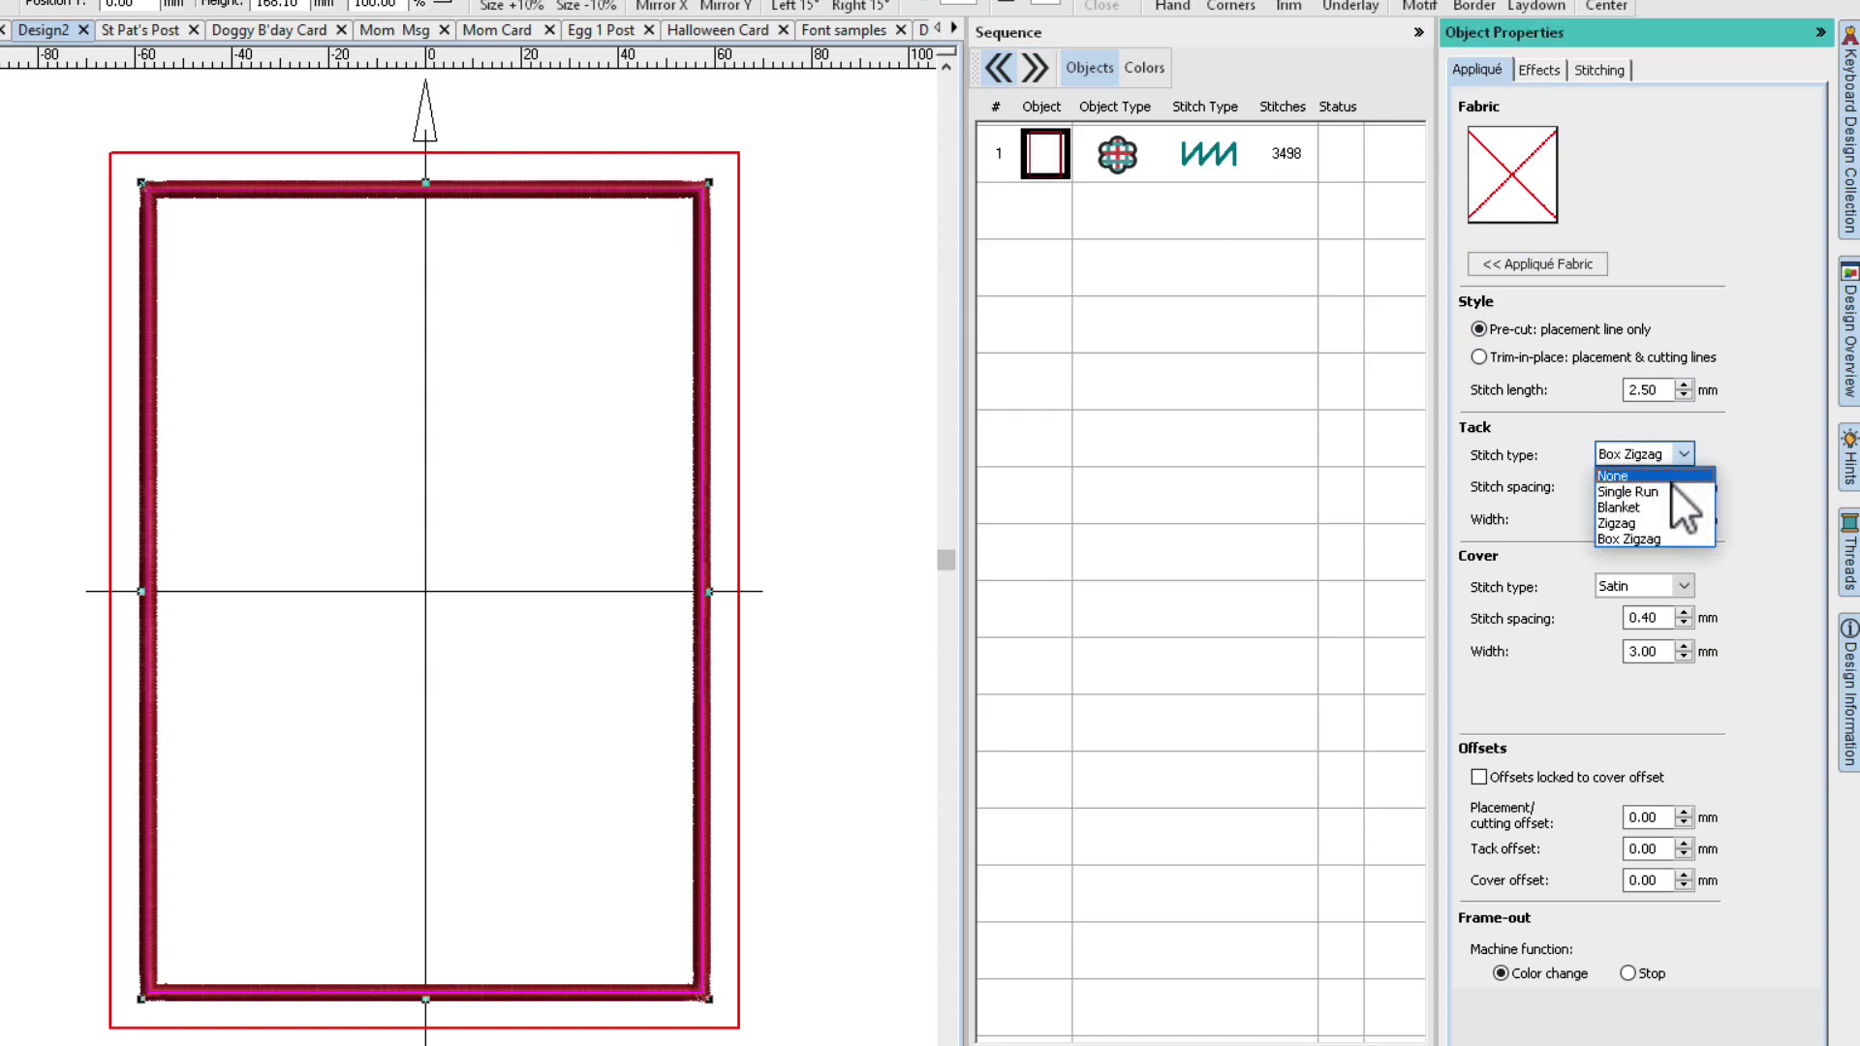
click(1672, 483)
click(1679, 586)
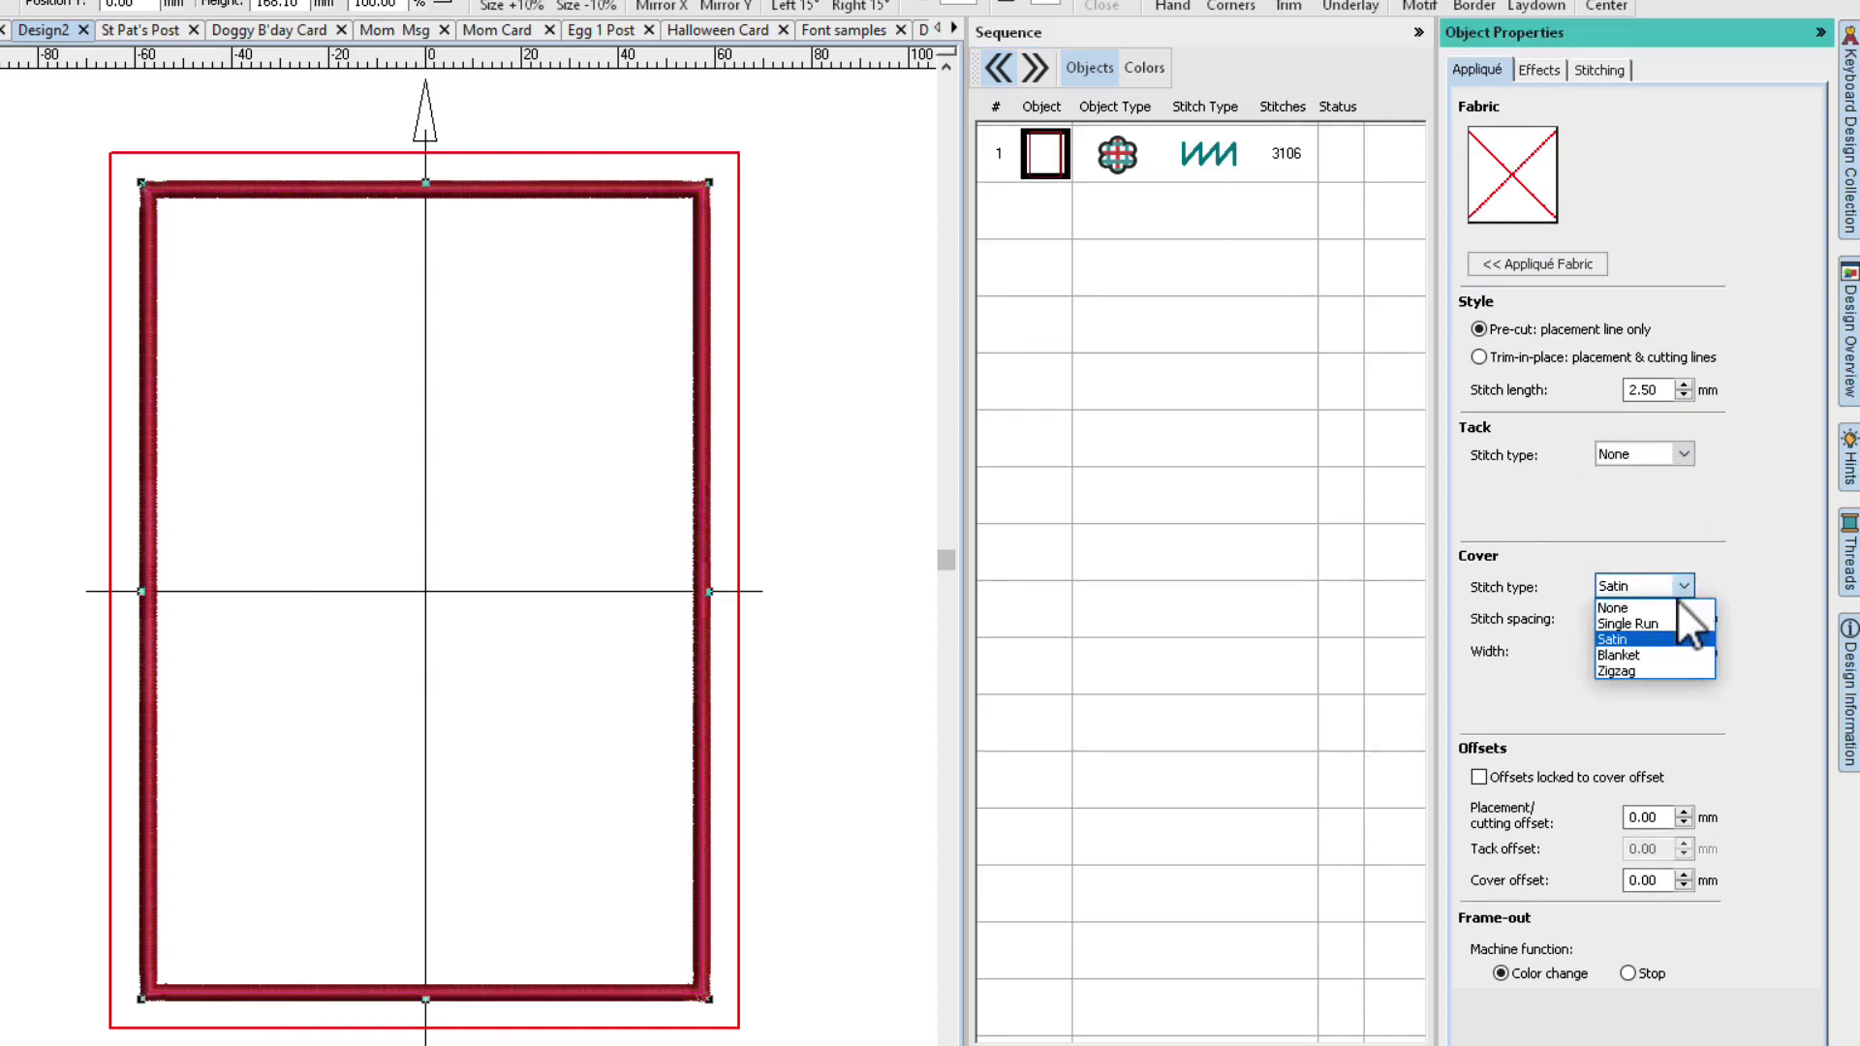
click(1672, 609)
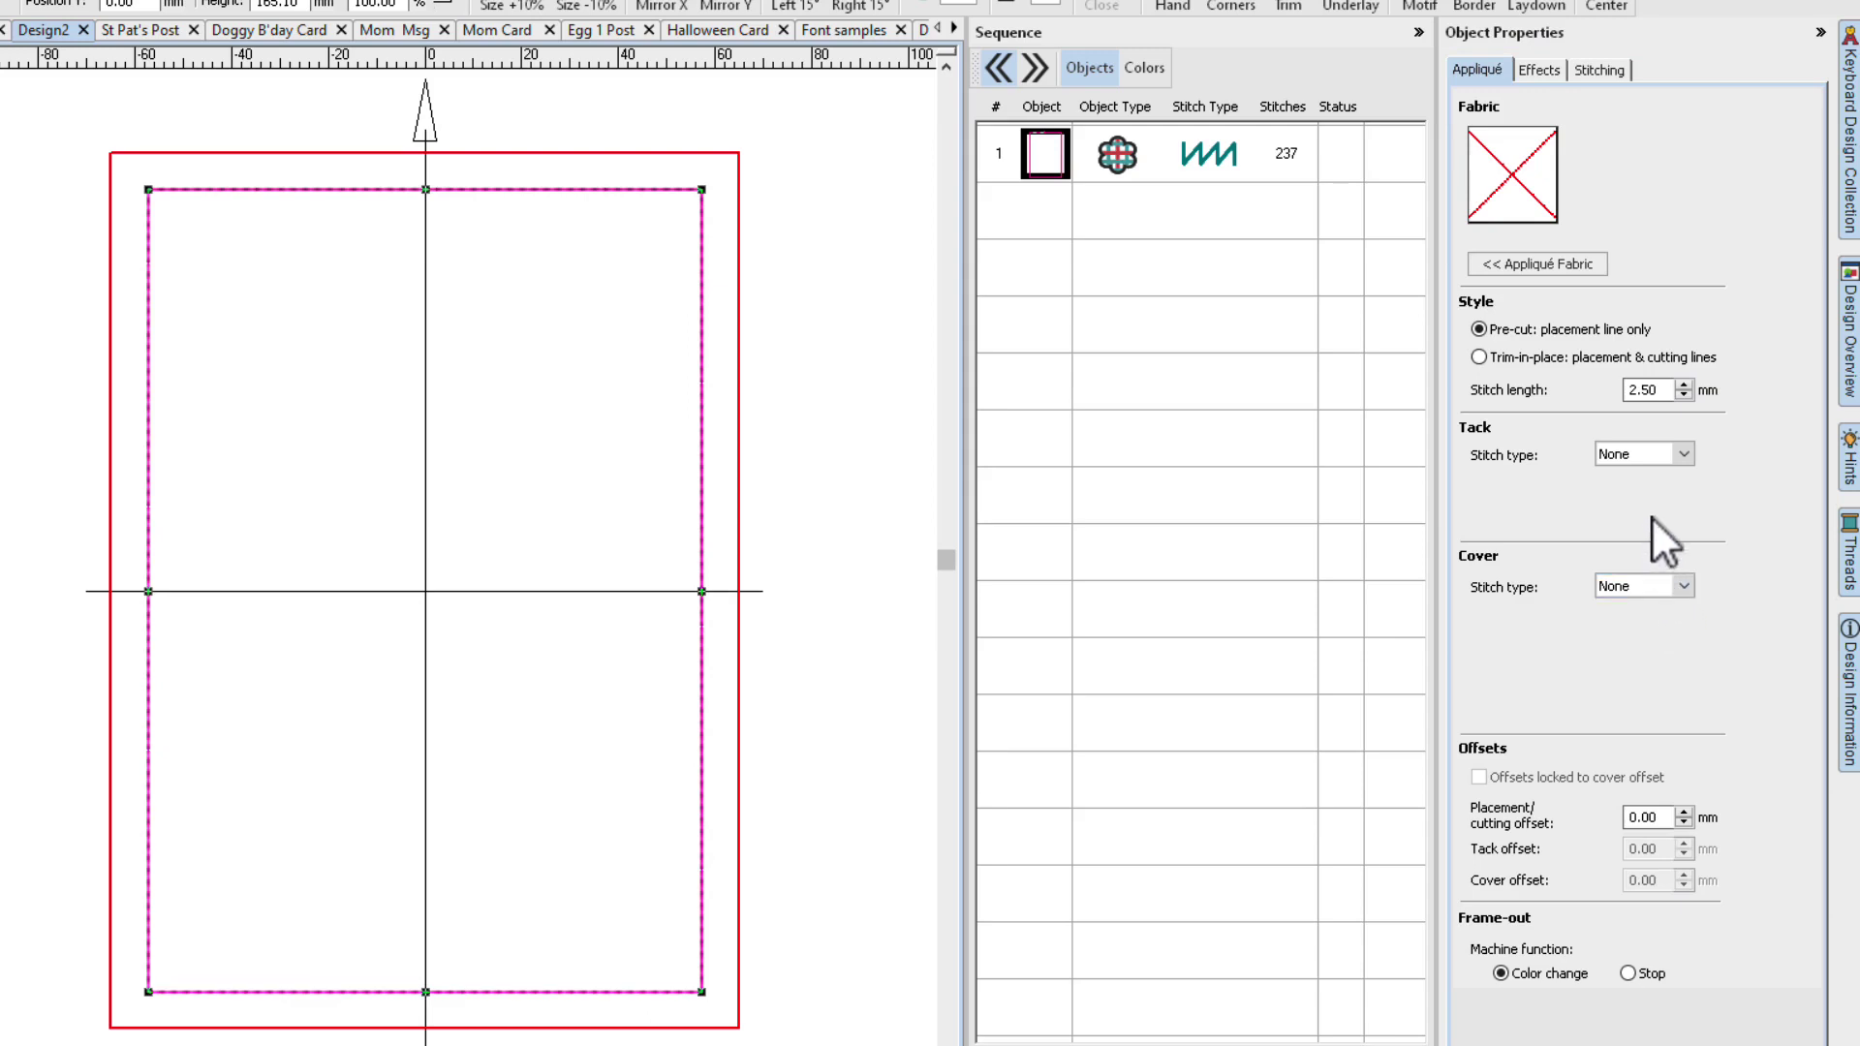
Set the stitch length of the appliqué placement line to 3.5 mm.
click(1632, 390)
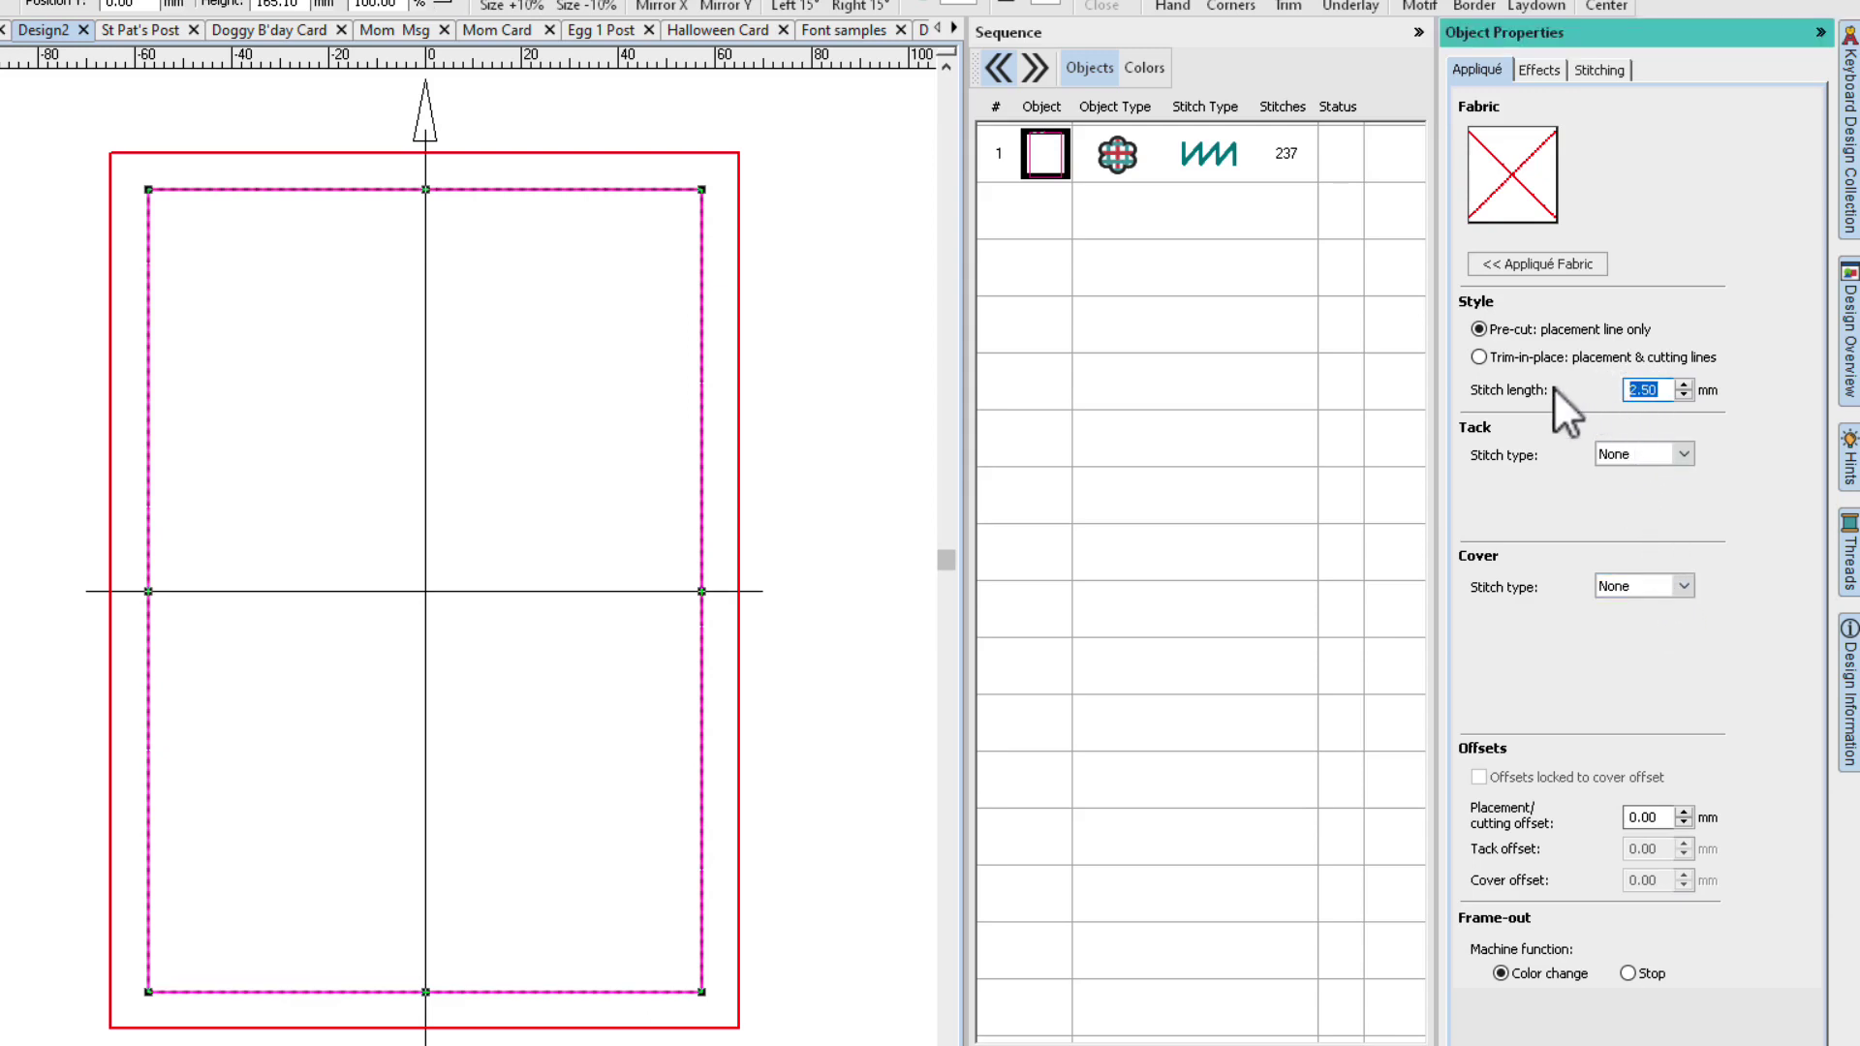
text(3.5)
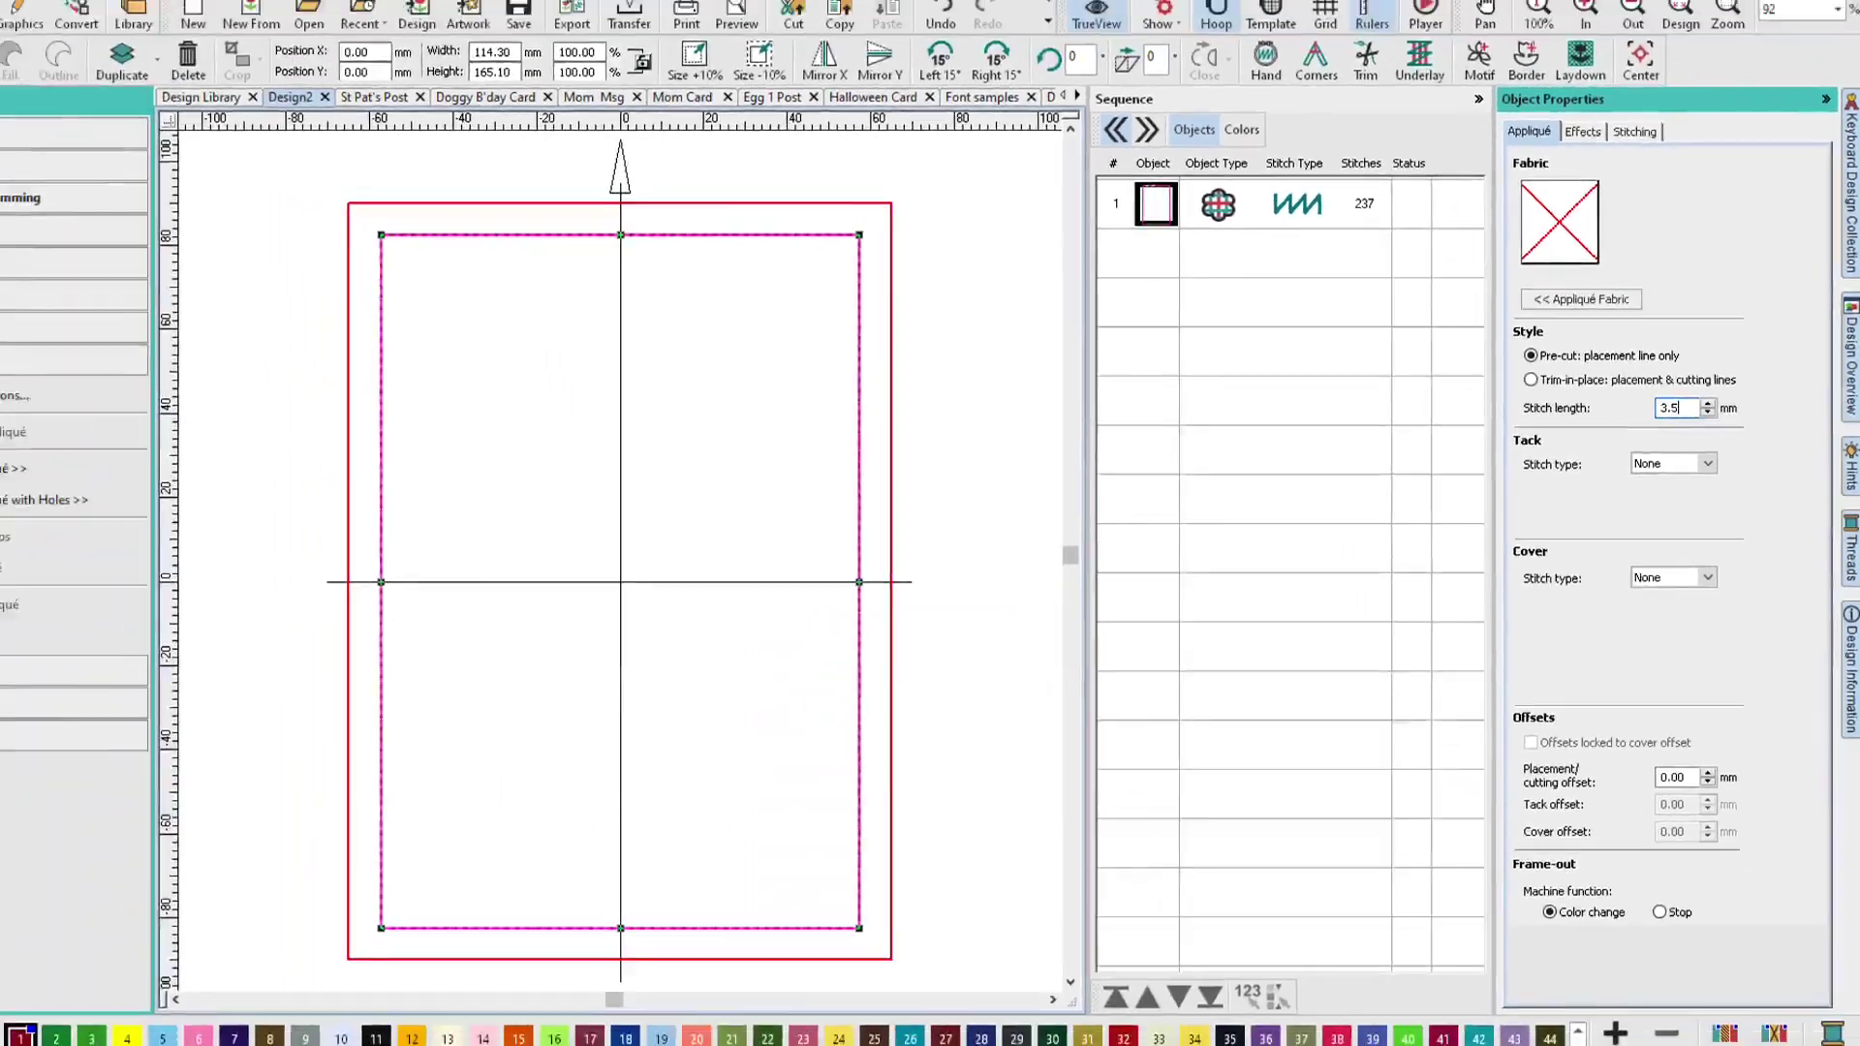
key(Return)
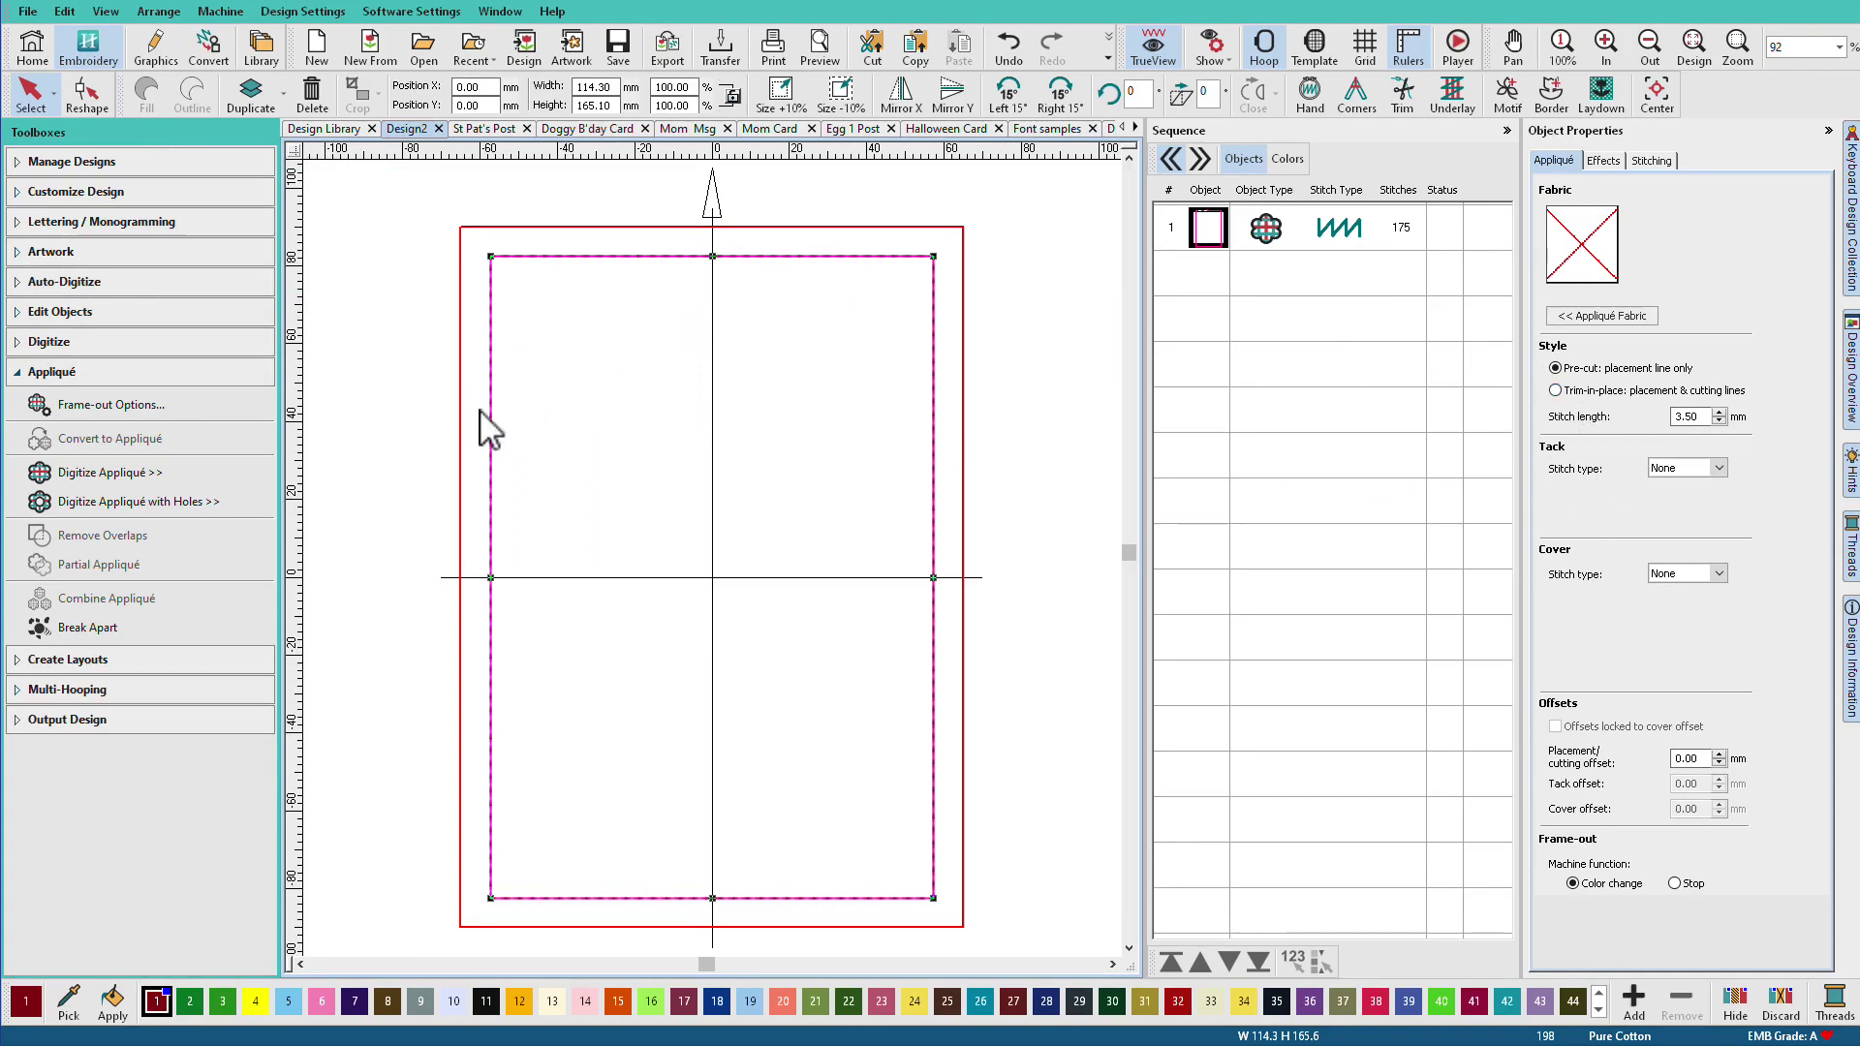
Create five Triple Run offset outlines of the placement rectangle at -2.00 mm, without object outlines, and delete the outermost offset.
click(22, 660)
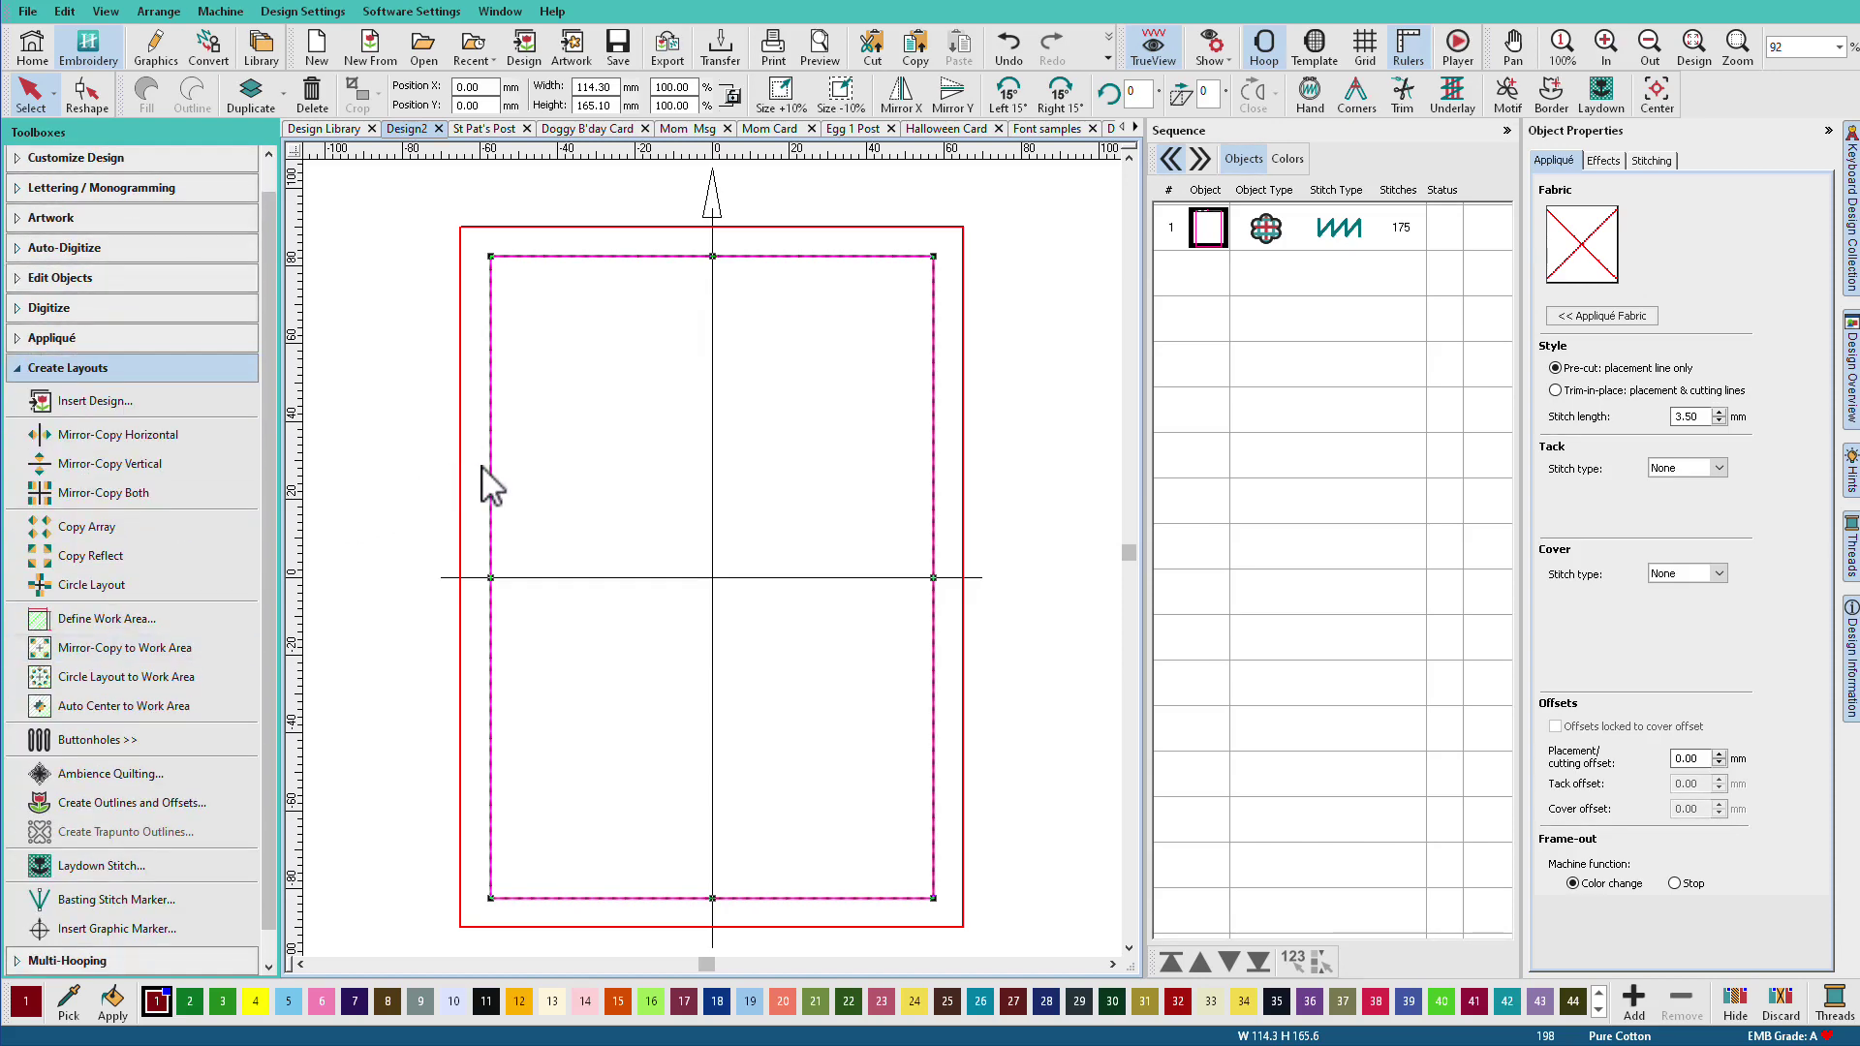
click(164, 804)
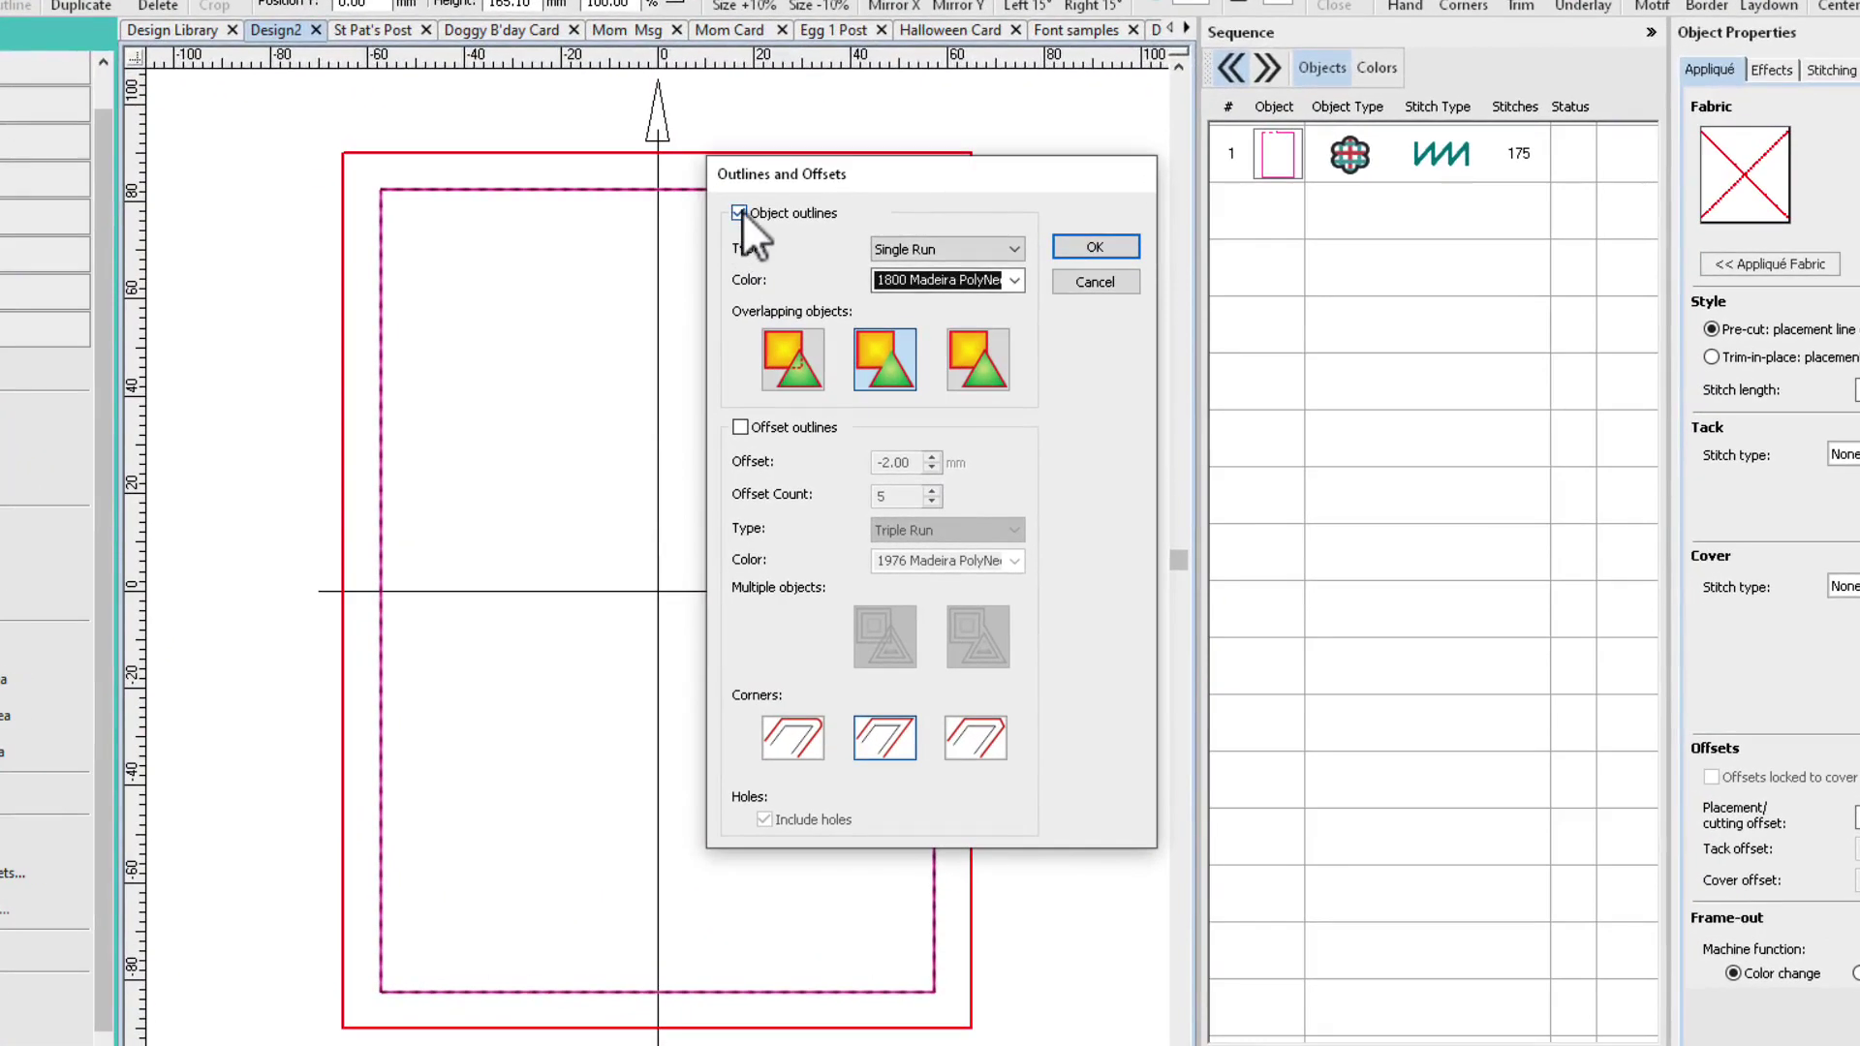
click(740, 212)
click(736, 436)
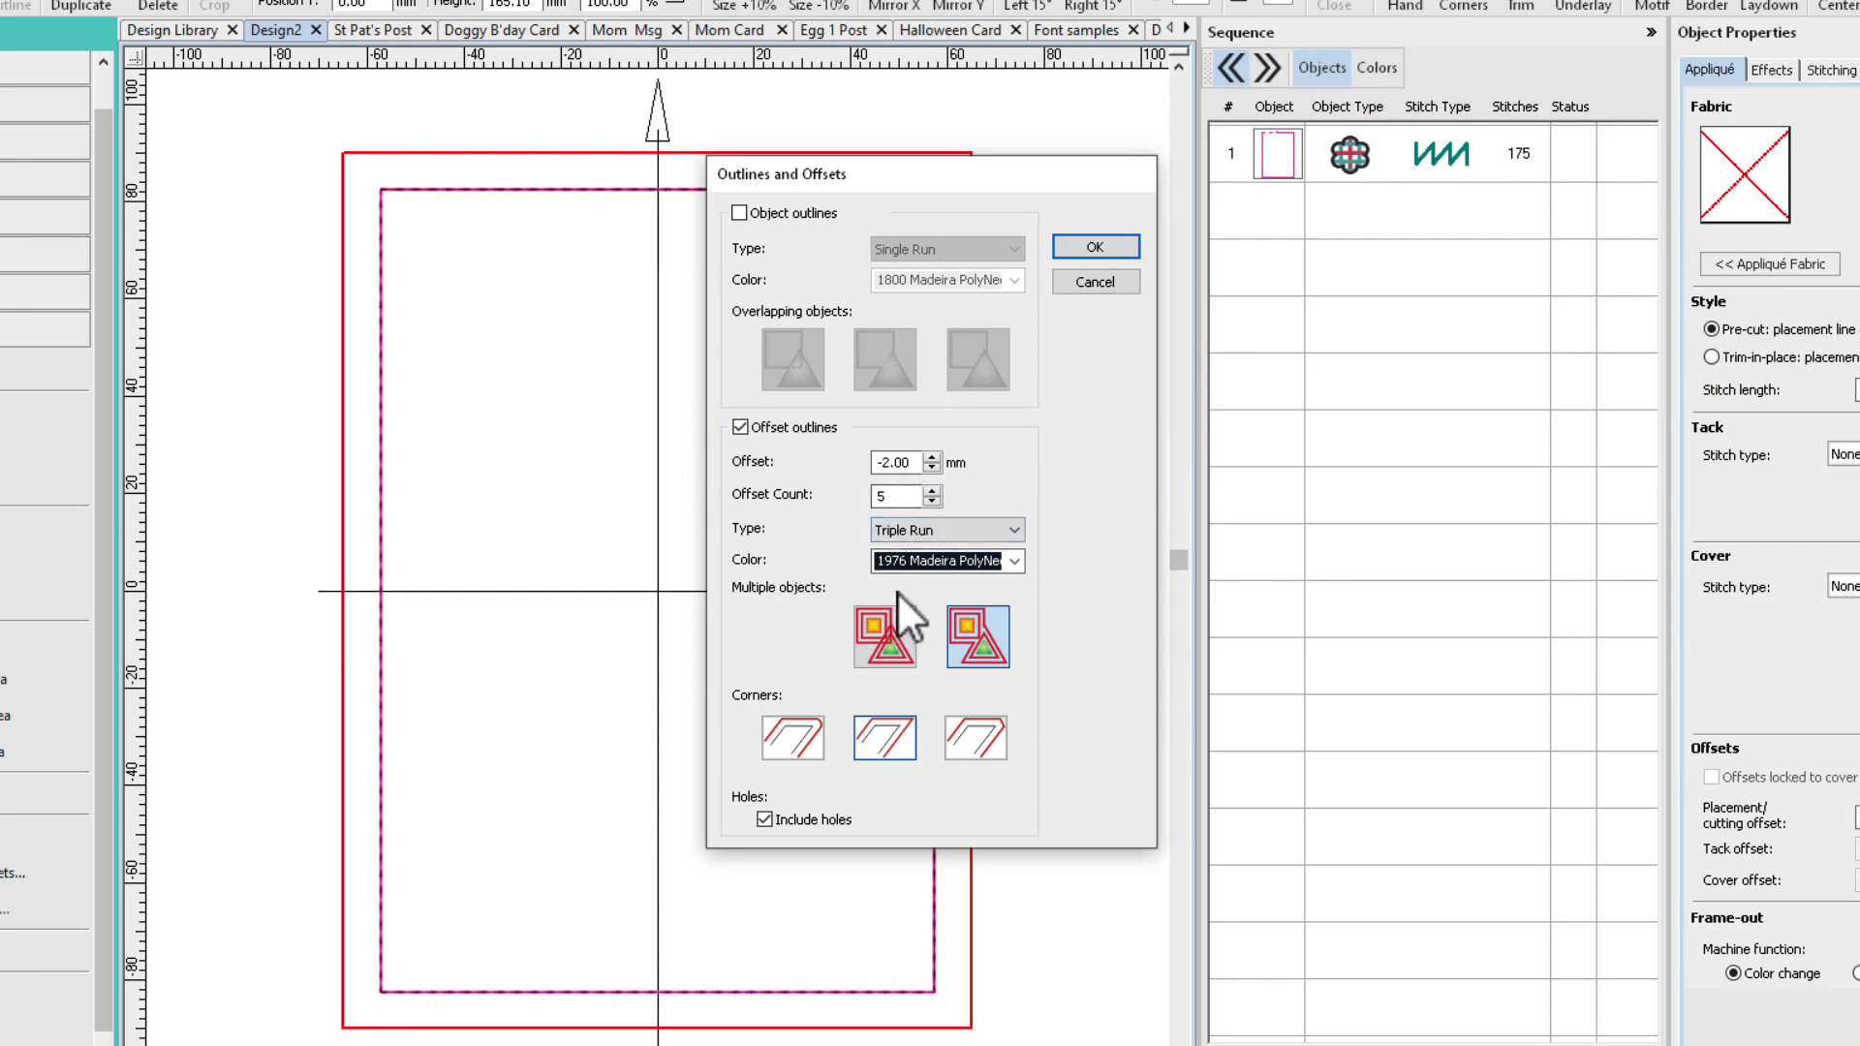
click(1013, 533)
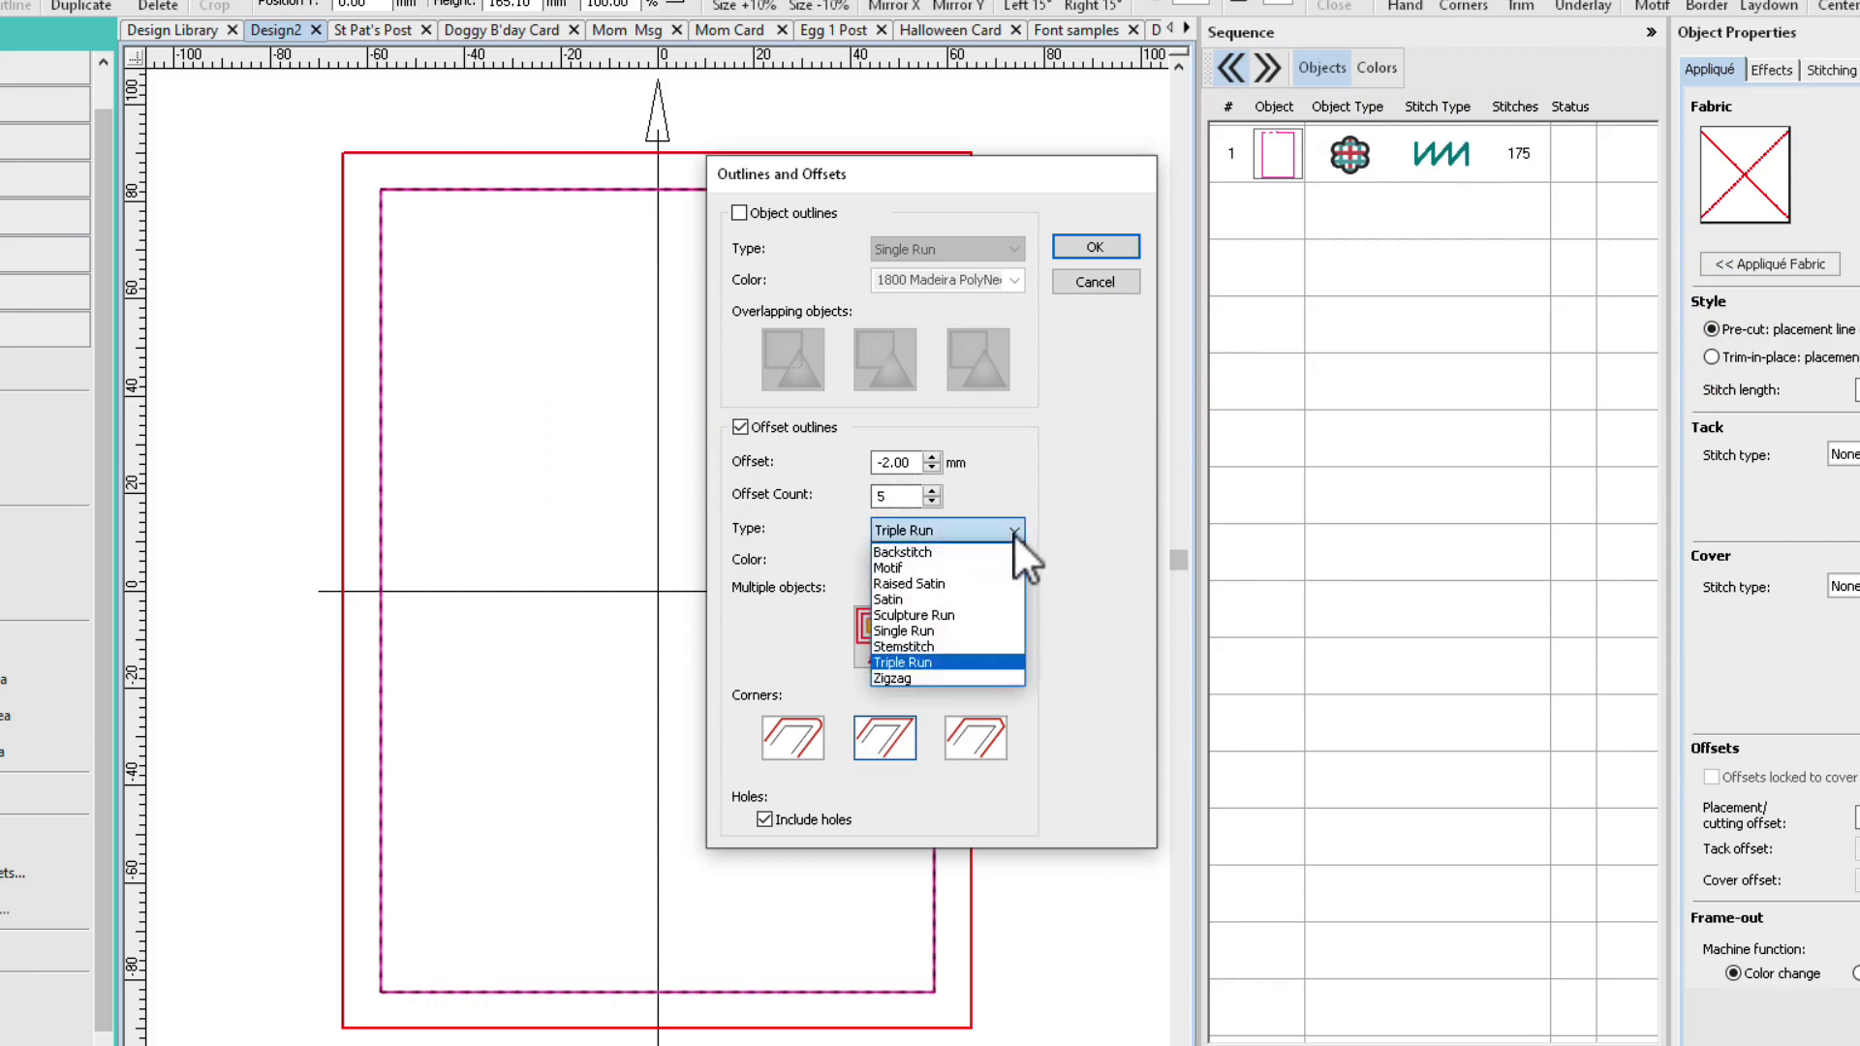
click(982, 662)
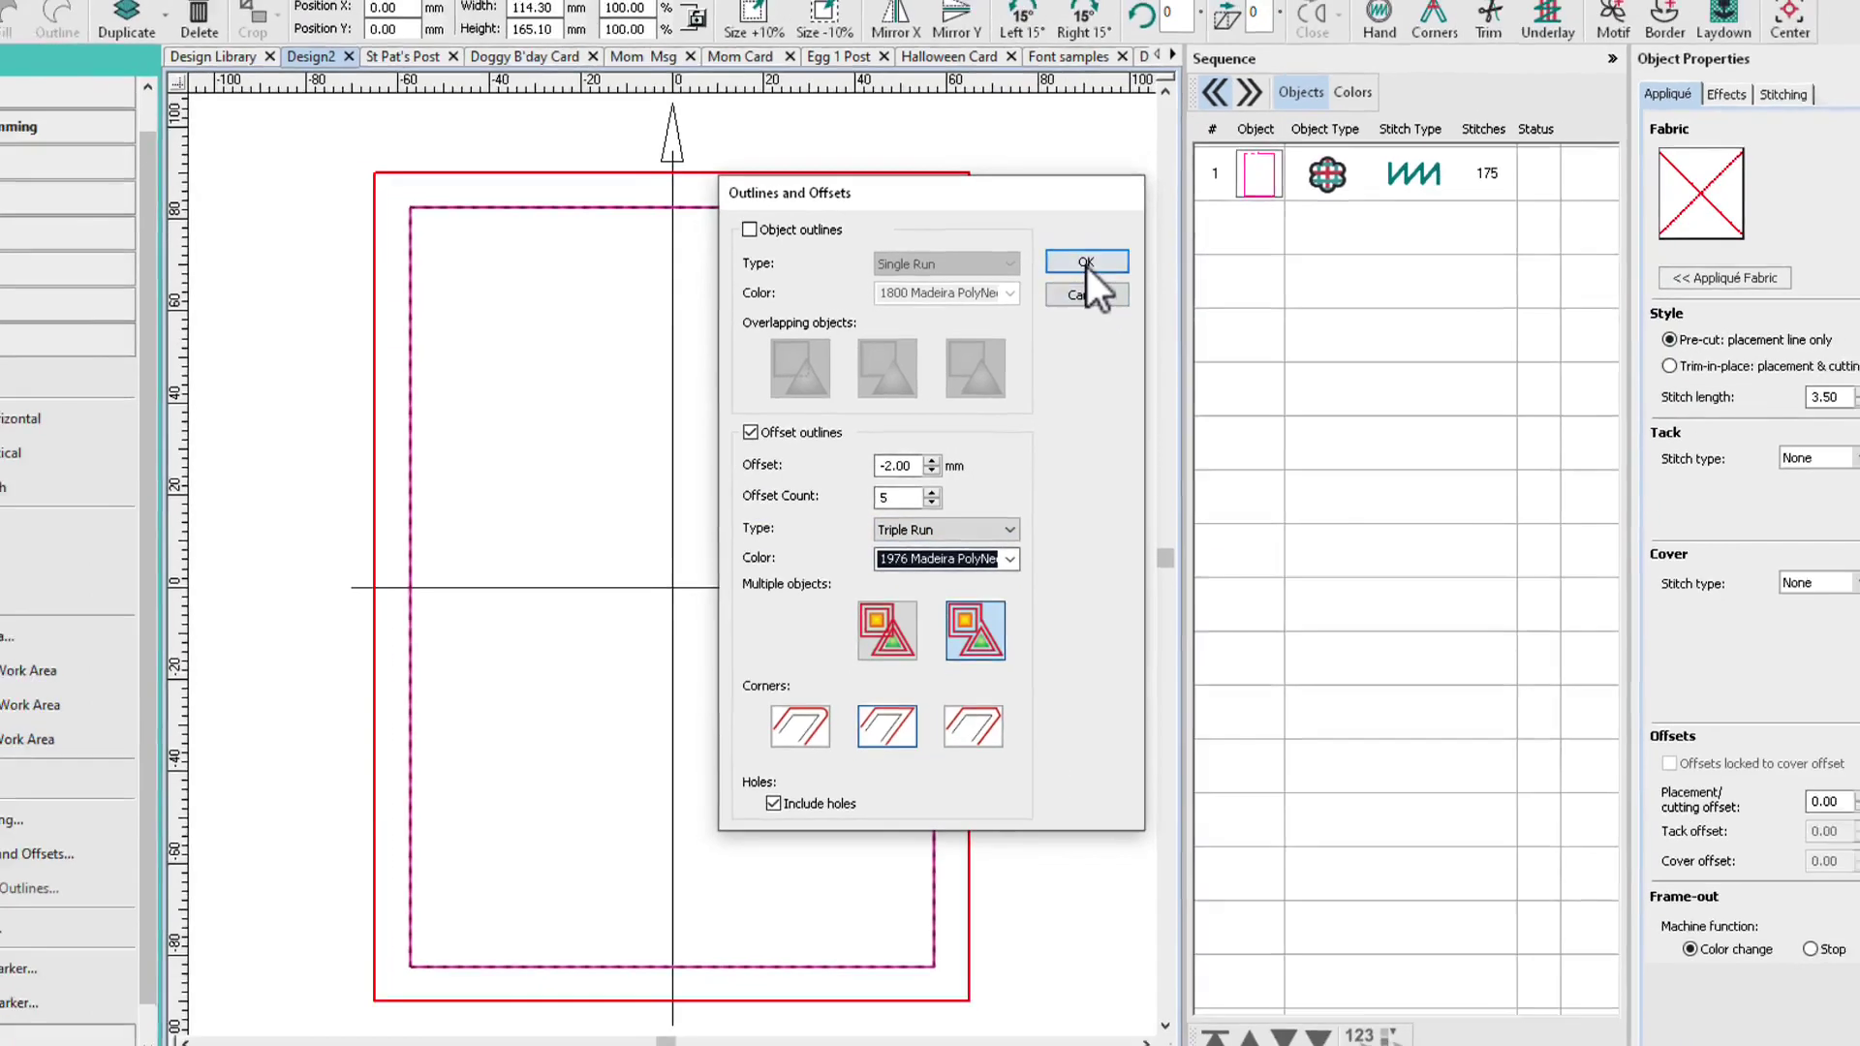
click(1094, 247)
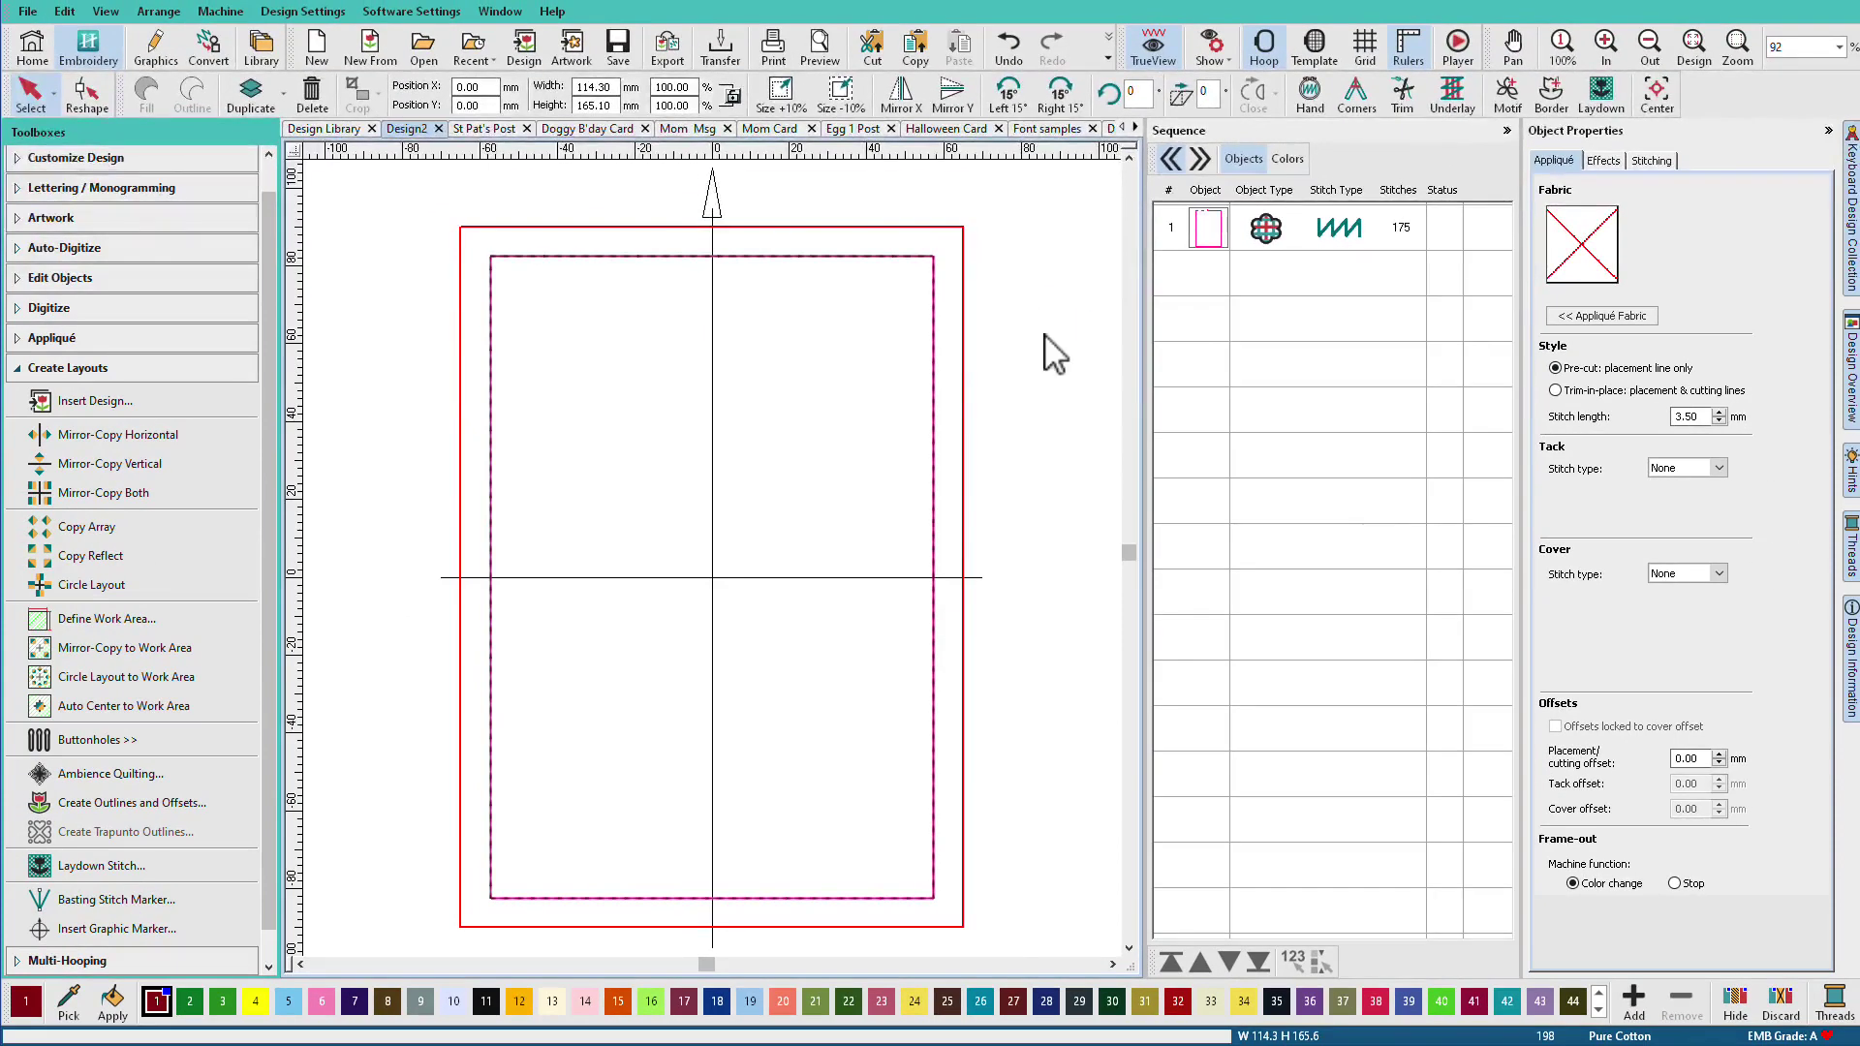
click(924, 290)
key(Delete)
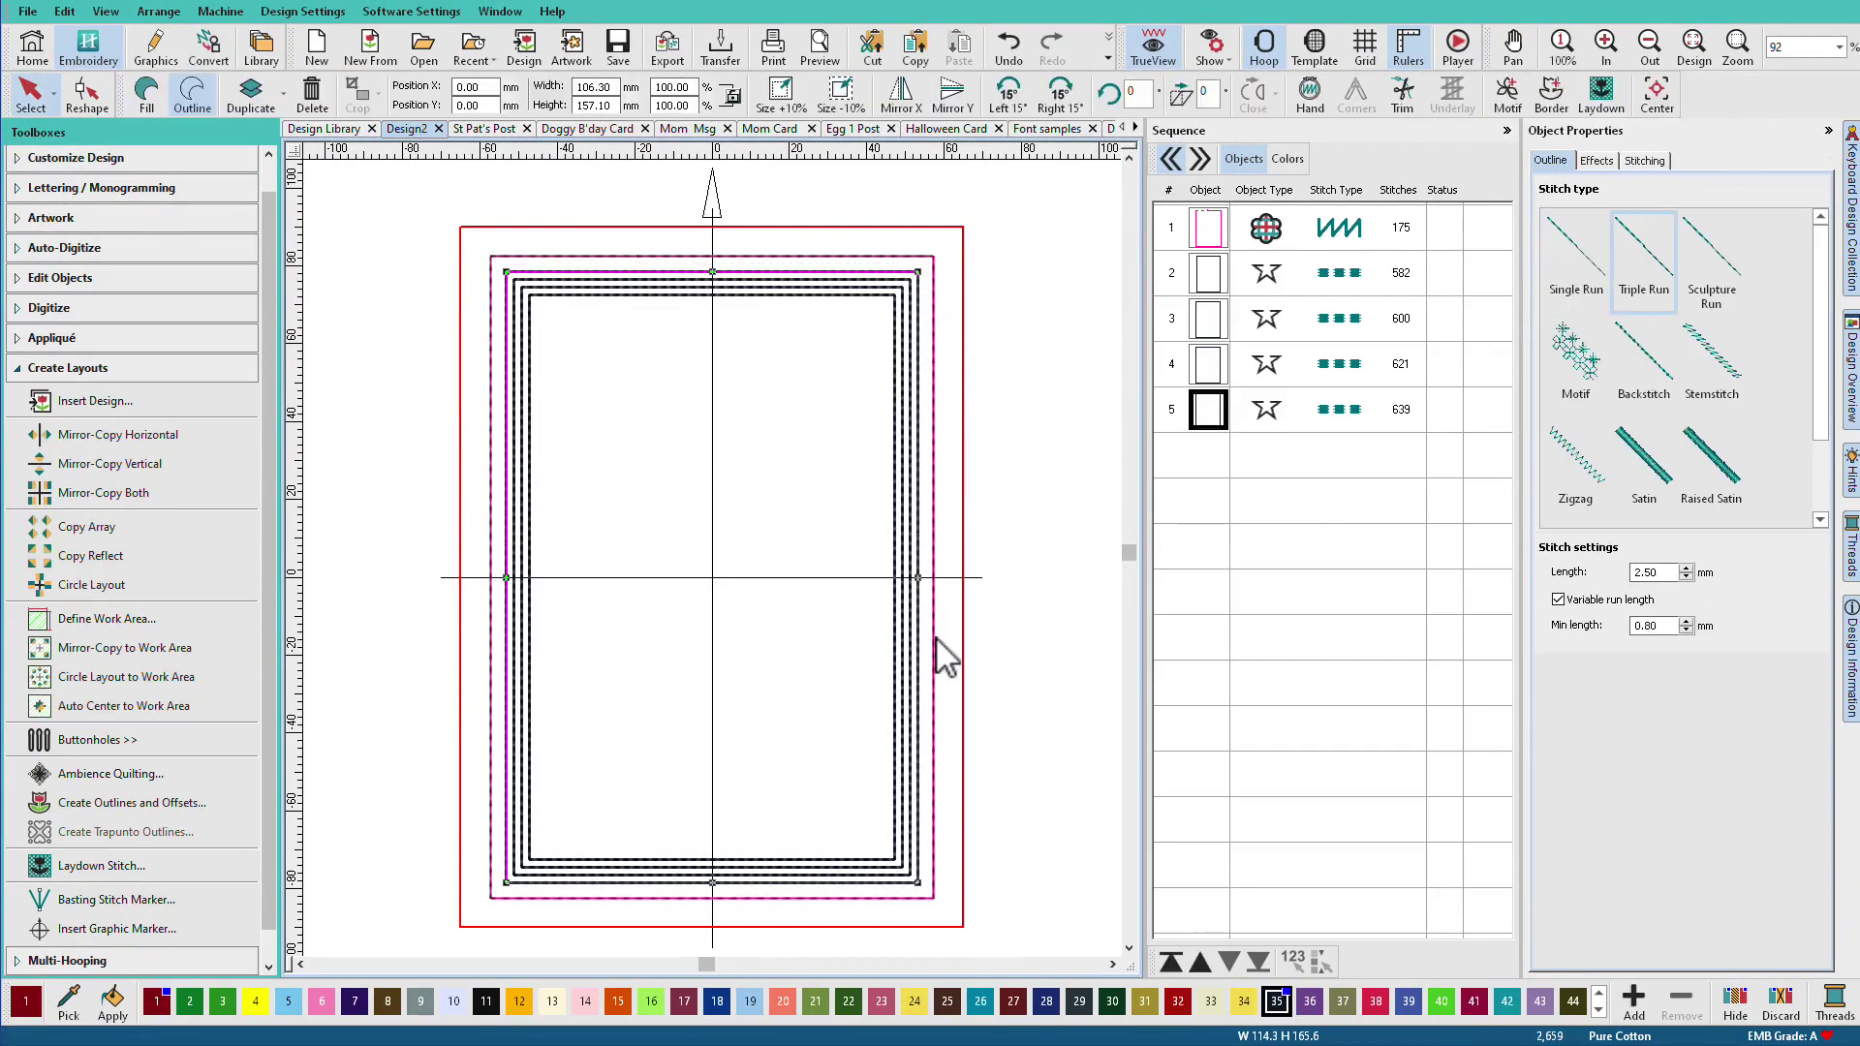
Change the second-outermost offset outline to a motif stitch using the Leaf01 pattern from the Single Motifs category.
click(914, 327)
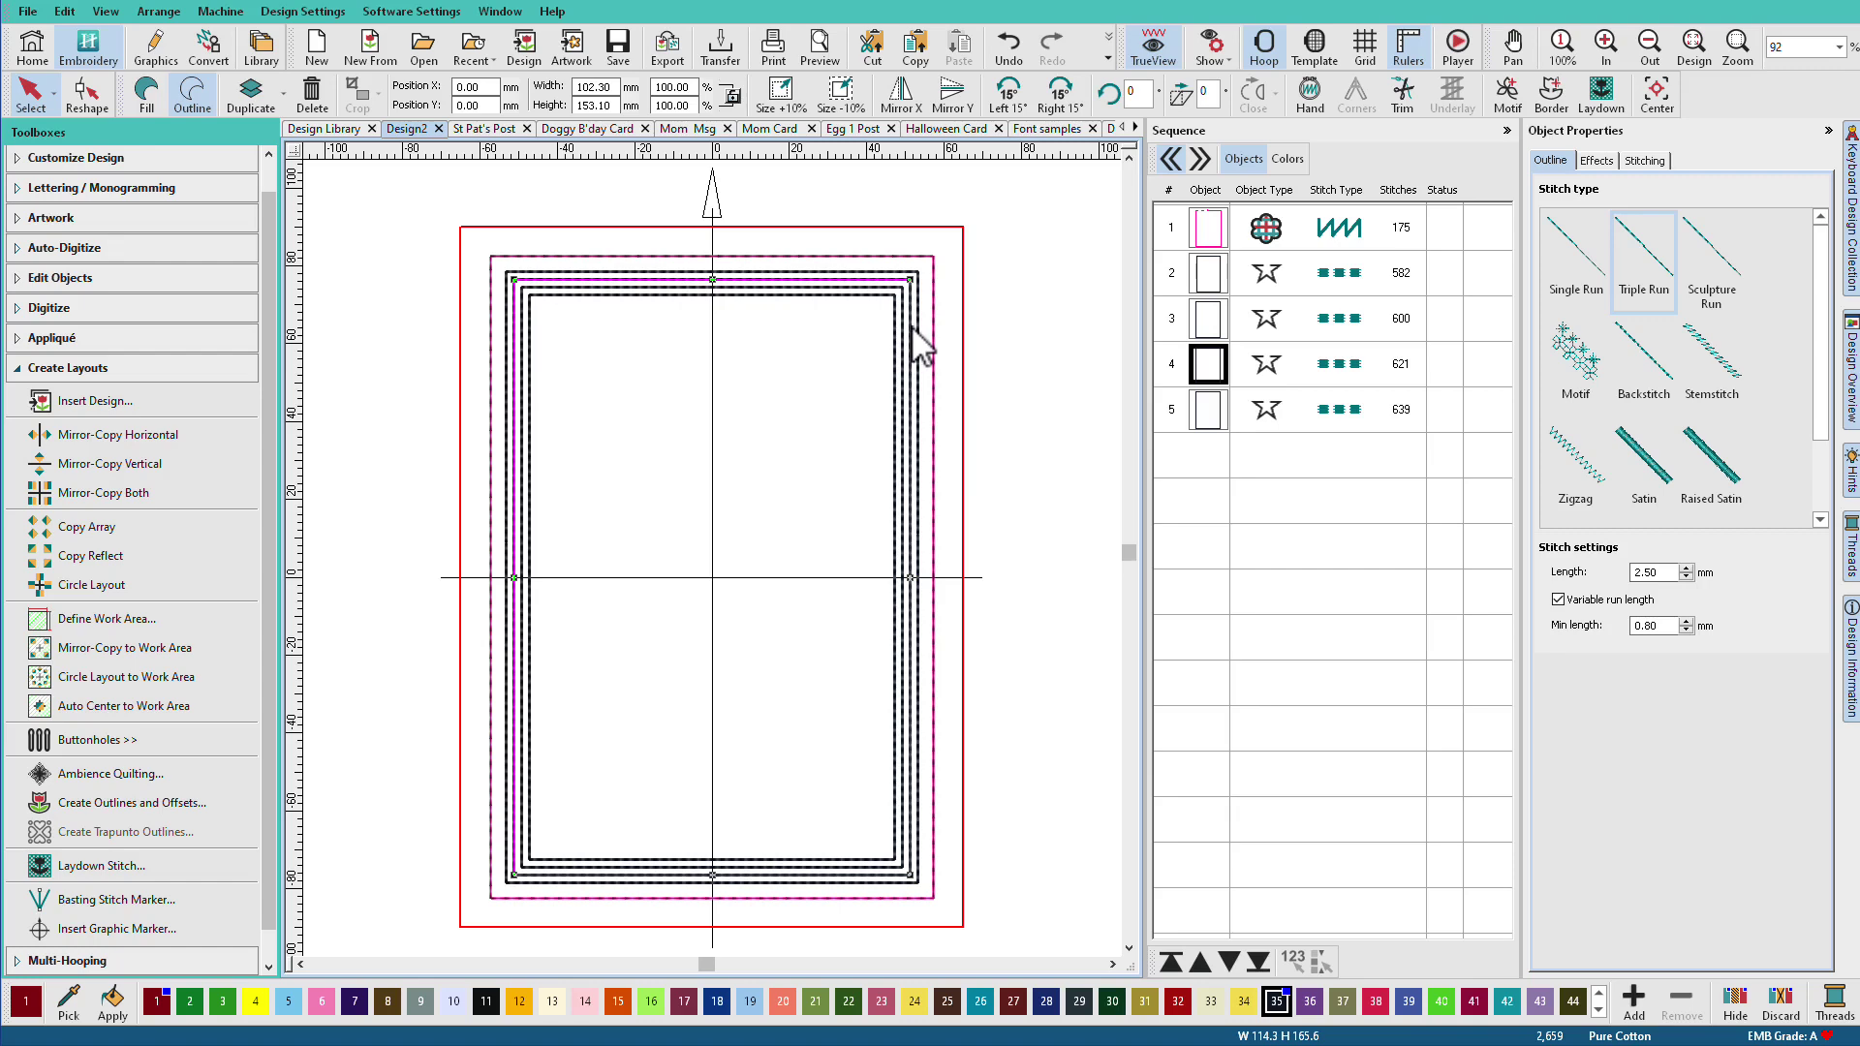
click(1576, 359)
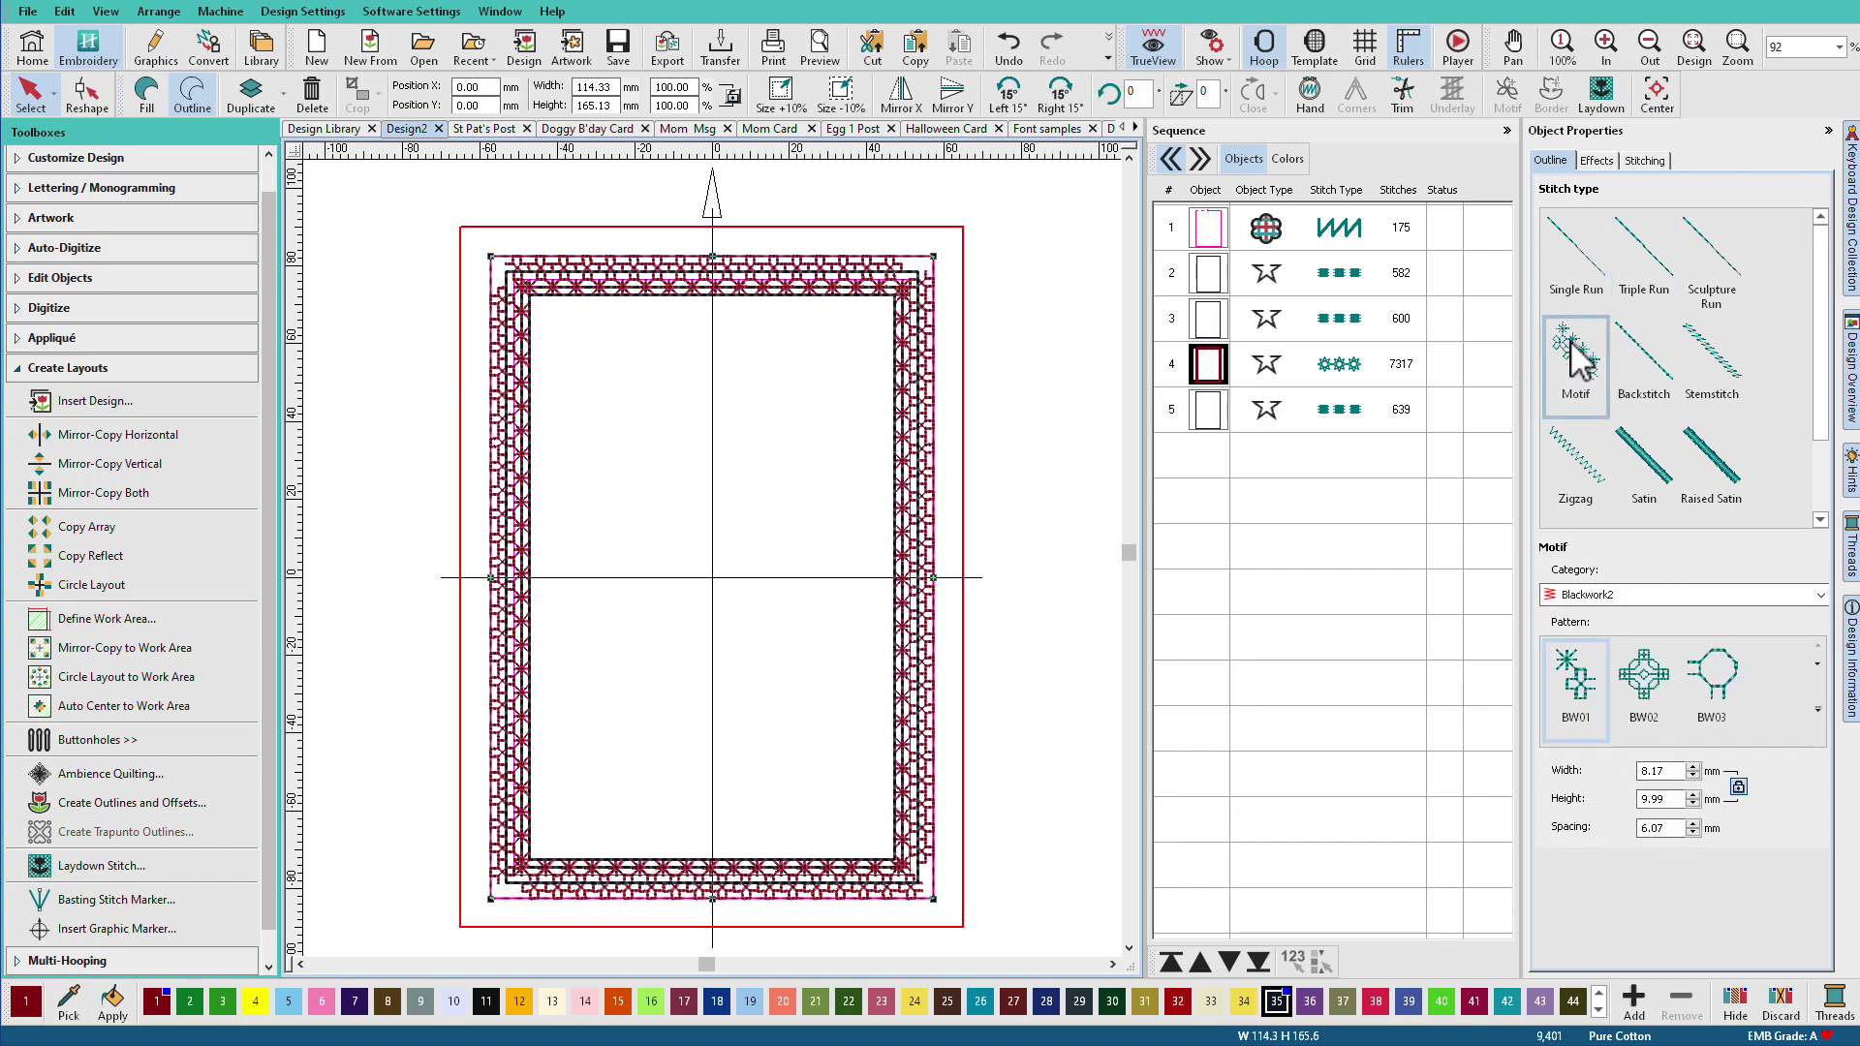
click(1817, 594)
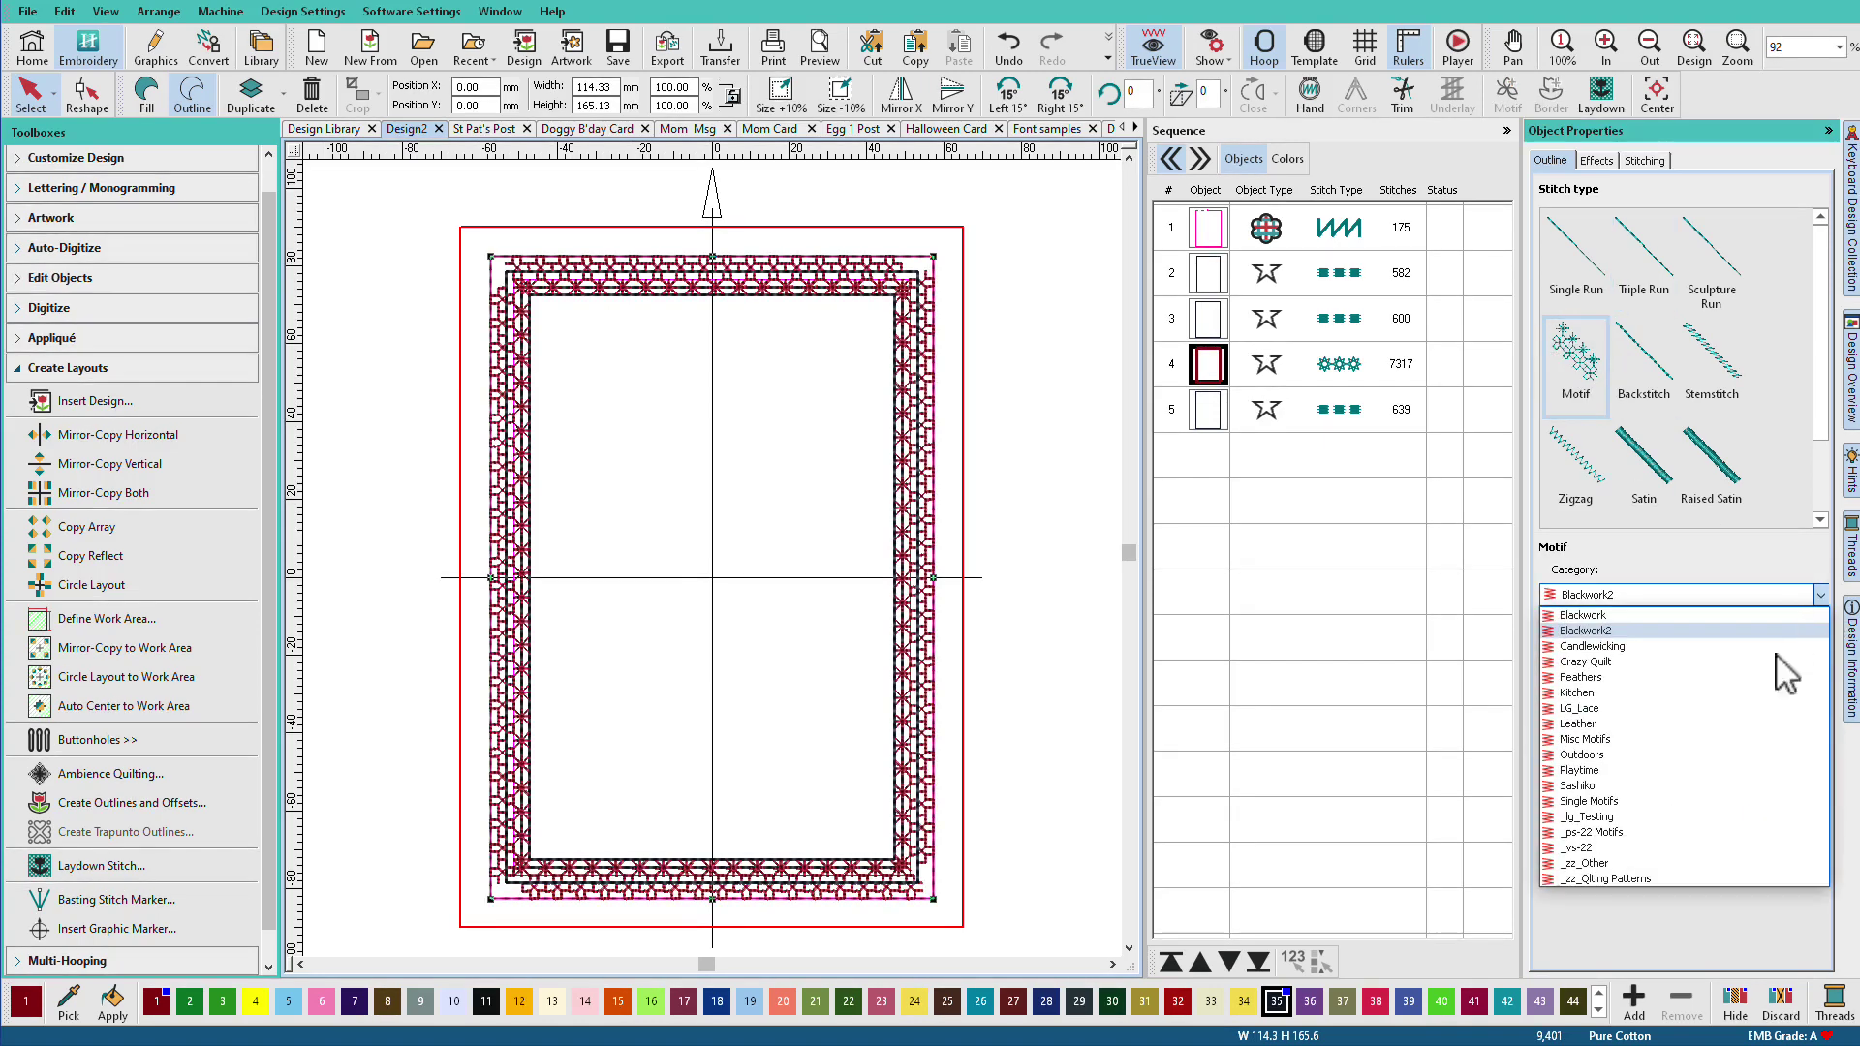
click(1719, 802)
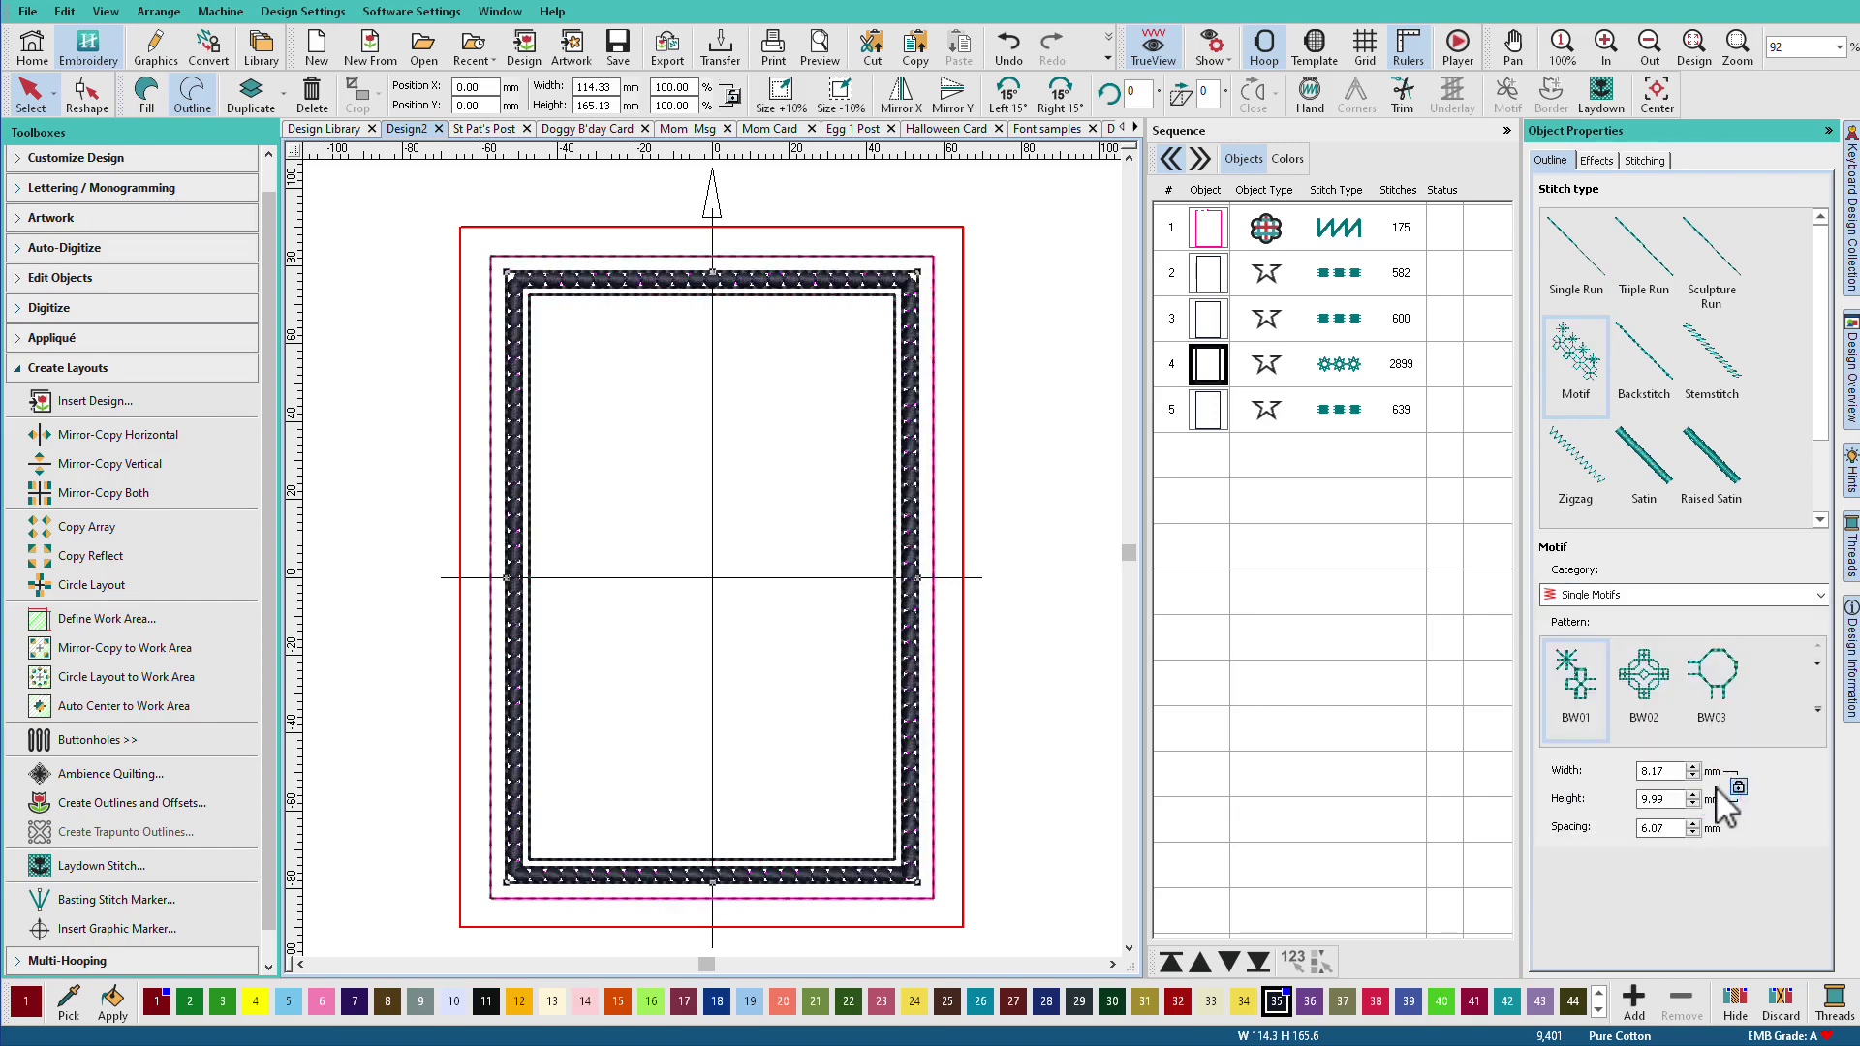
click(1818, 664)
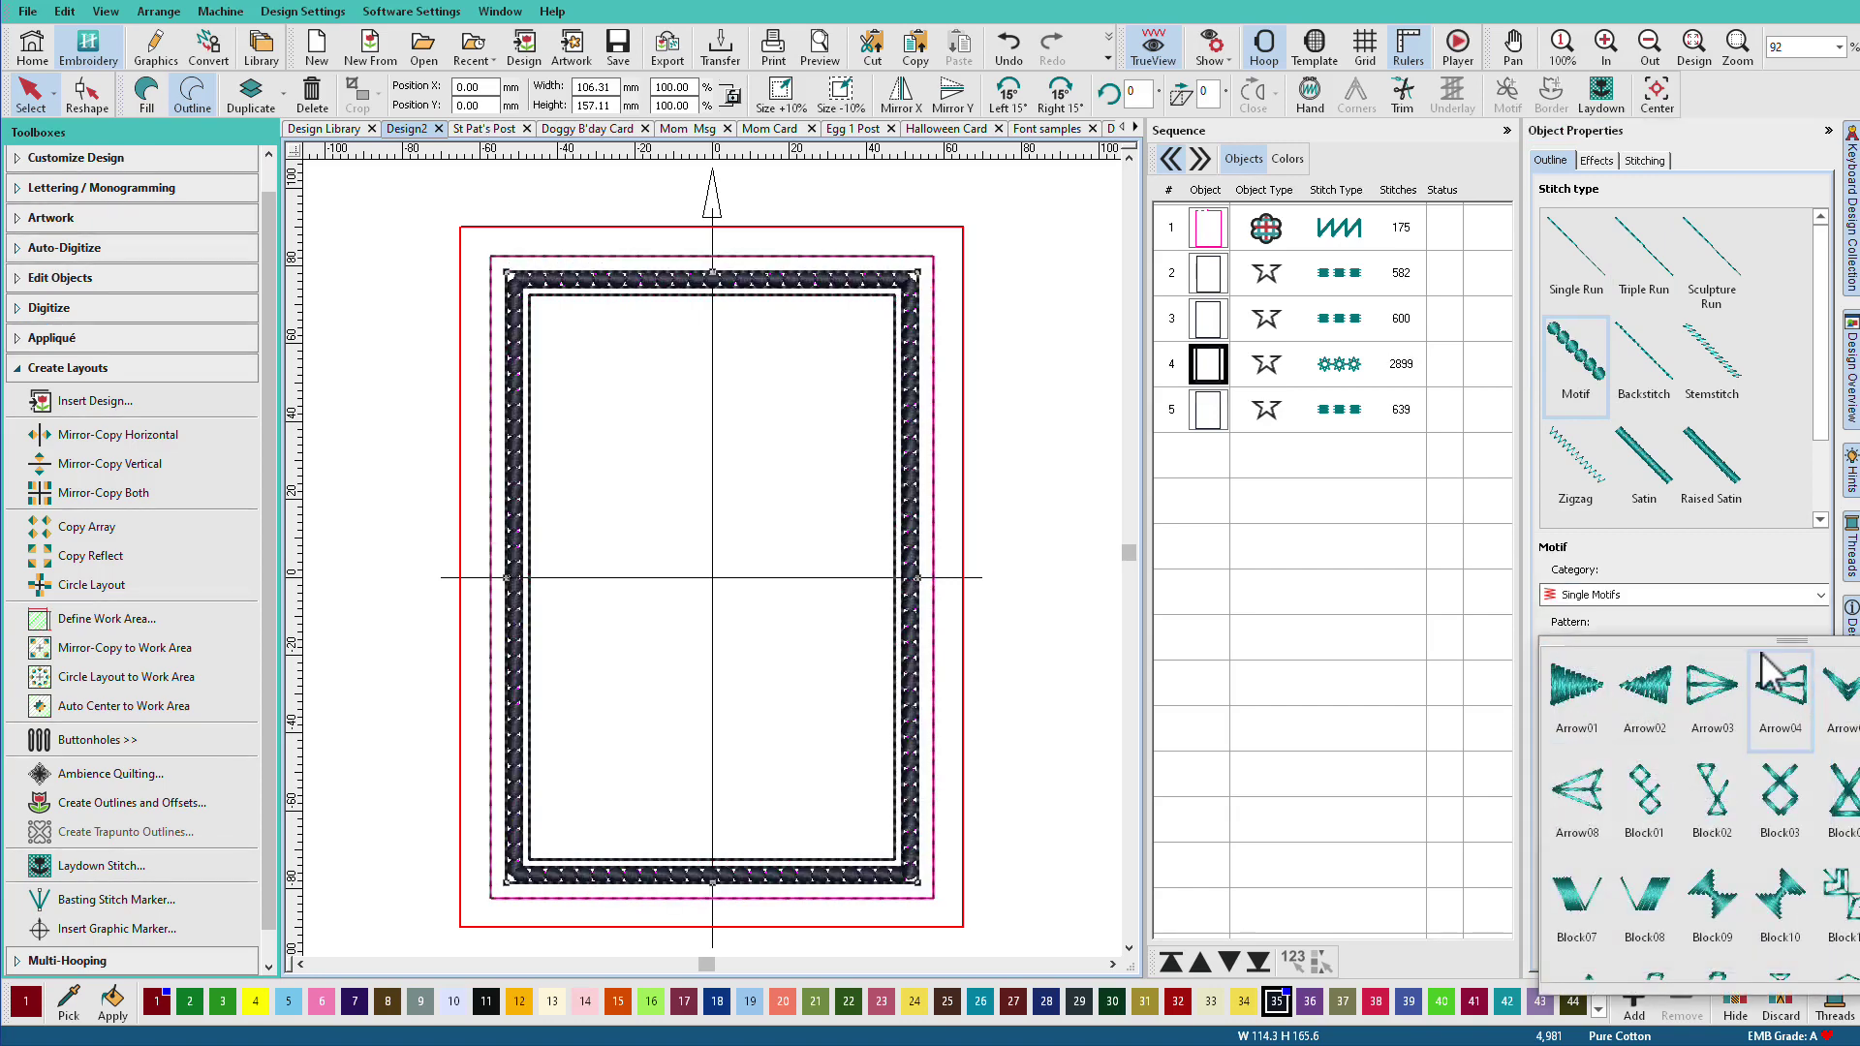
drag(1763, 645, 1463, 500)
drag(1597, 548, 1585, 661)
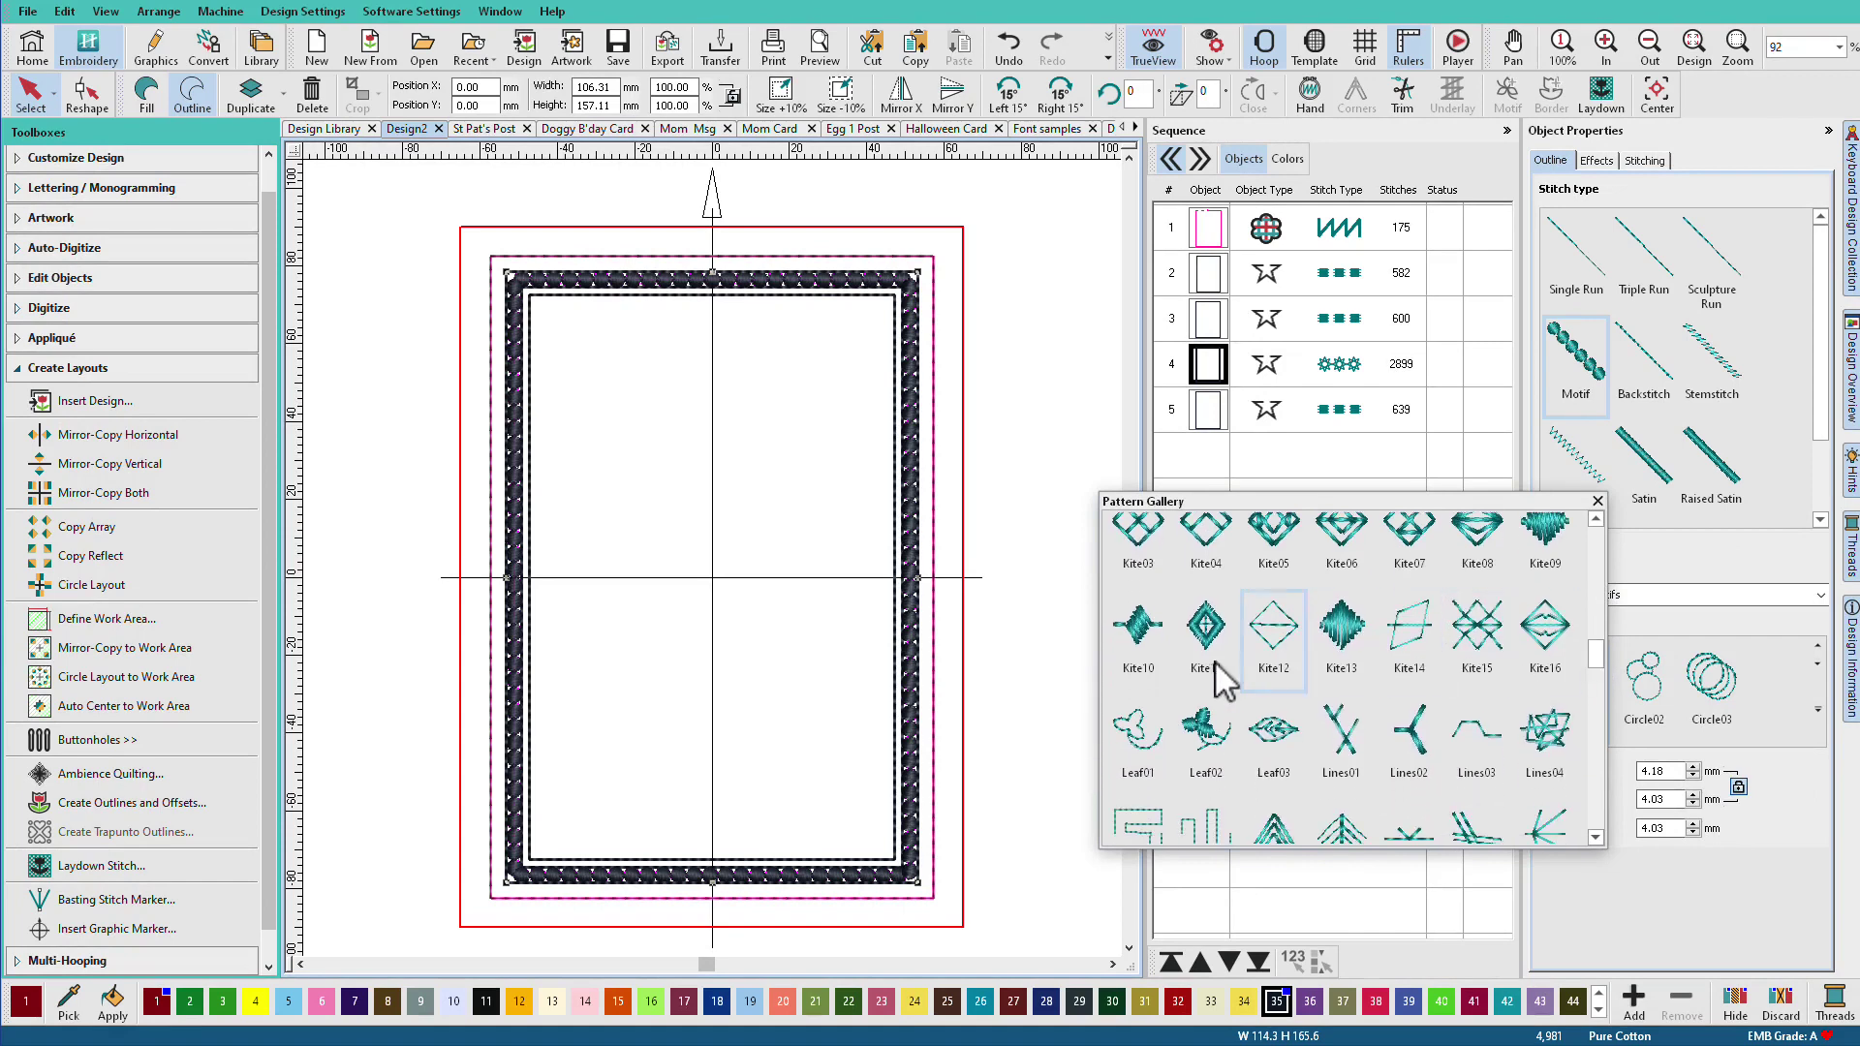
click(1138, 760)
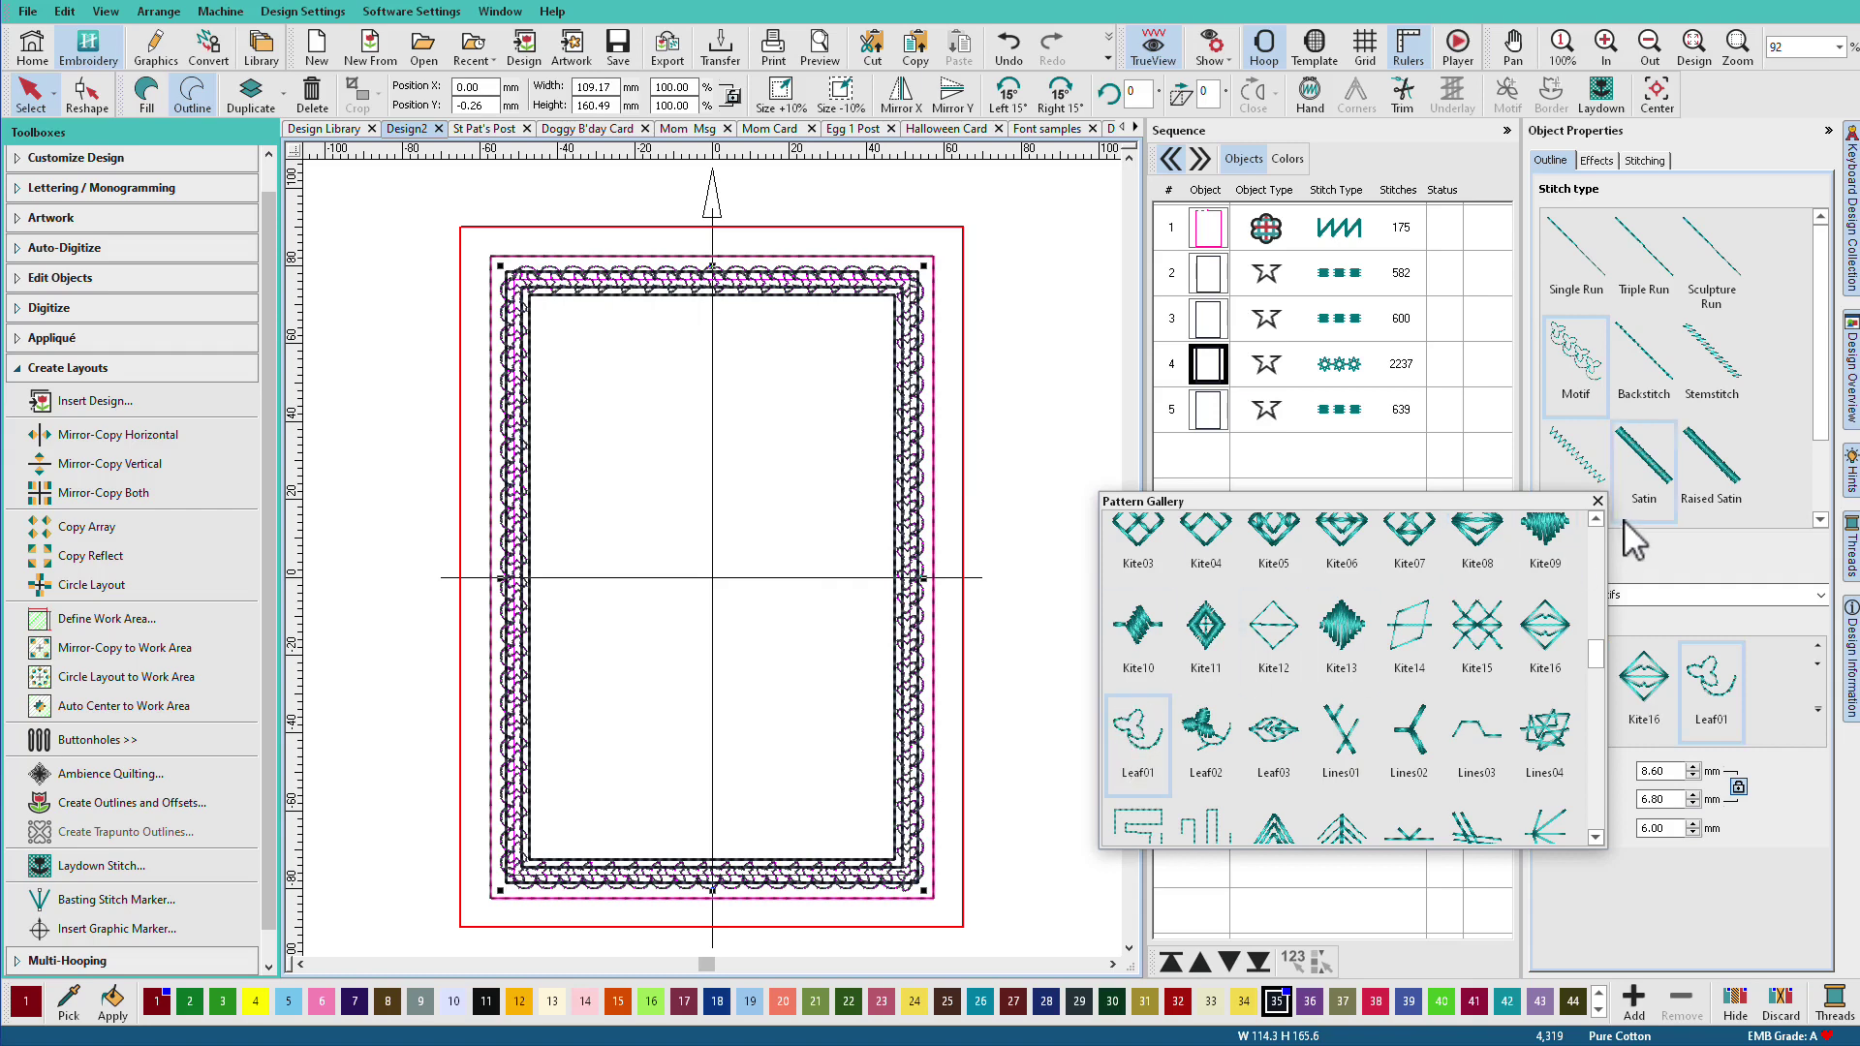
click(1597, 501)
Delete the remaining plain offset outlines, keeping the leaf motif border, and set the default outline stitch to Triple Run.
key(Delete)
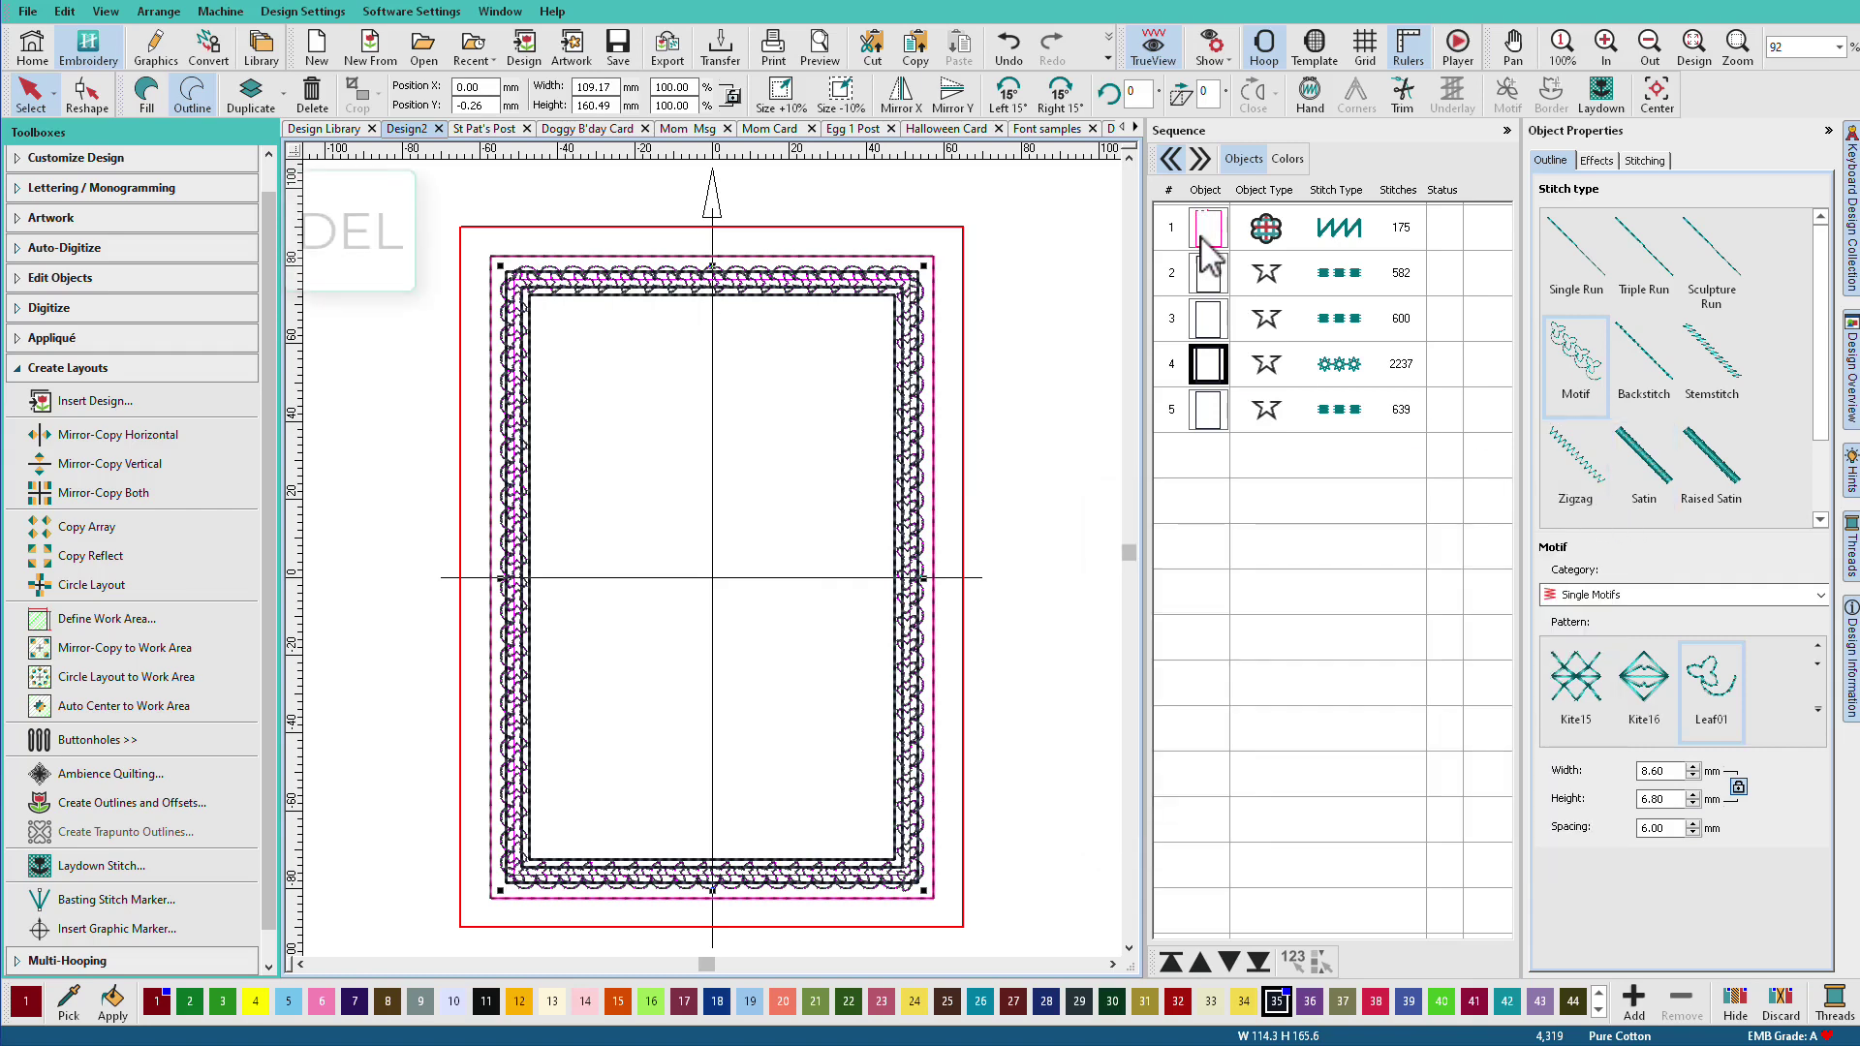
click(1218, 274)
key(Delete)
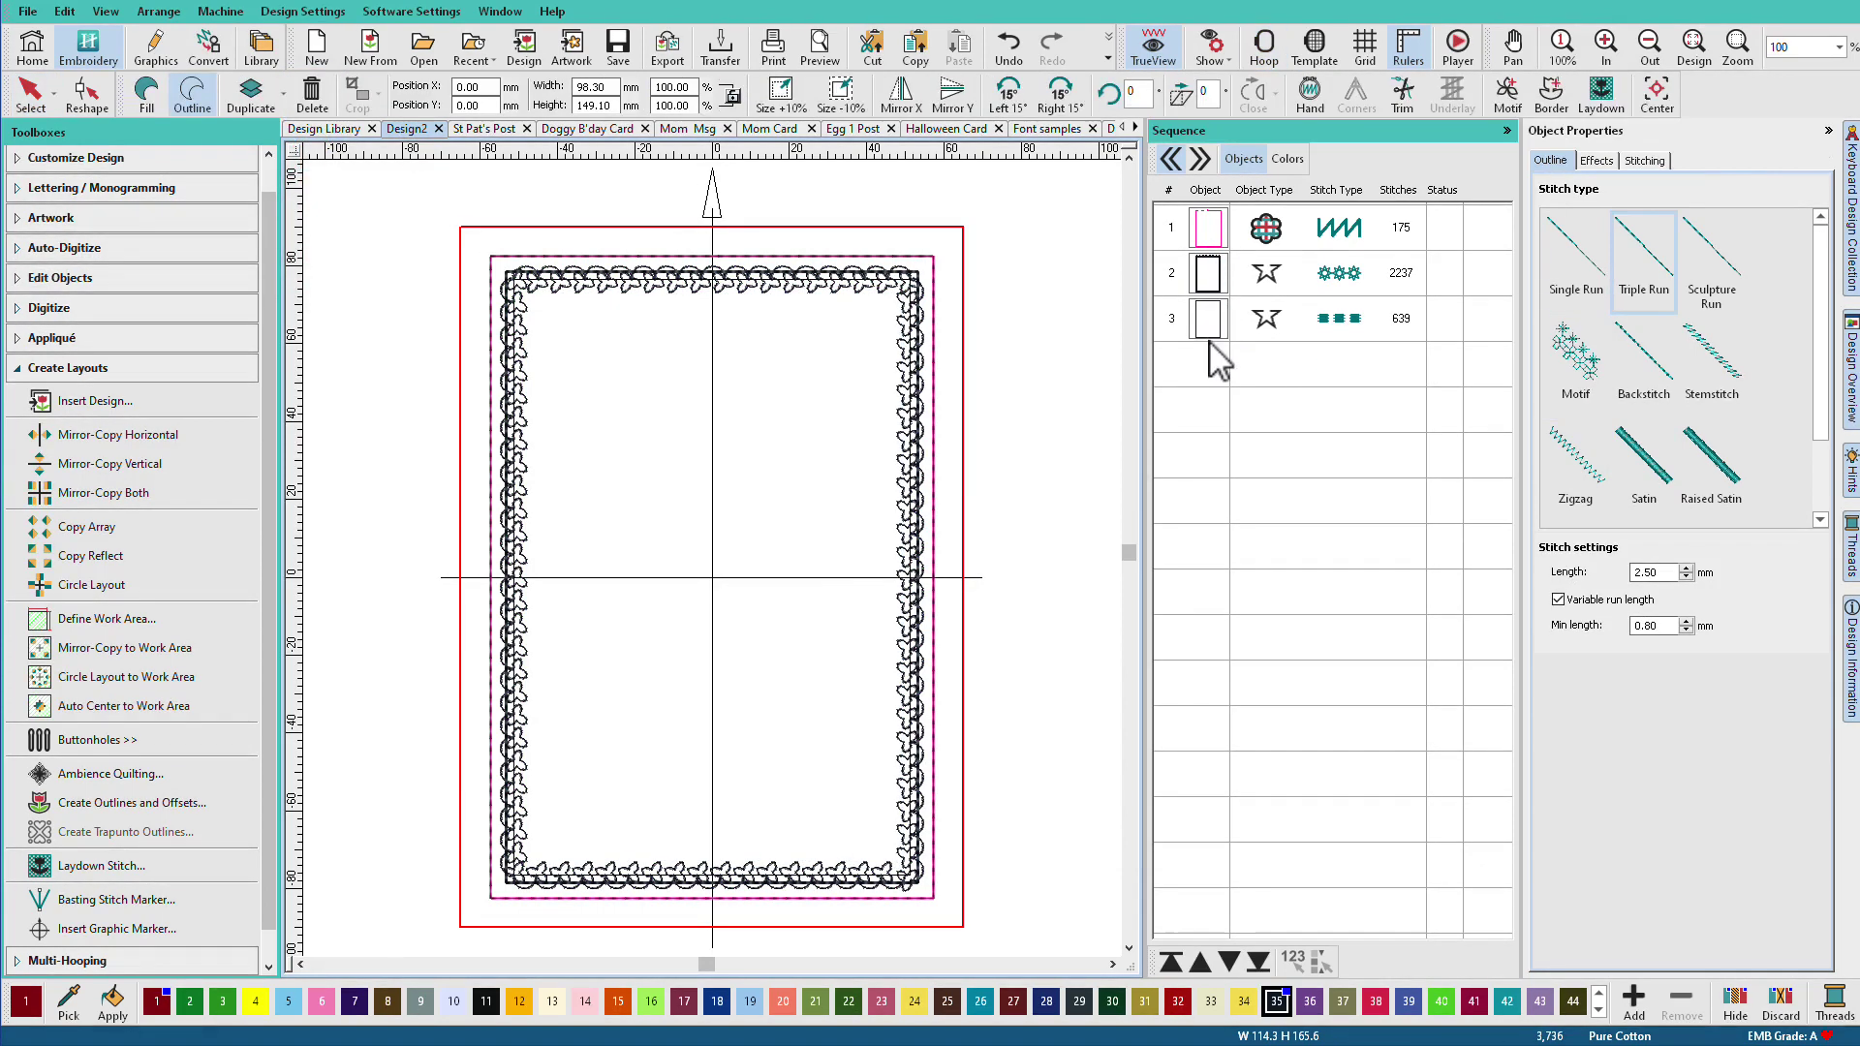
key(Delete)
click(1211, 320)
key(Delete)
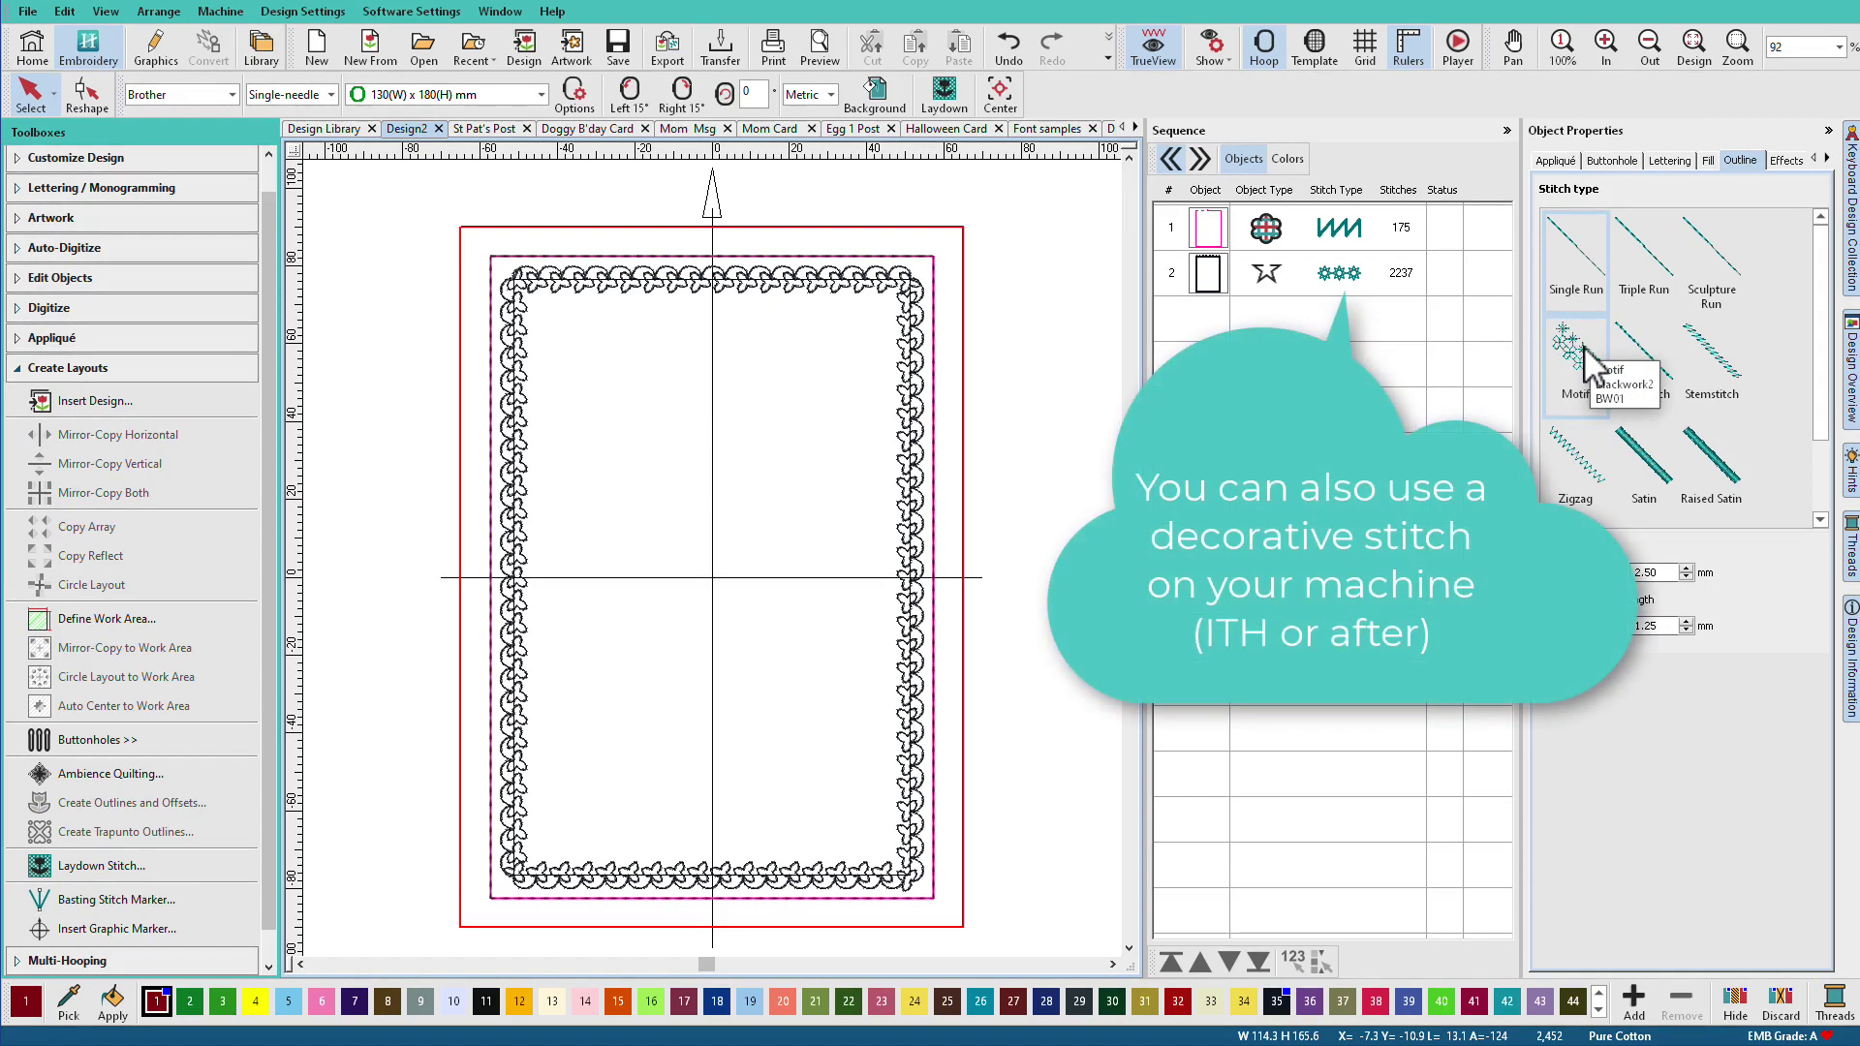
click(1651, 277)
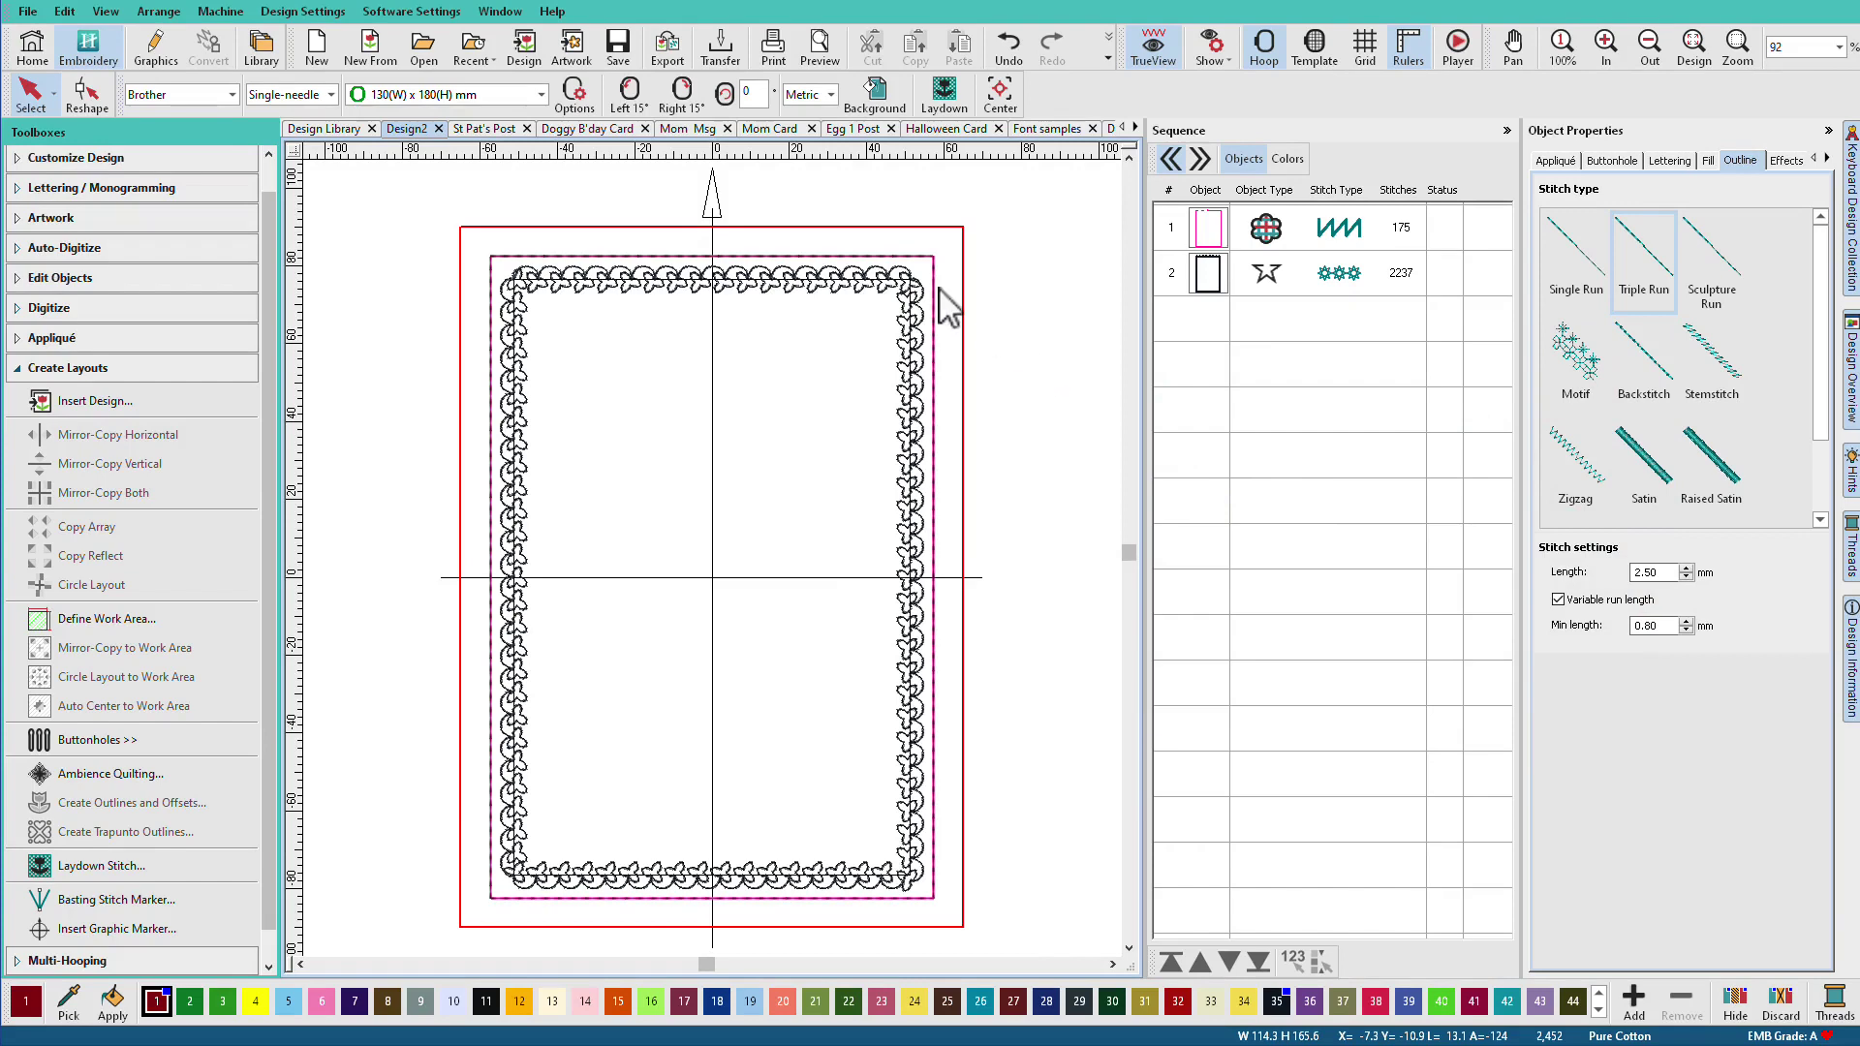
Insert the 0.EMB design inside the border and scale it down from its centre to about 83 by 83.5 mm.
click(527, 44)
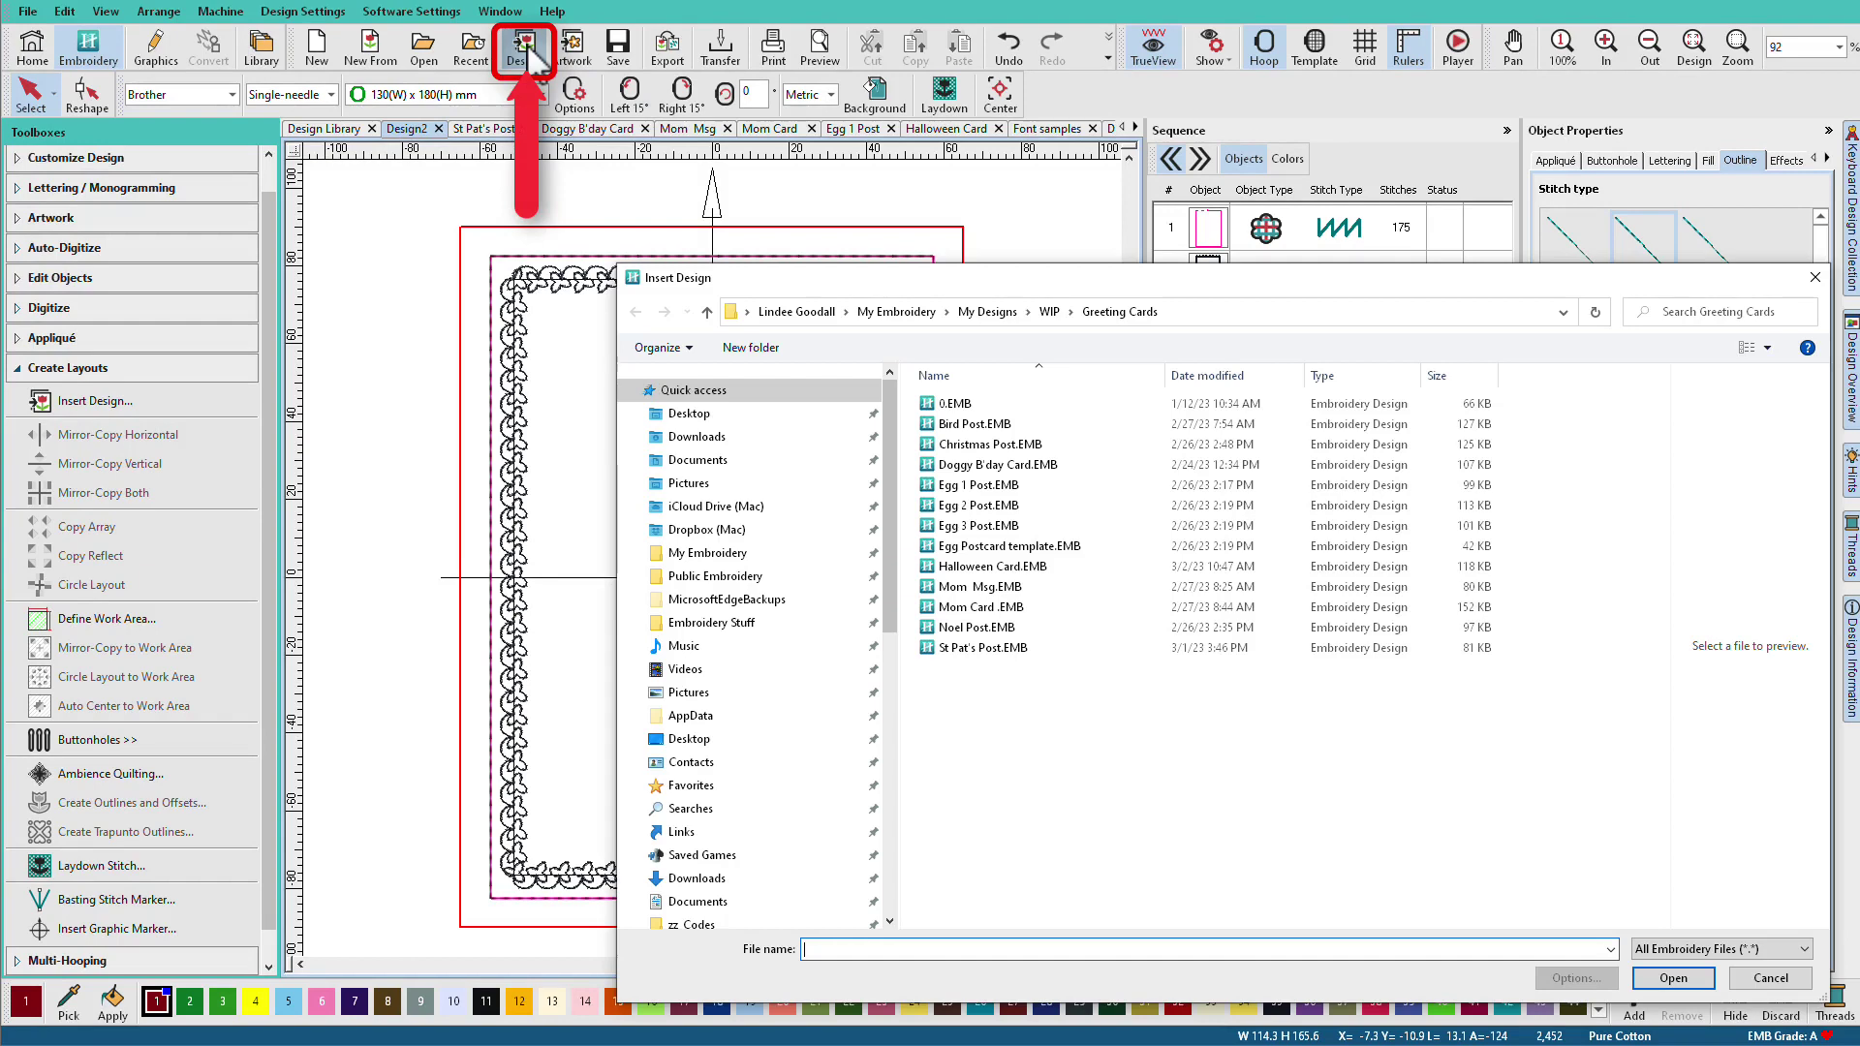
double_click(927, 403)
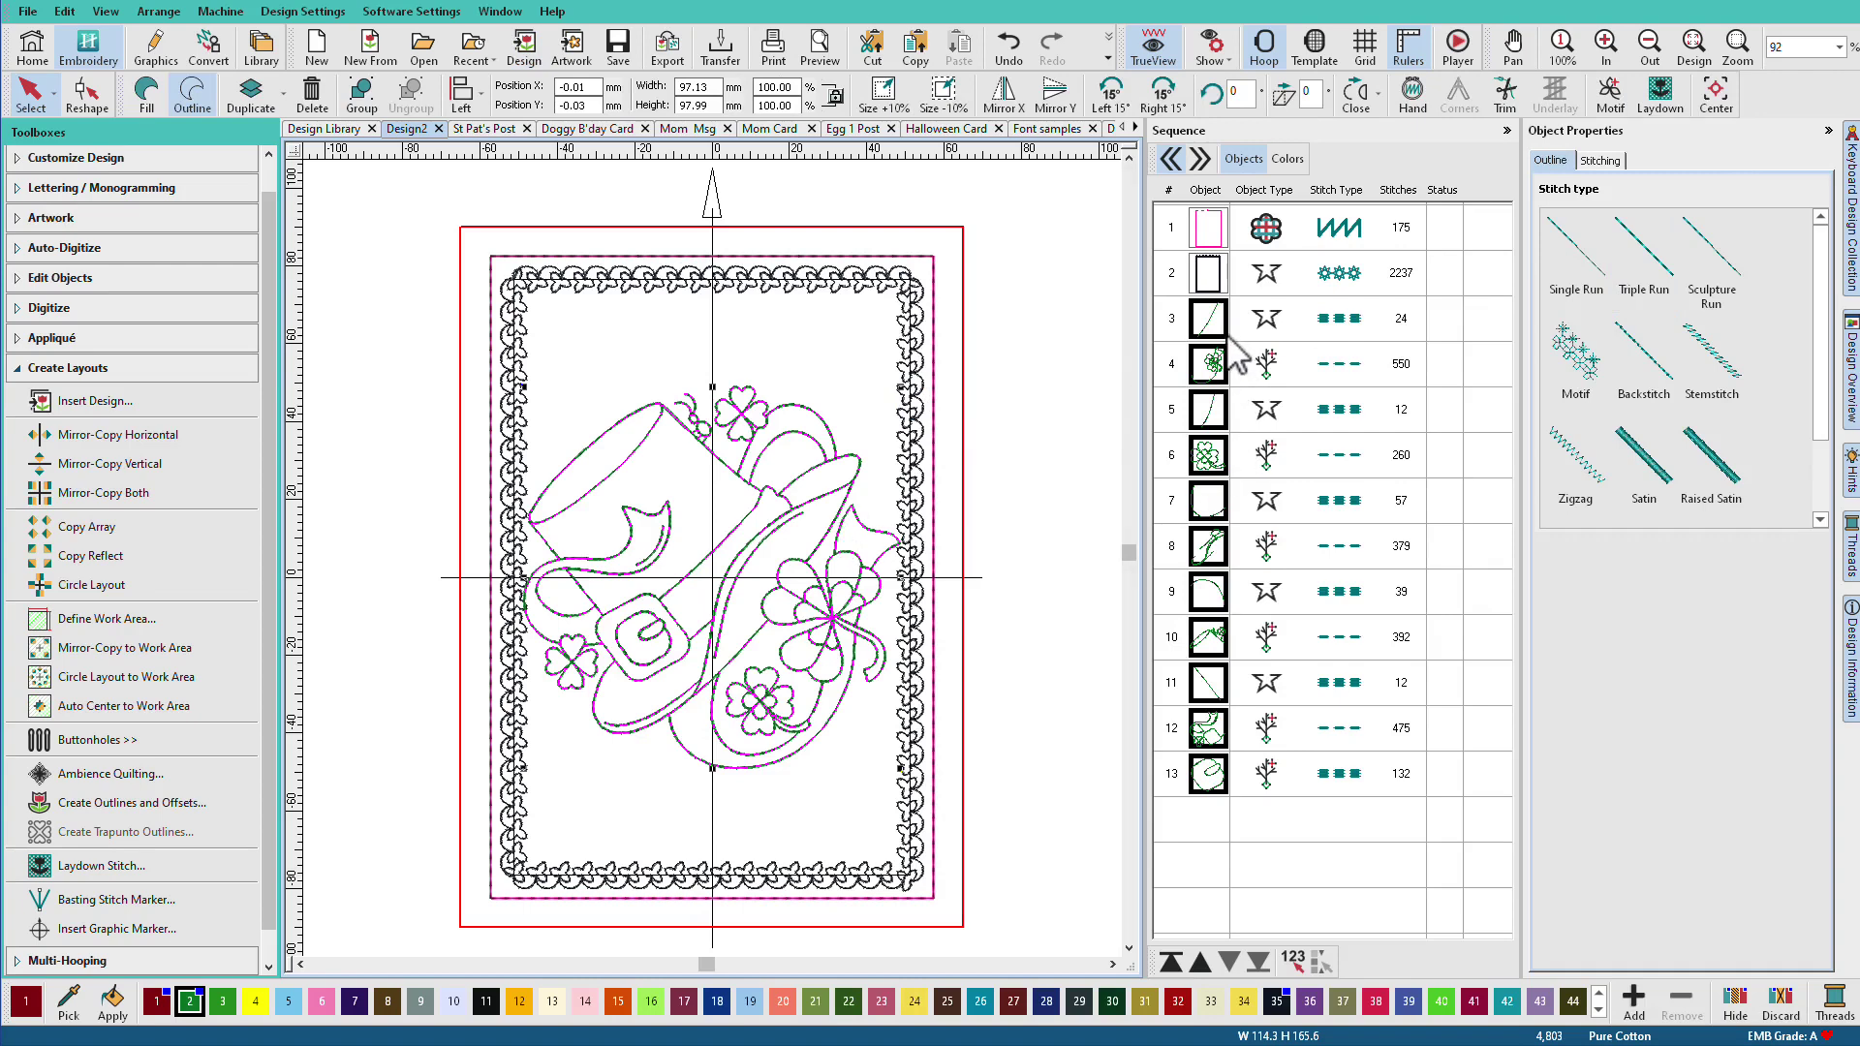
key(shift)
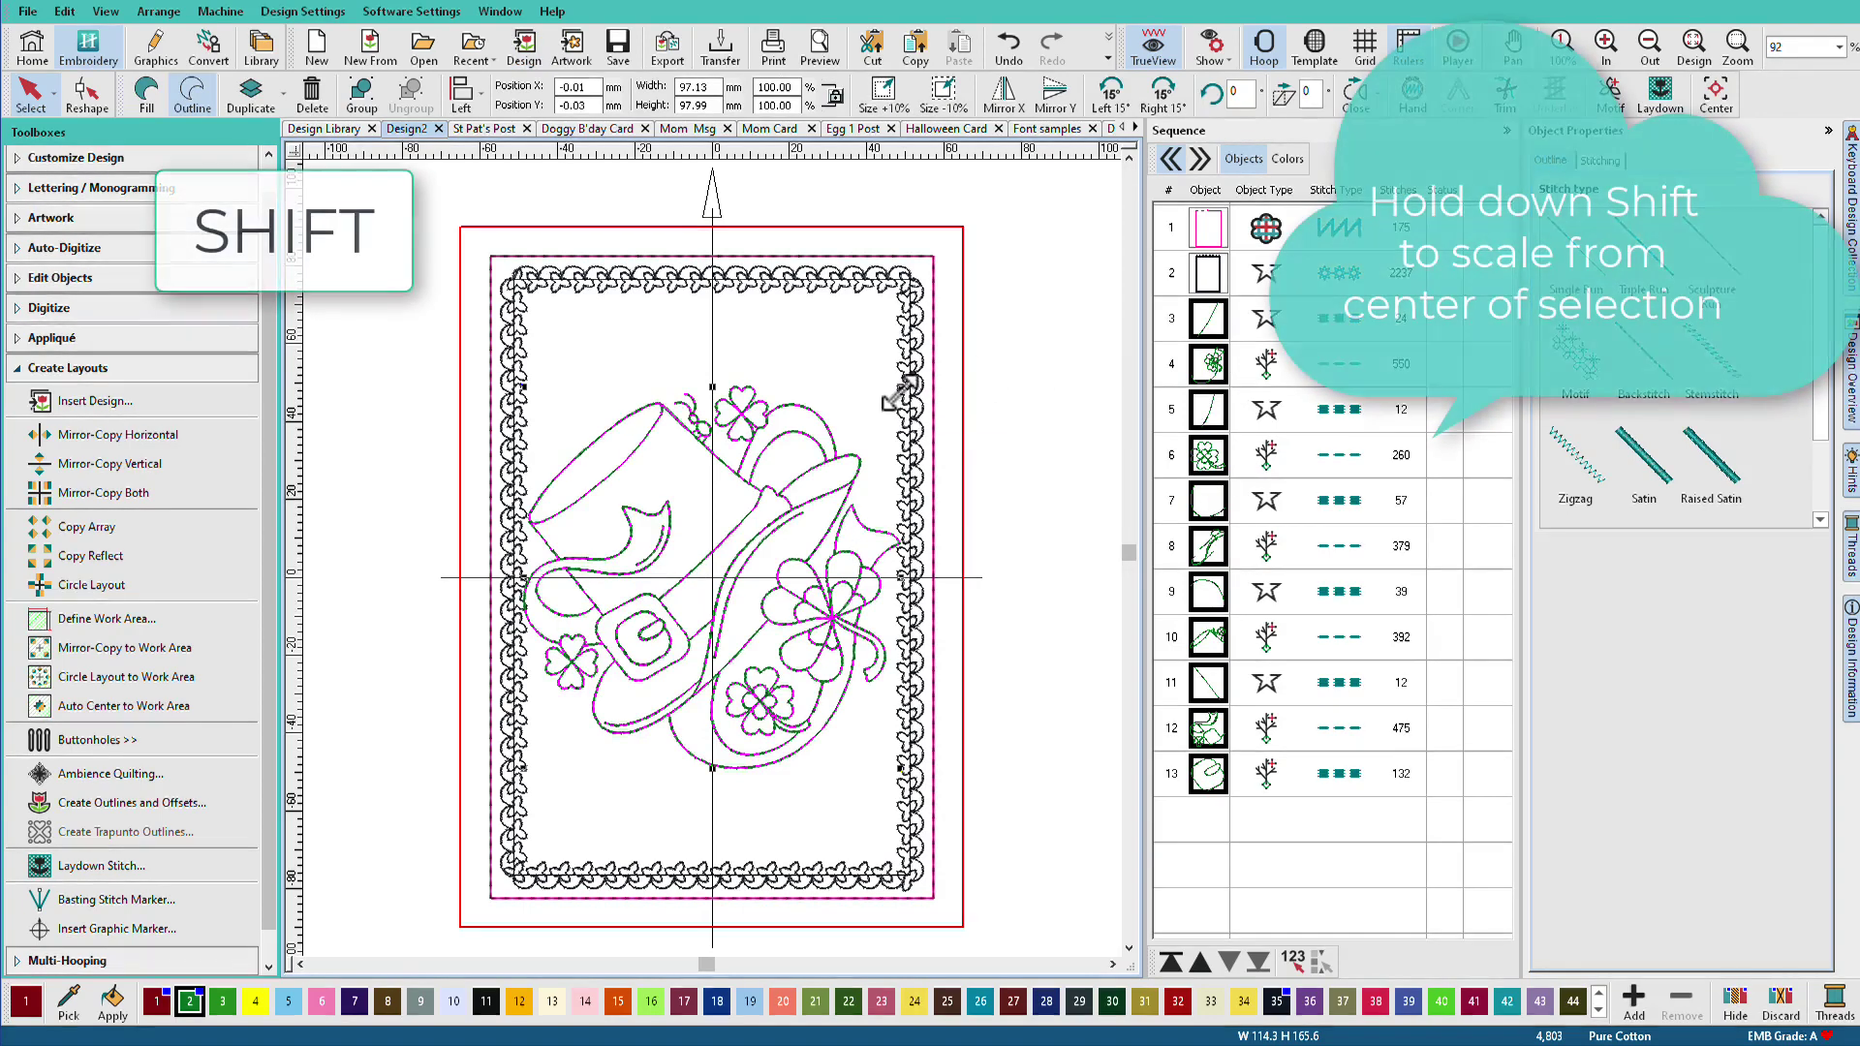
drag(901, 390, 872, 415)
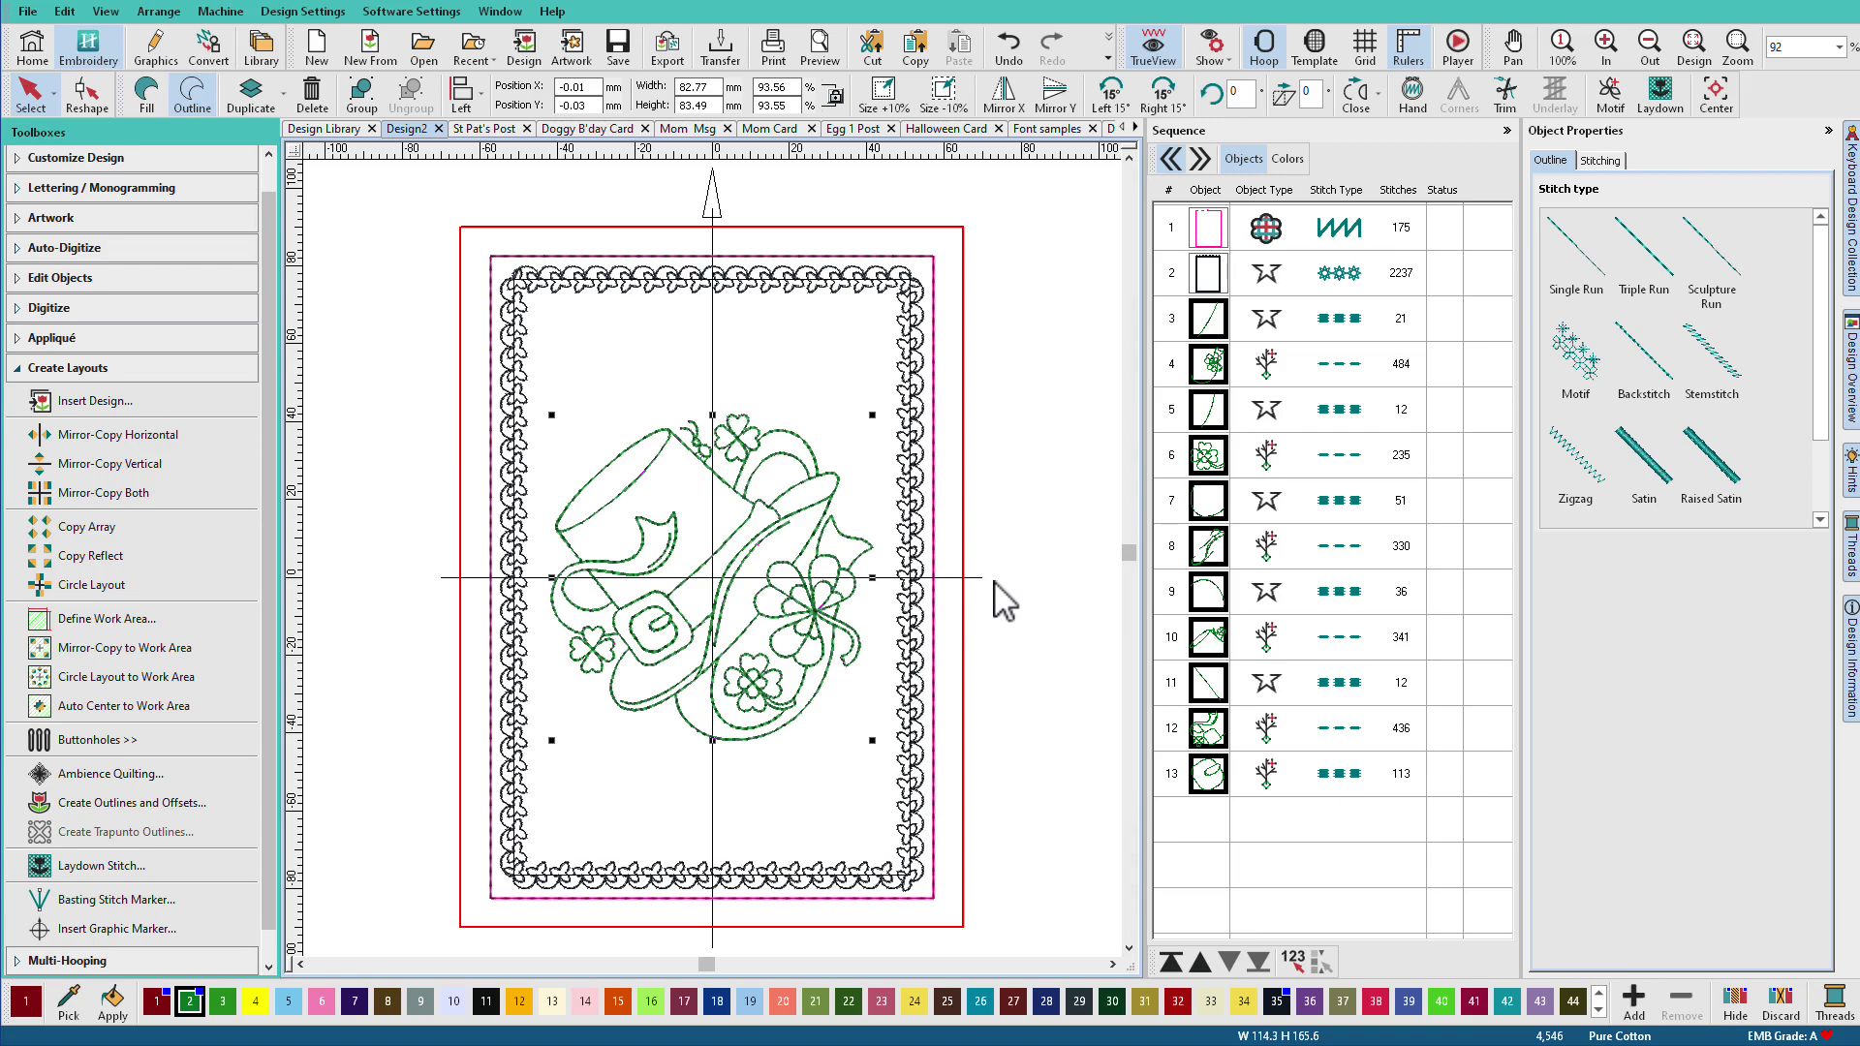
Add two-line lettering reading "Have a" and "Lucky Day!".
click(16, 190)
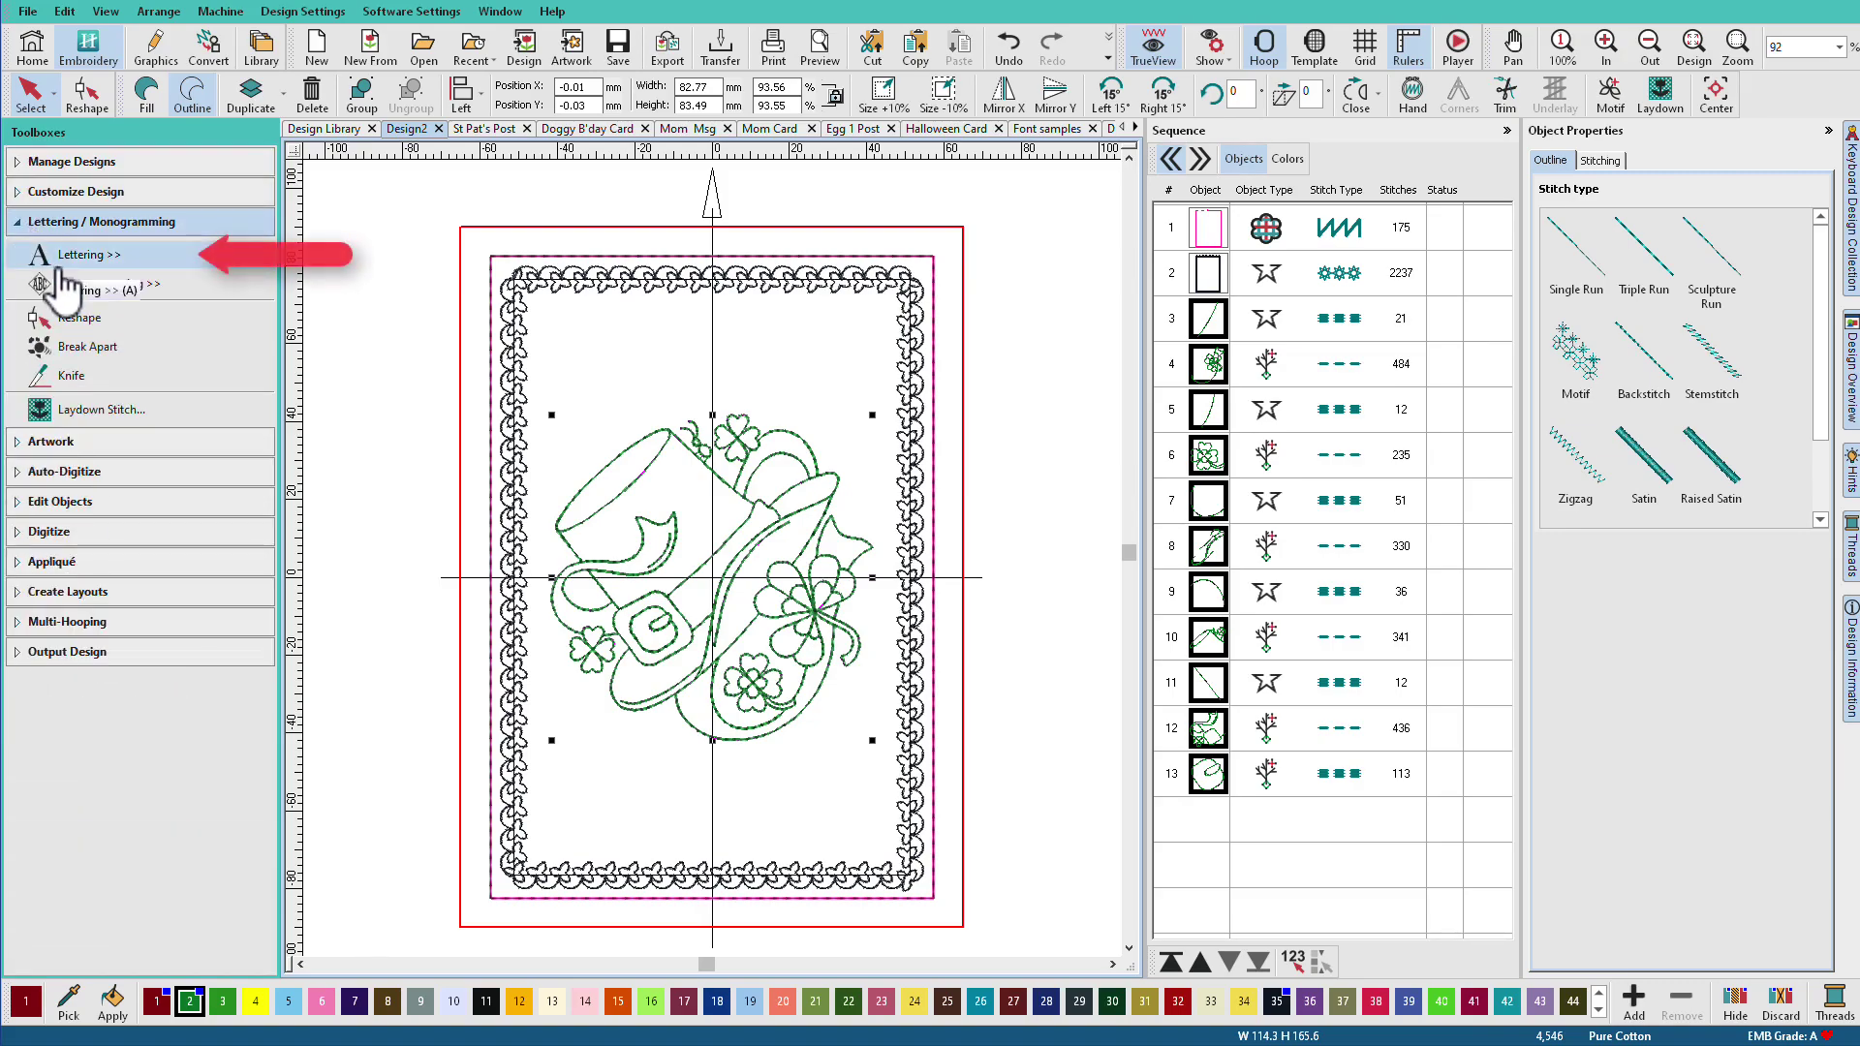
click(55, 256)
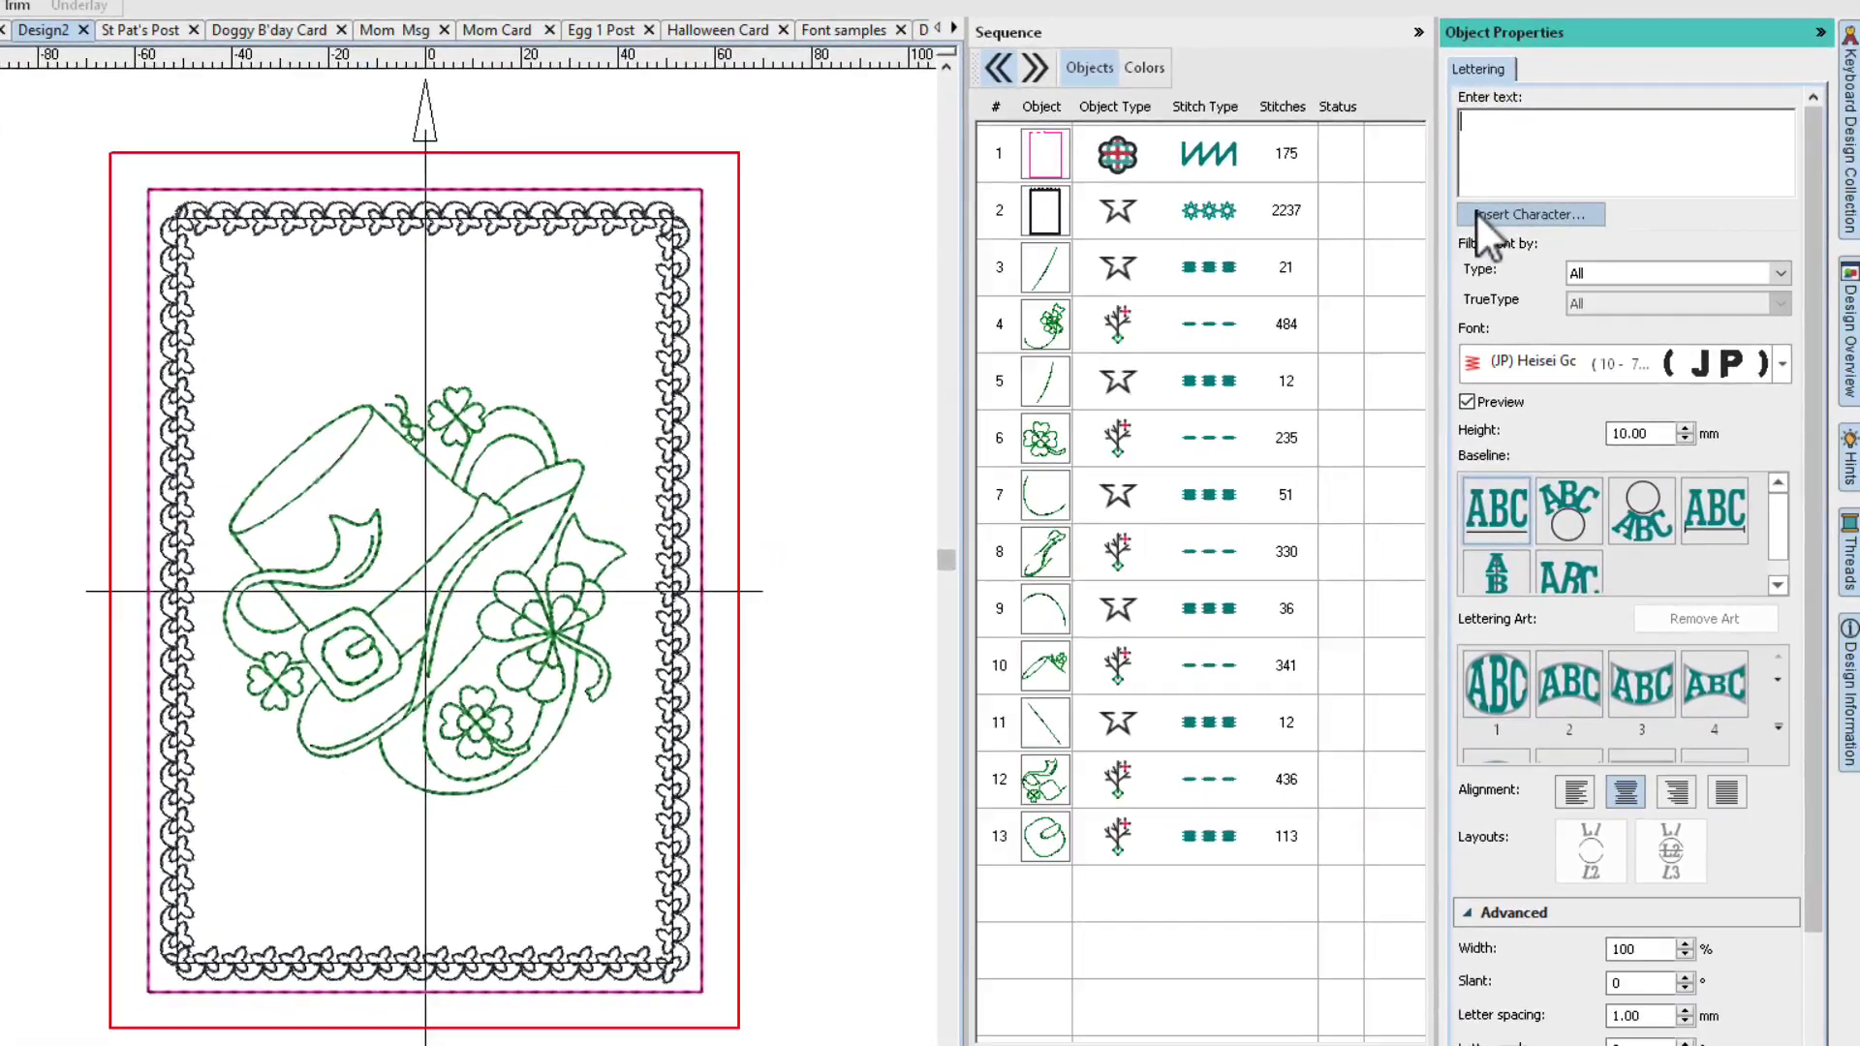
text(Have a)
key(Return)
text(Luck)
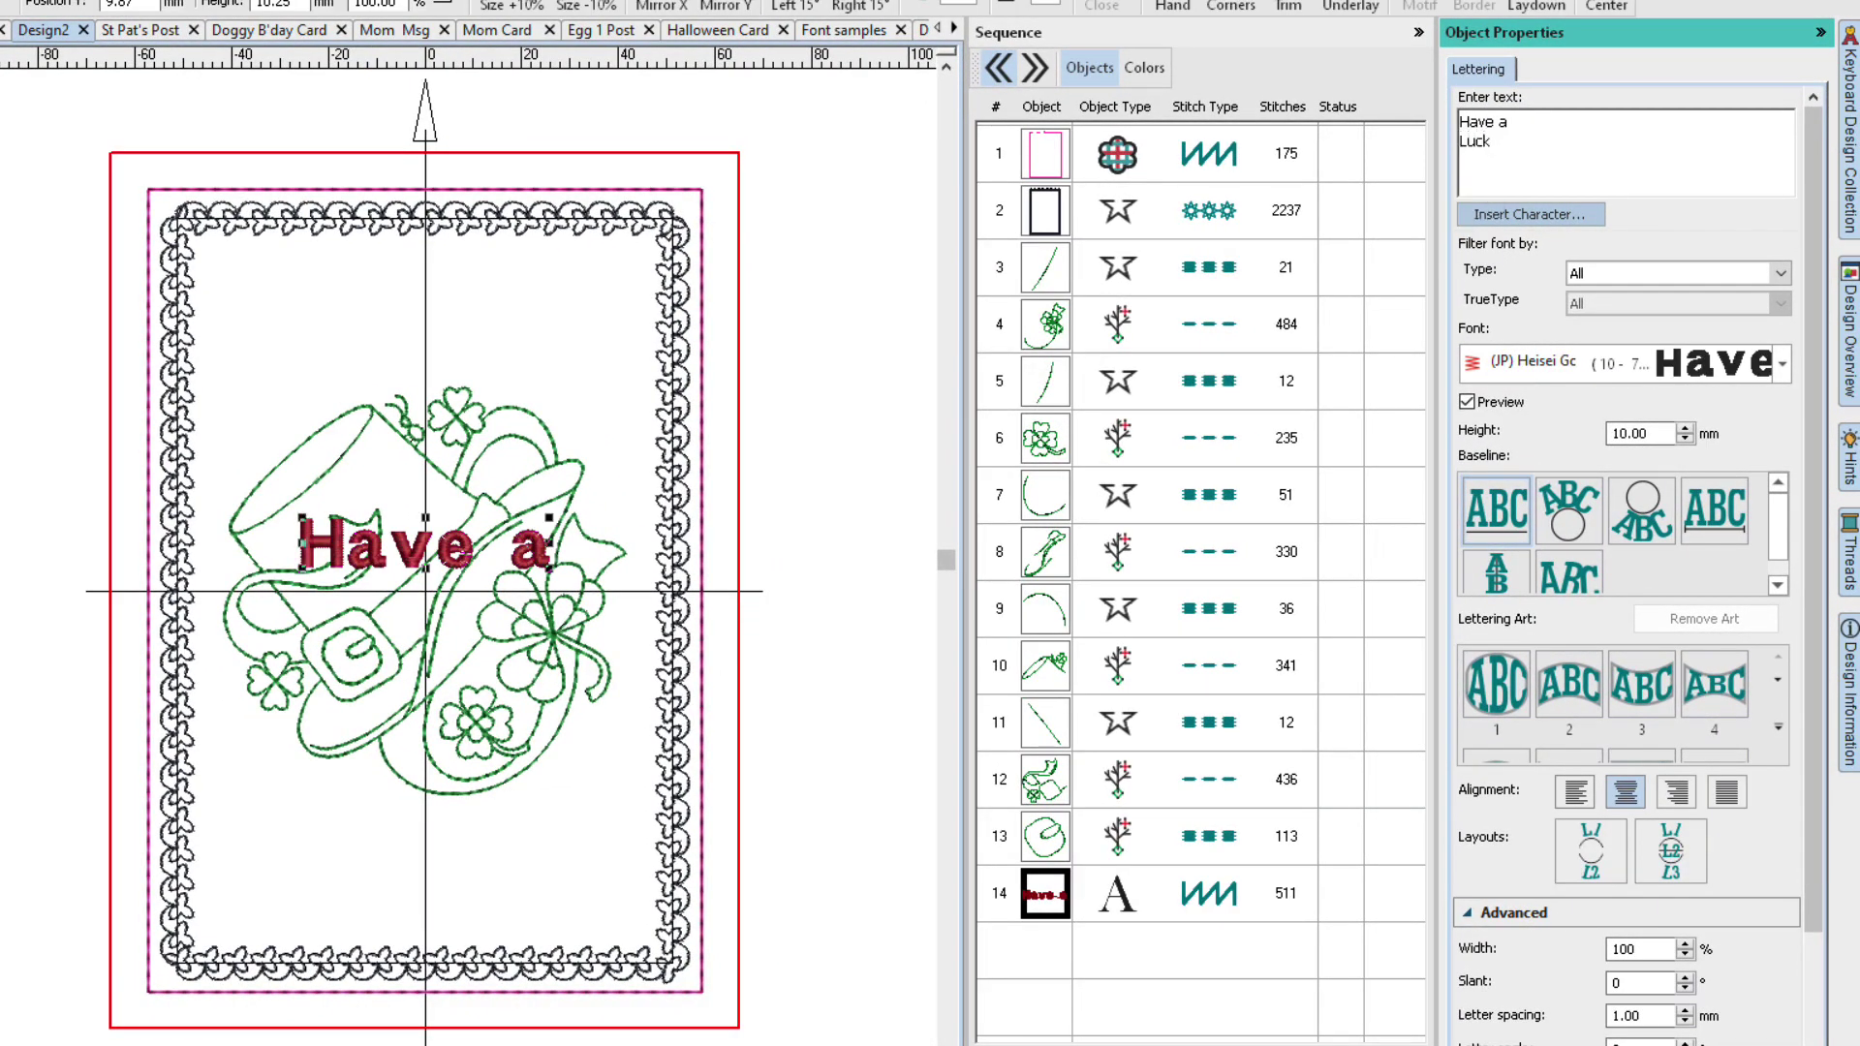
text(y Day!)
Change the lettering to the Run Freehand font and set its height to 12 mm.
key(ctrl+a)
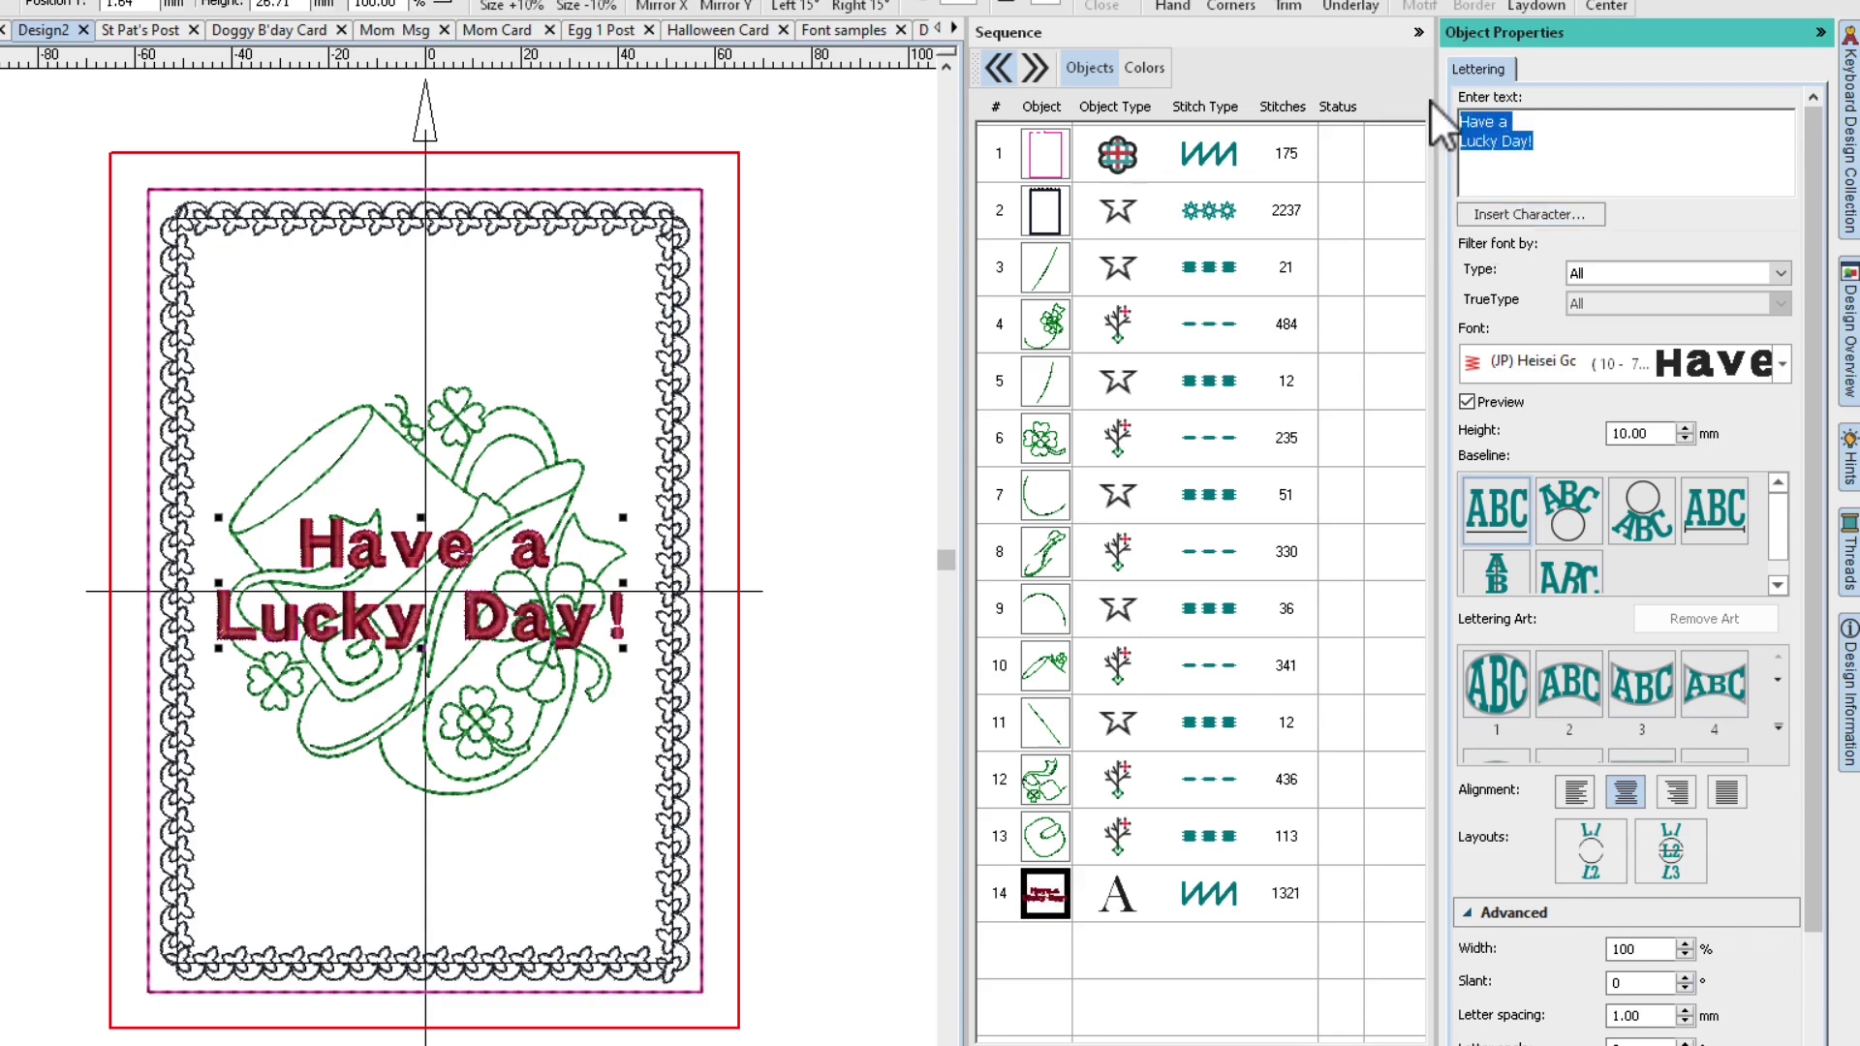
click(1775, 366)
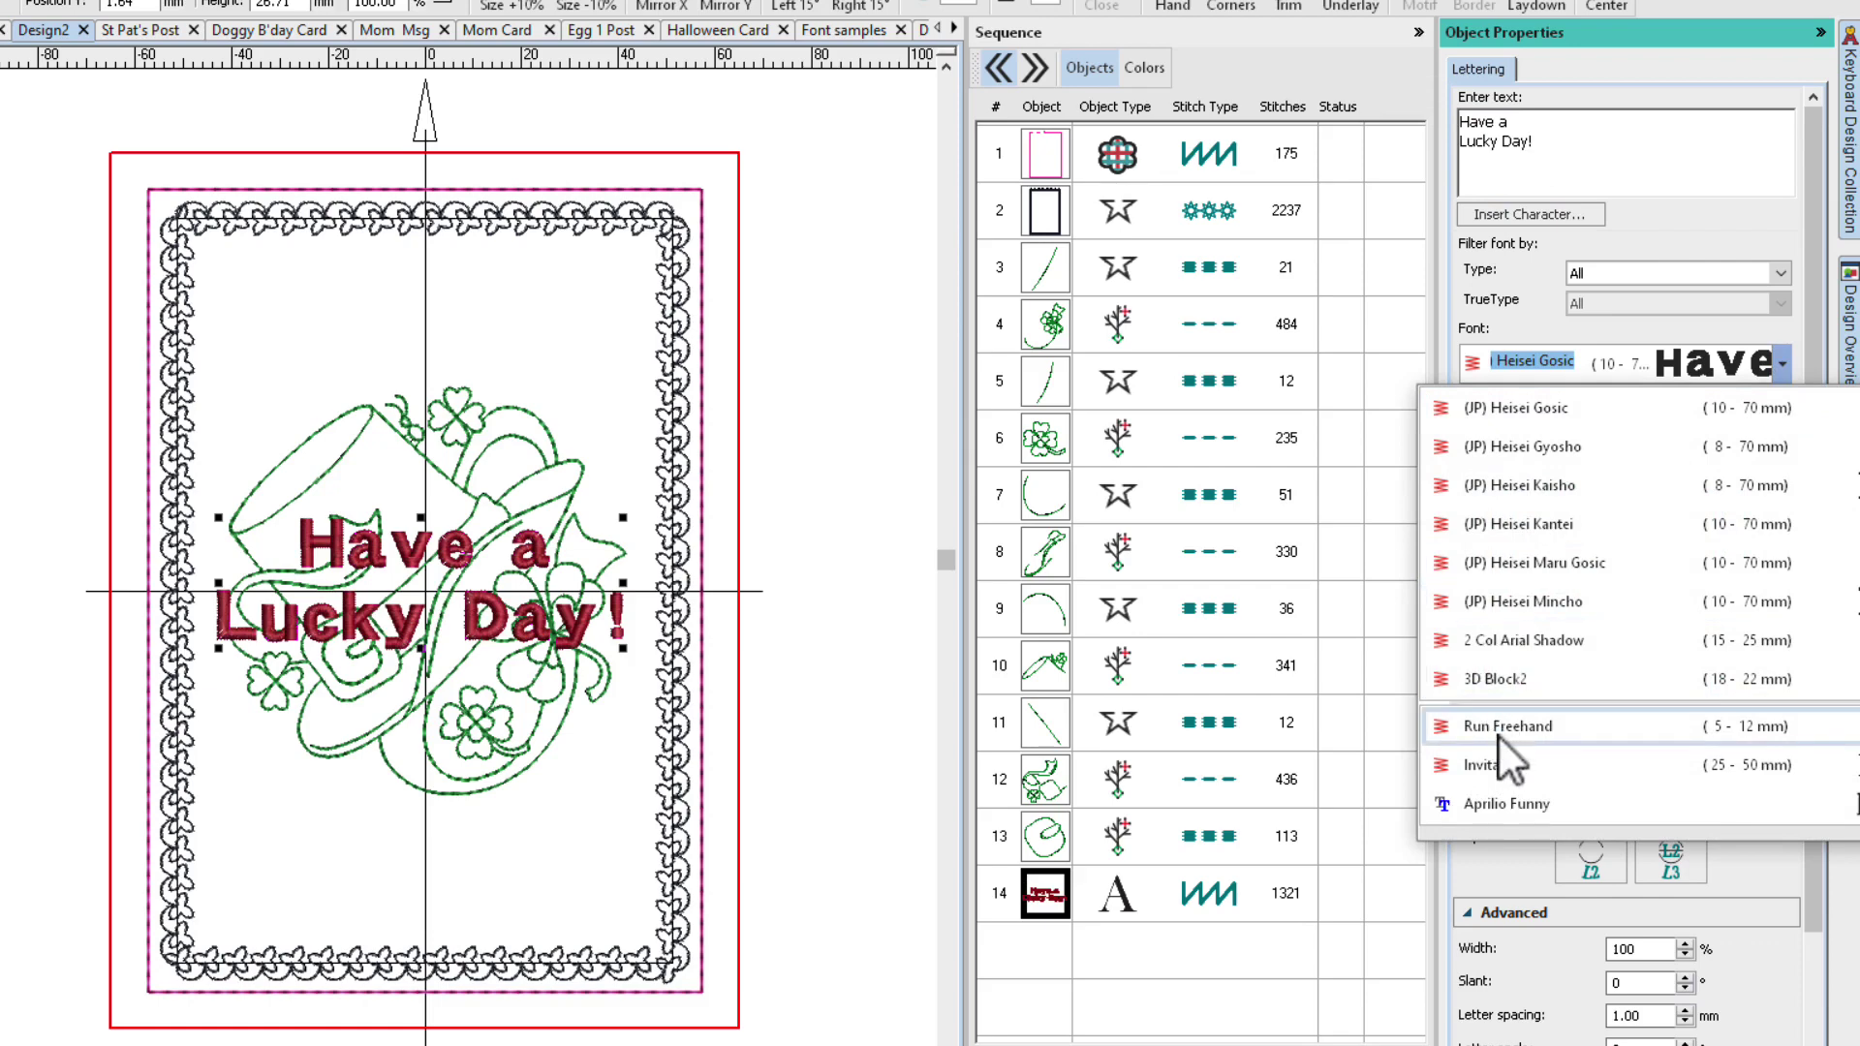
click(1497, 734)
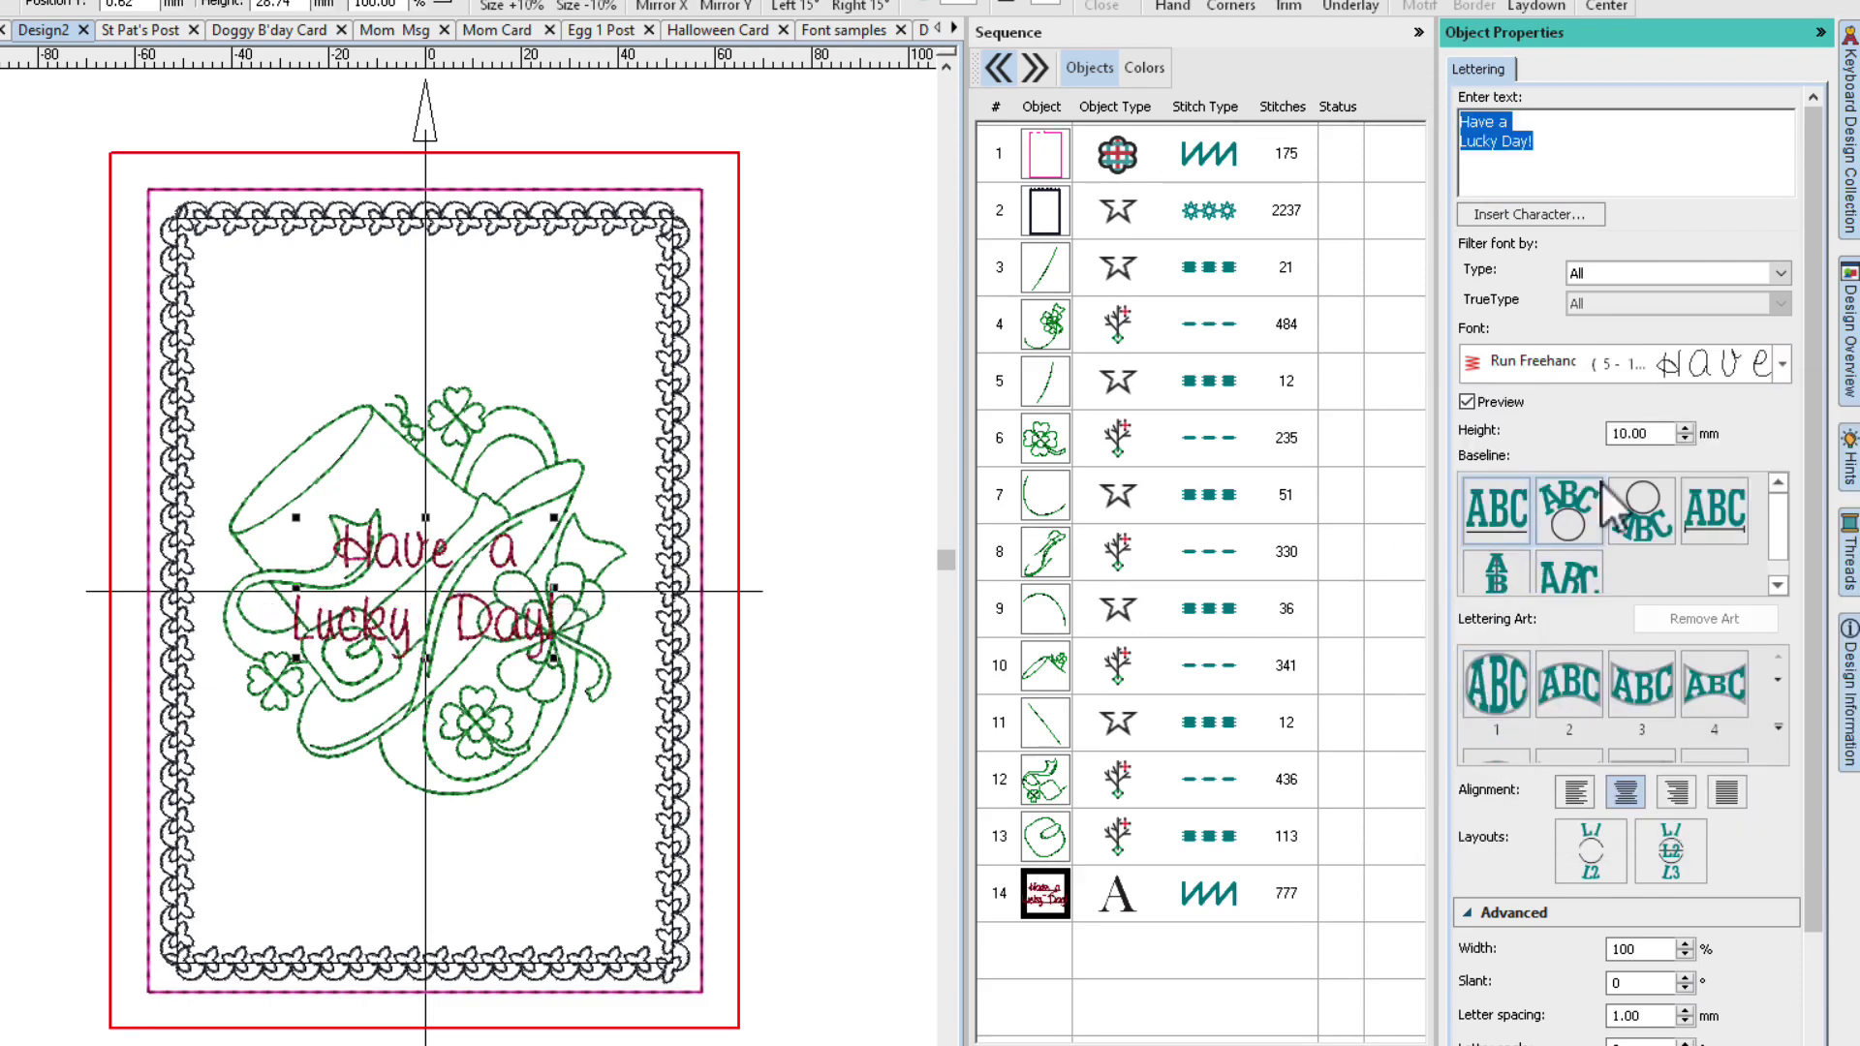
click(1637, 433)
text(12)
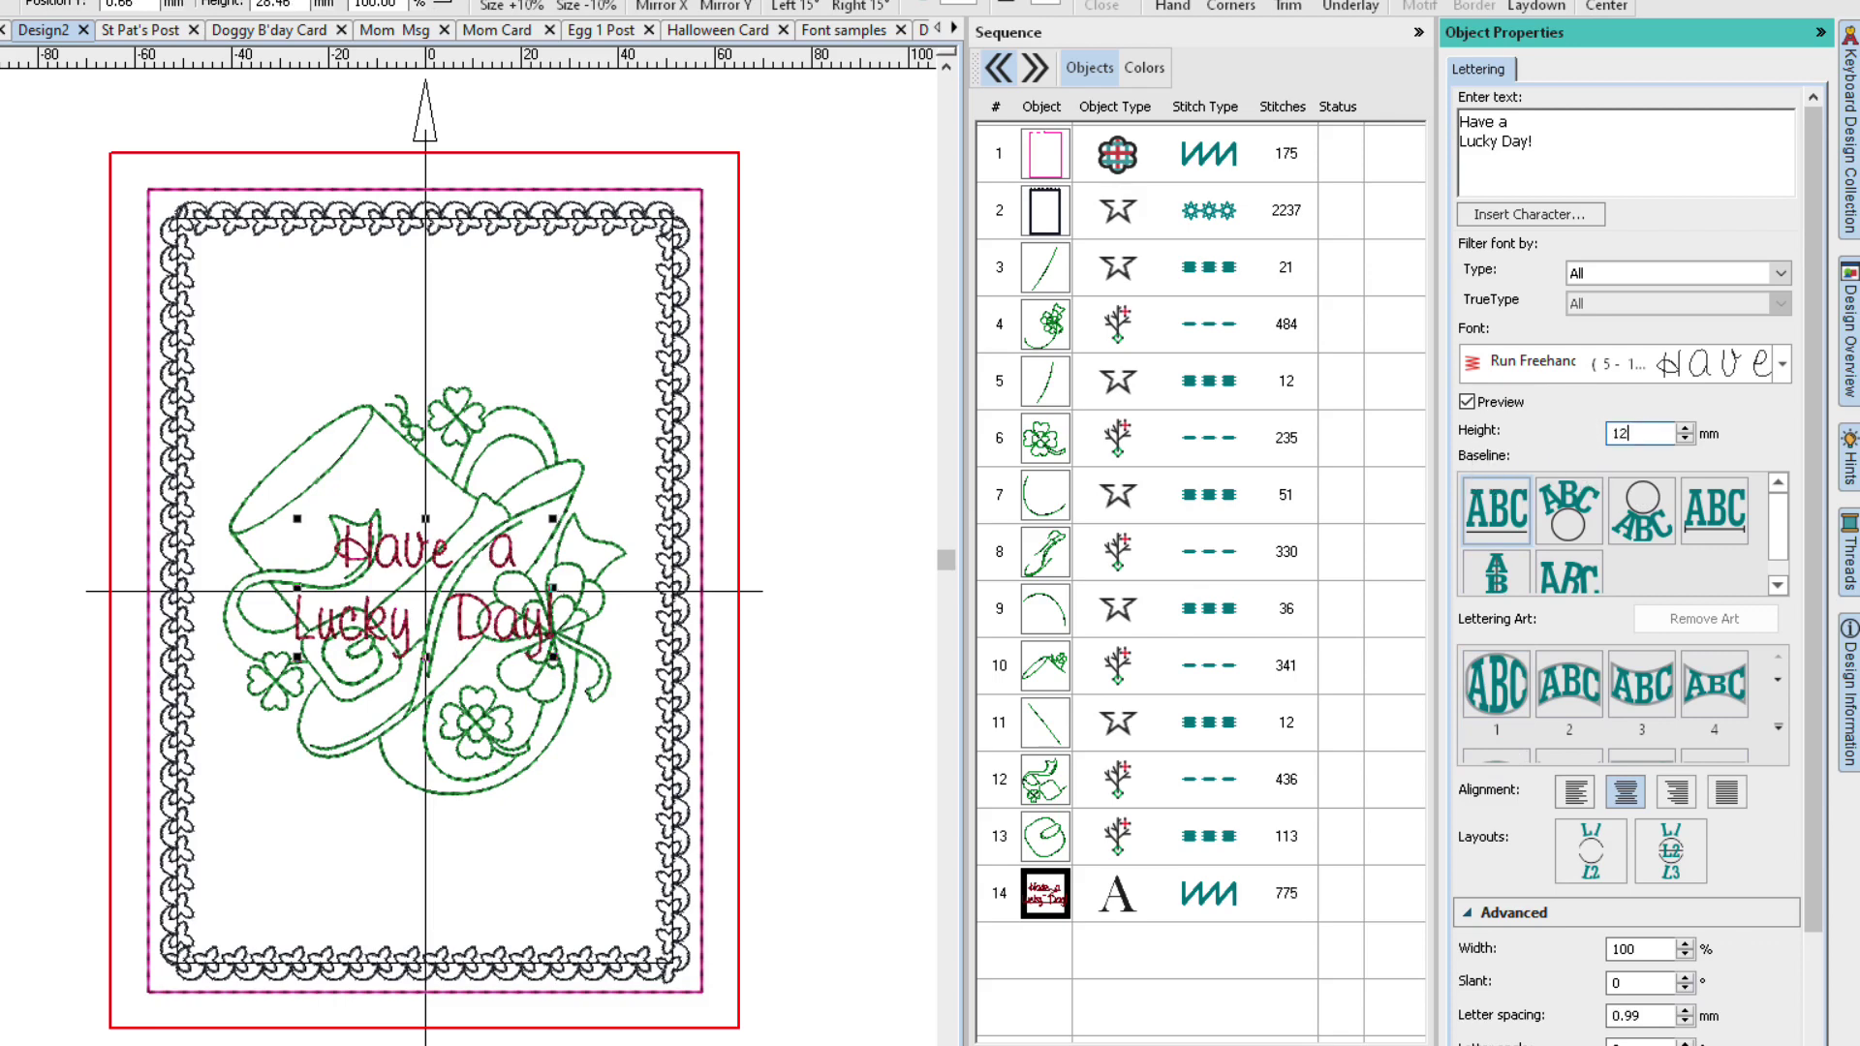
key(Return)
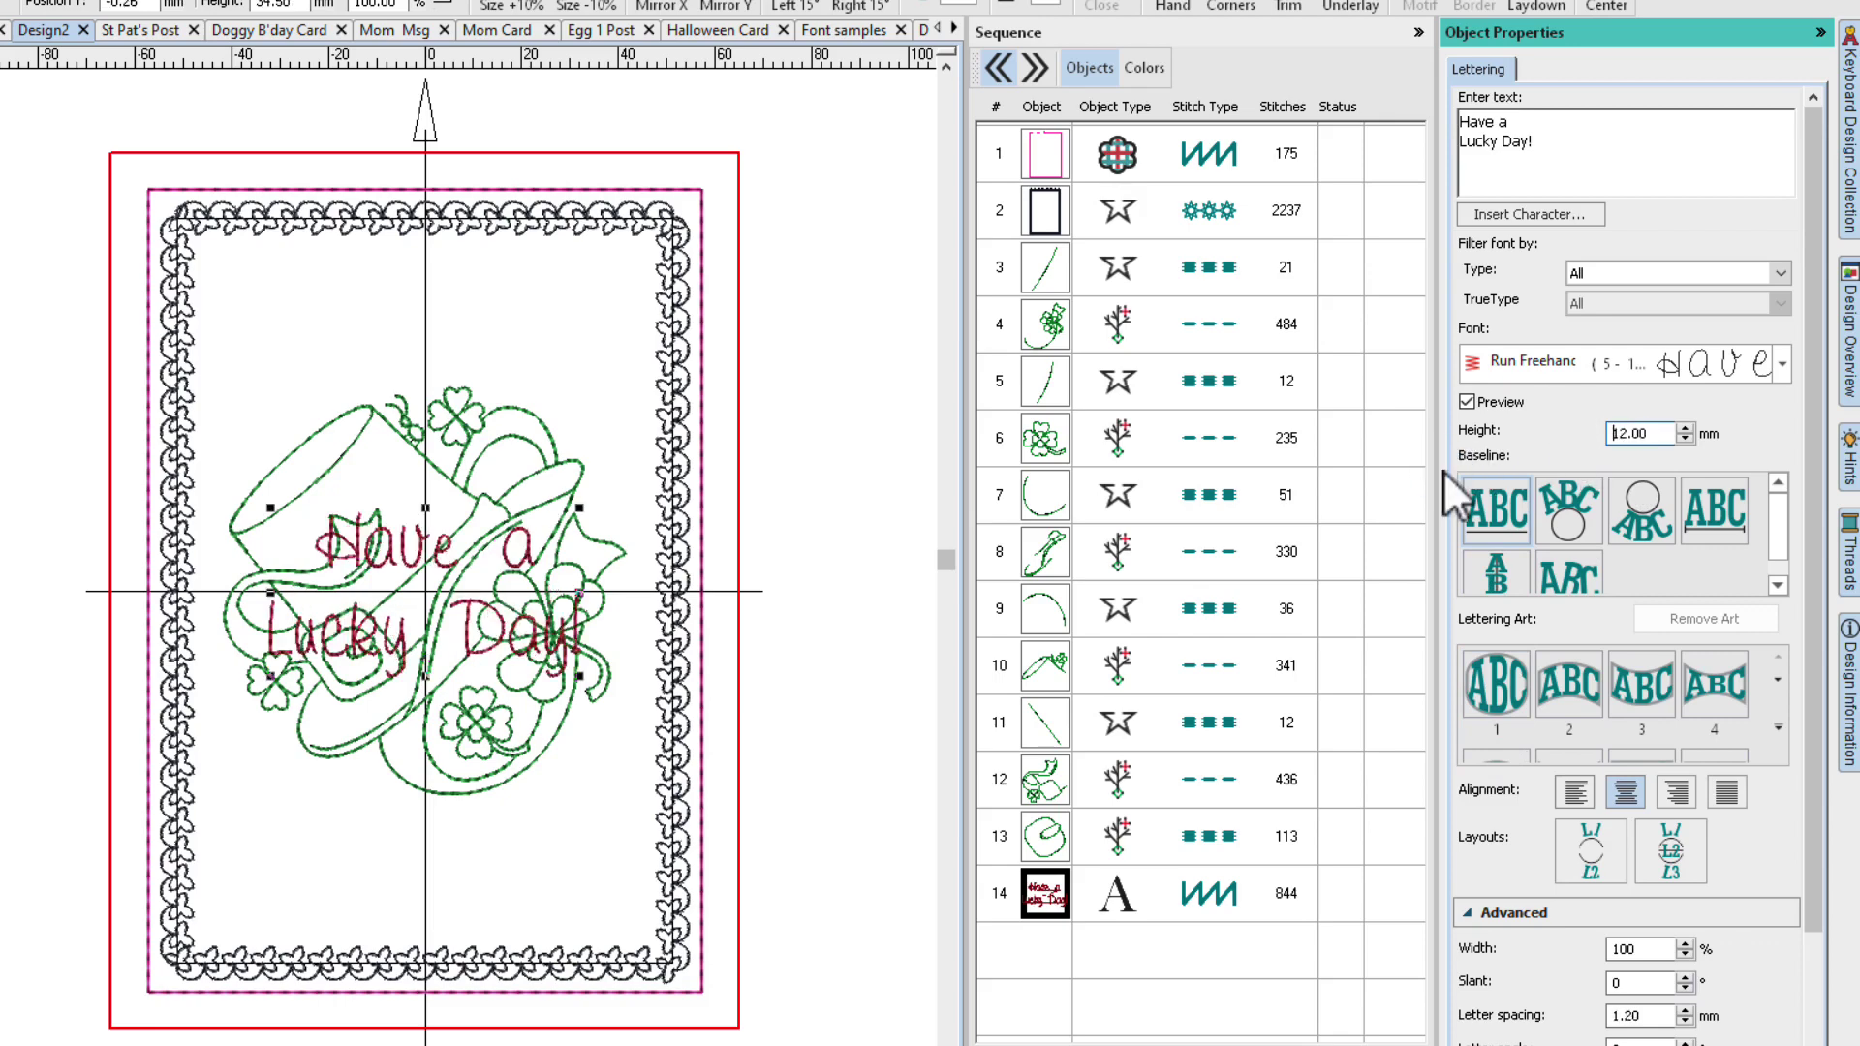
Lay out the two text lines above and below the hat artwork on a hoop-centred circle of about 48 mm radius.
click(1583, 856)
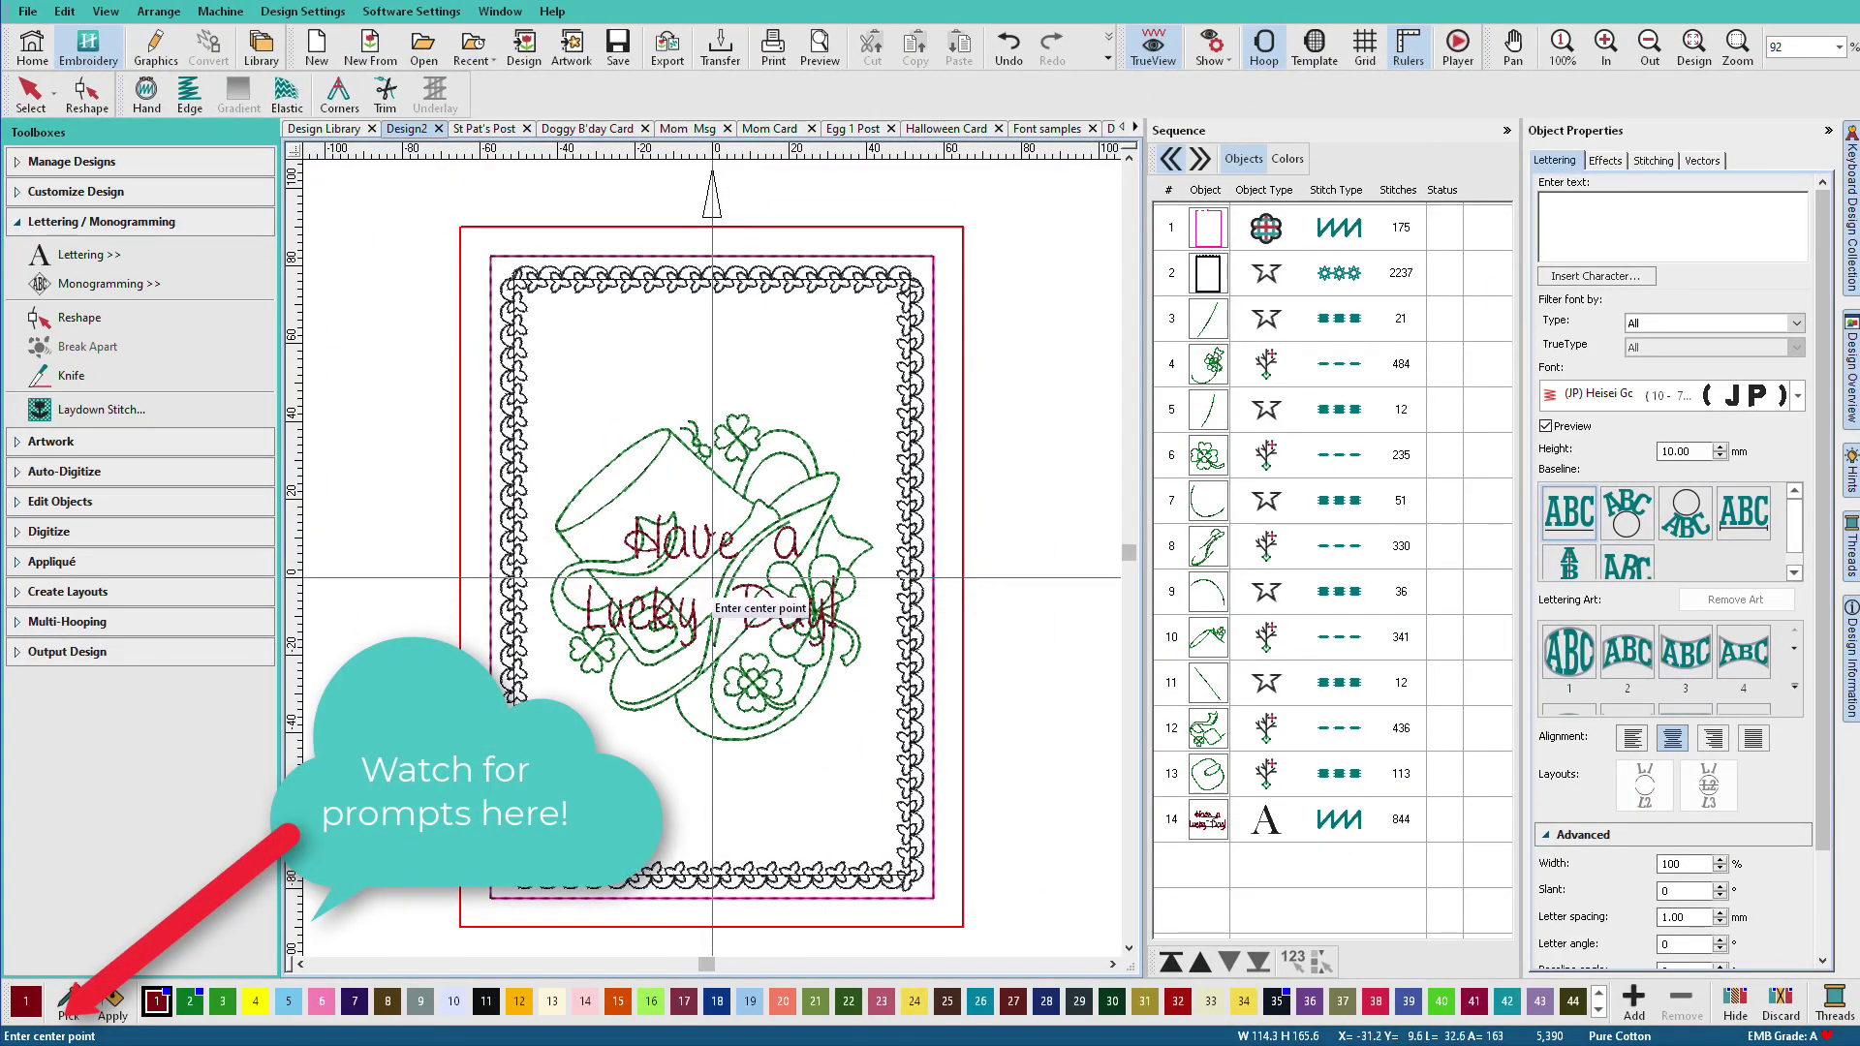
click(713, 584)
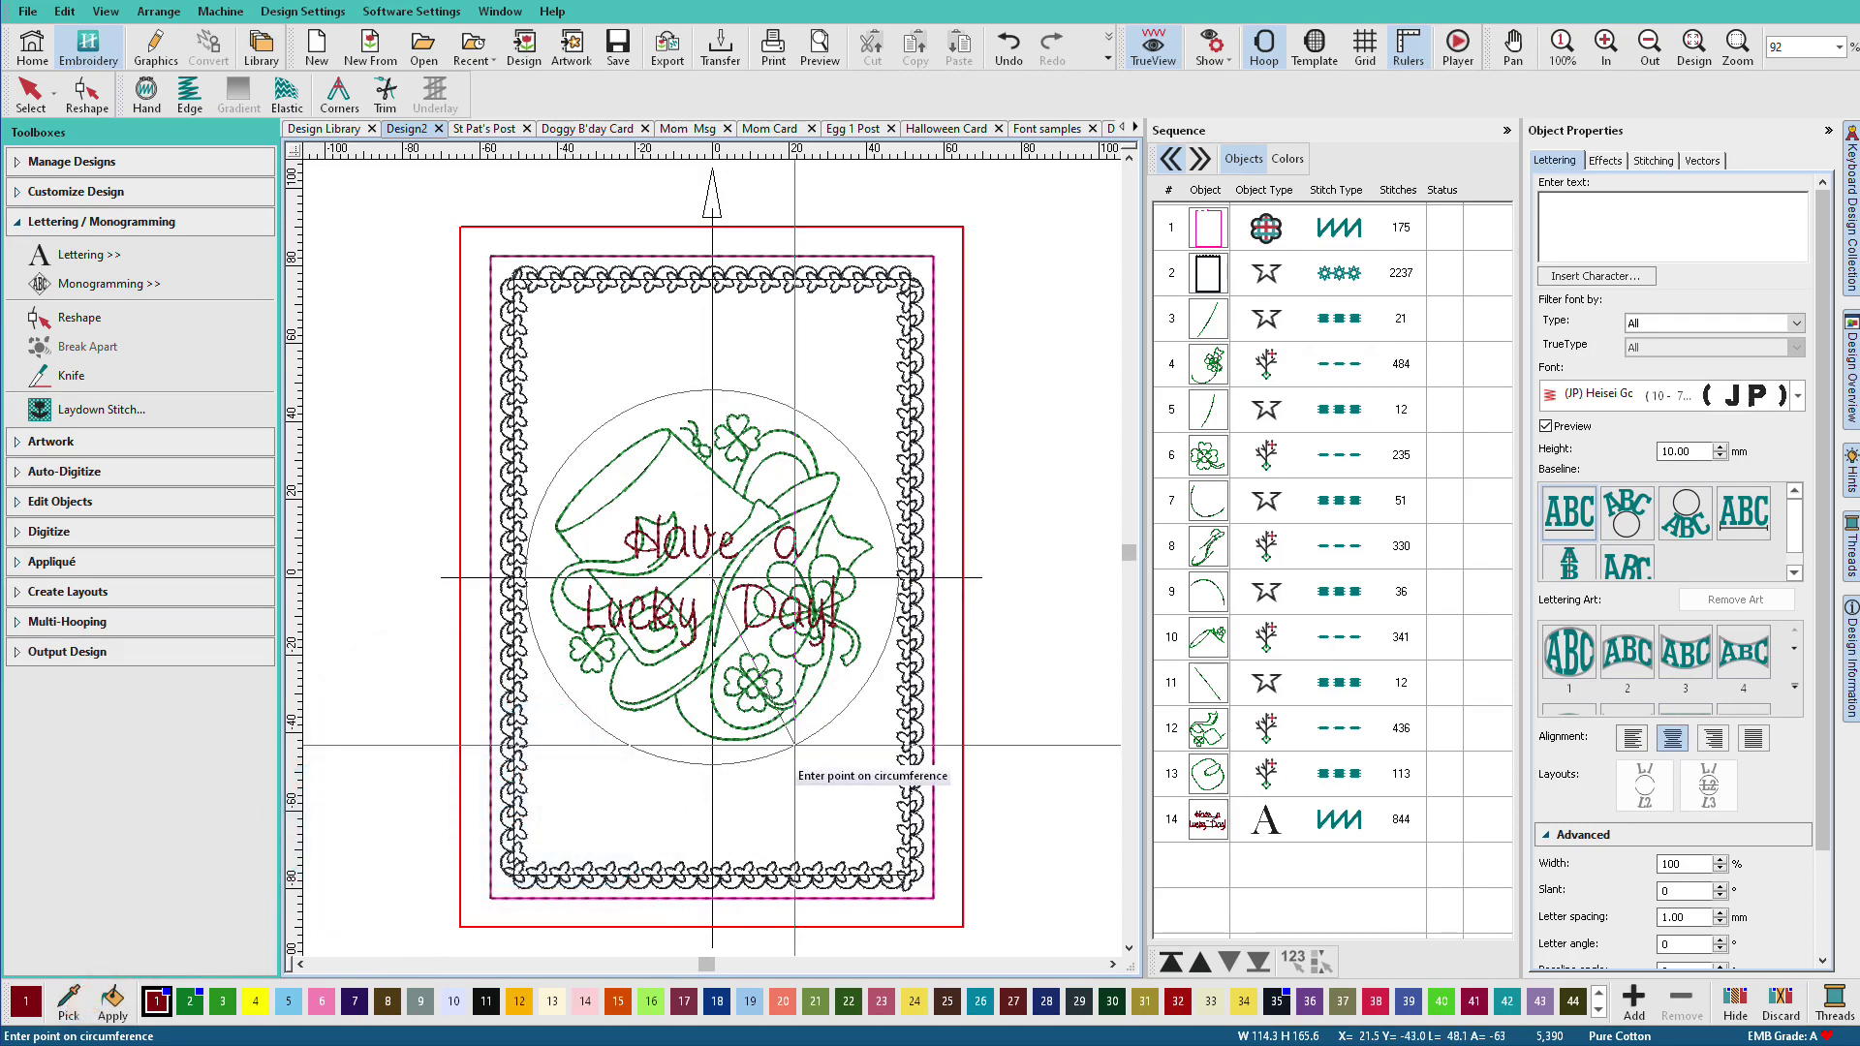
click(794, 746)
key(Return)
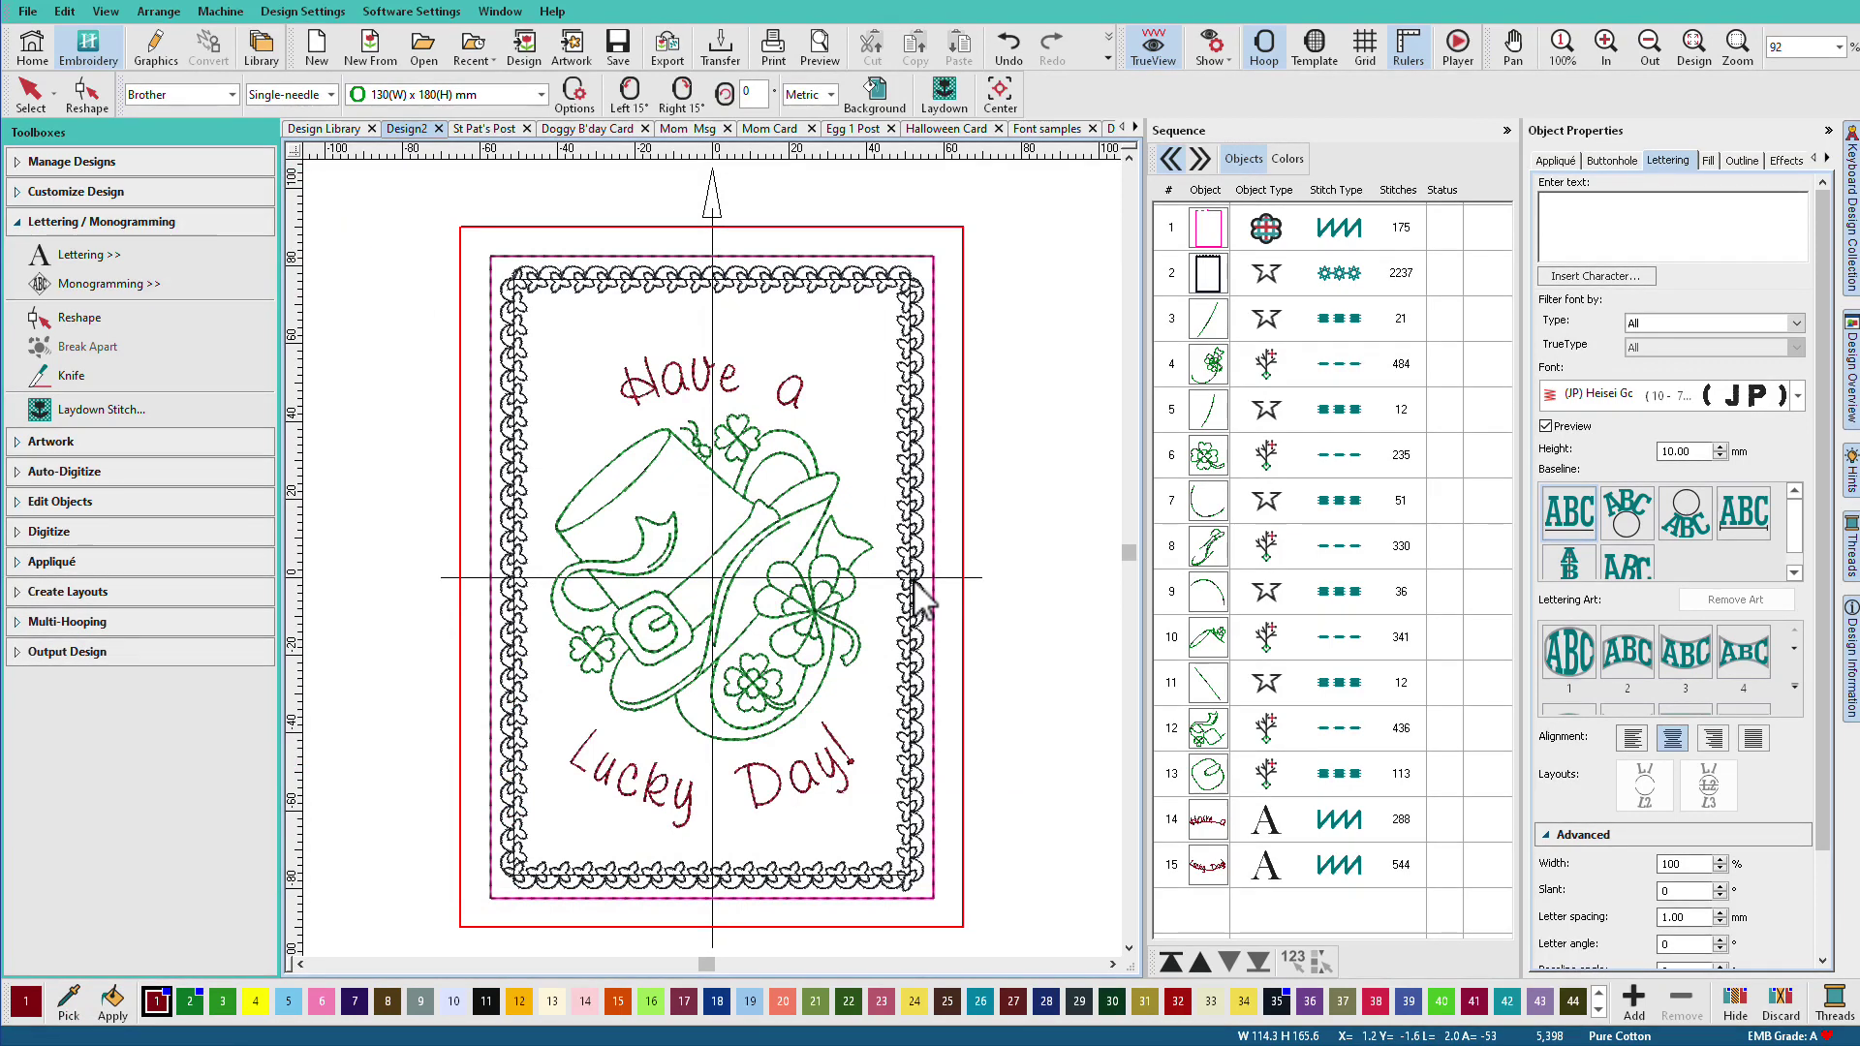
Examine the Doggy B'day Card and Mom Msg designs as examples of finished cards.
click(596, 130)
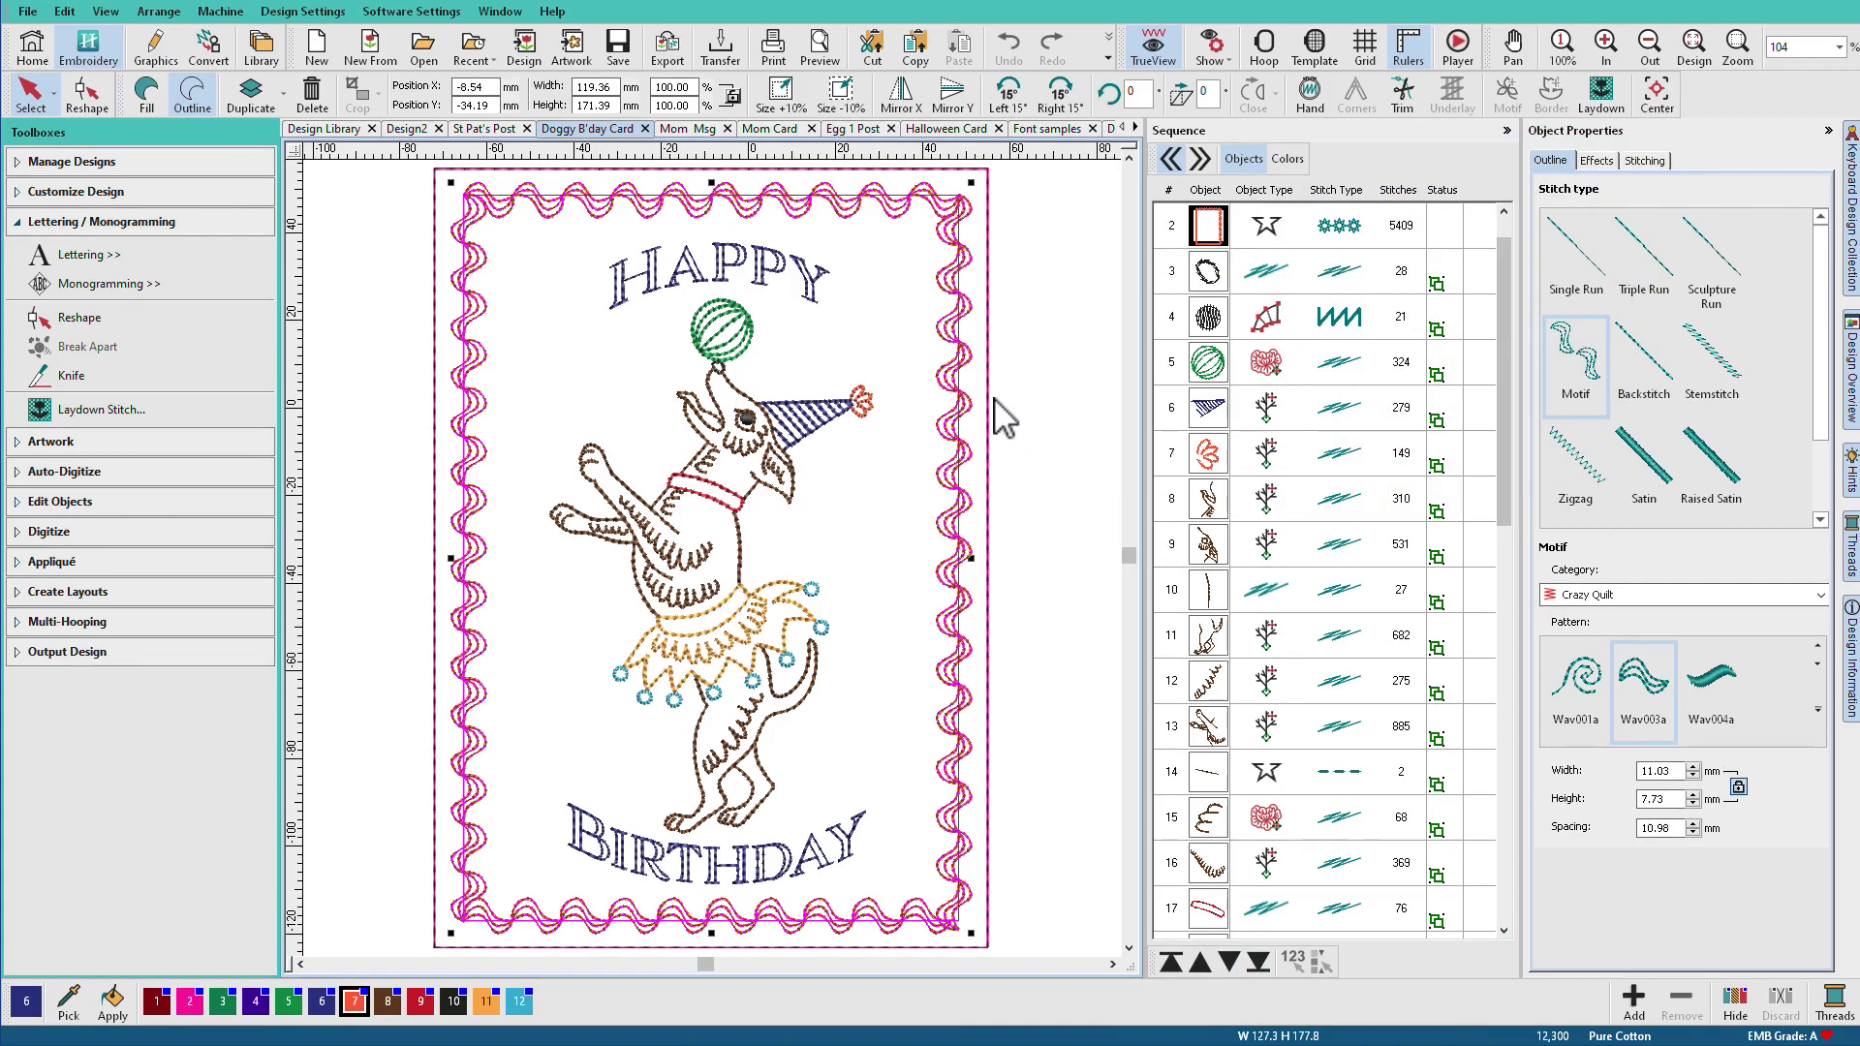
click(690, 130)
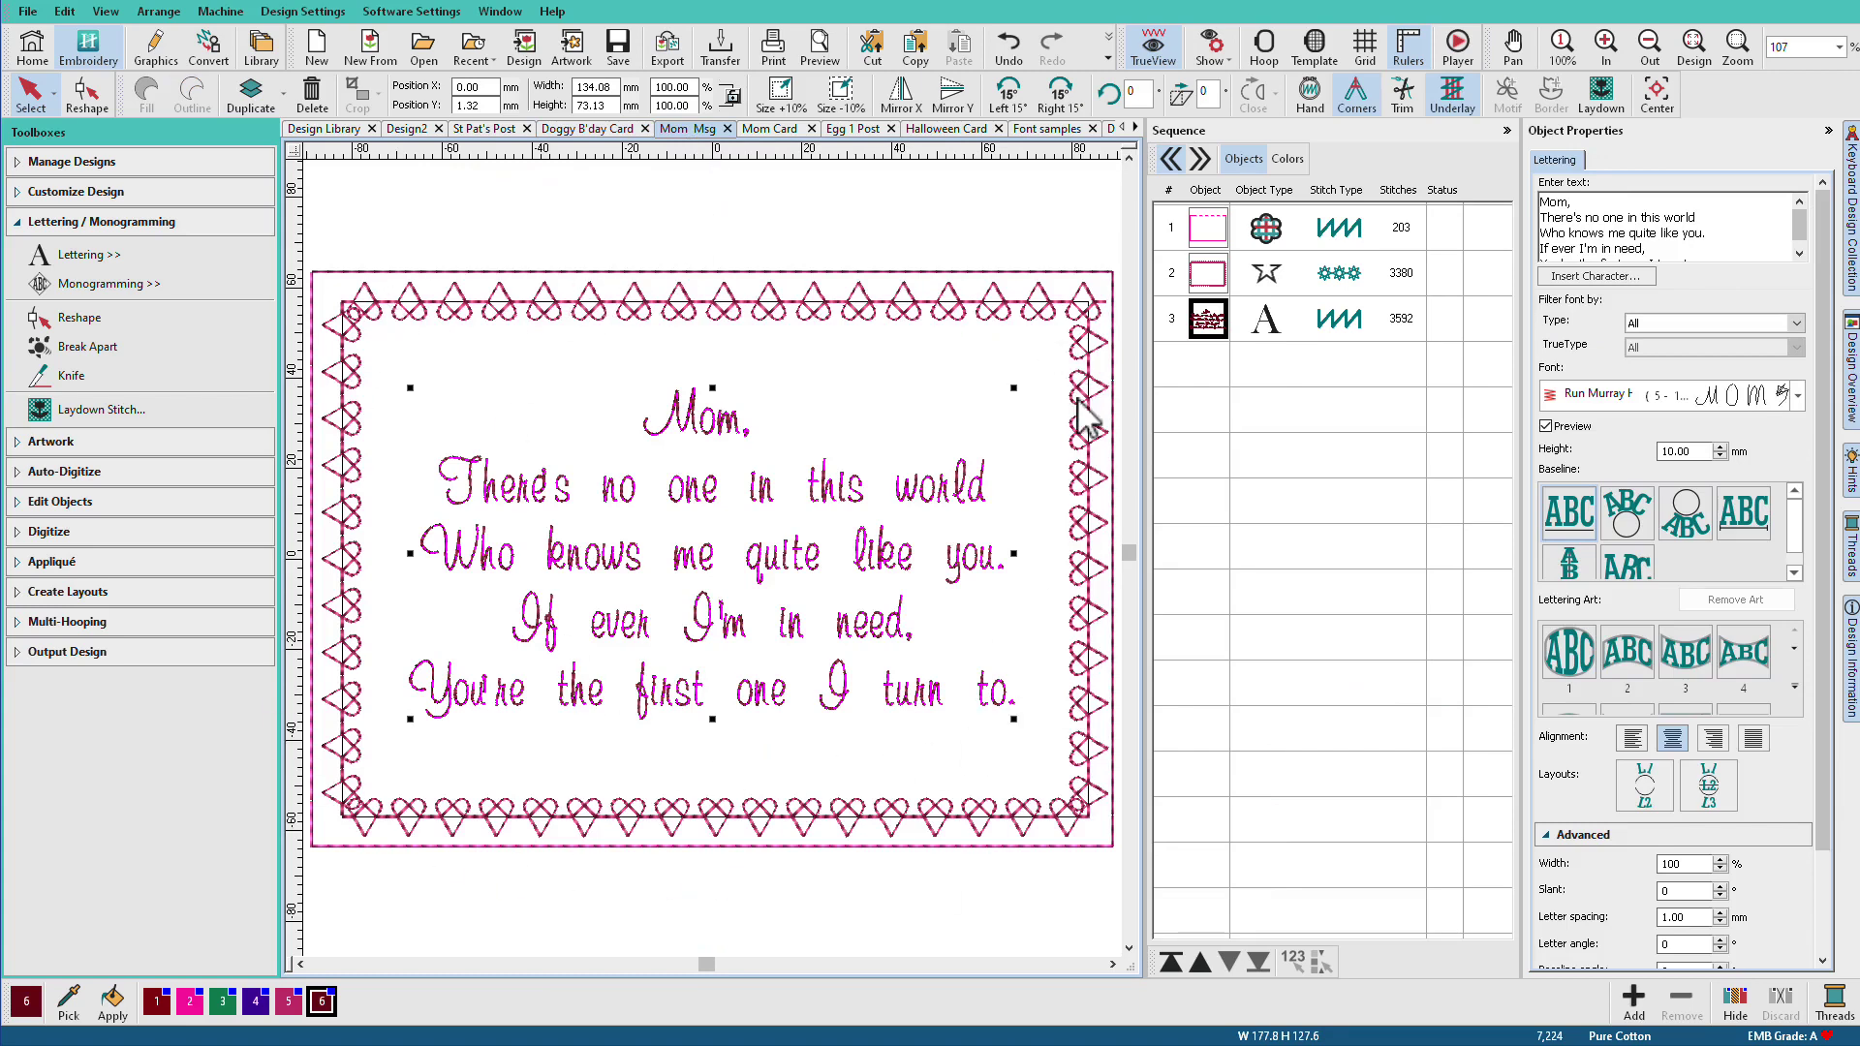
Review the Mom Card and St Pat's Post samples, then inspect the floral linework and egg fill in Egg 1 Post.
click(776, 132)
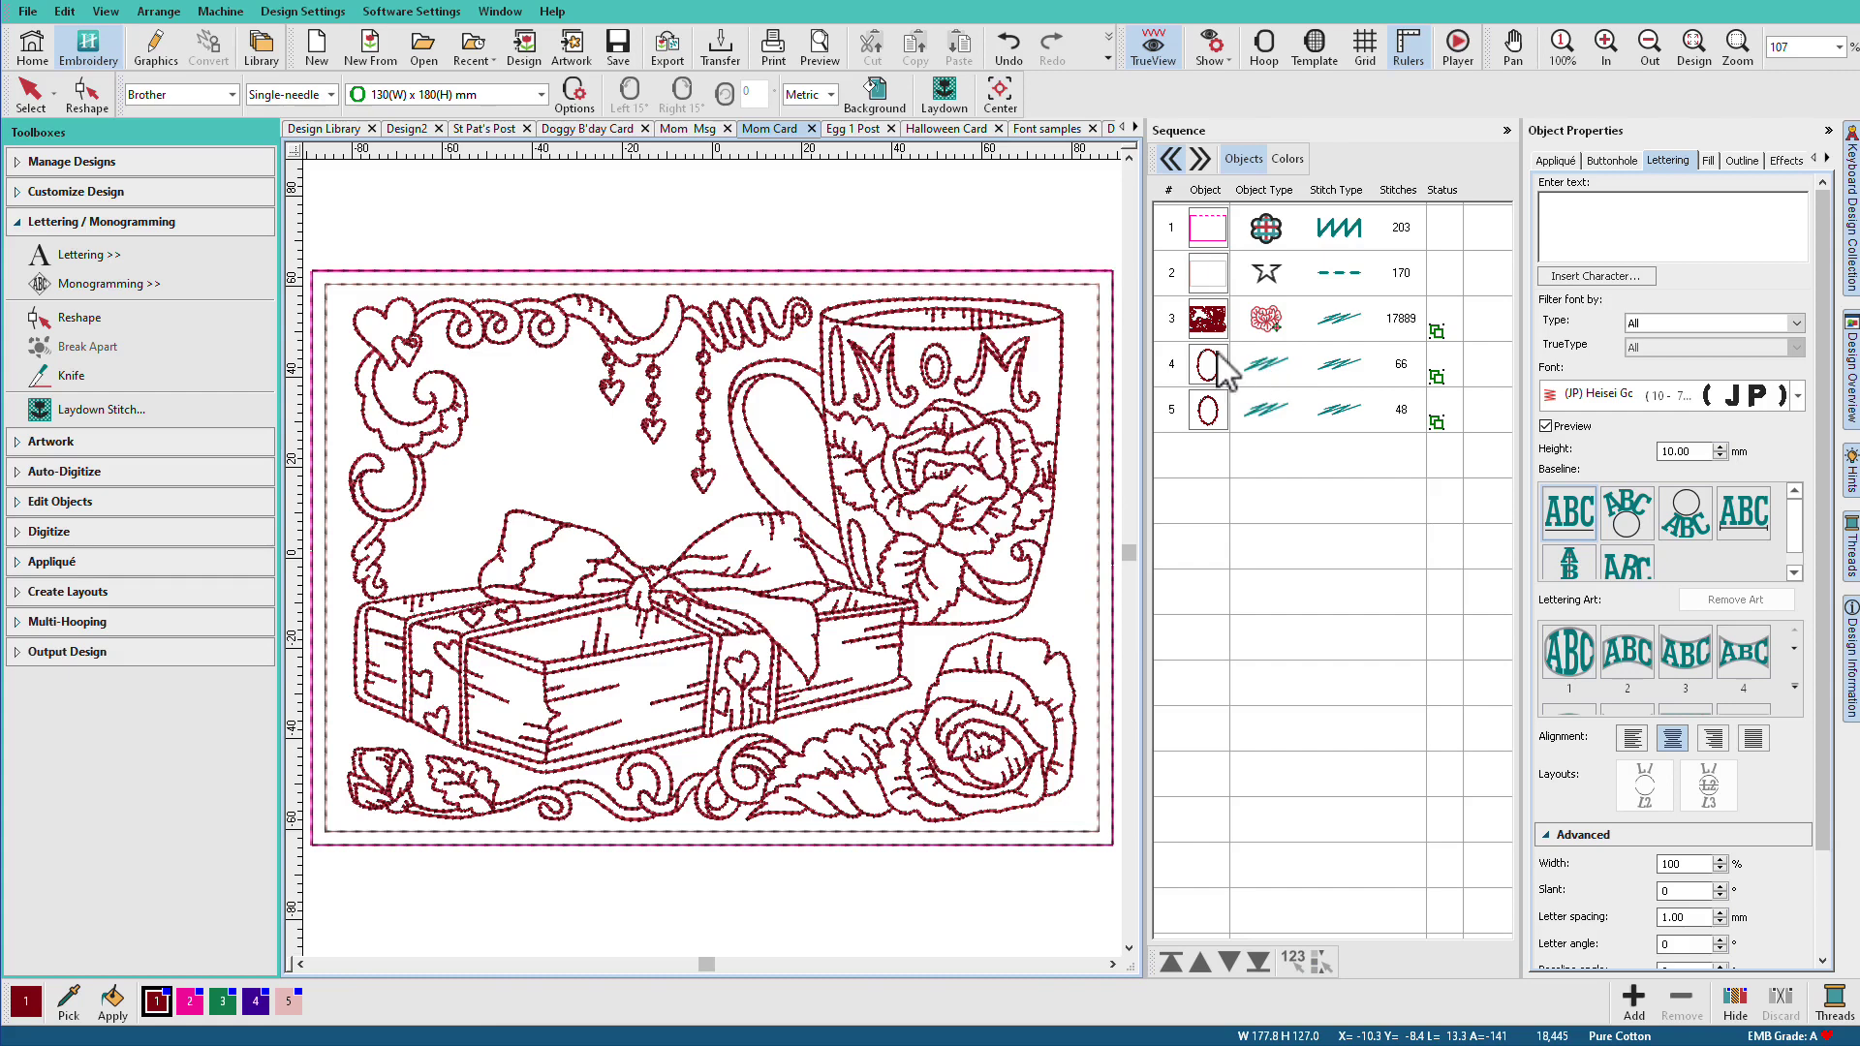
click(503, 132)
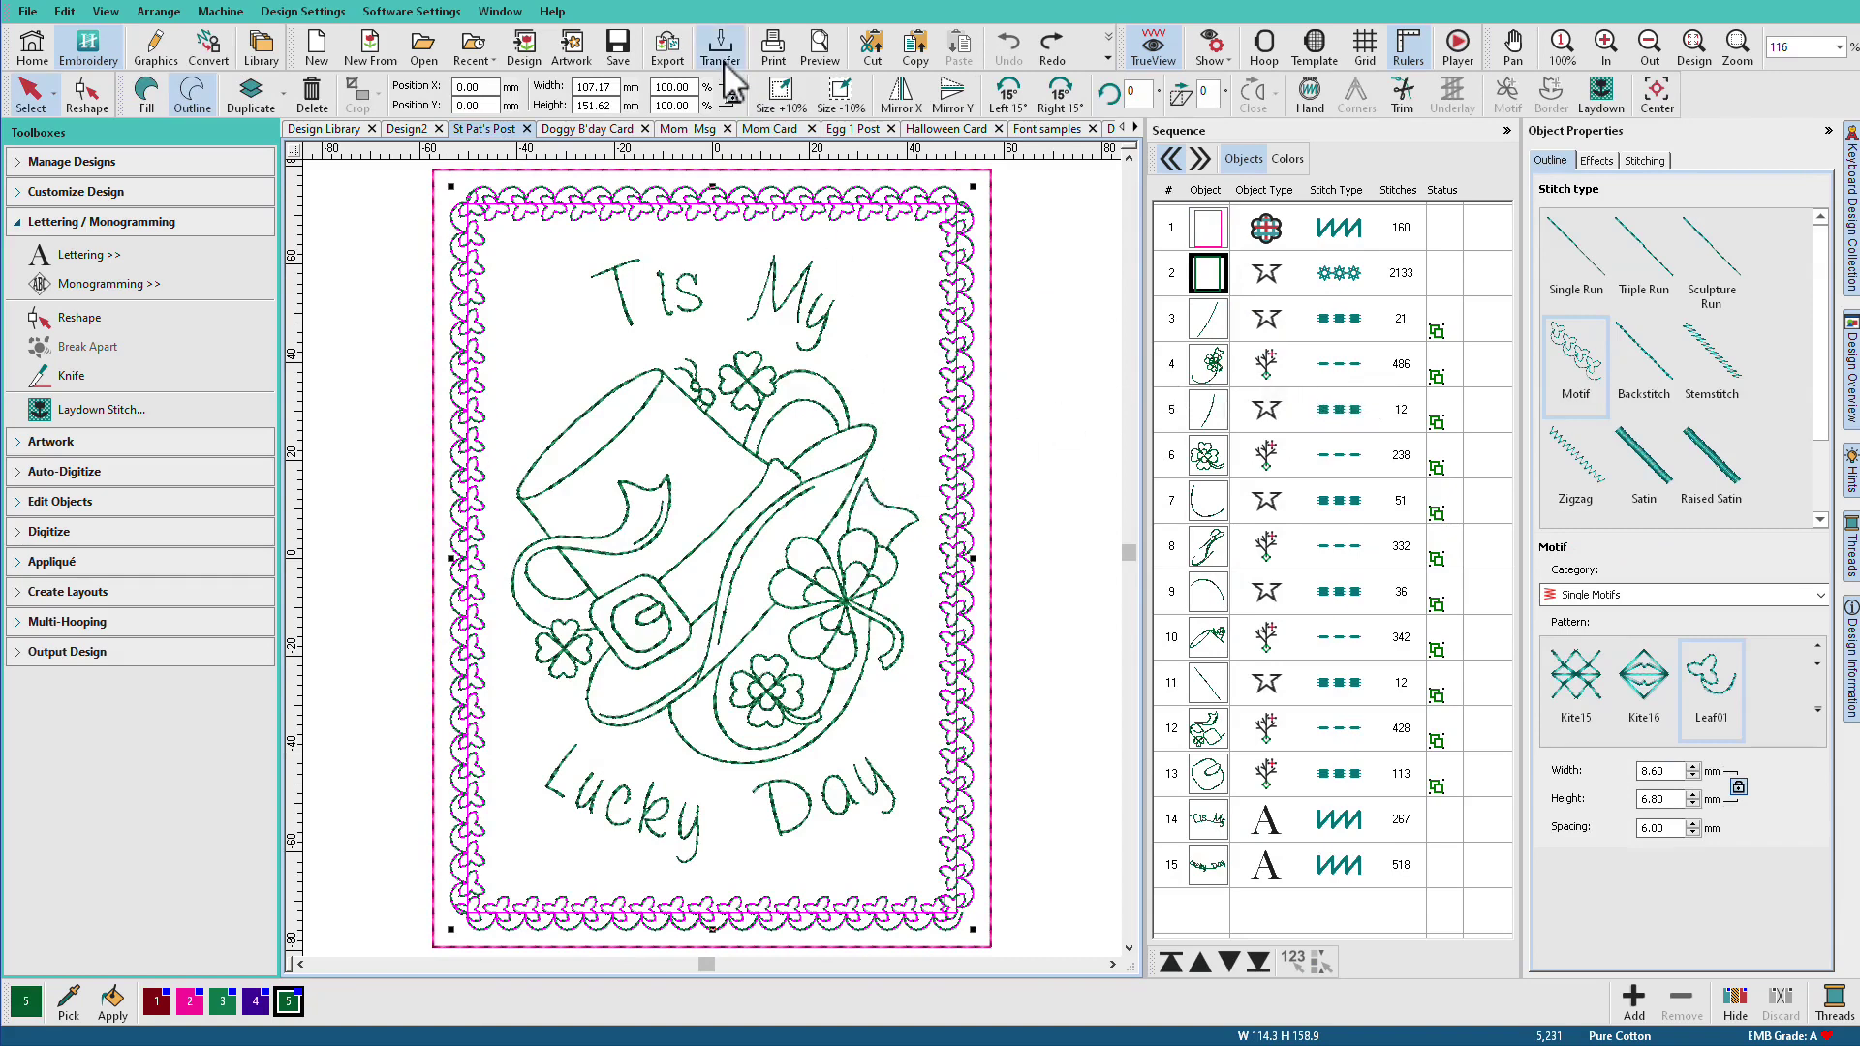
click(848, 131)
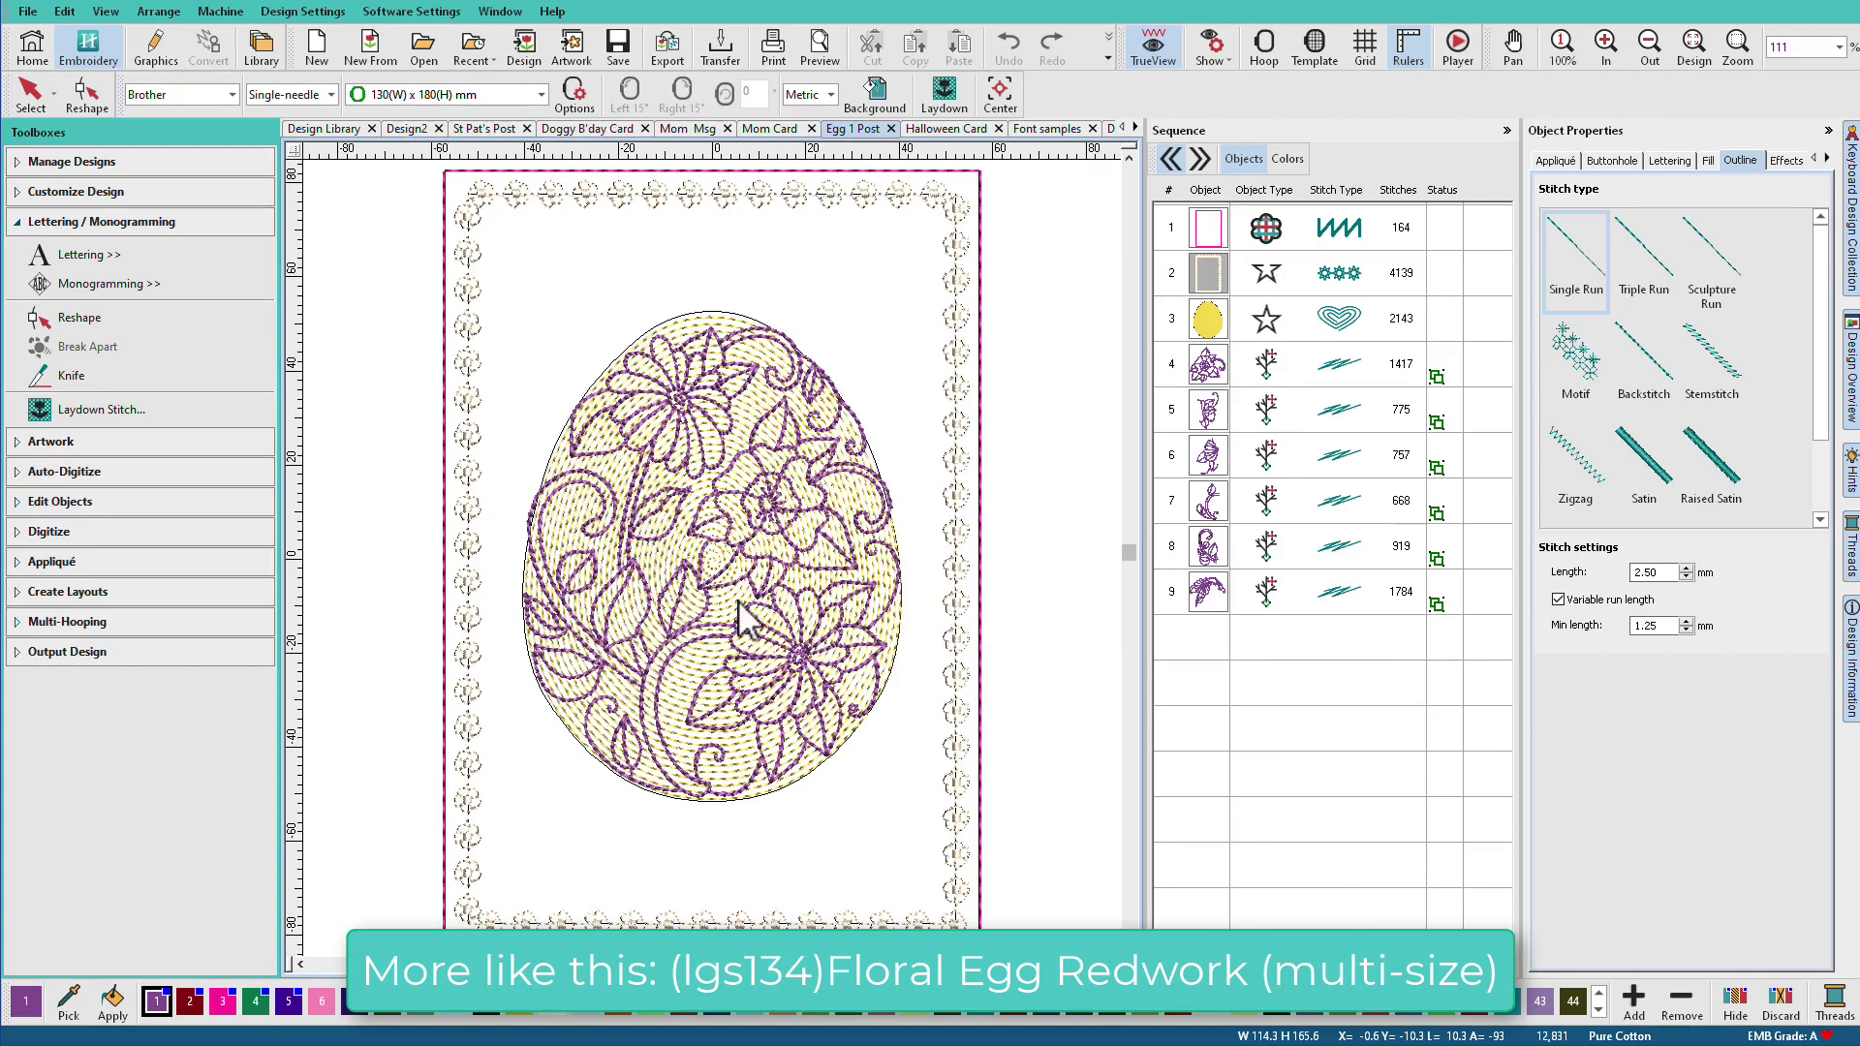
click(1209, 368)
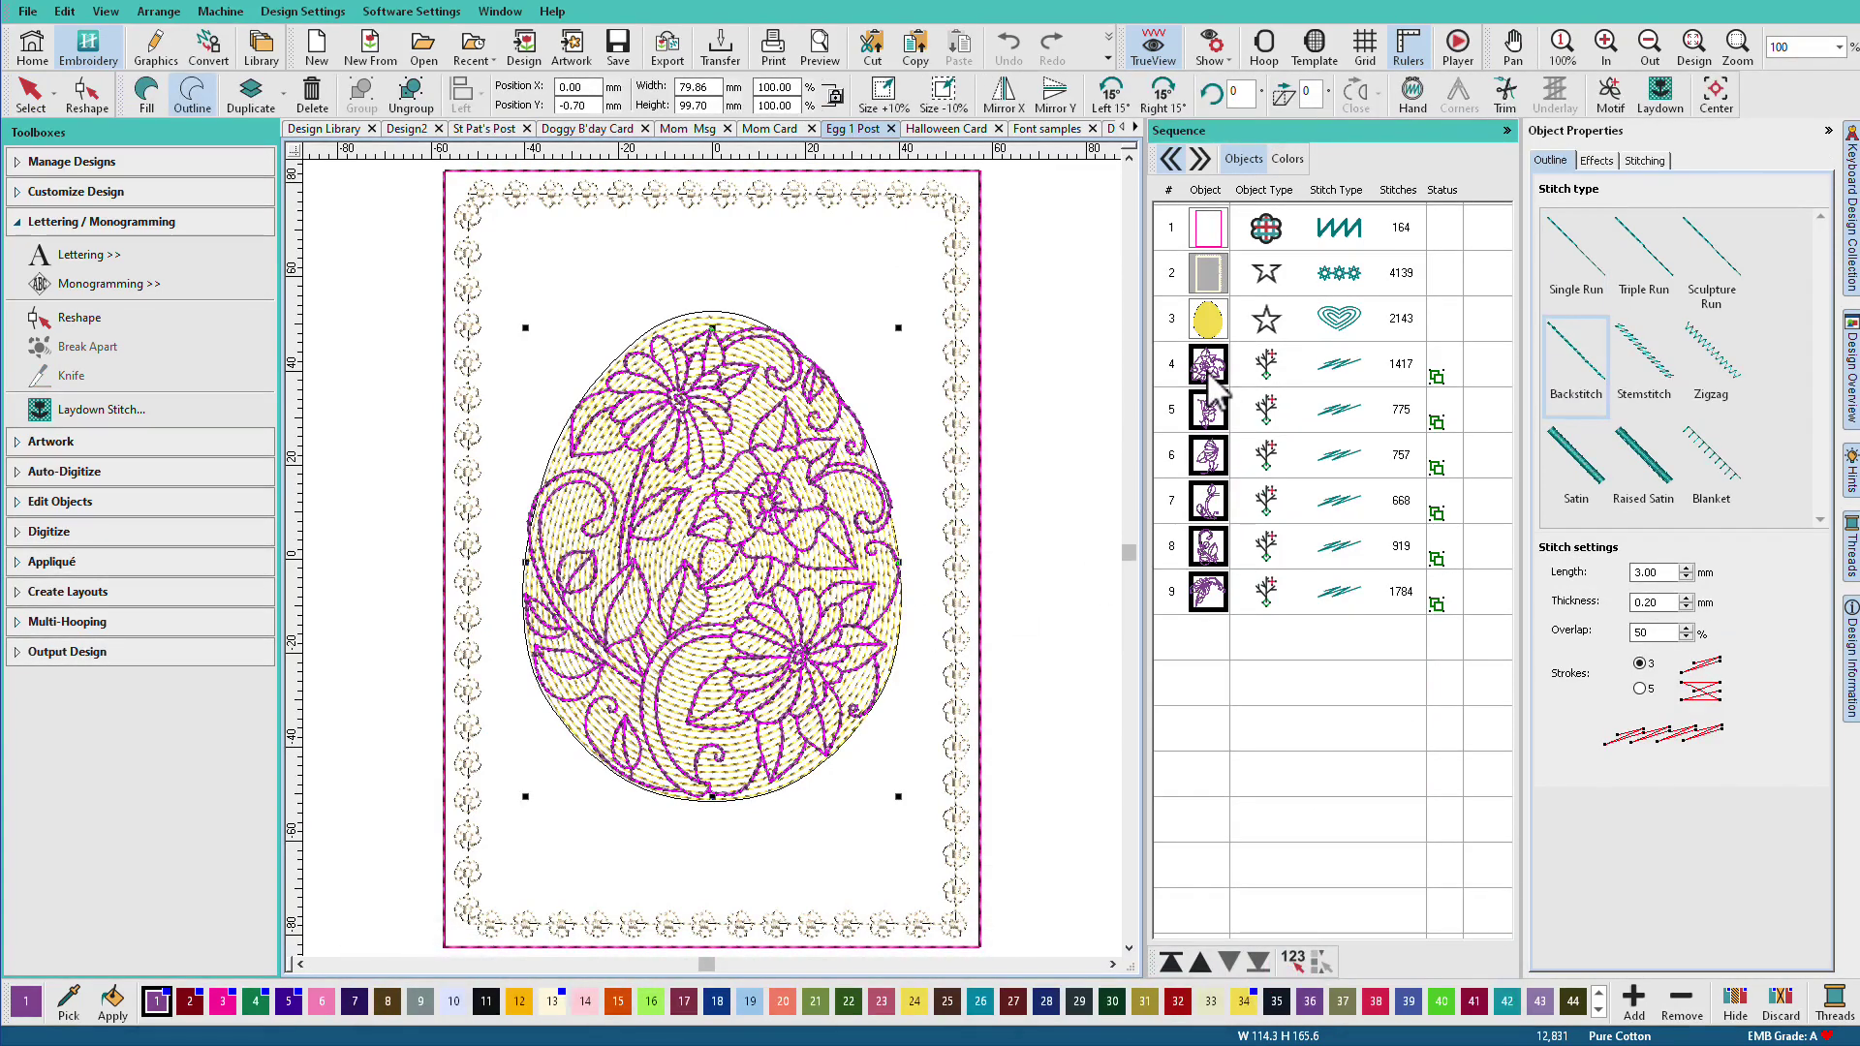
click(1206, 322)
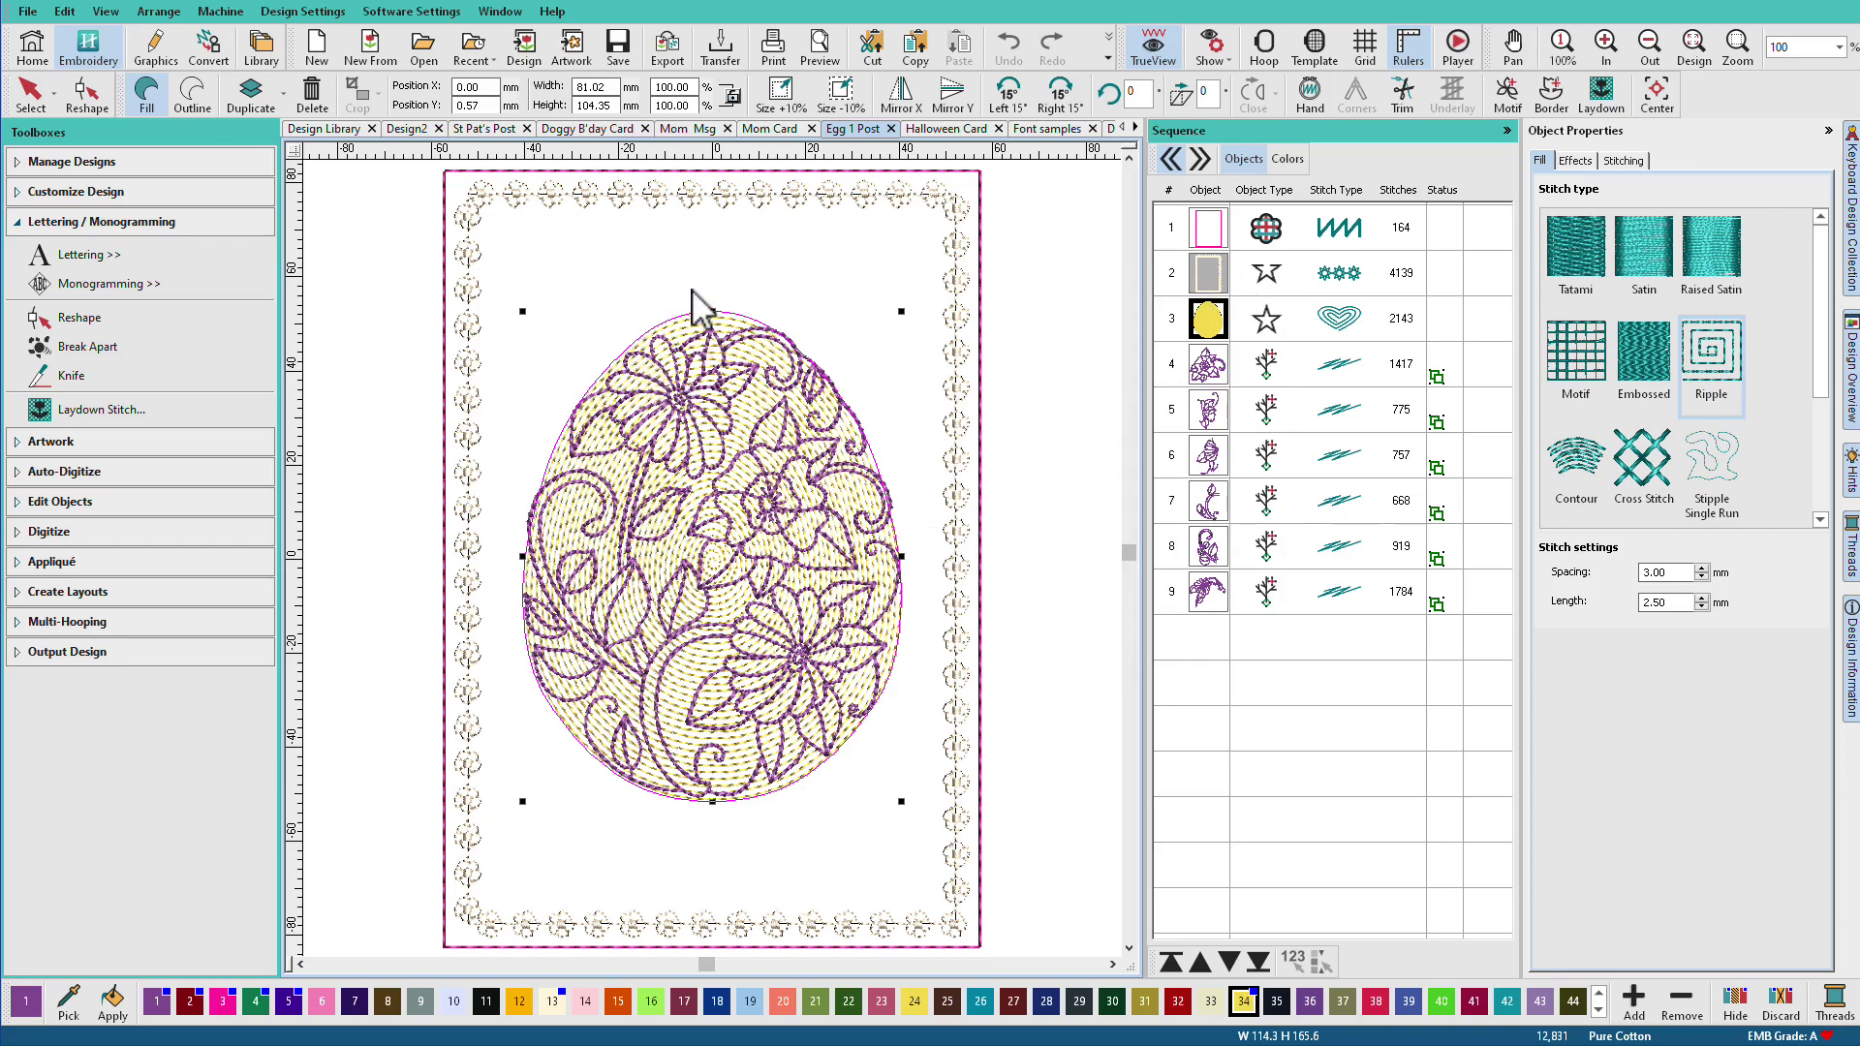
Inspect the letter objects of the Halloween Card greeting and compare them with the lettering in St Pat's Post.
click(965, 135)
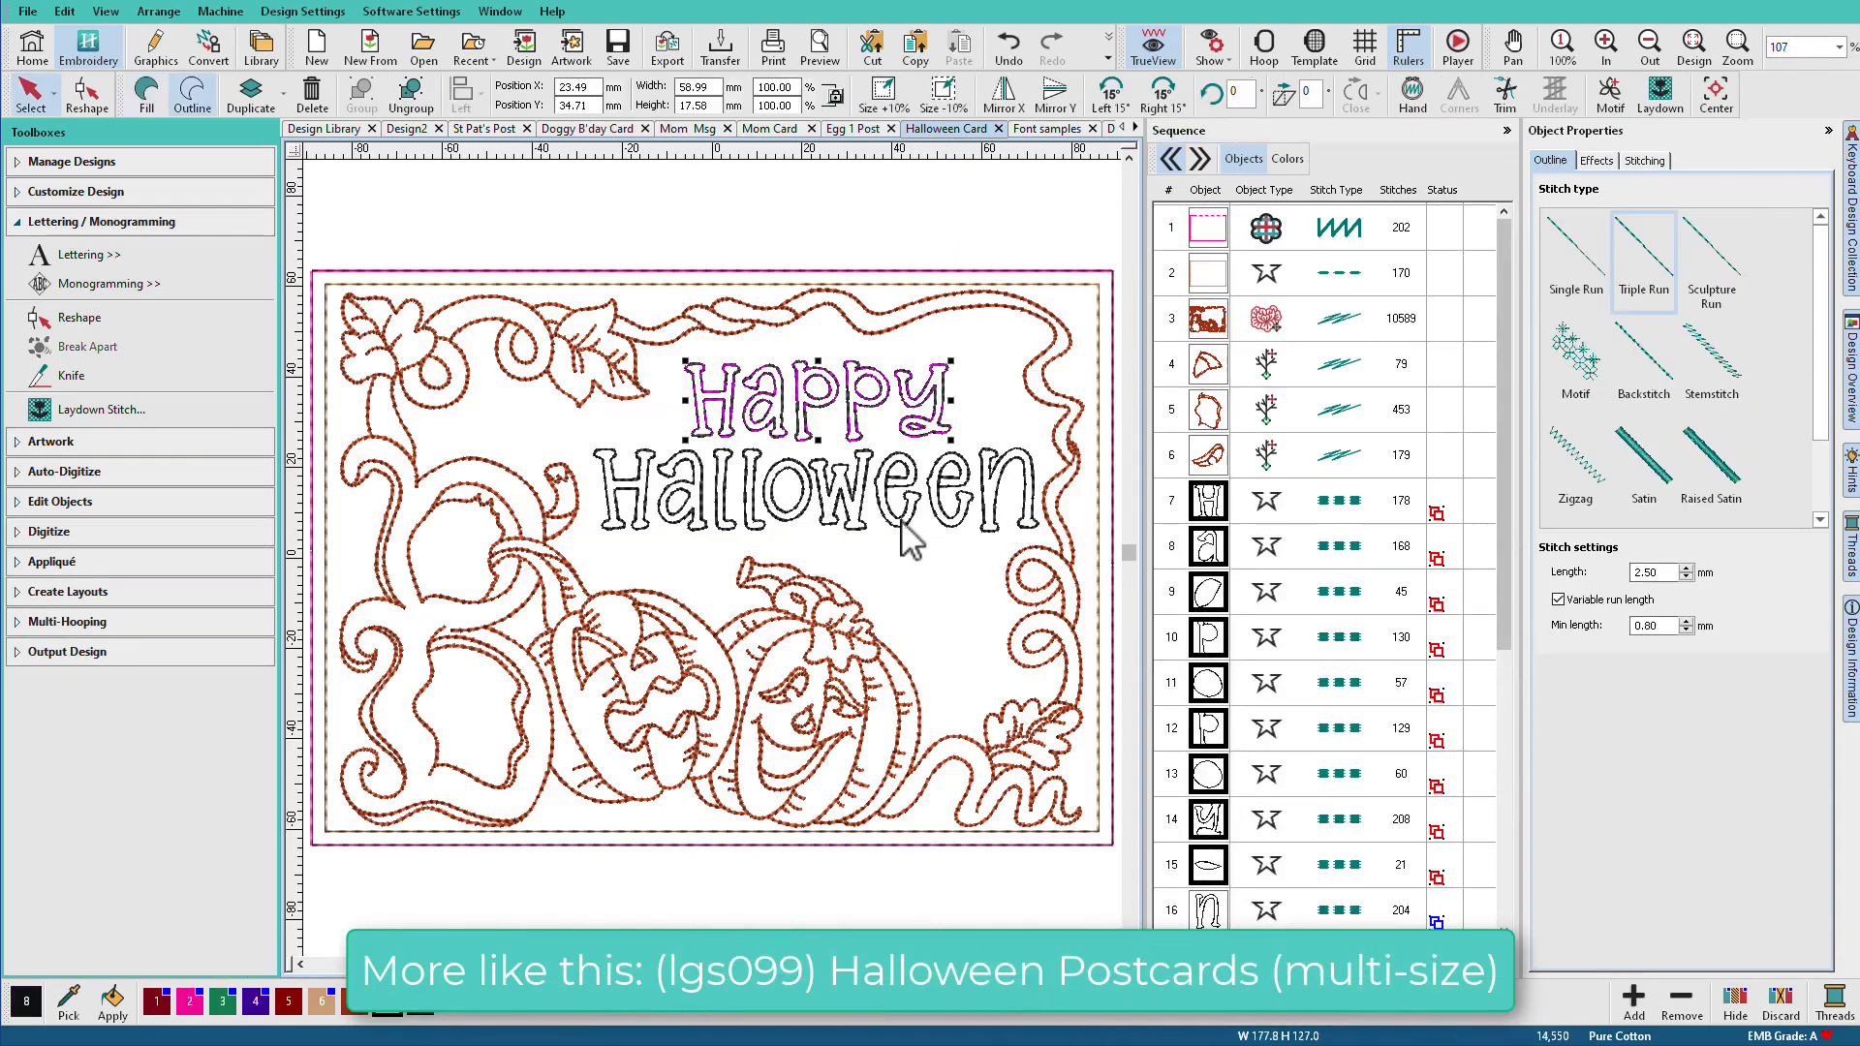
click(902, 529)
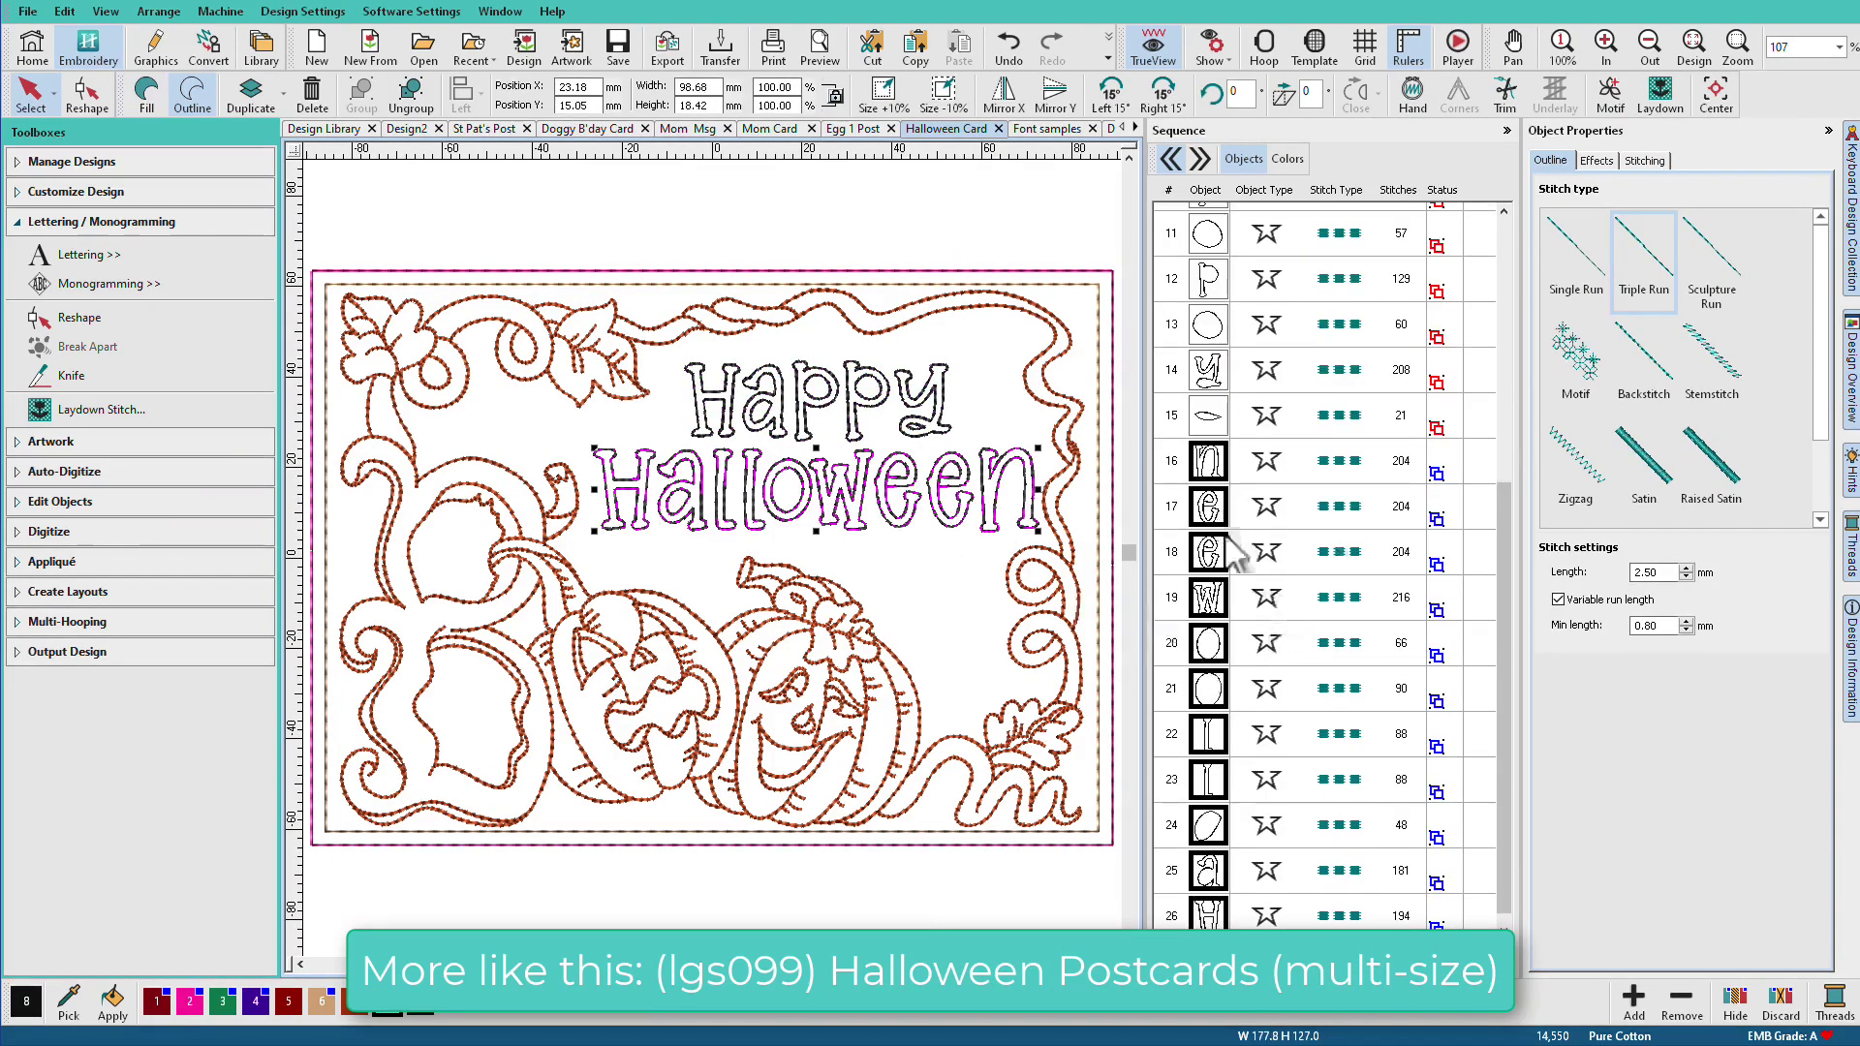
scroll(1202, 905, down, 1)
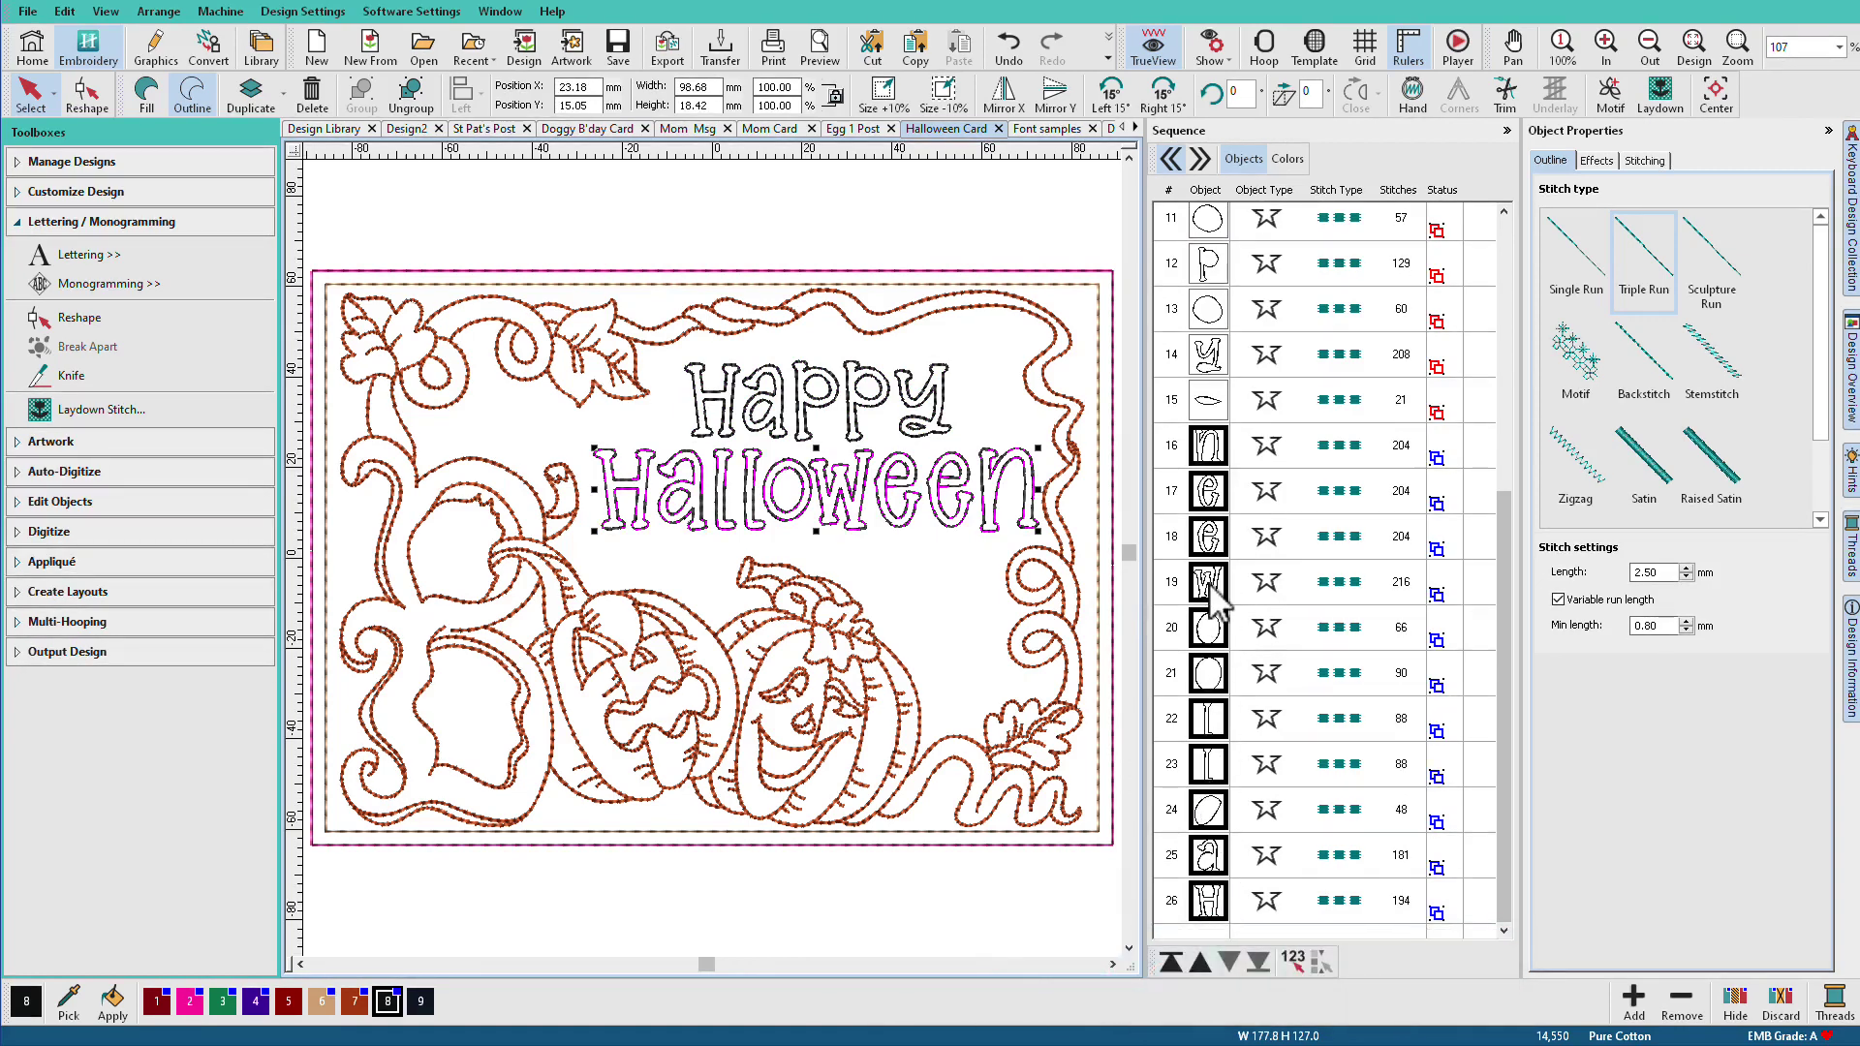
click(484, 127)
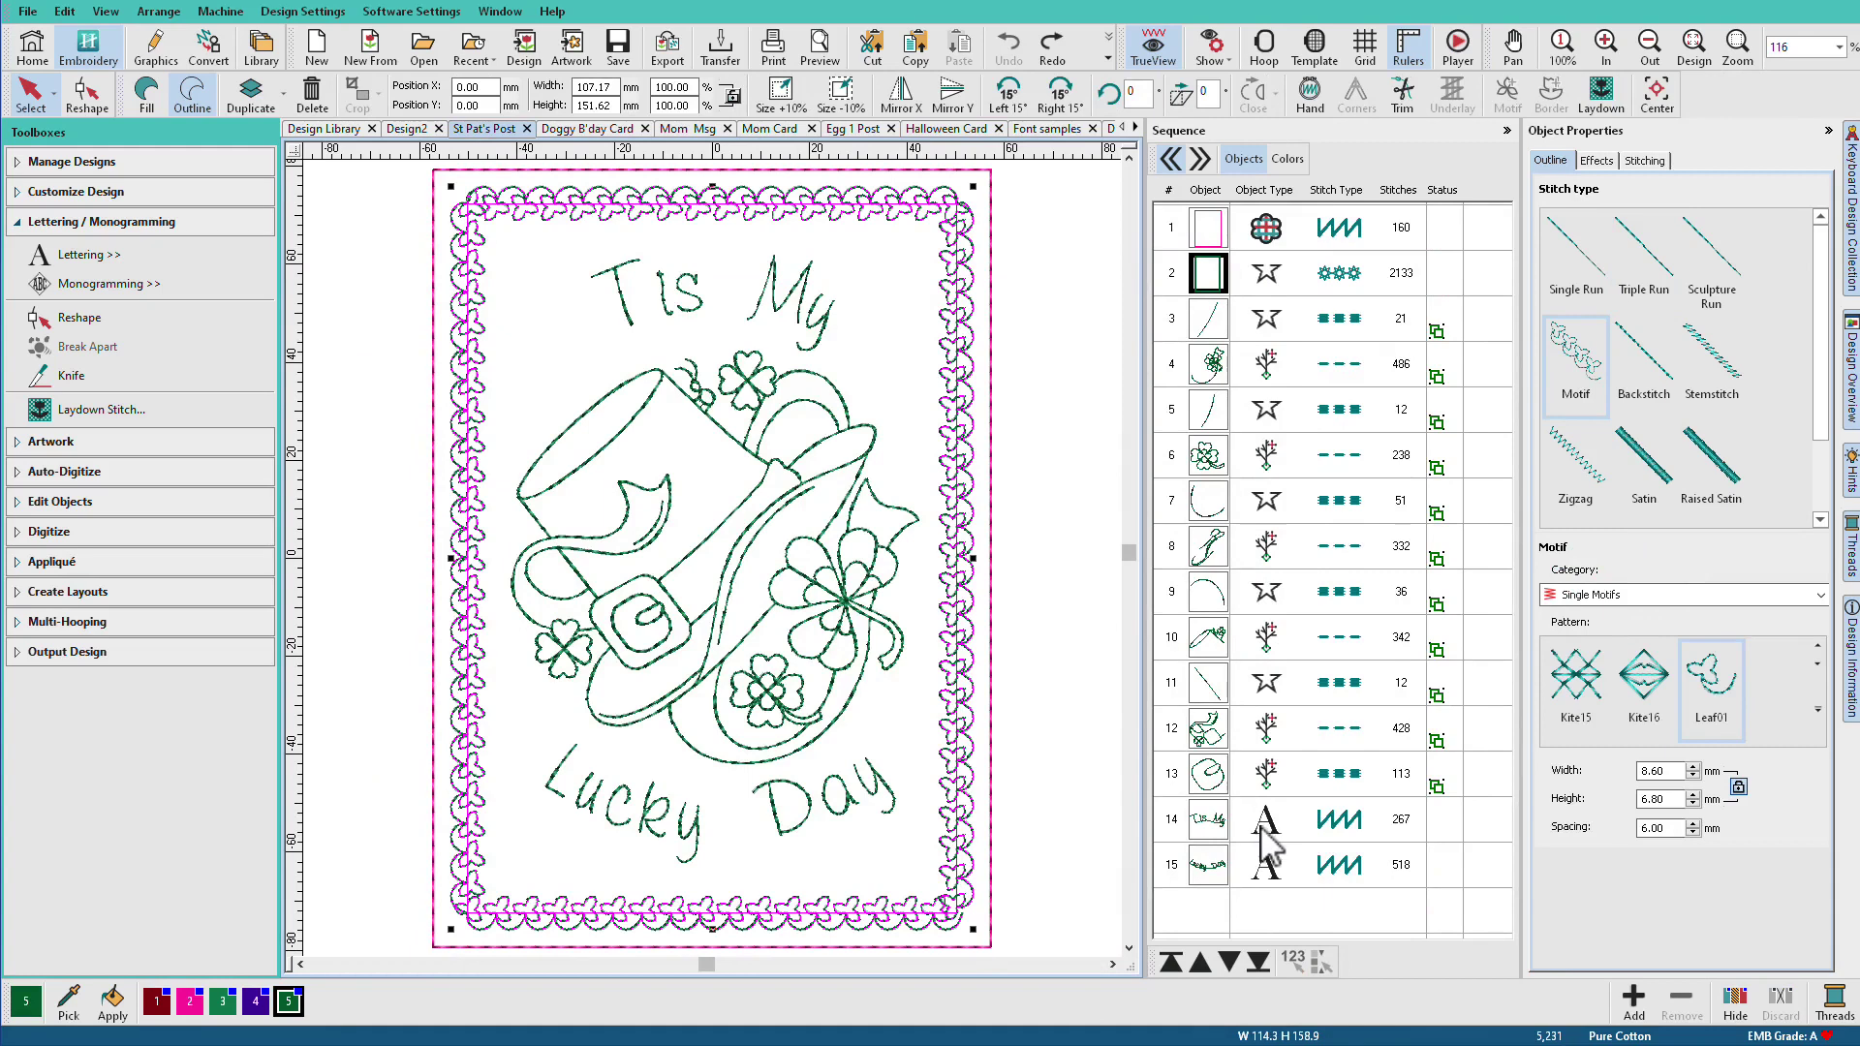
key(Escape)
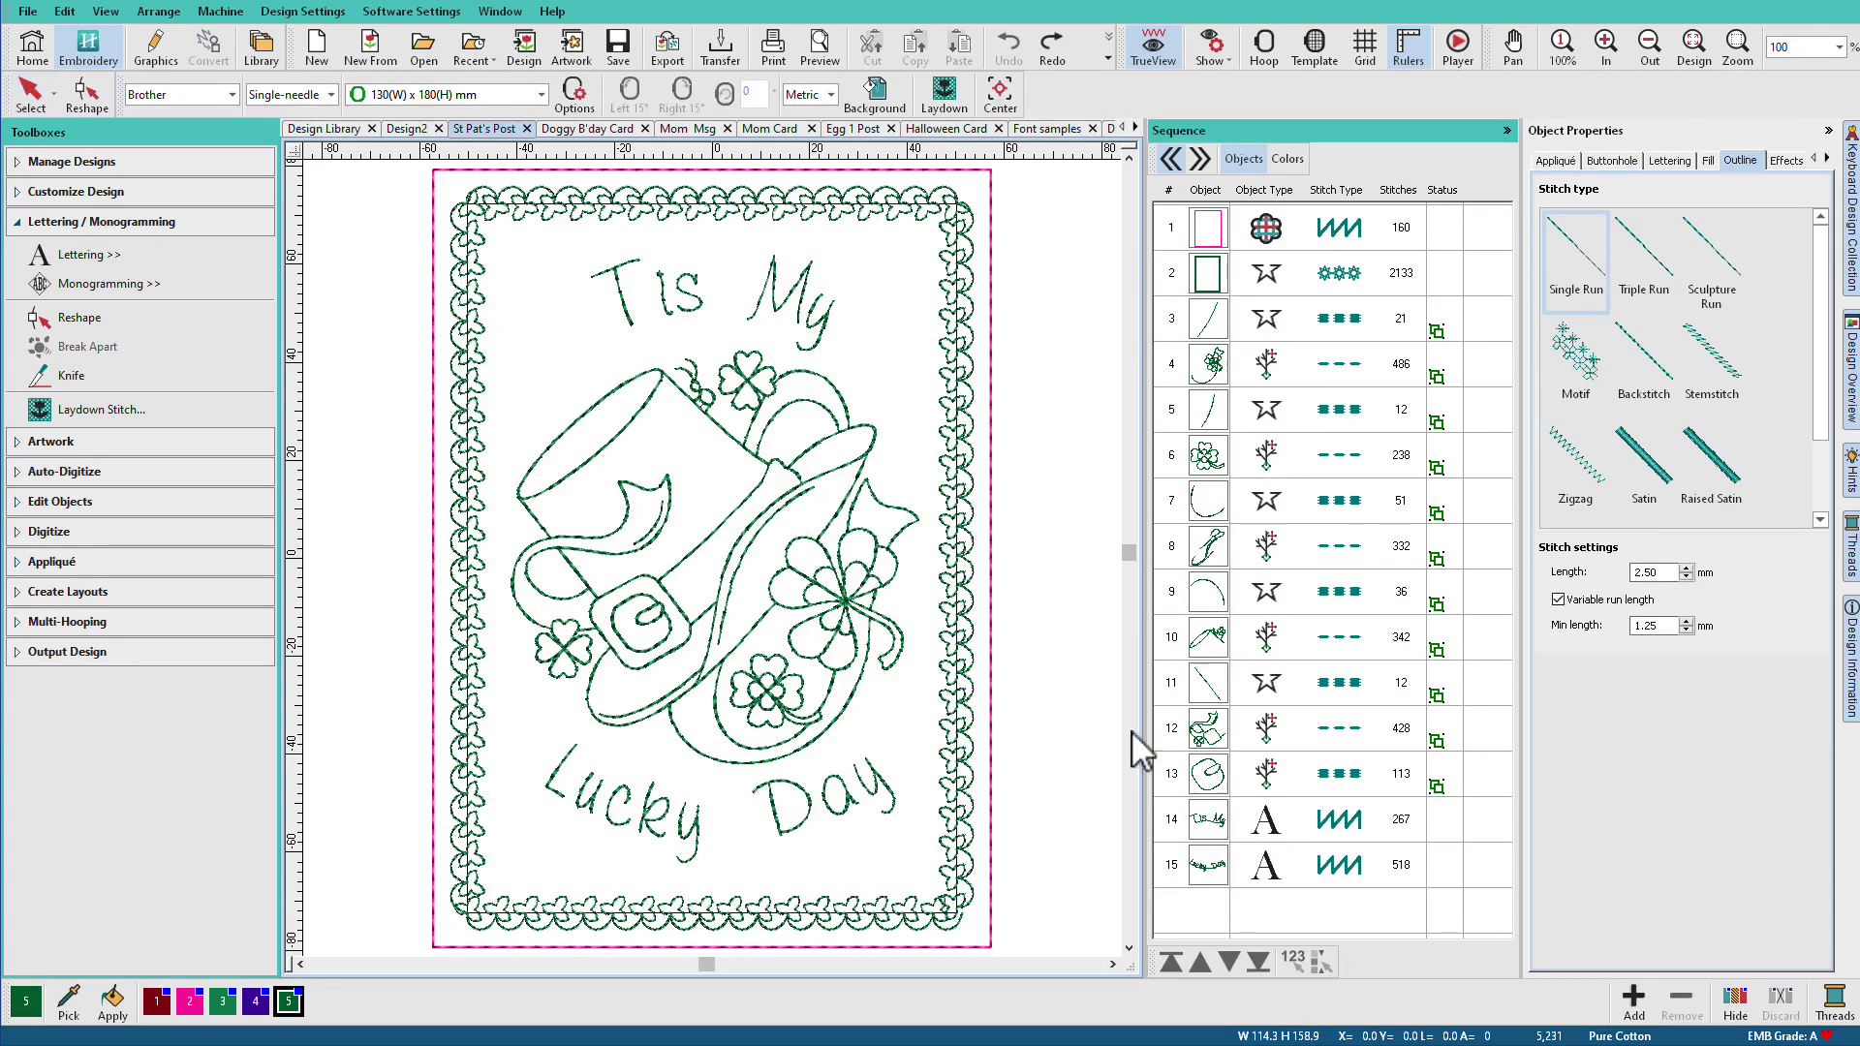
Compare how the lettering objects are built in the Halloween Card and Doggy B'day Card, and view the Font samples design.
click(939, 126)
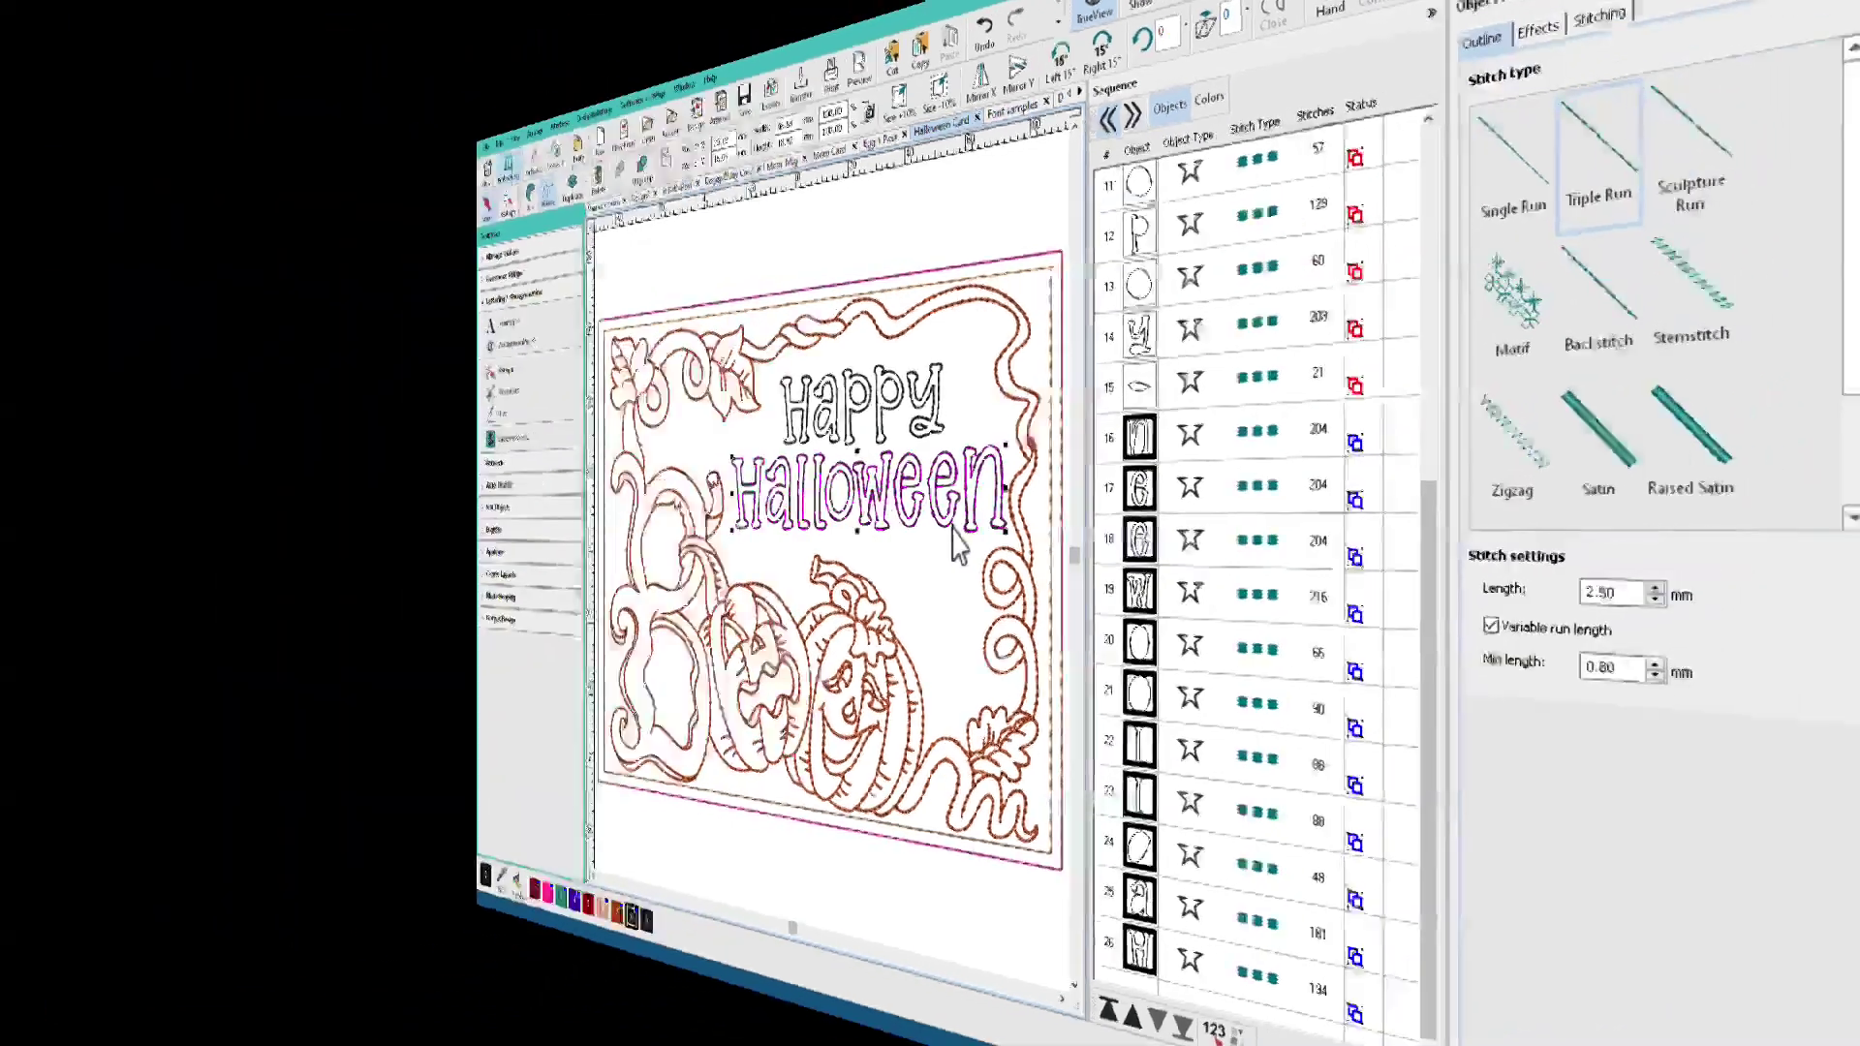
click(587, 129)
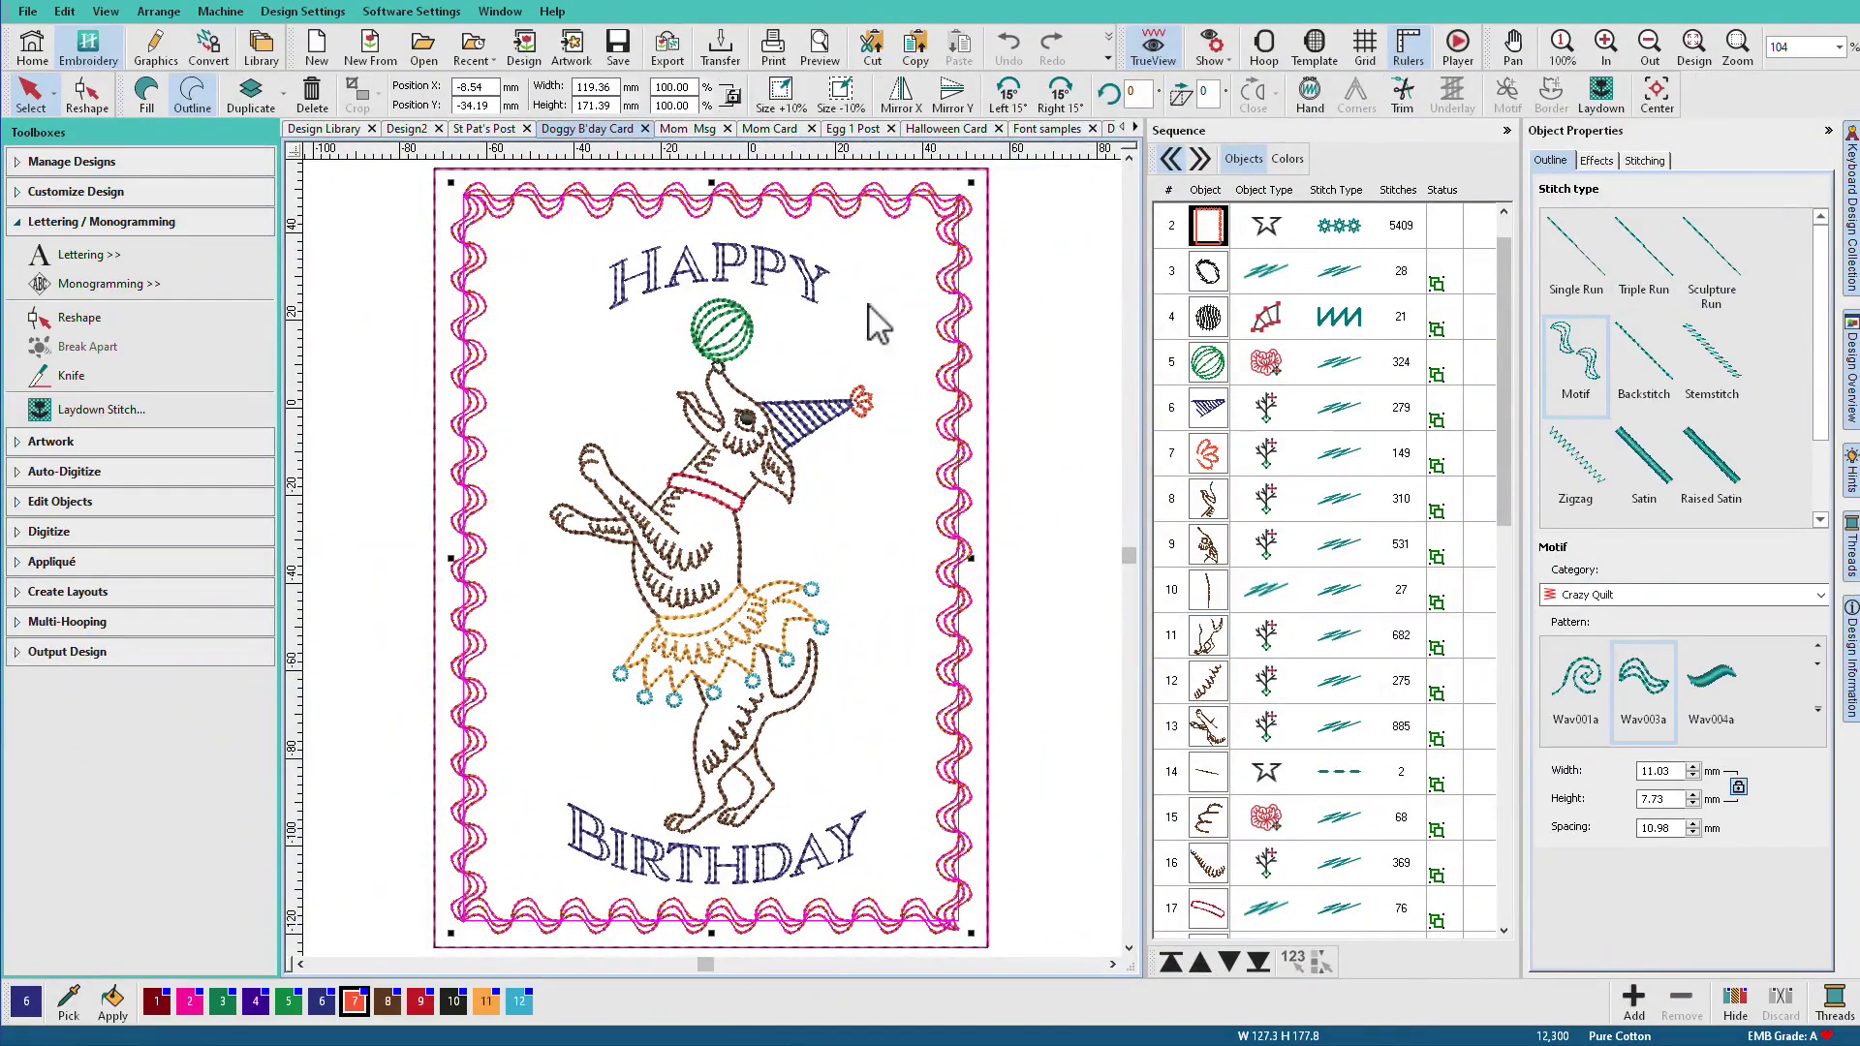
scroll(1255, 869, down, 7)
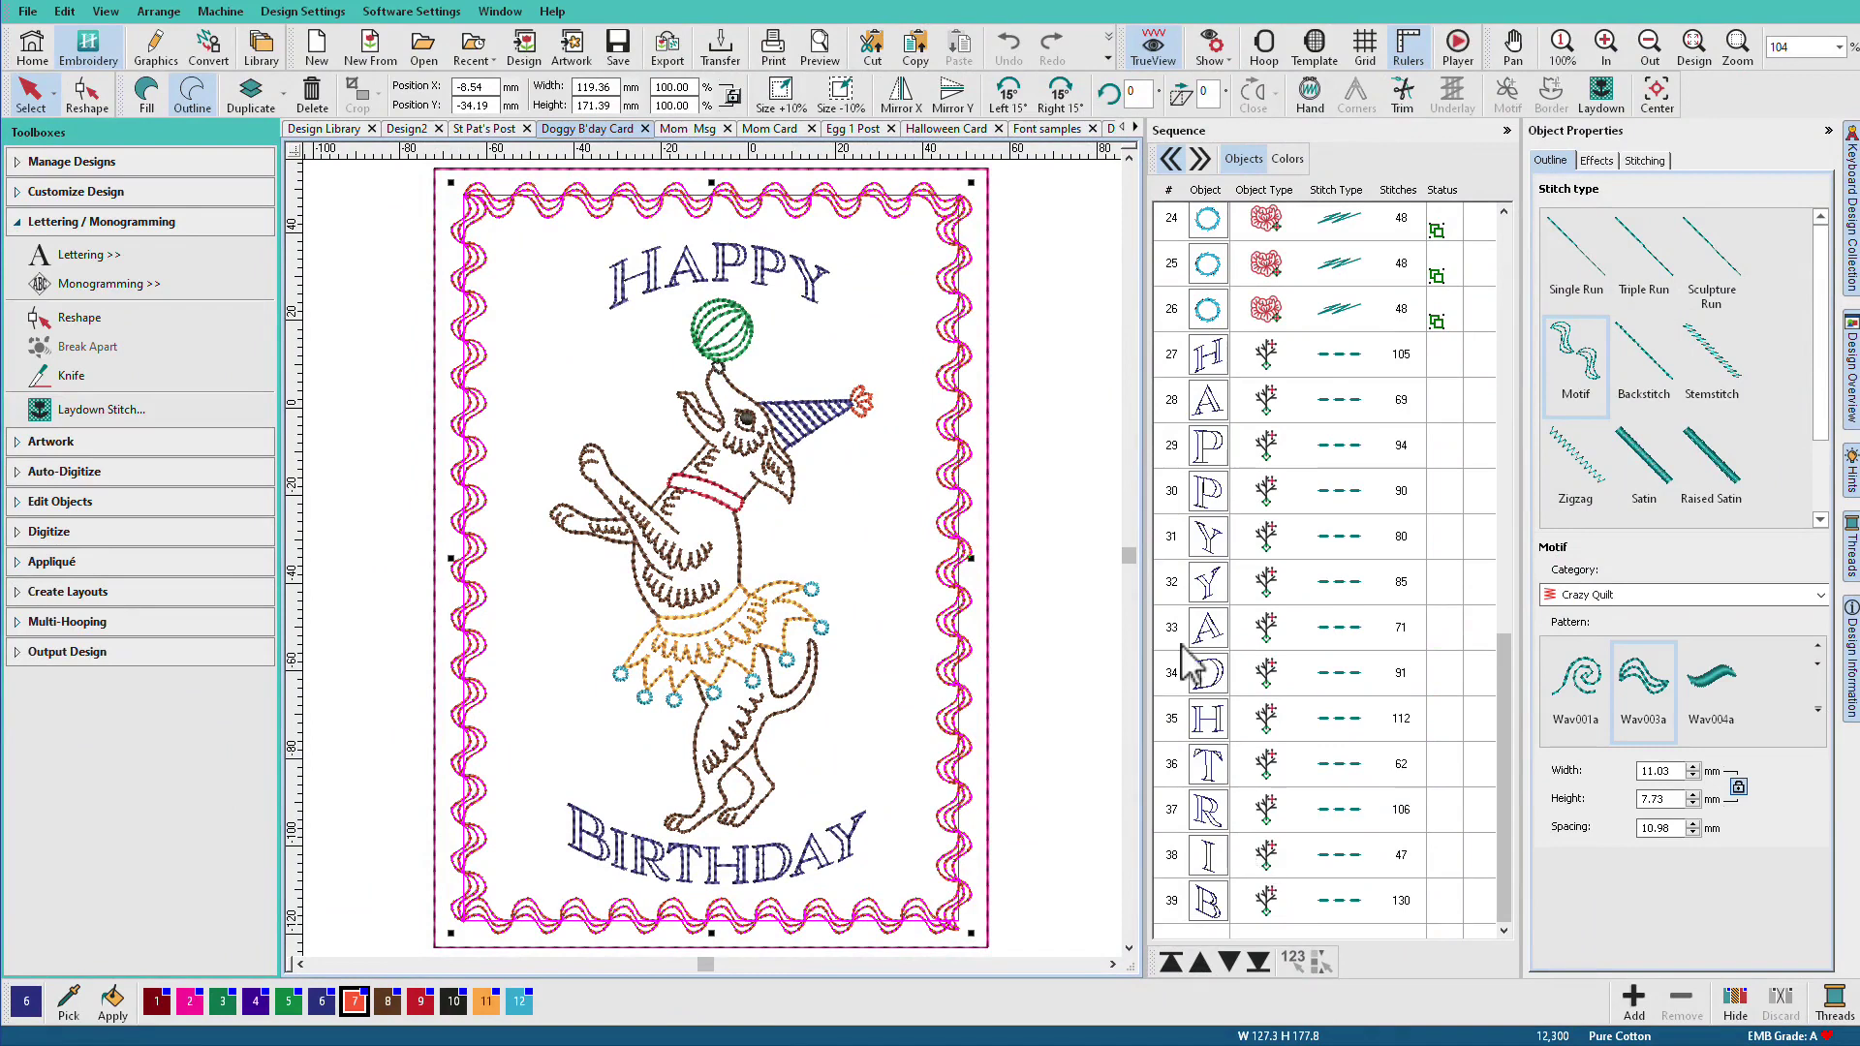
click(1211, 368)
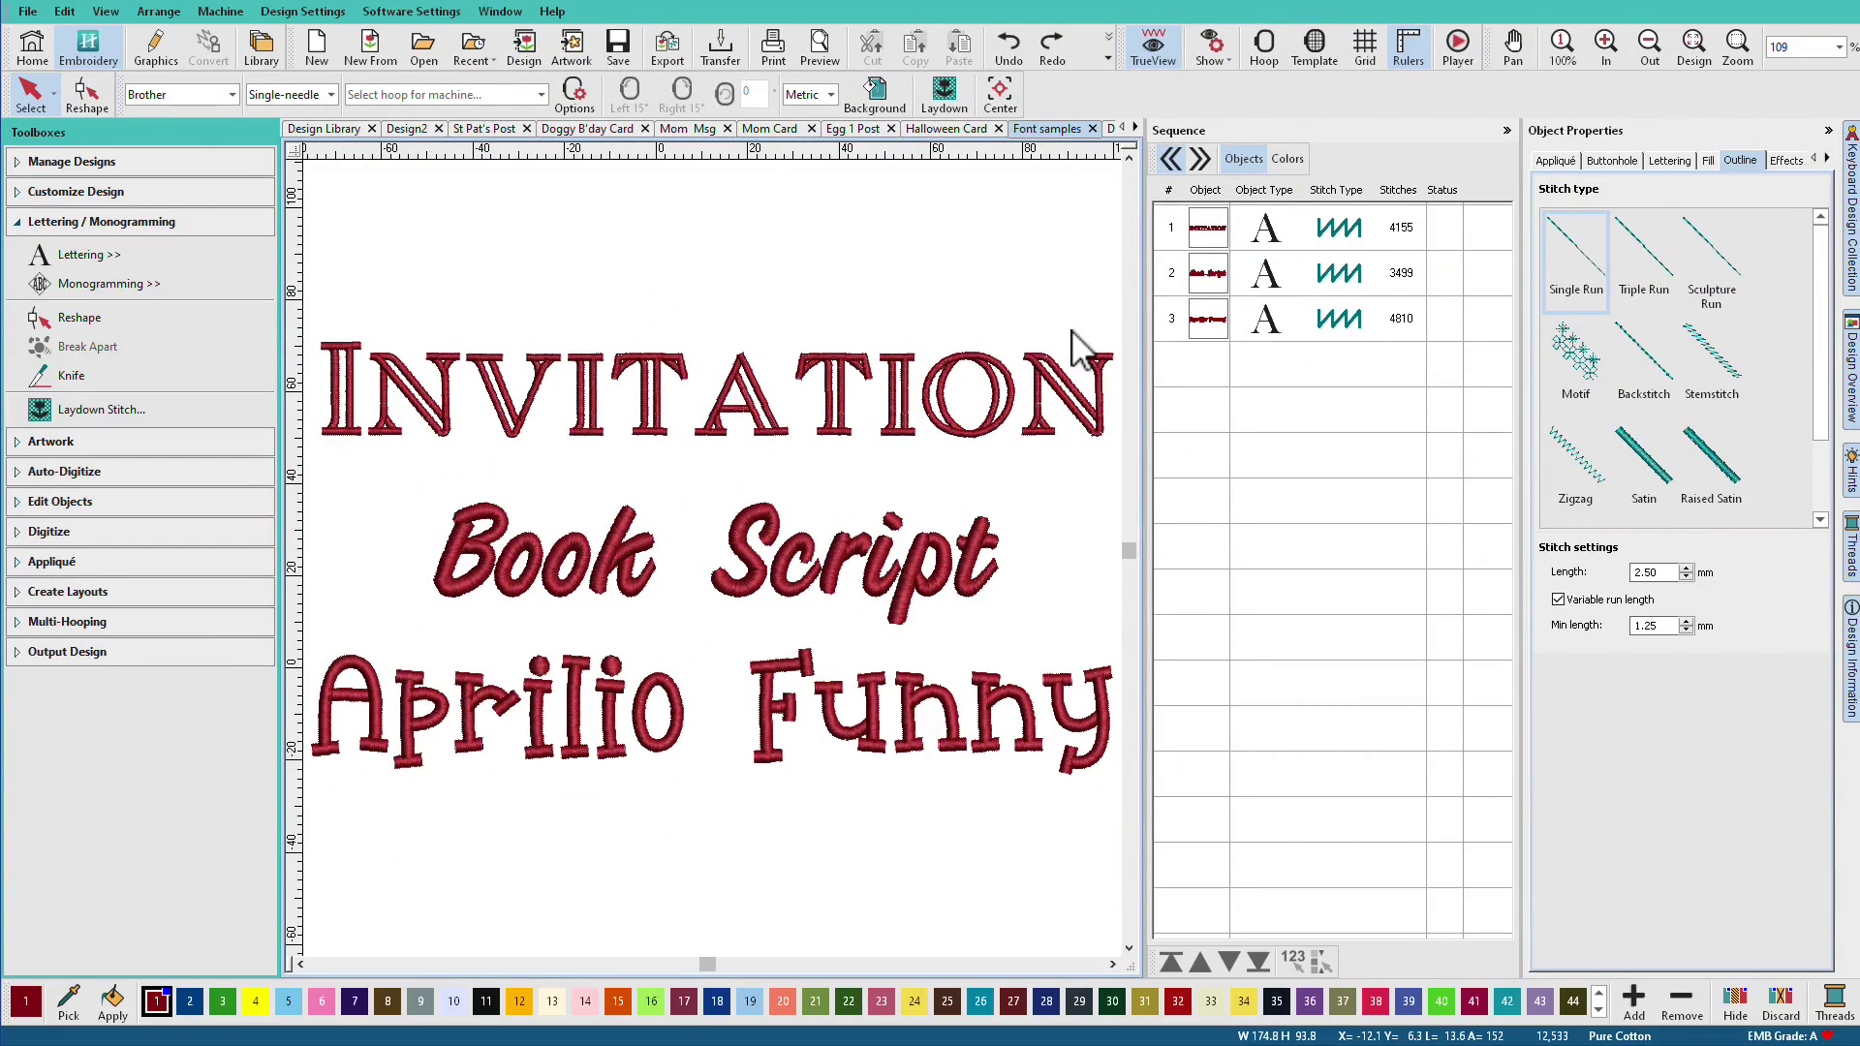
Create Triple Run object outlines around the Book Script lettering, with offset outlines turned off.
click(781, 599)
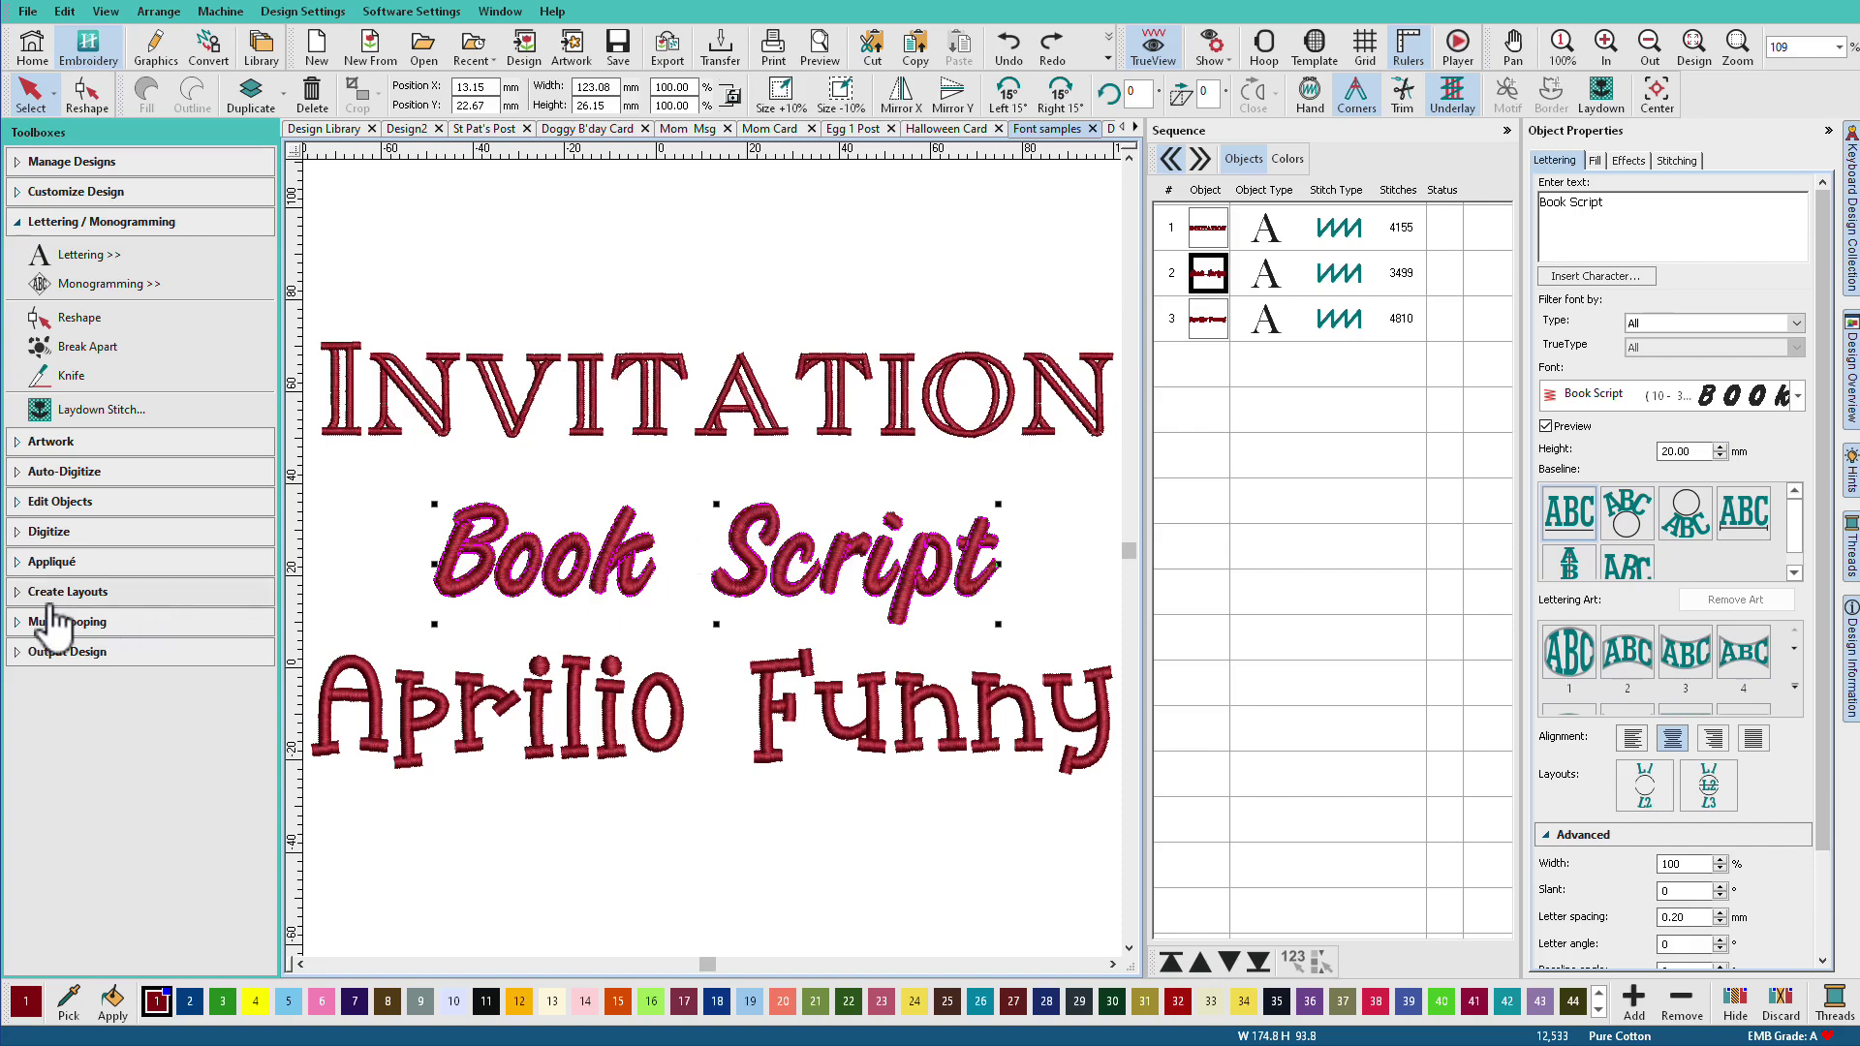
click(18, 594)
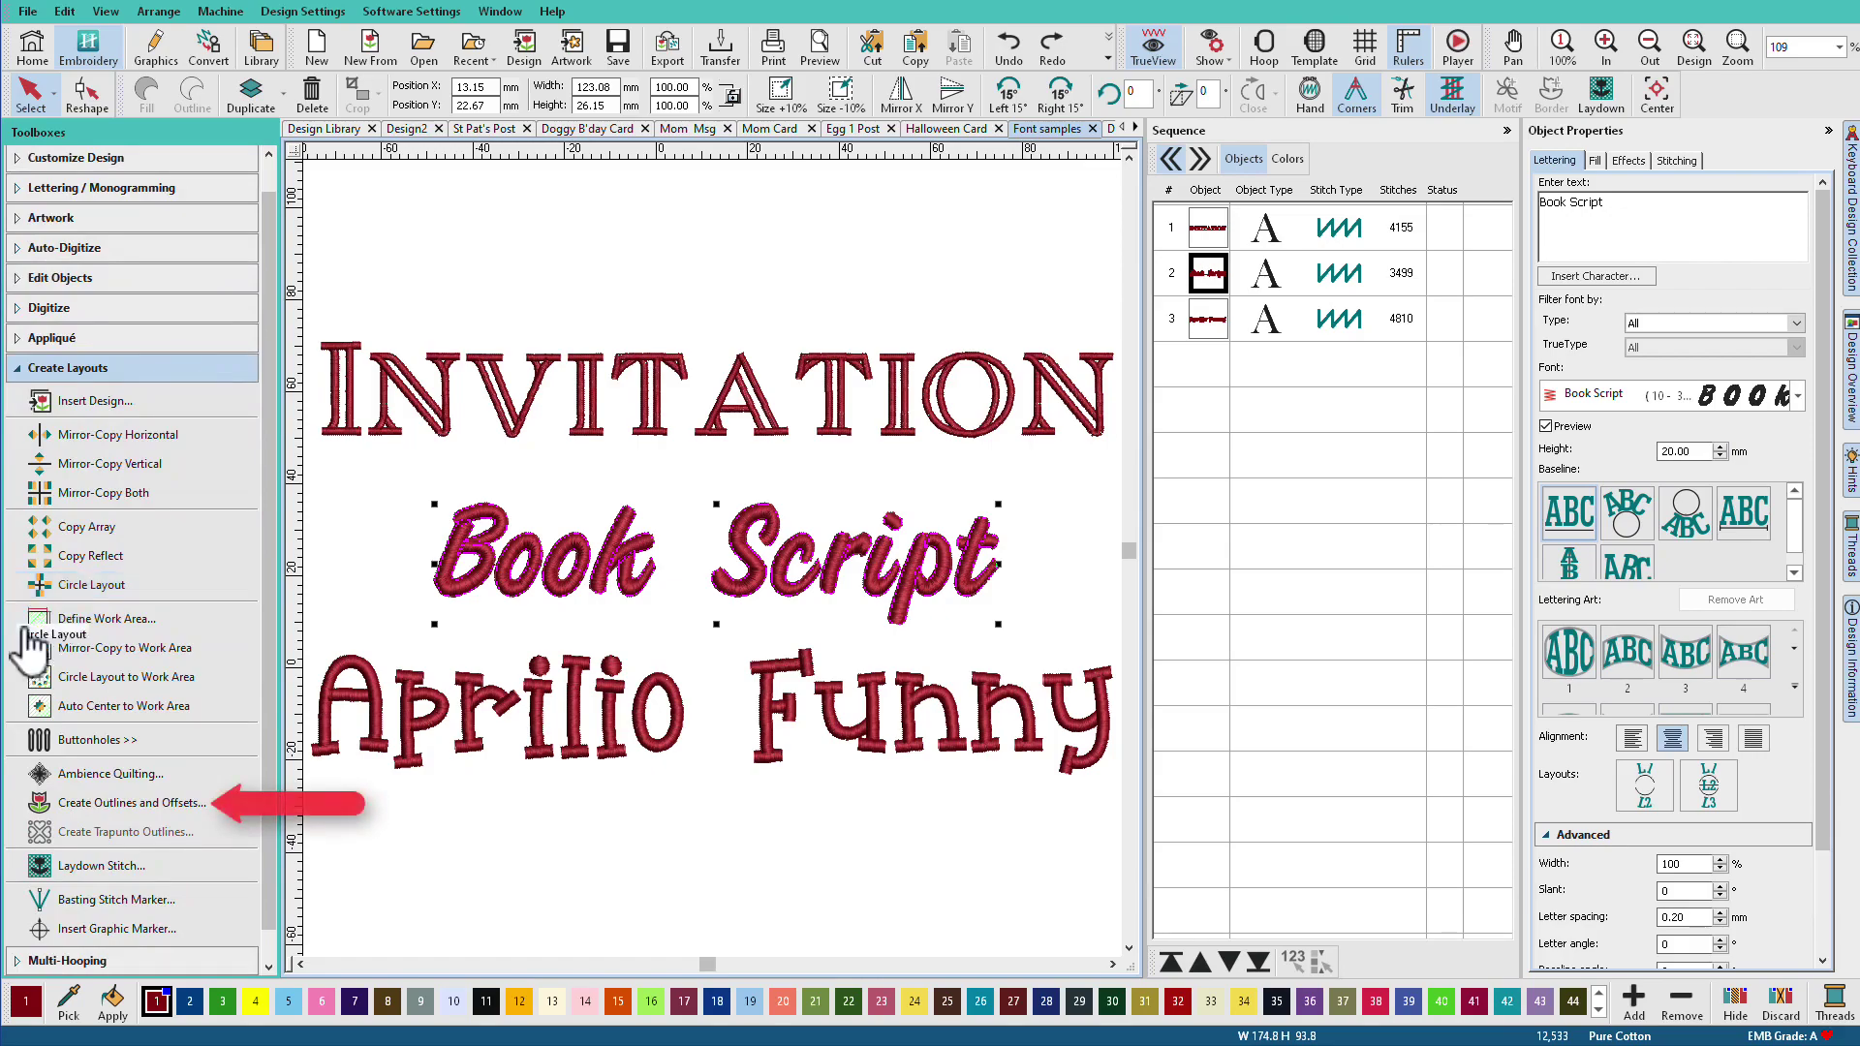
click(140, 802)
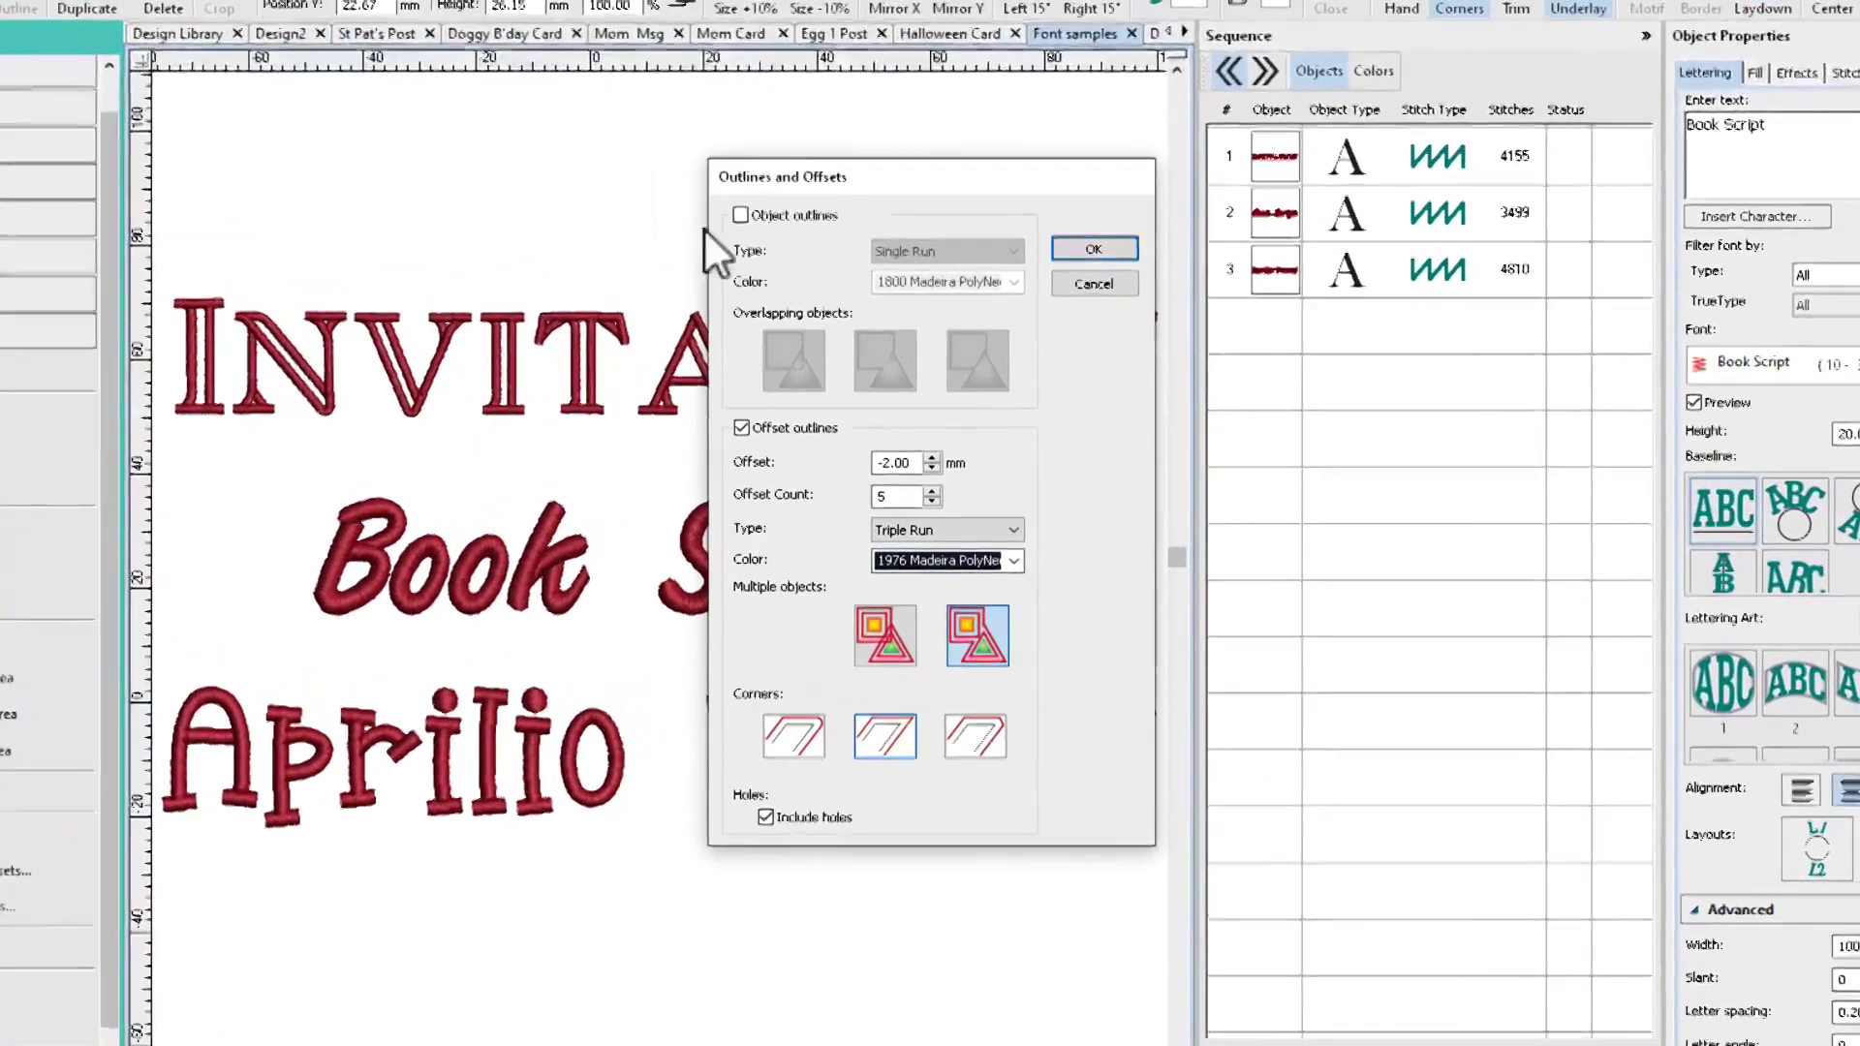
click(741, 214)
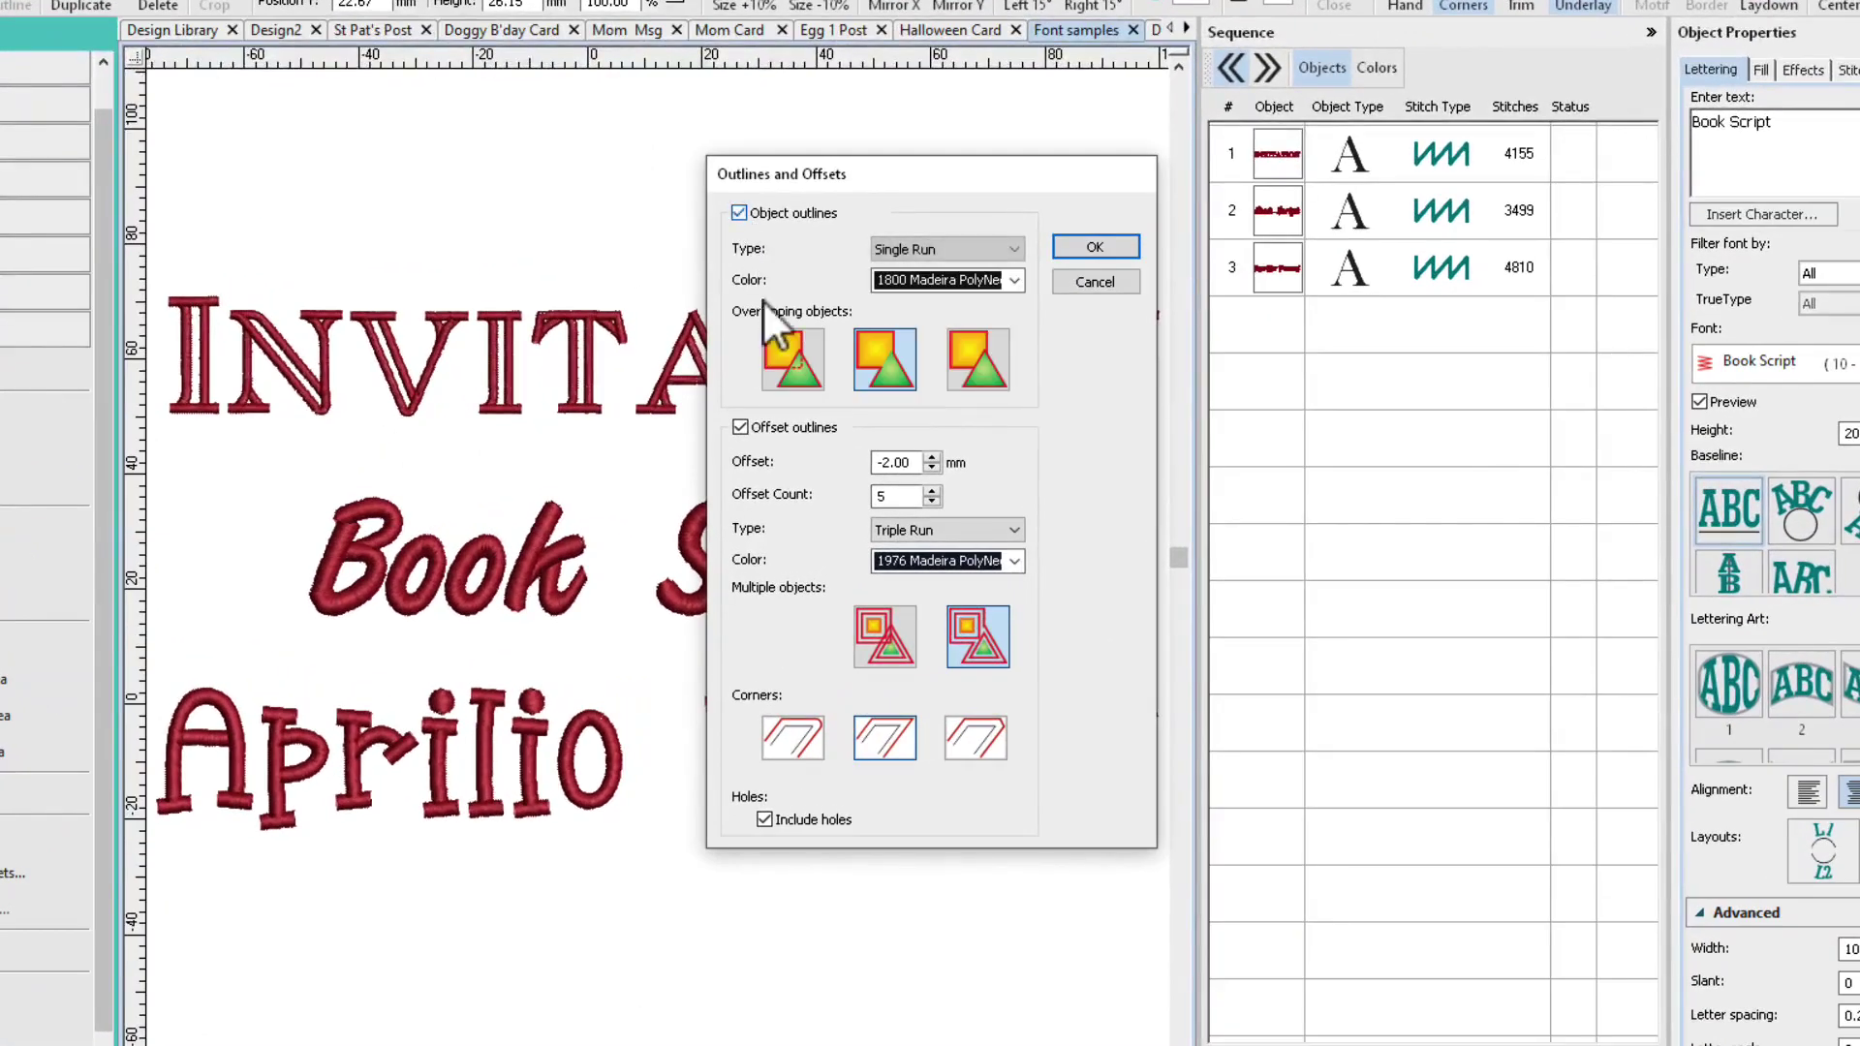
click(741, 427)
click(1013, 250)
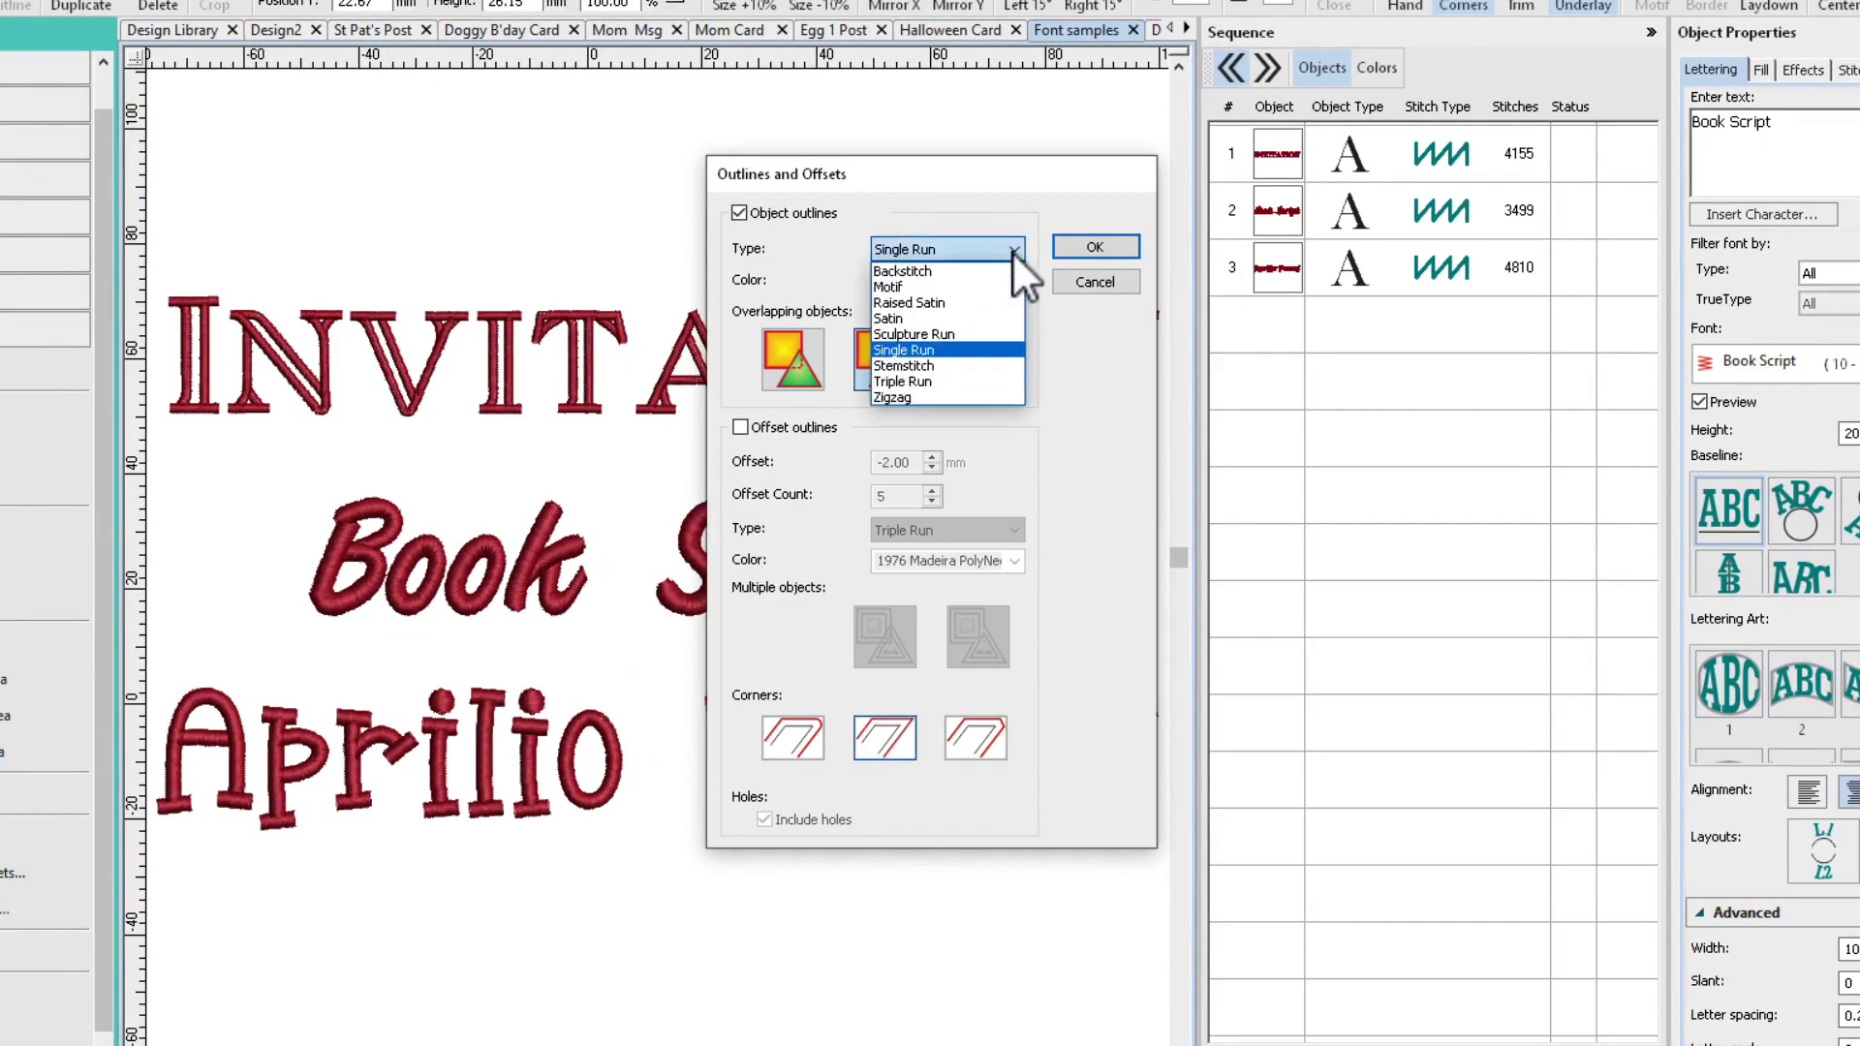
click(985, 395)
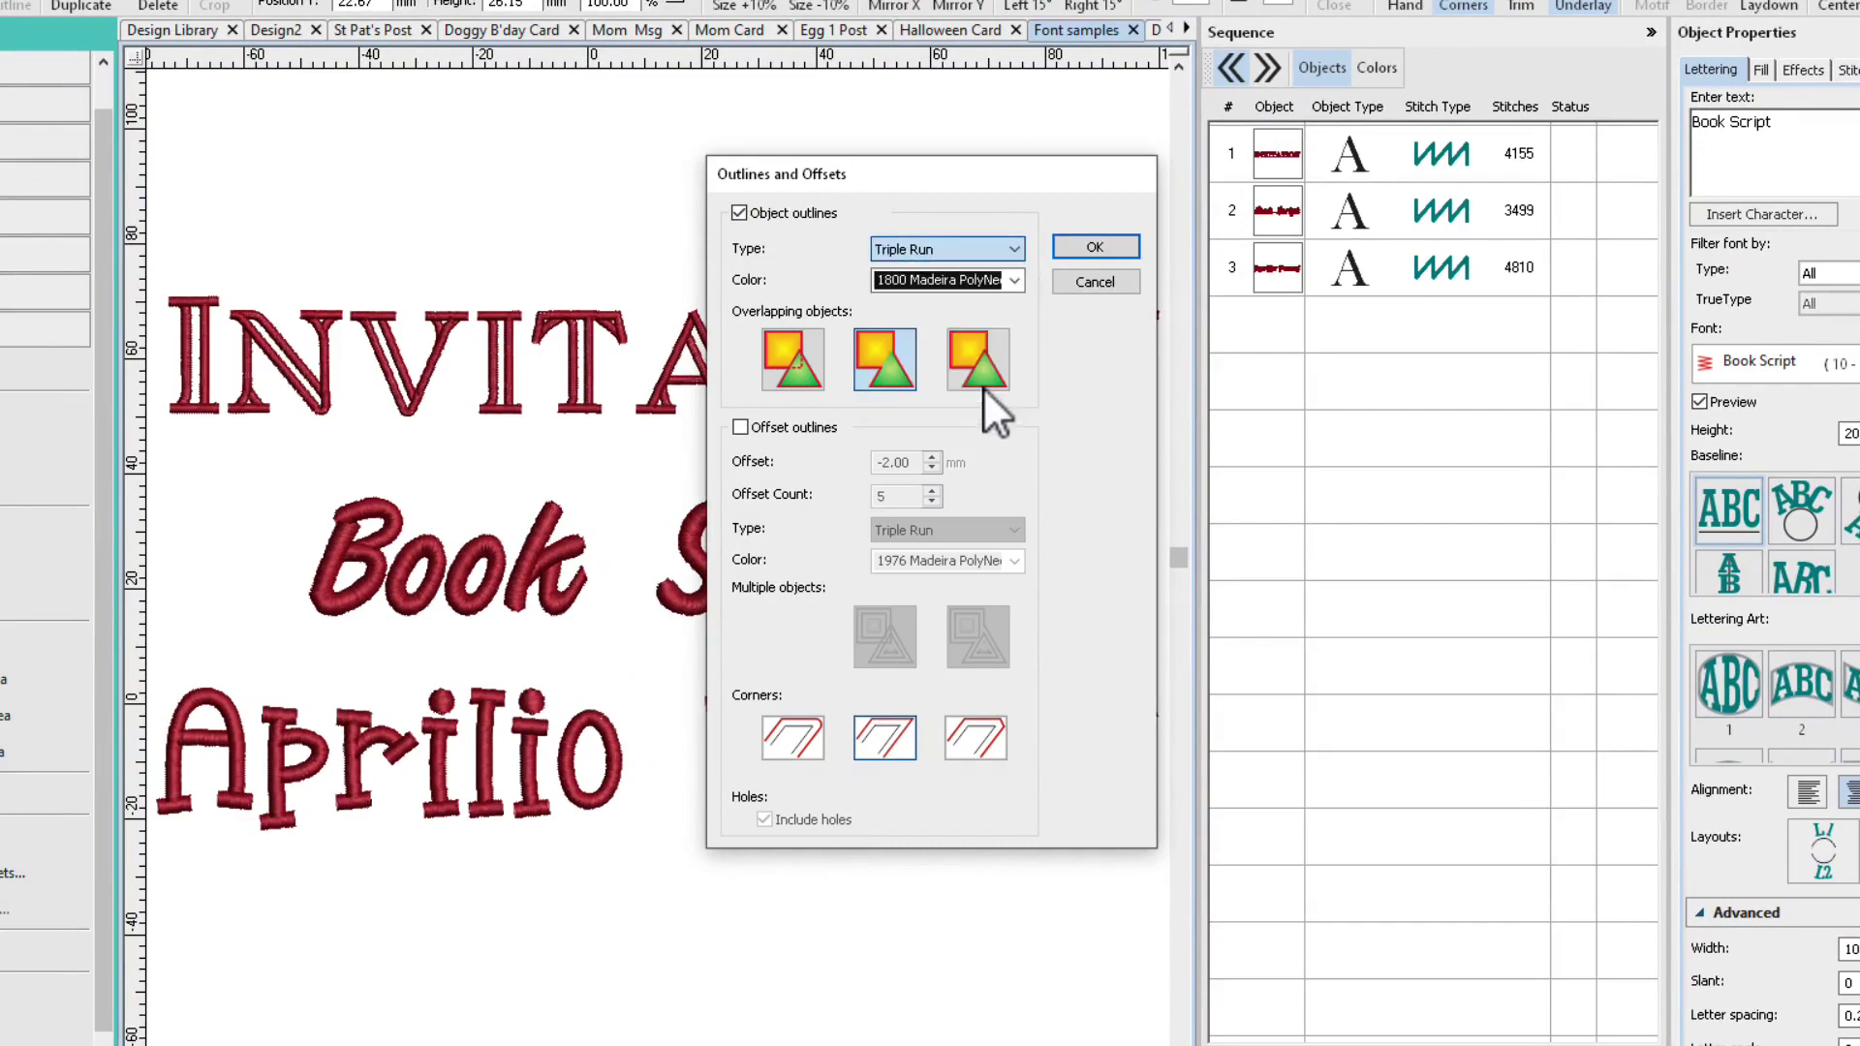
click(1108, 250)
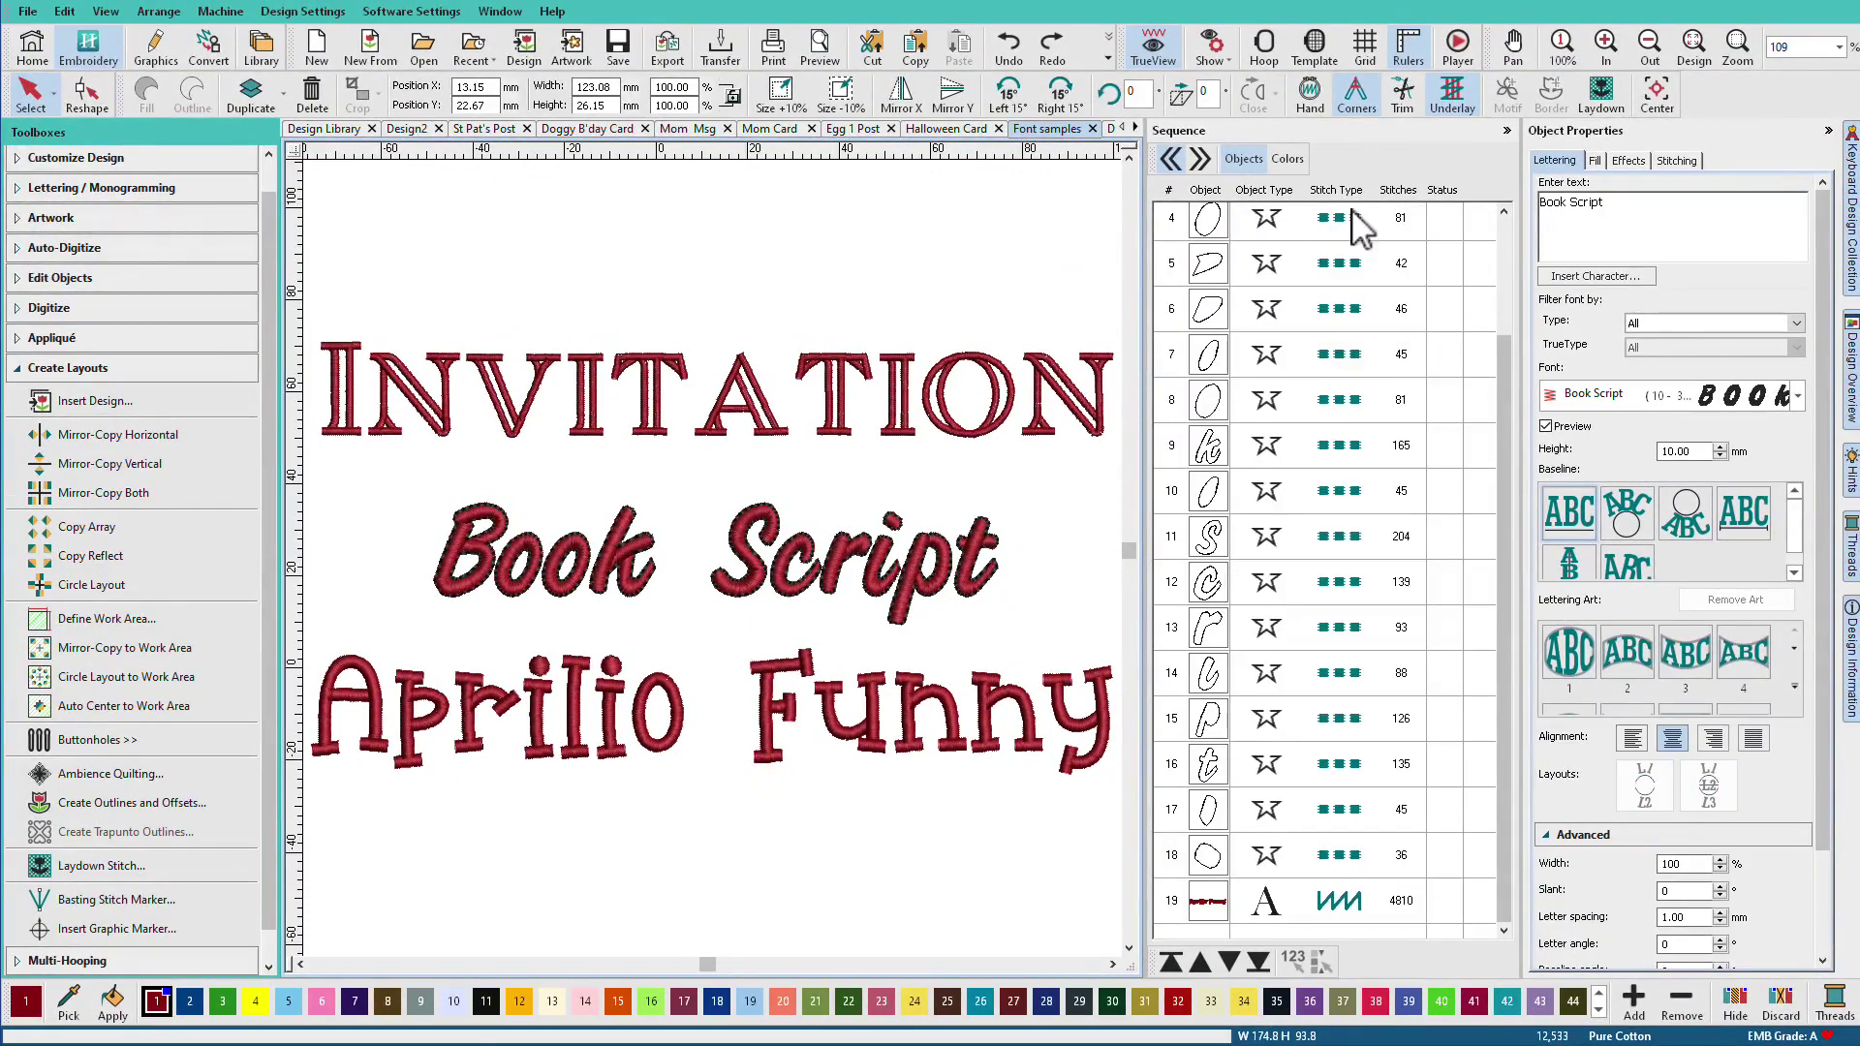
Hide the filled Book Script lettering object to preview its outlines alone.
key(Escape)
drag(1495, 404, 1492, 223)
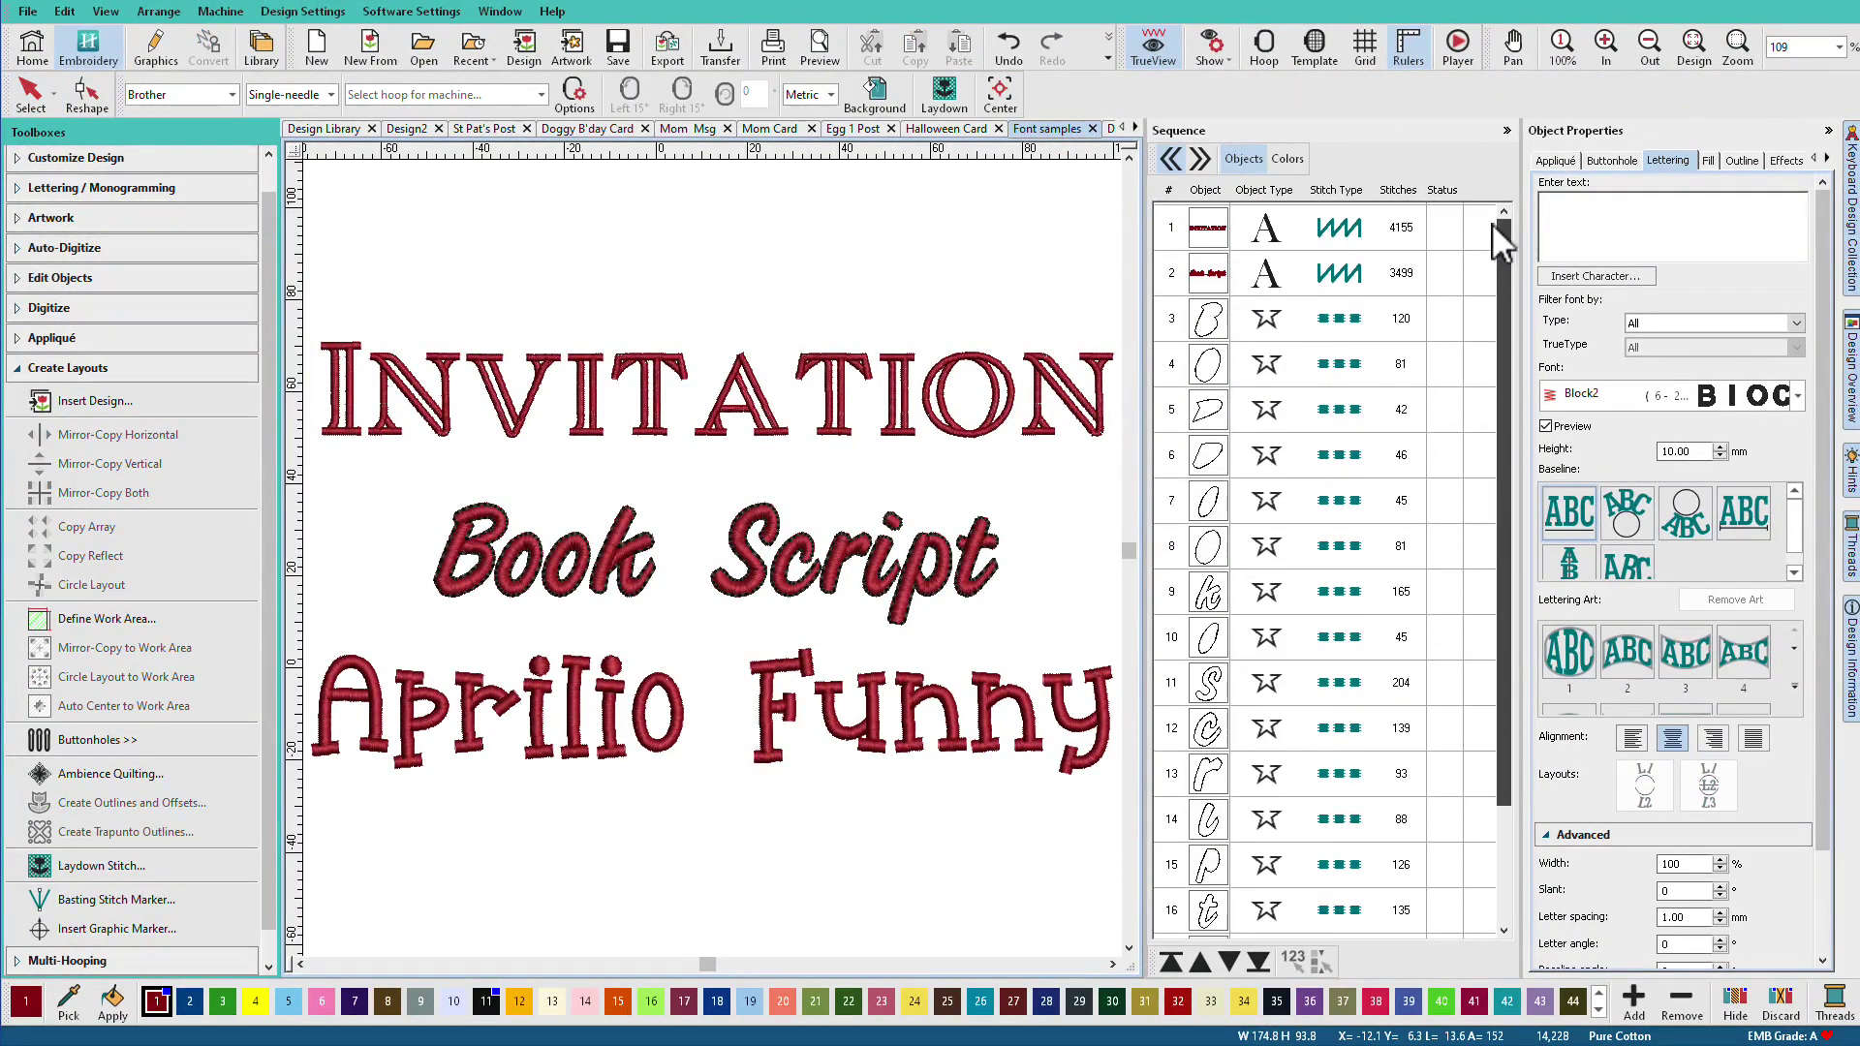
click(1209, 291)
click(1207, 283)
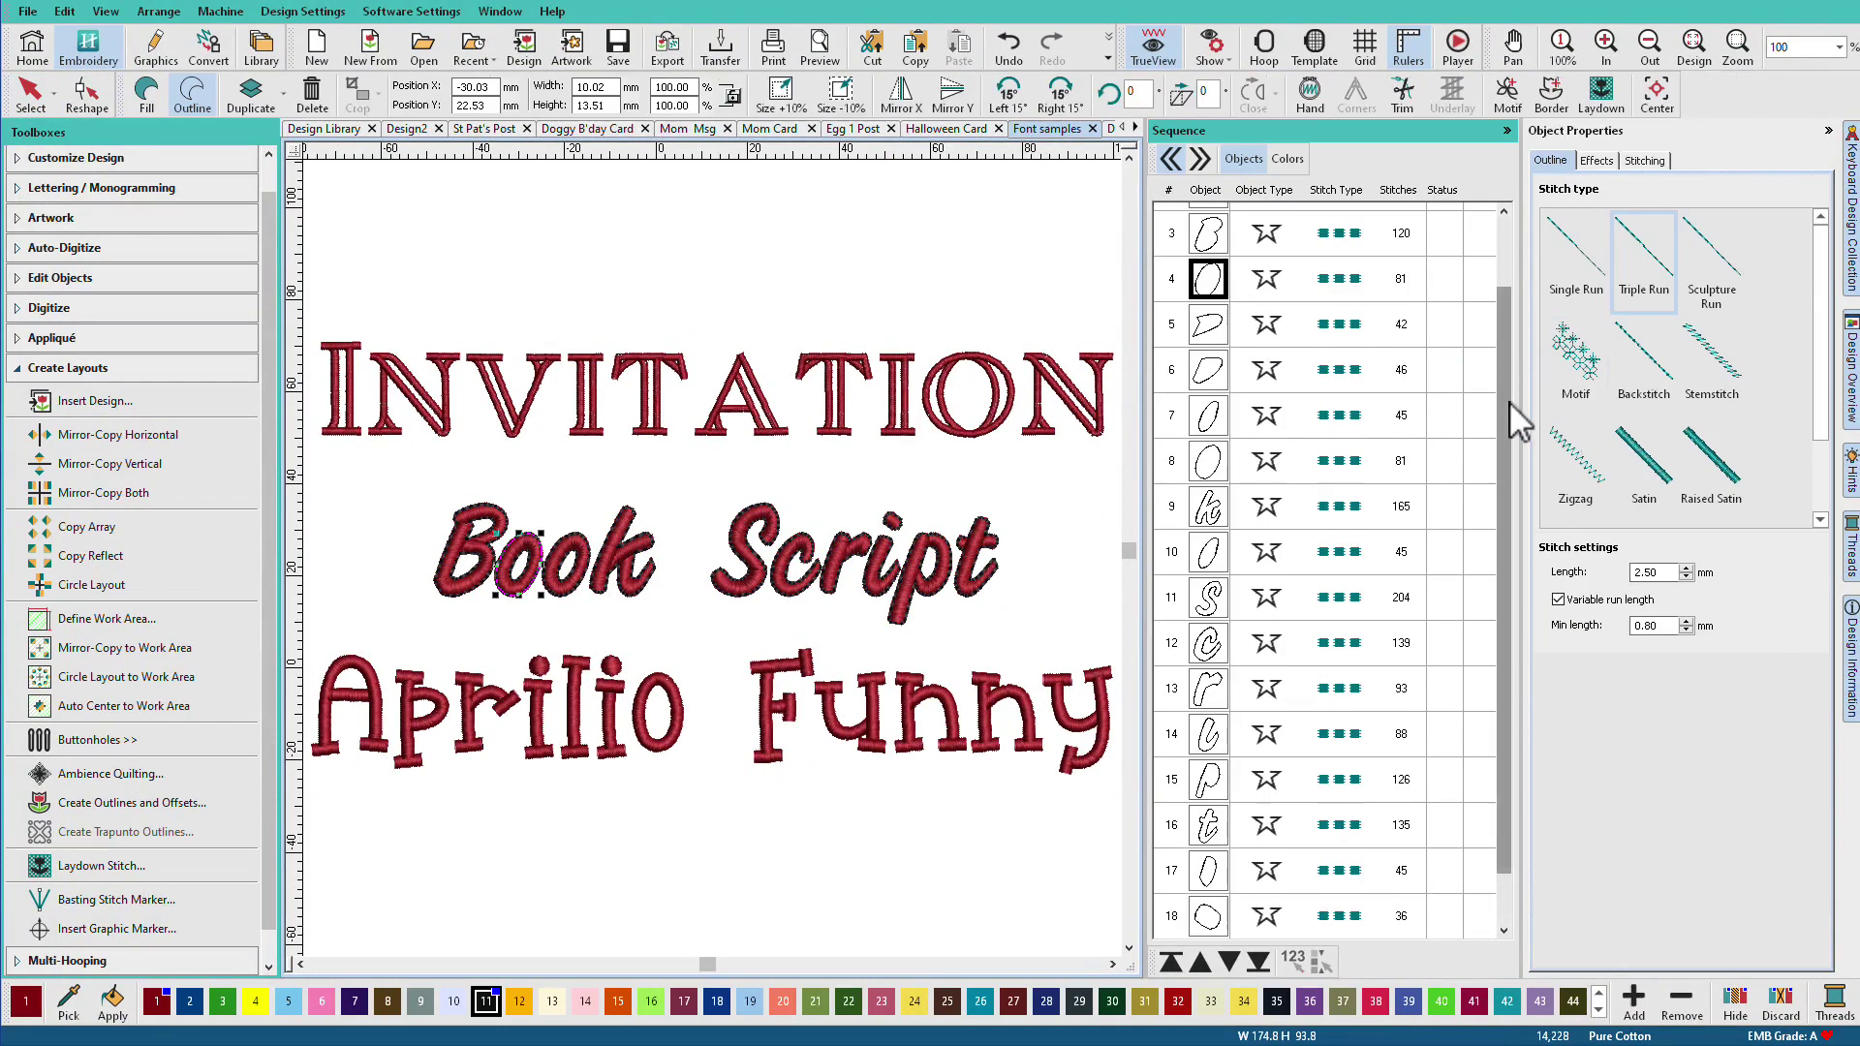
drag(1509, 402, 1461, 282)
click(1217, 276)
right_click(1219, 276)
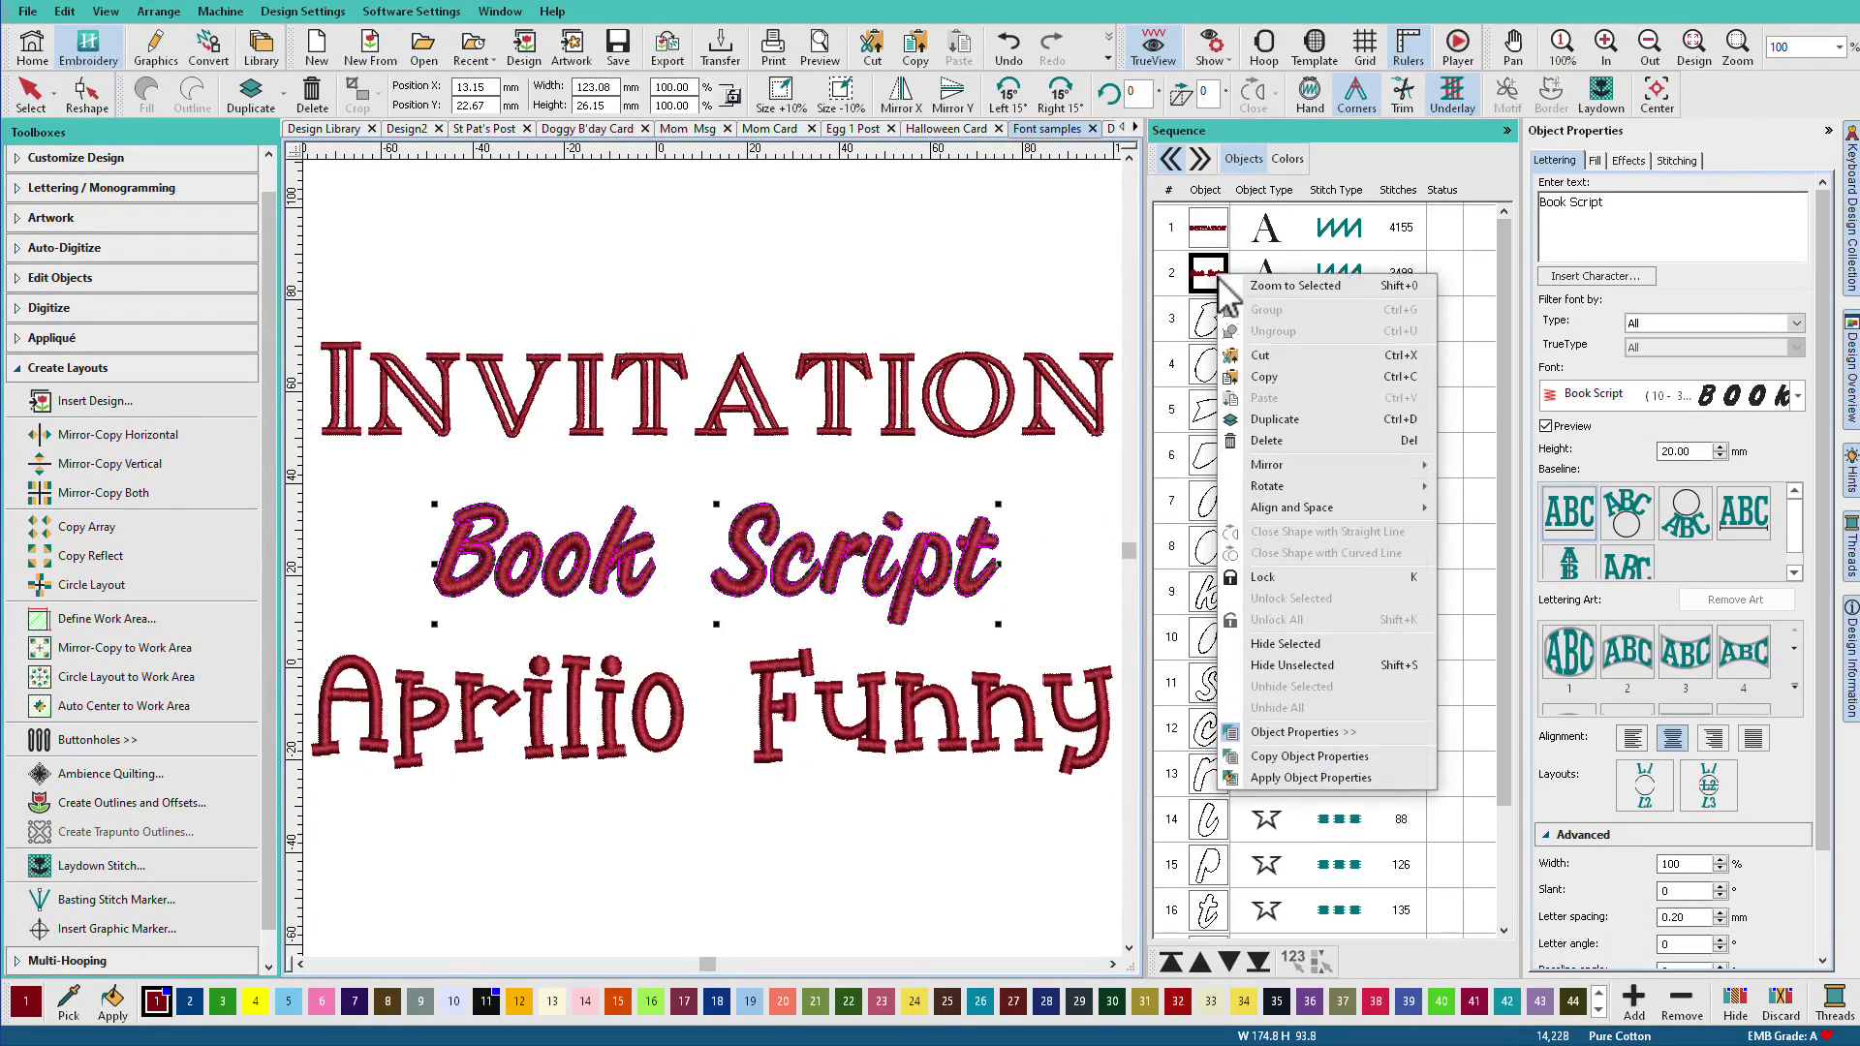
click(1290, 641)
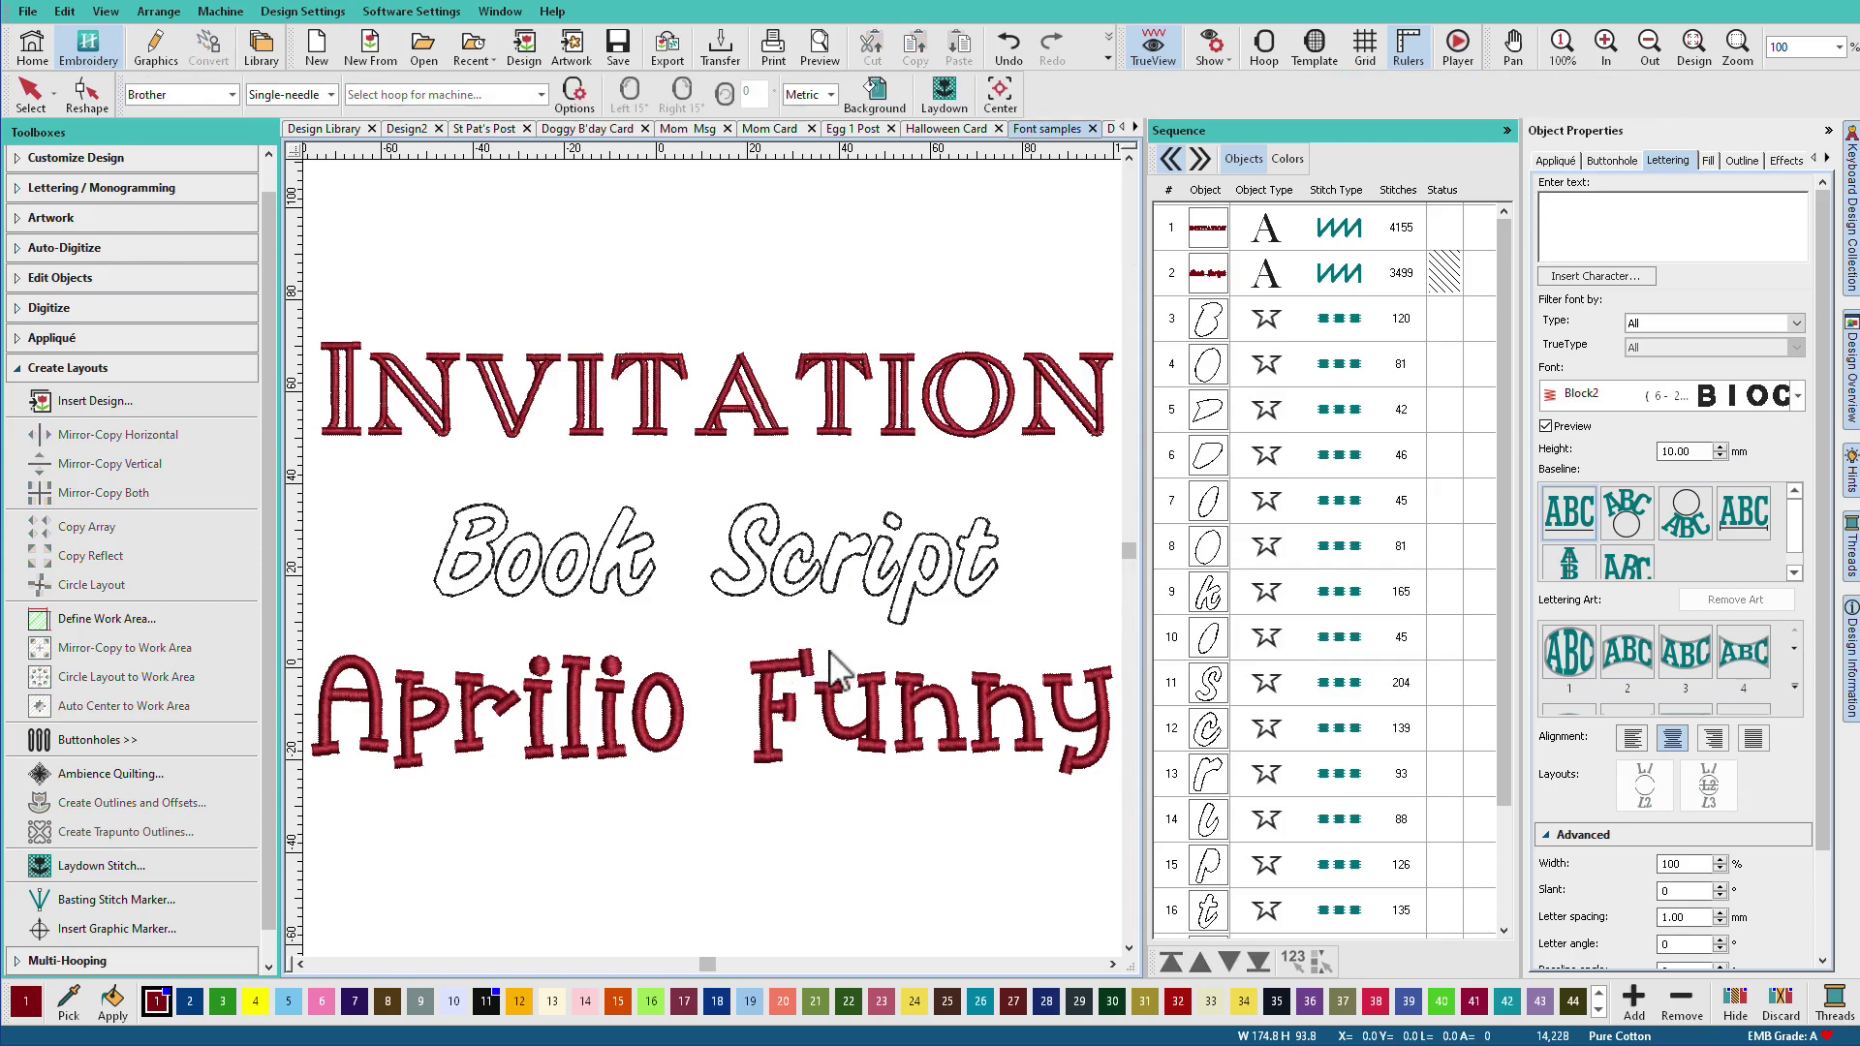
Unhide the filled Book Script lettering object.
click(1211, 274)
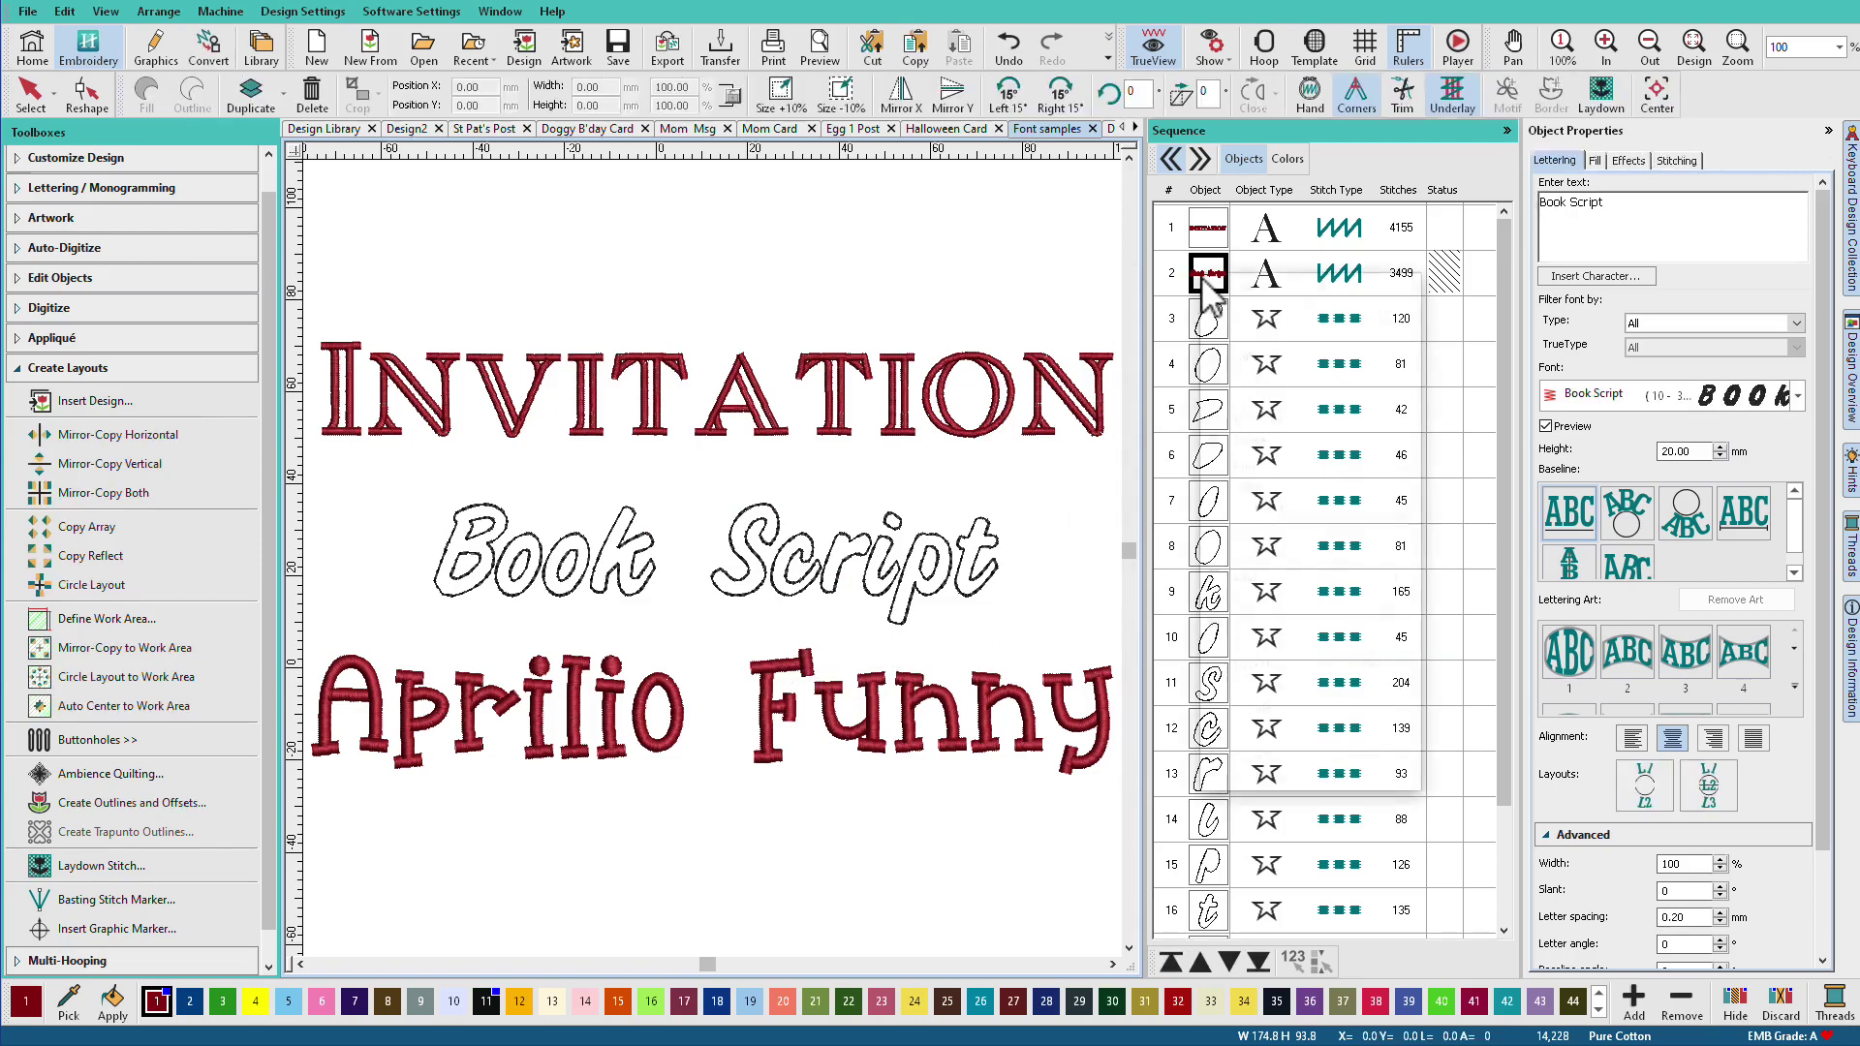
right_click(1204, 272)
click(1259, 686)
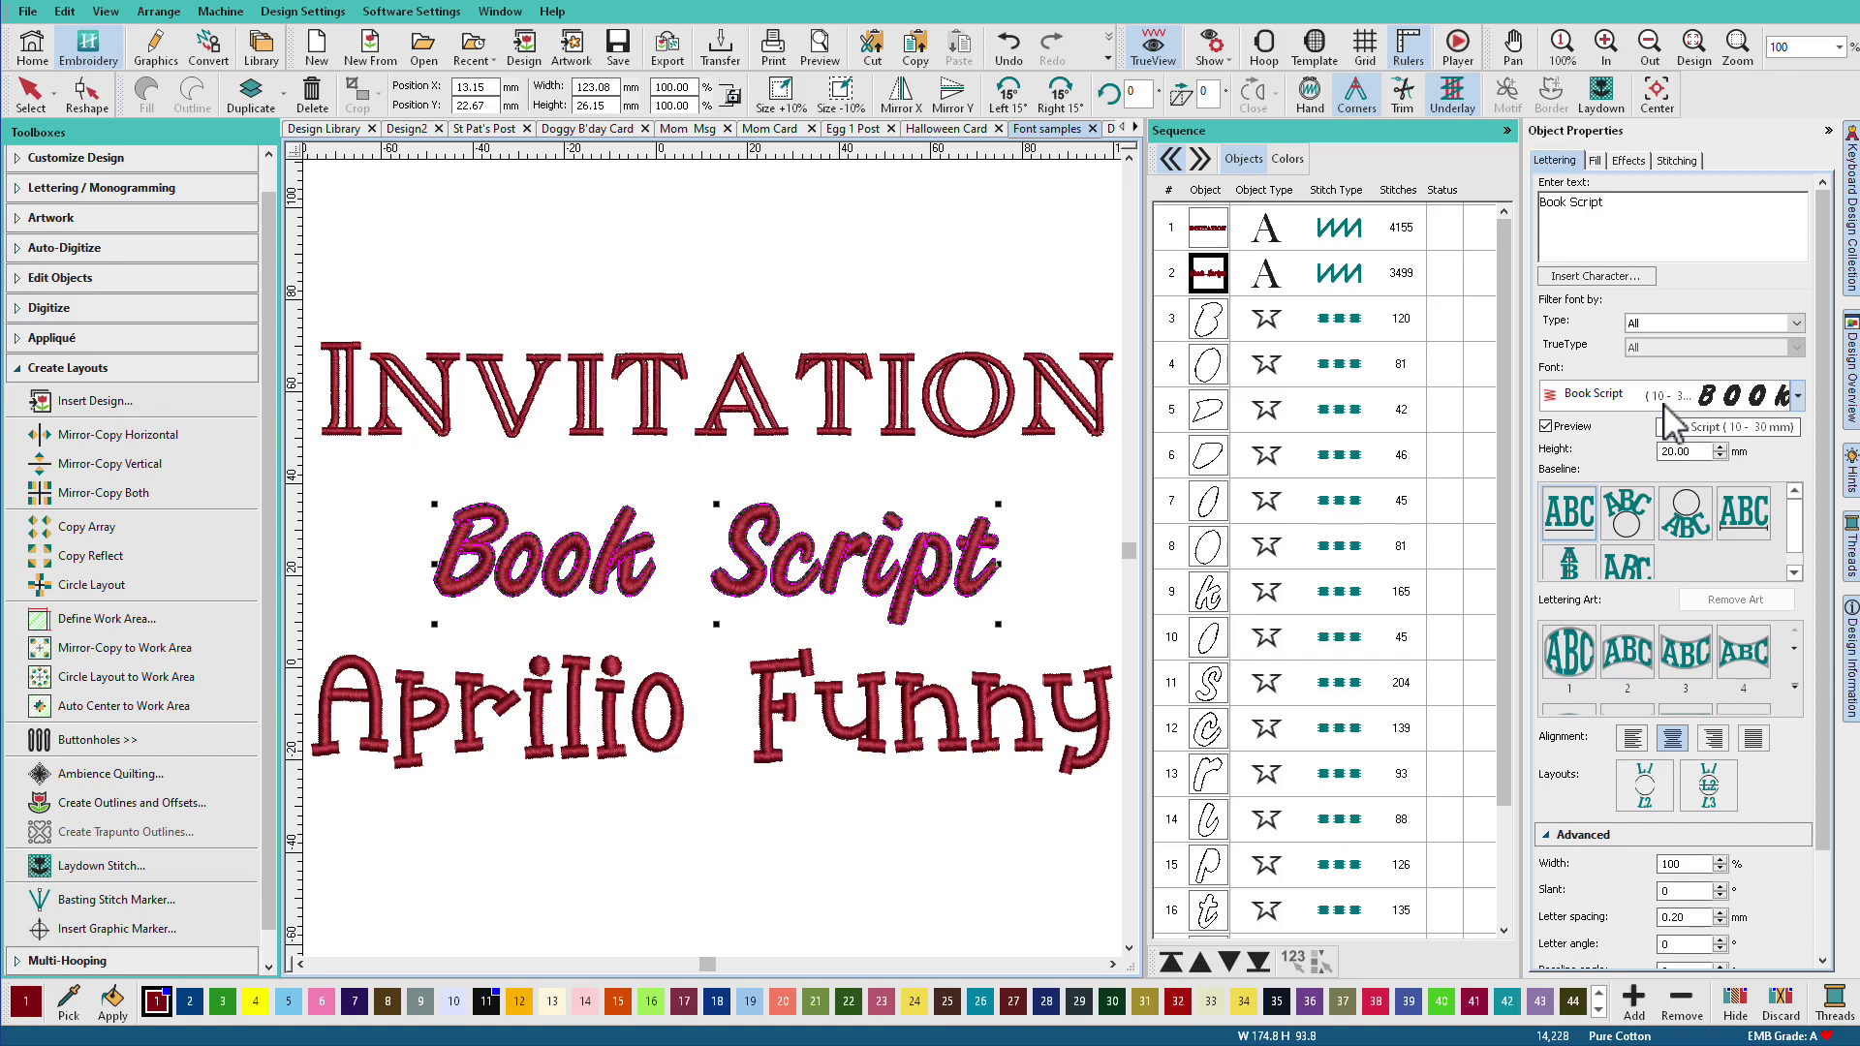
Create Triple Run object outlines around the Aprilio Funny lettering, keeping its TrueType font.
click(1103, 773)
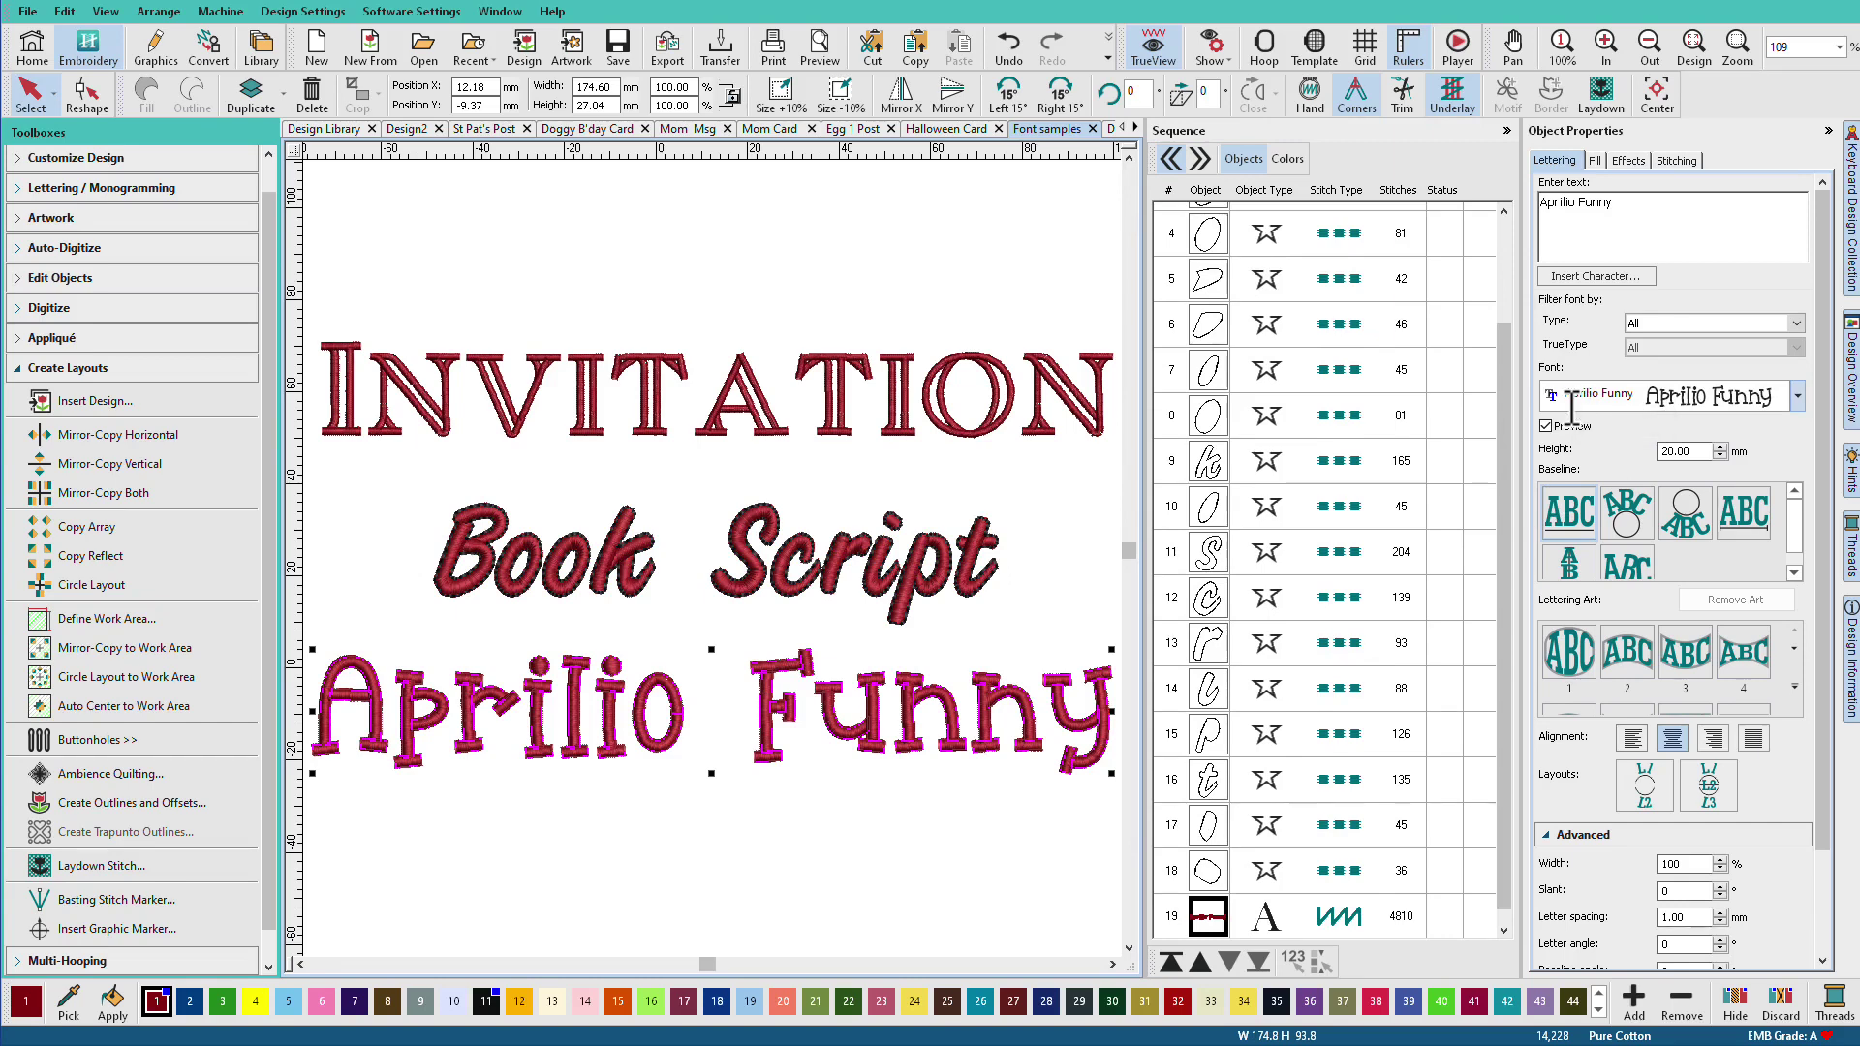
click(1796, 396)
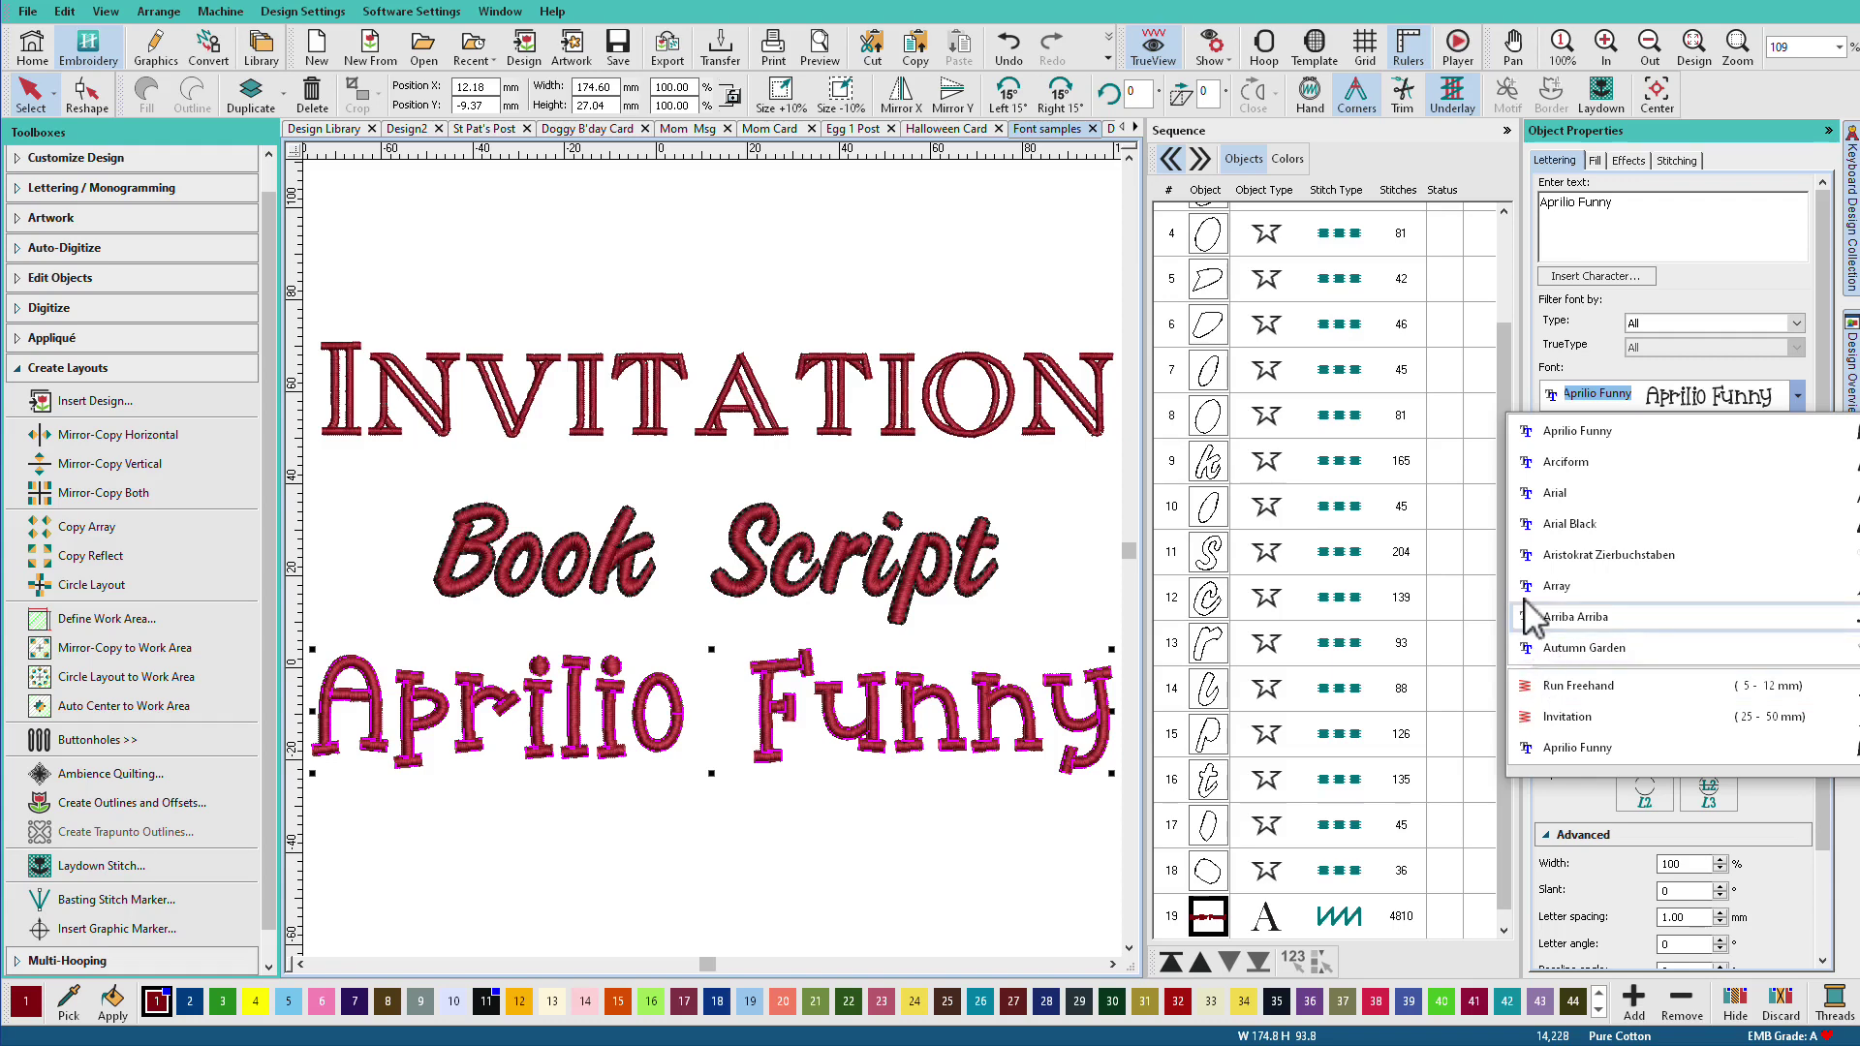
click(1596, 366)
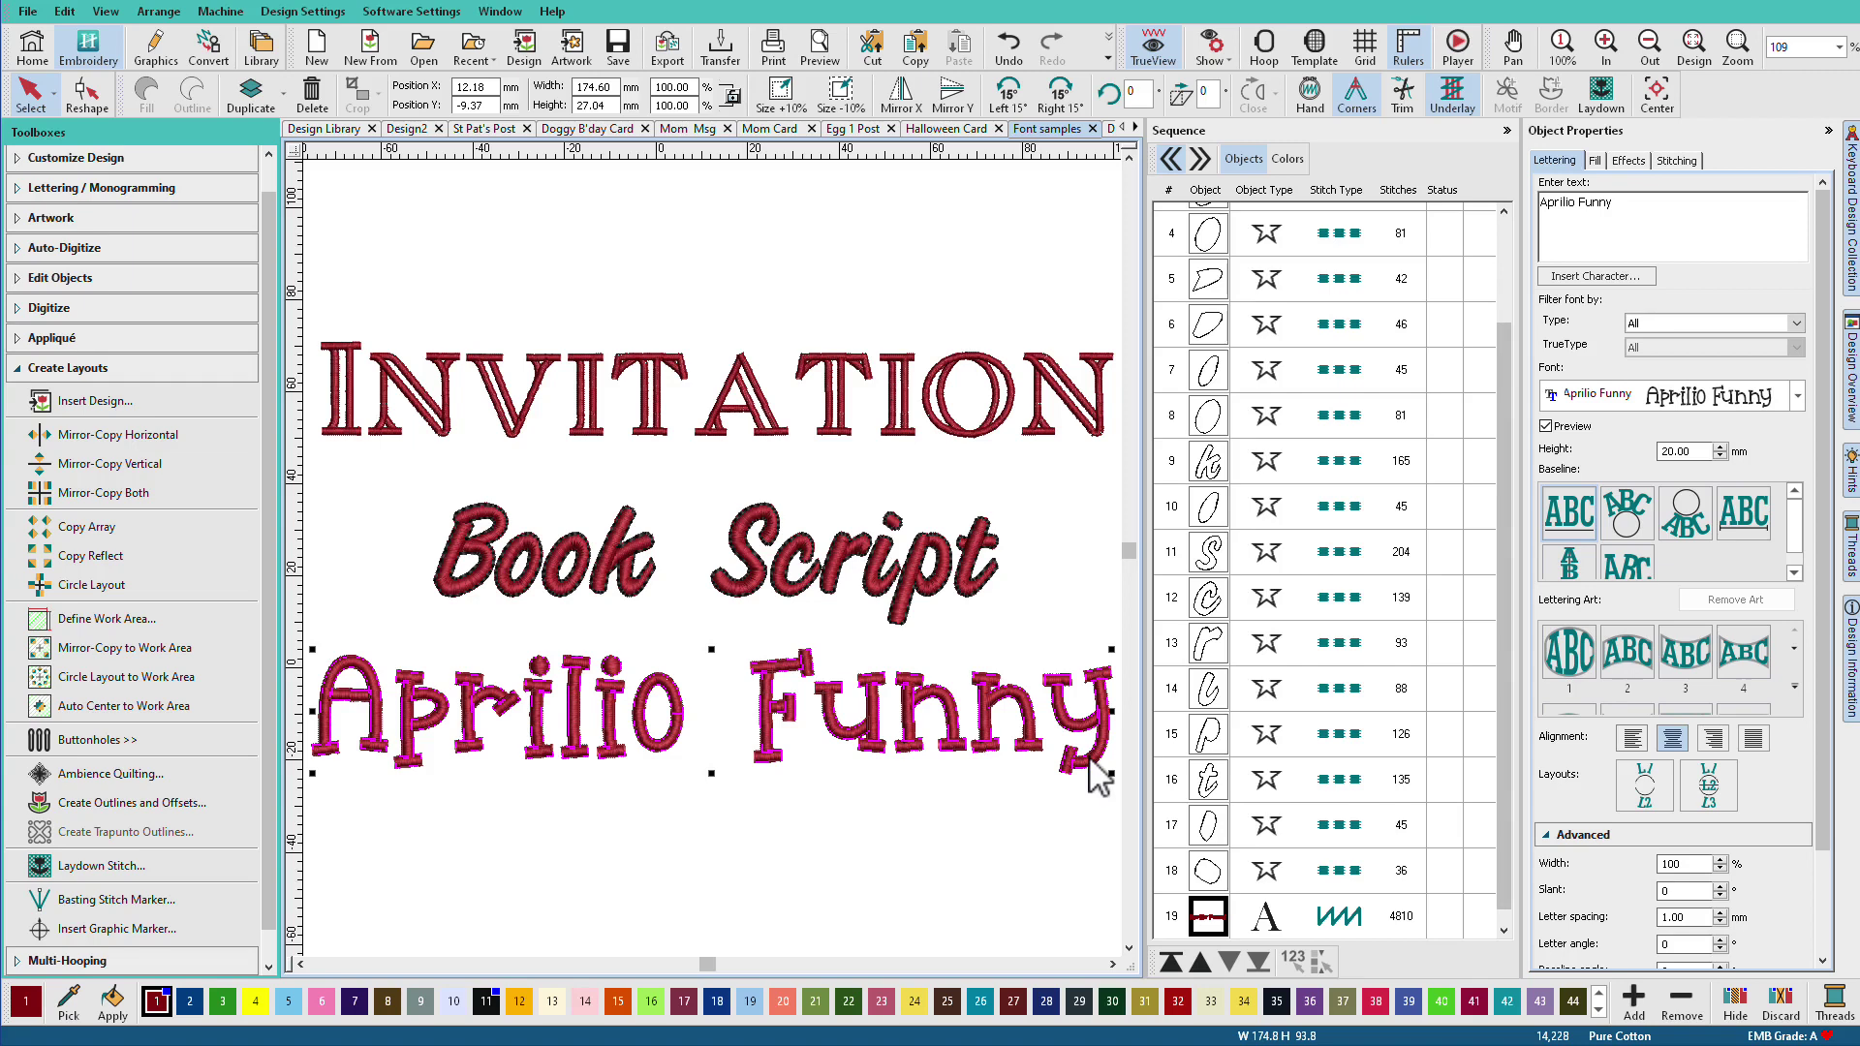
click(174, 802)
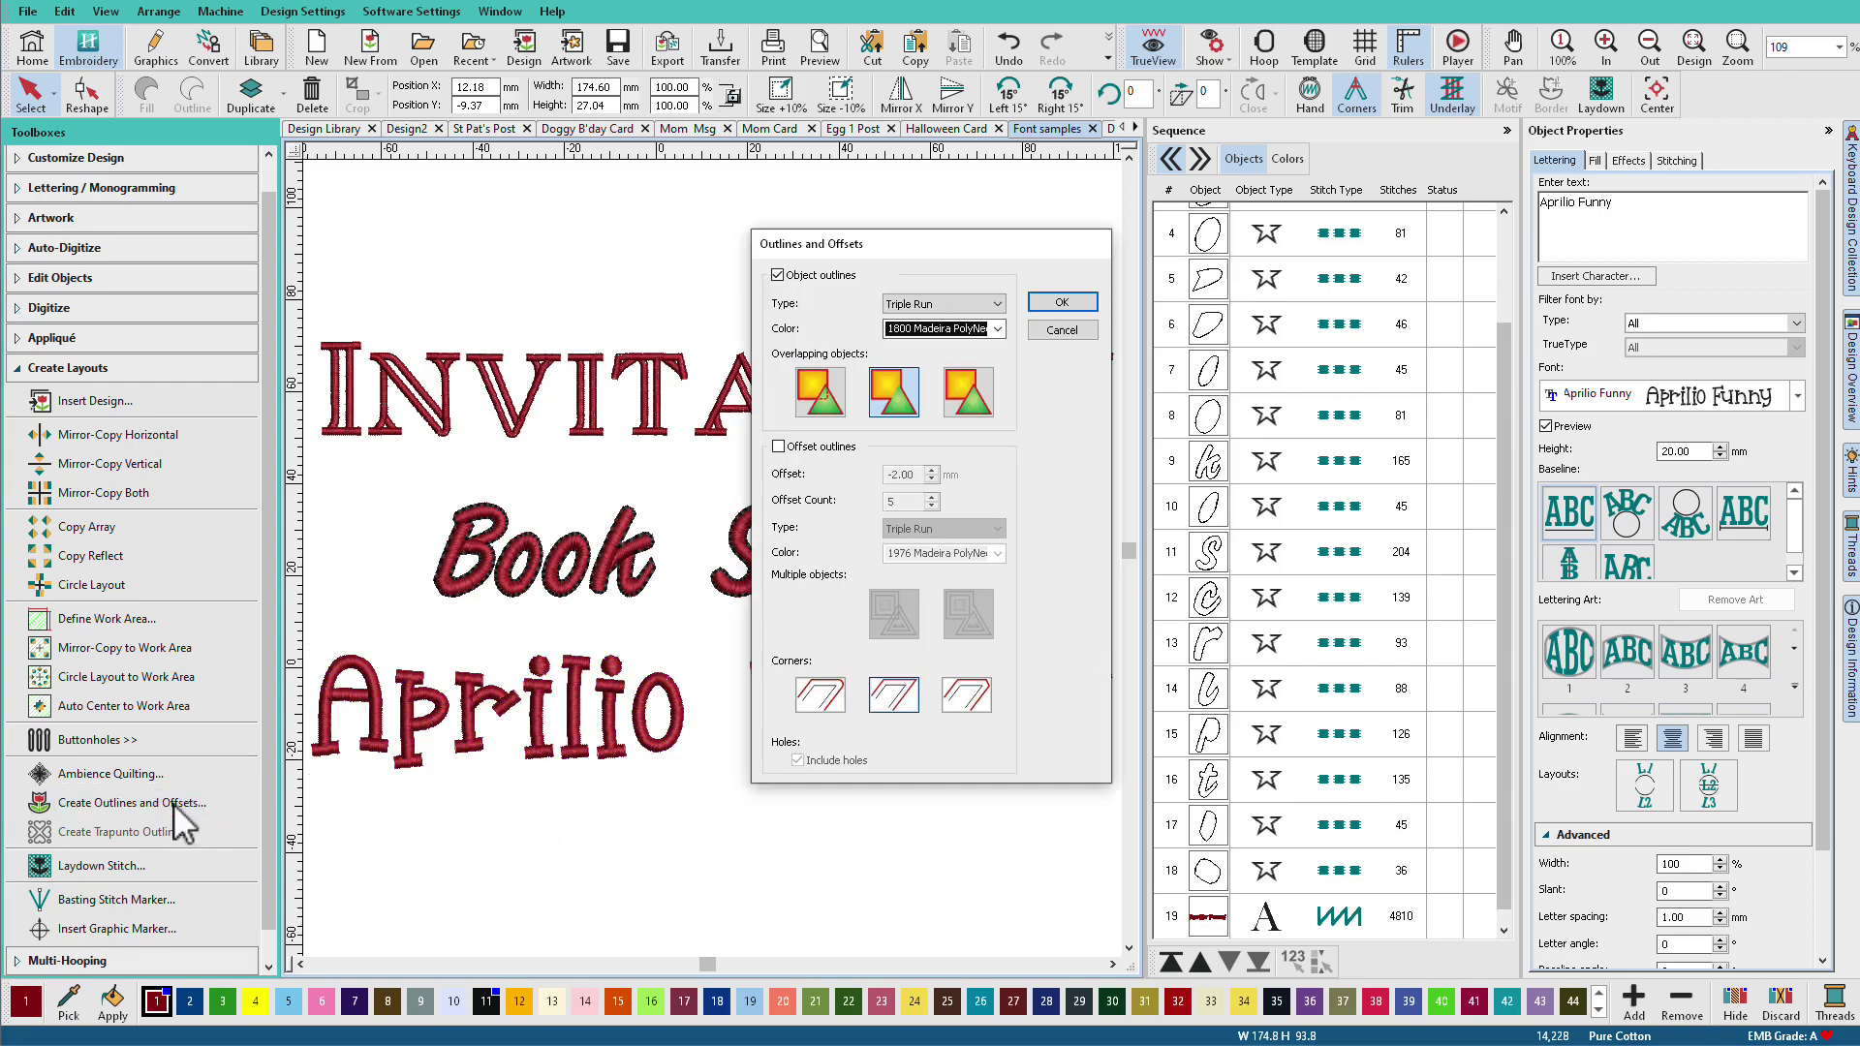
click(1089, 304)
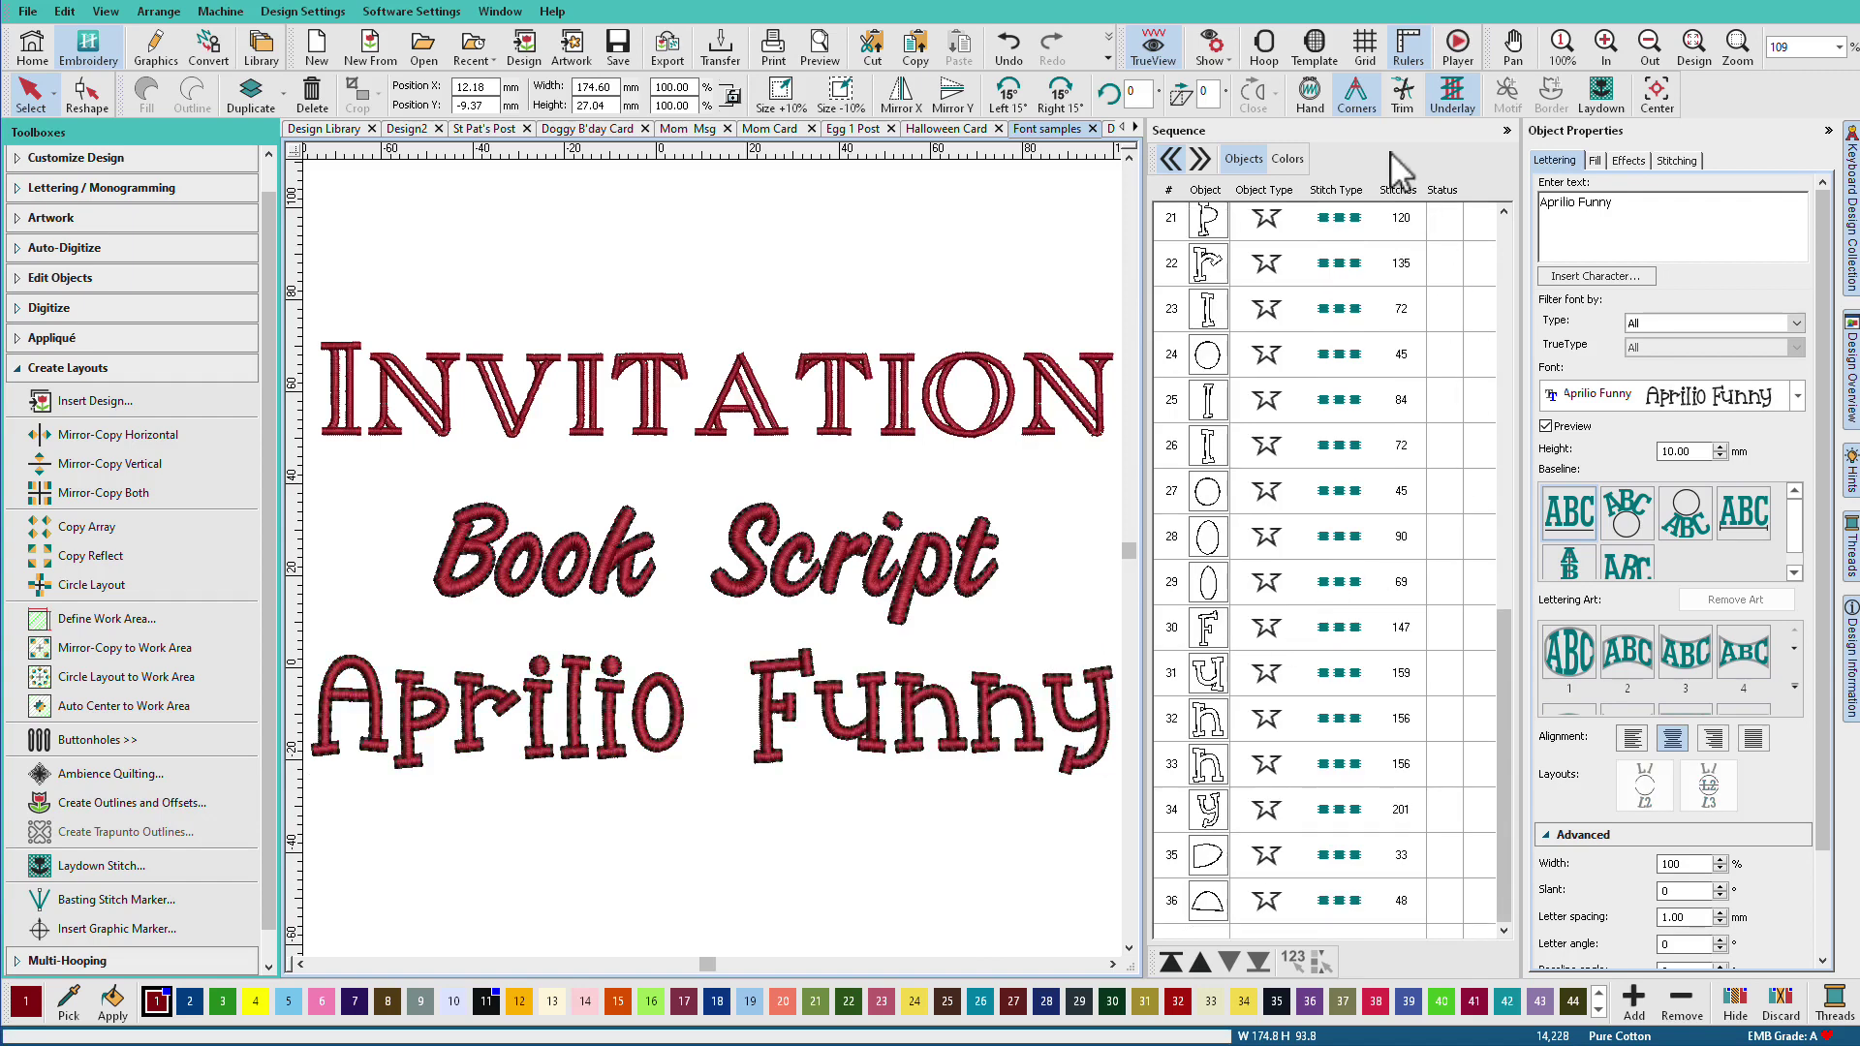
Hide the filled Aprilio Funny lettering using its entry in the colour sequence.
click(1290, 160)
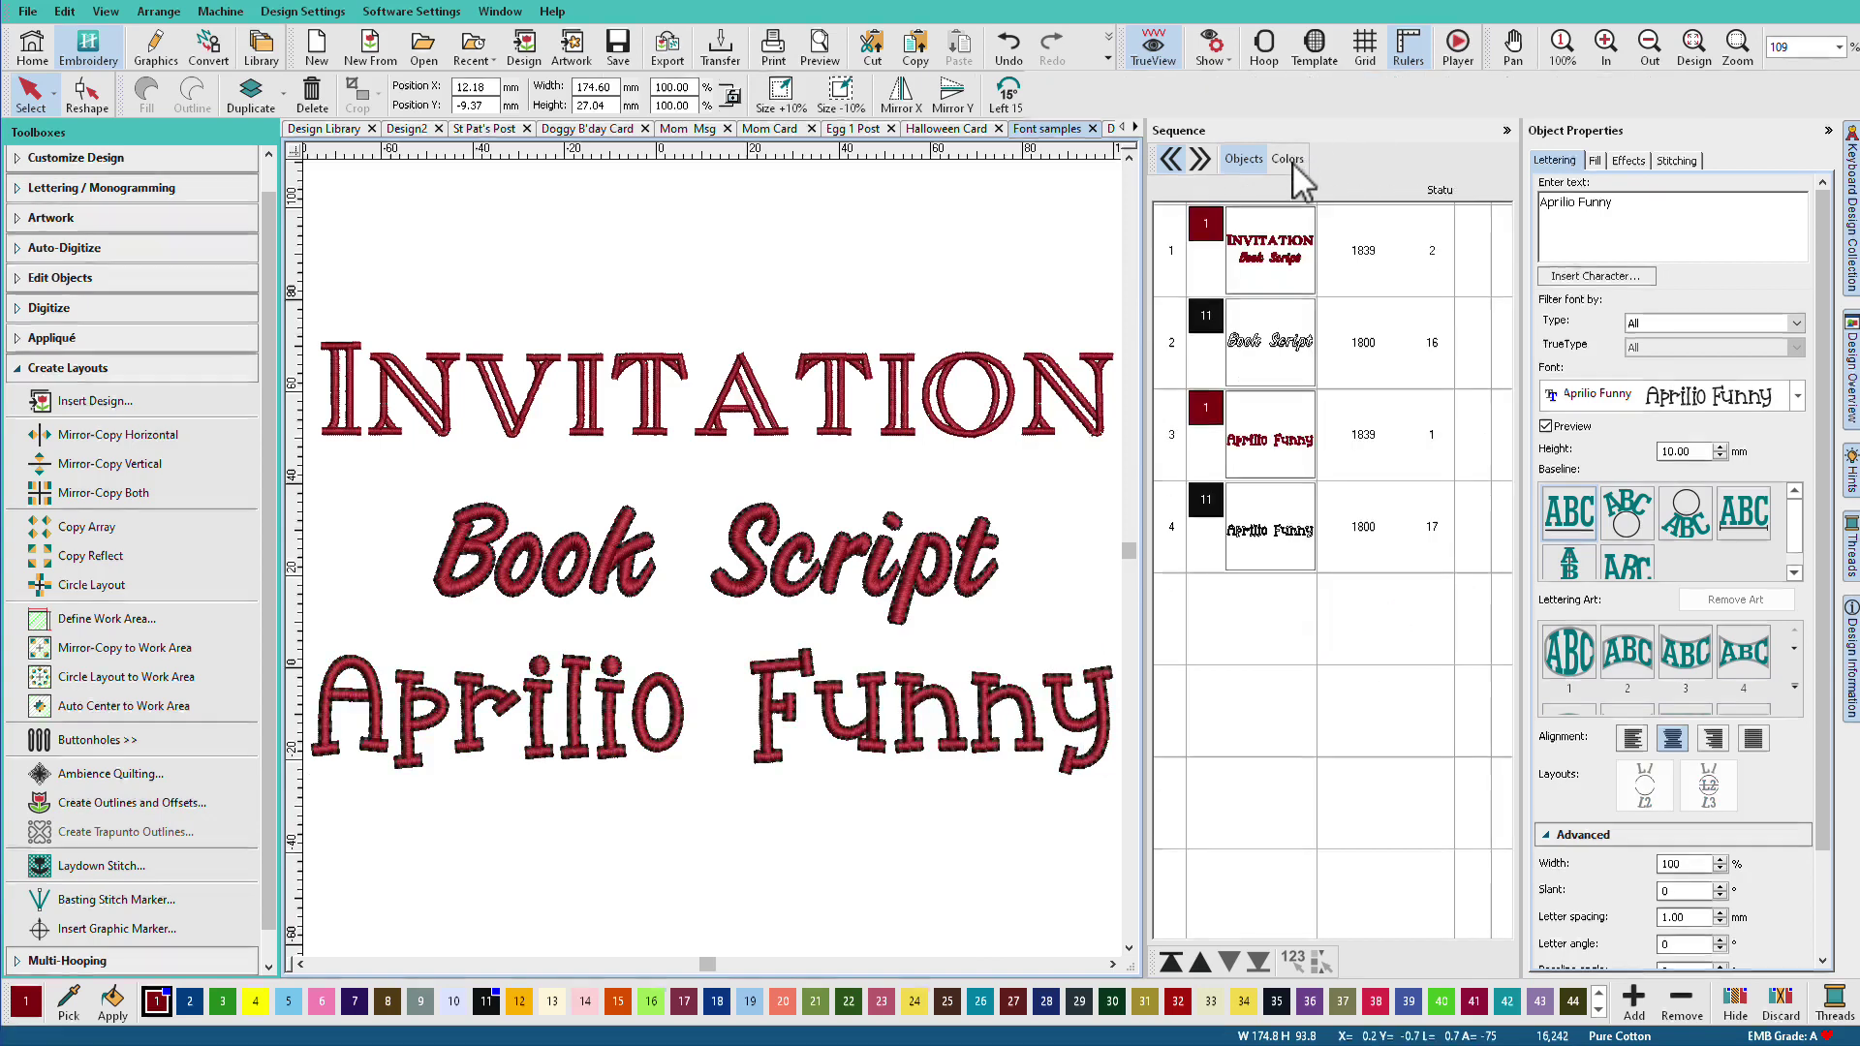
click(1218, 424)
right_click(1204, 401)
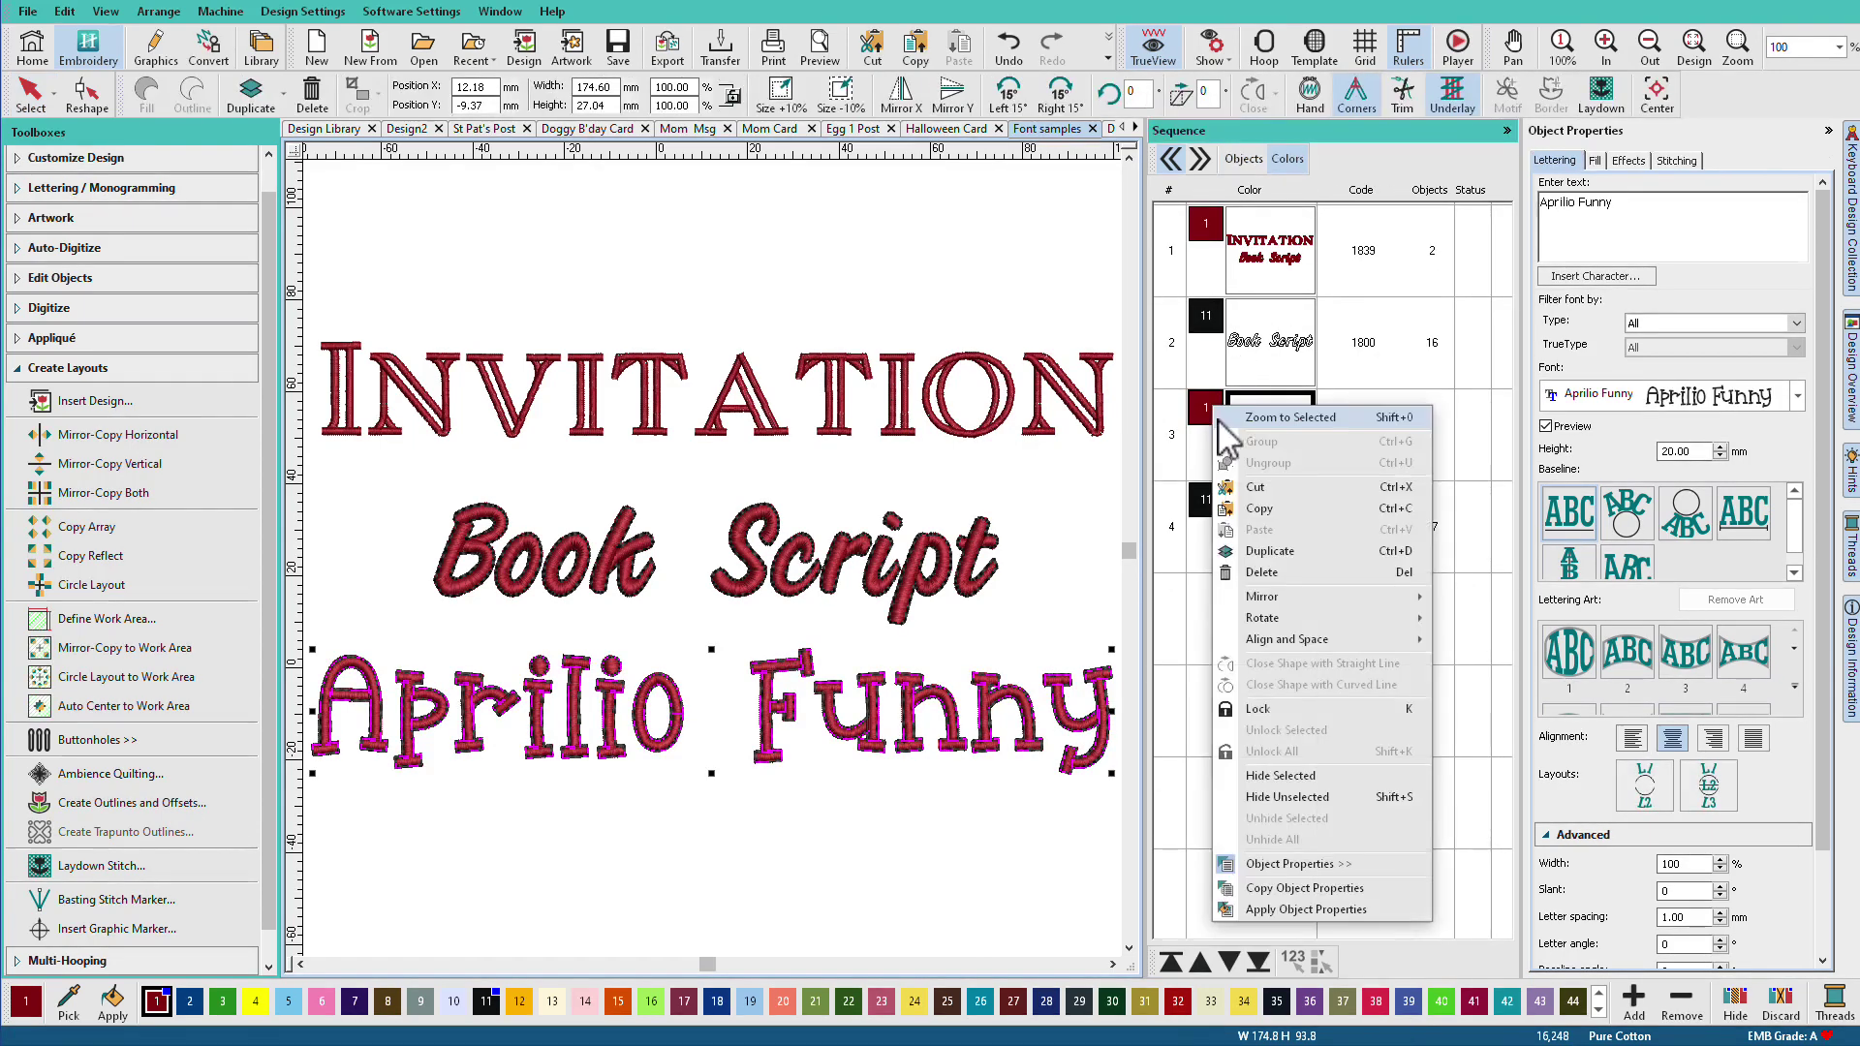
click(1275, 776)
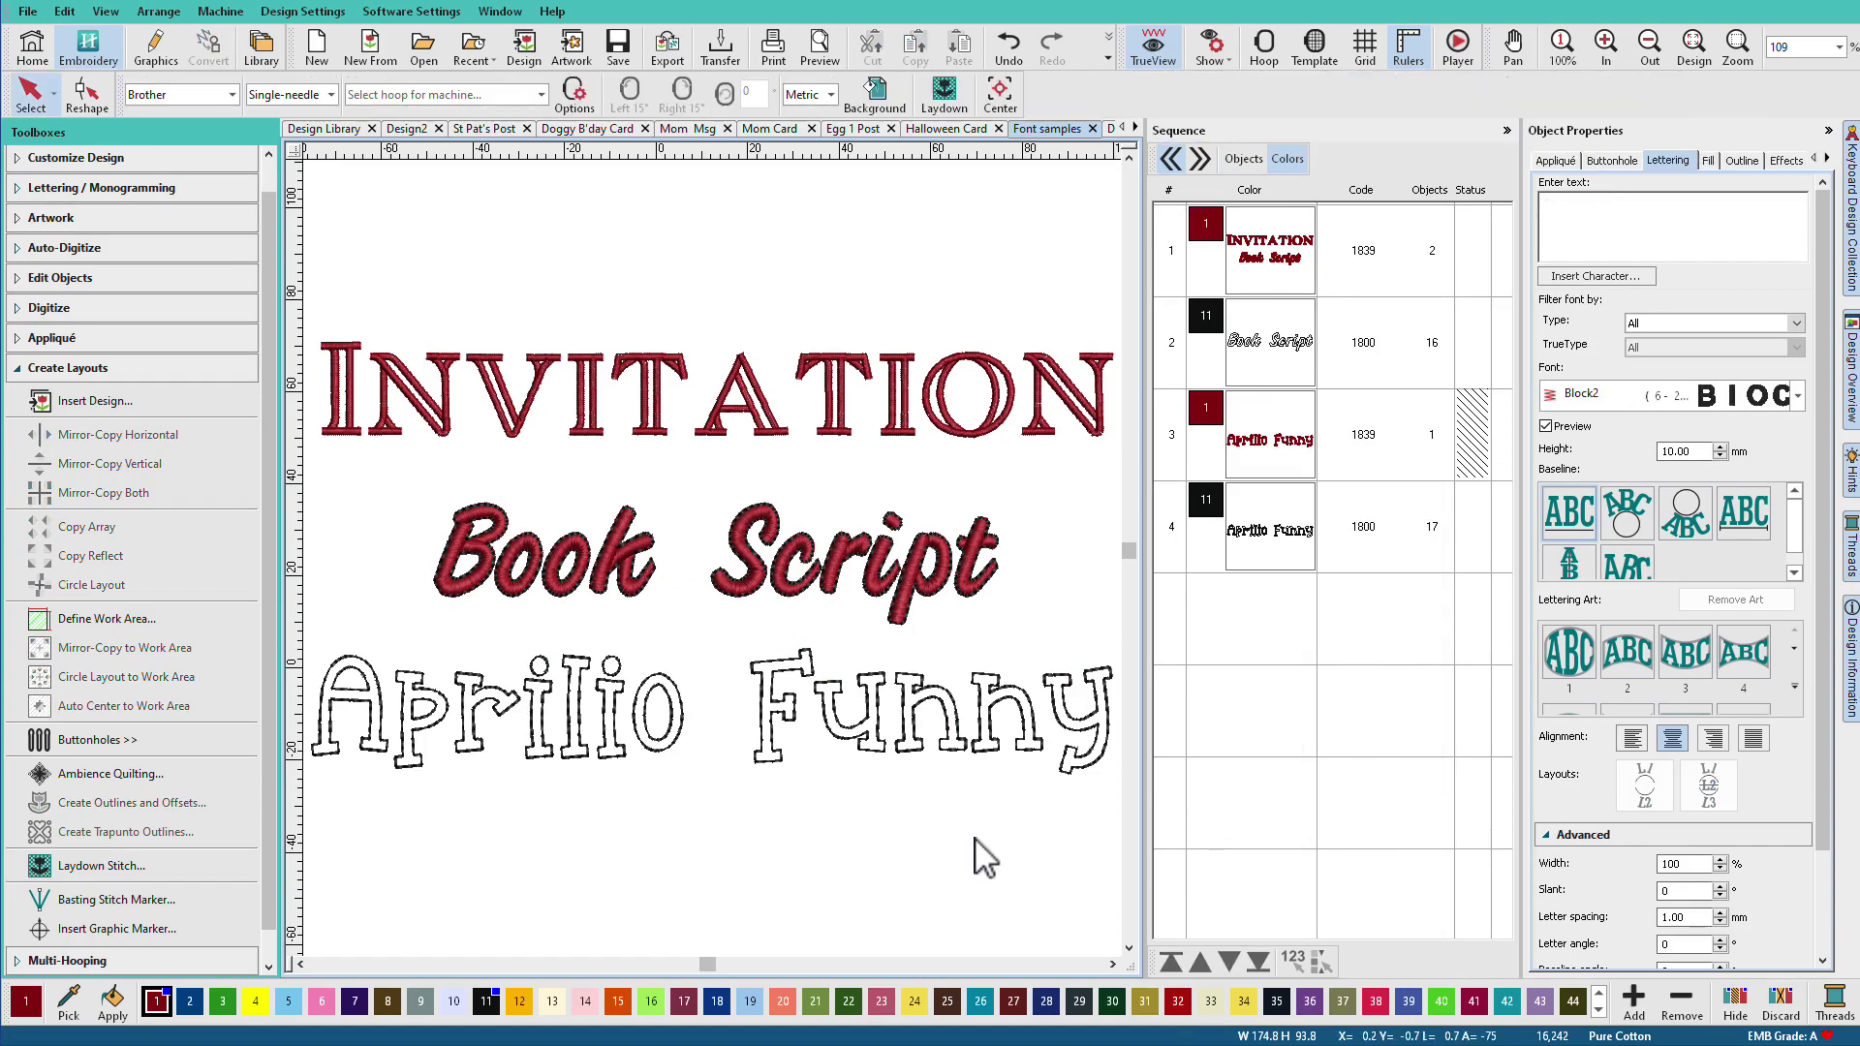
Break the Invitation lettering apart into individual letters, with the sequence listed by objects.
click(962, 434)
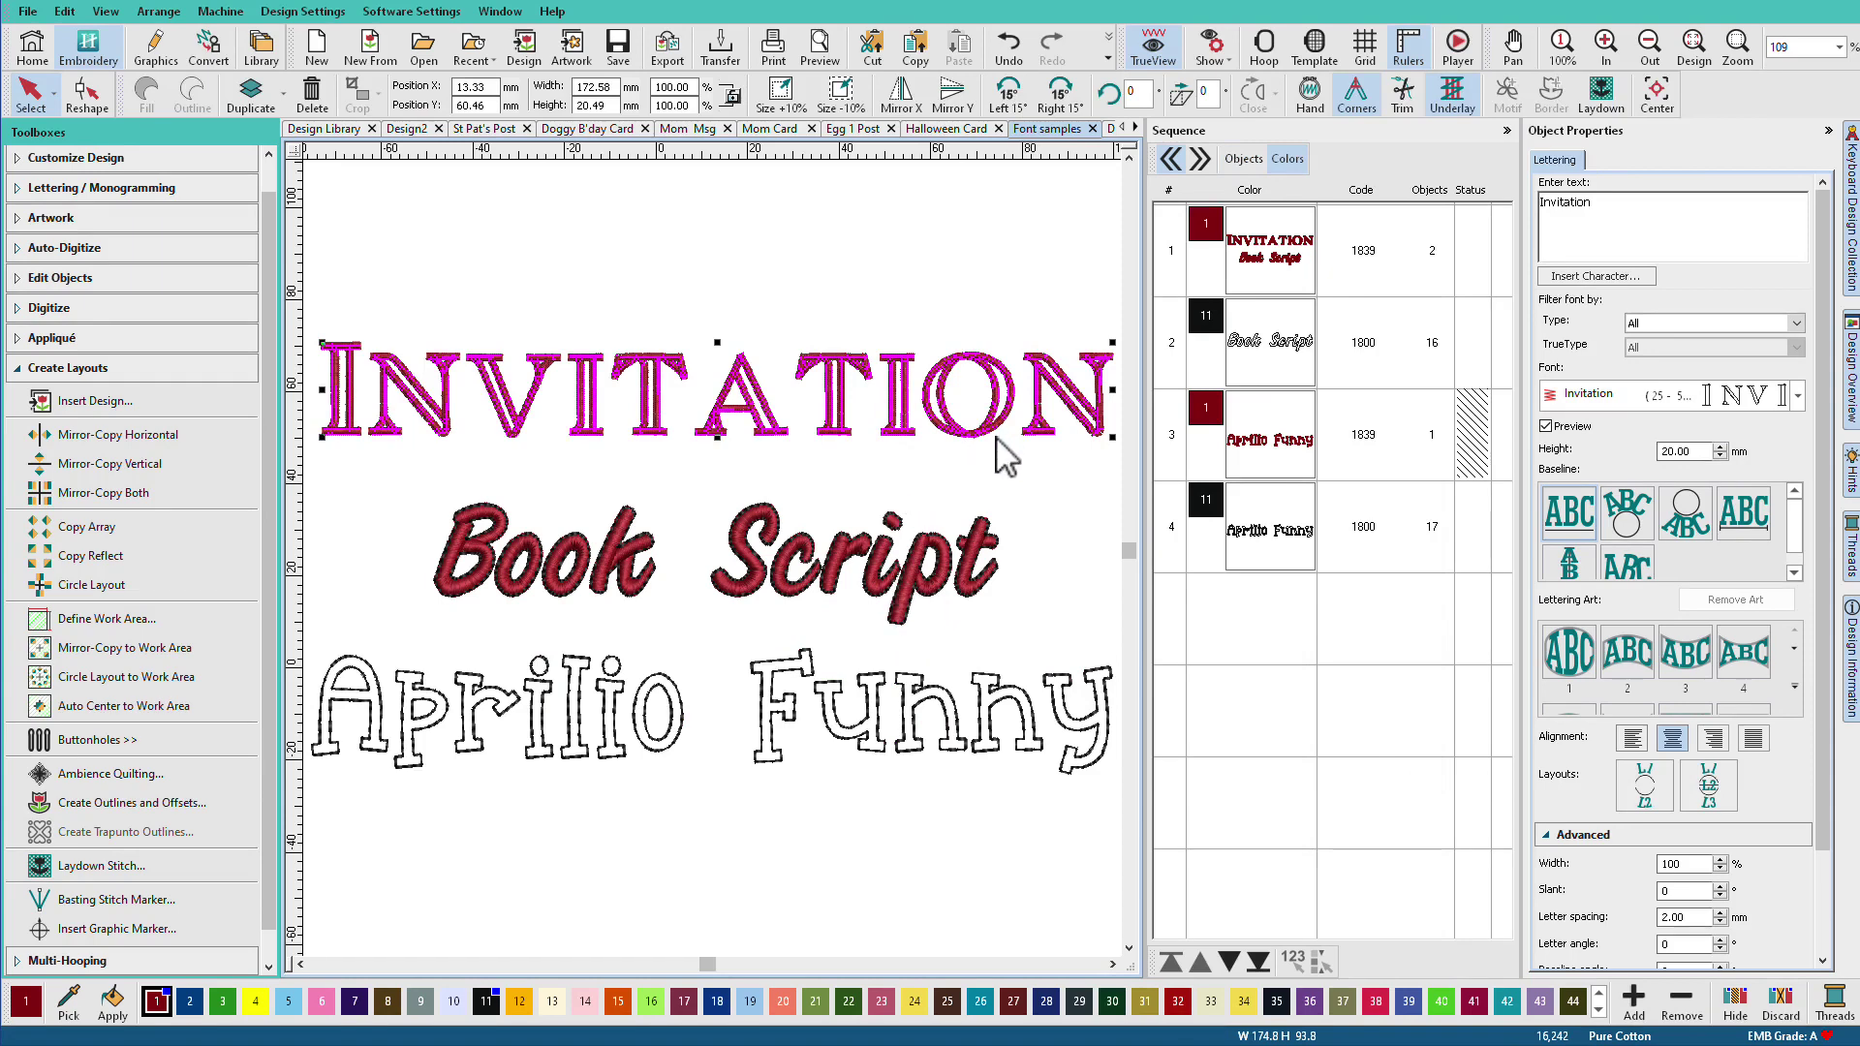
click(925, 586)
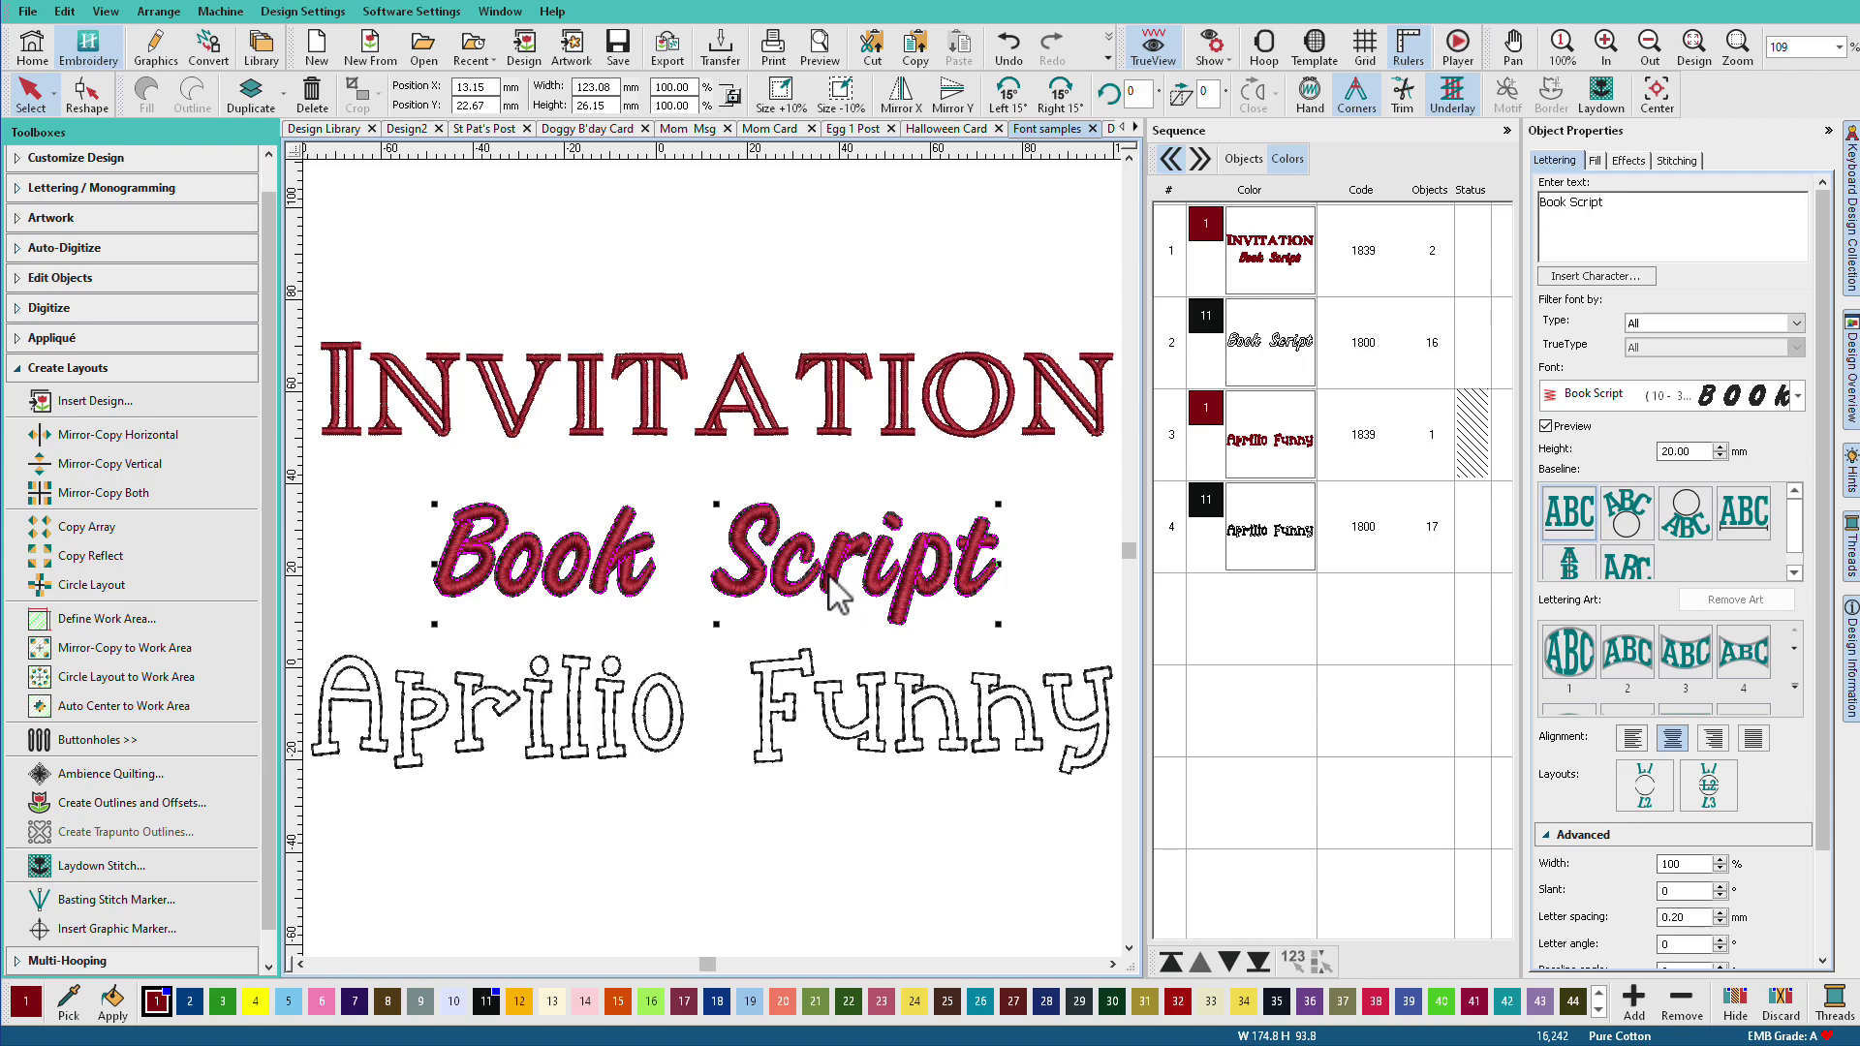
click(909, 436)
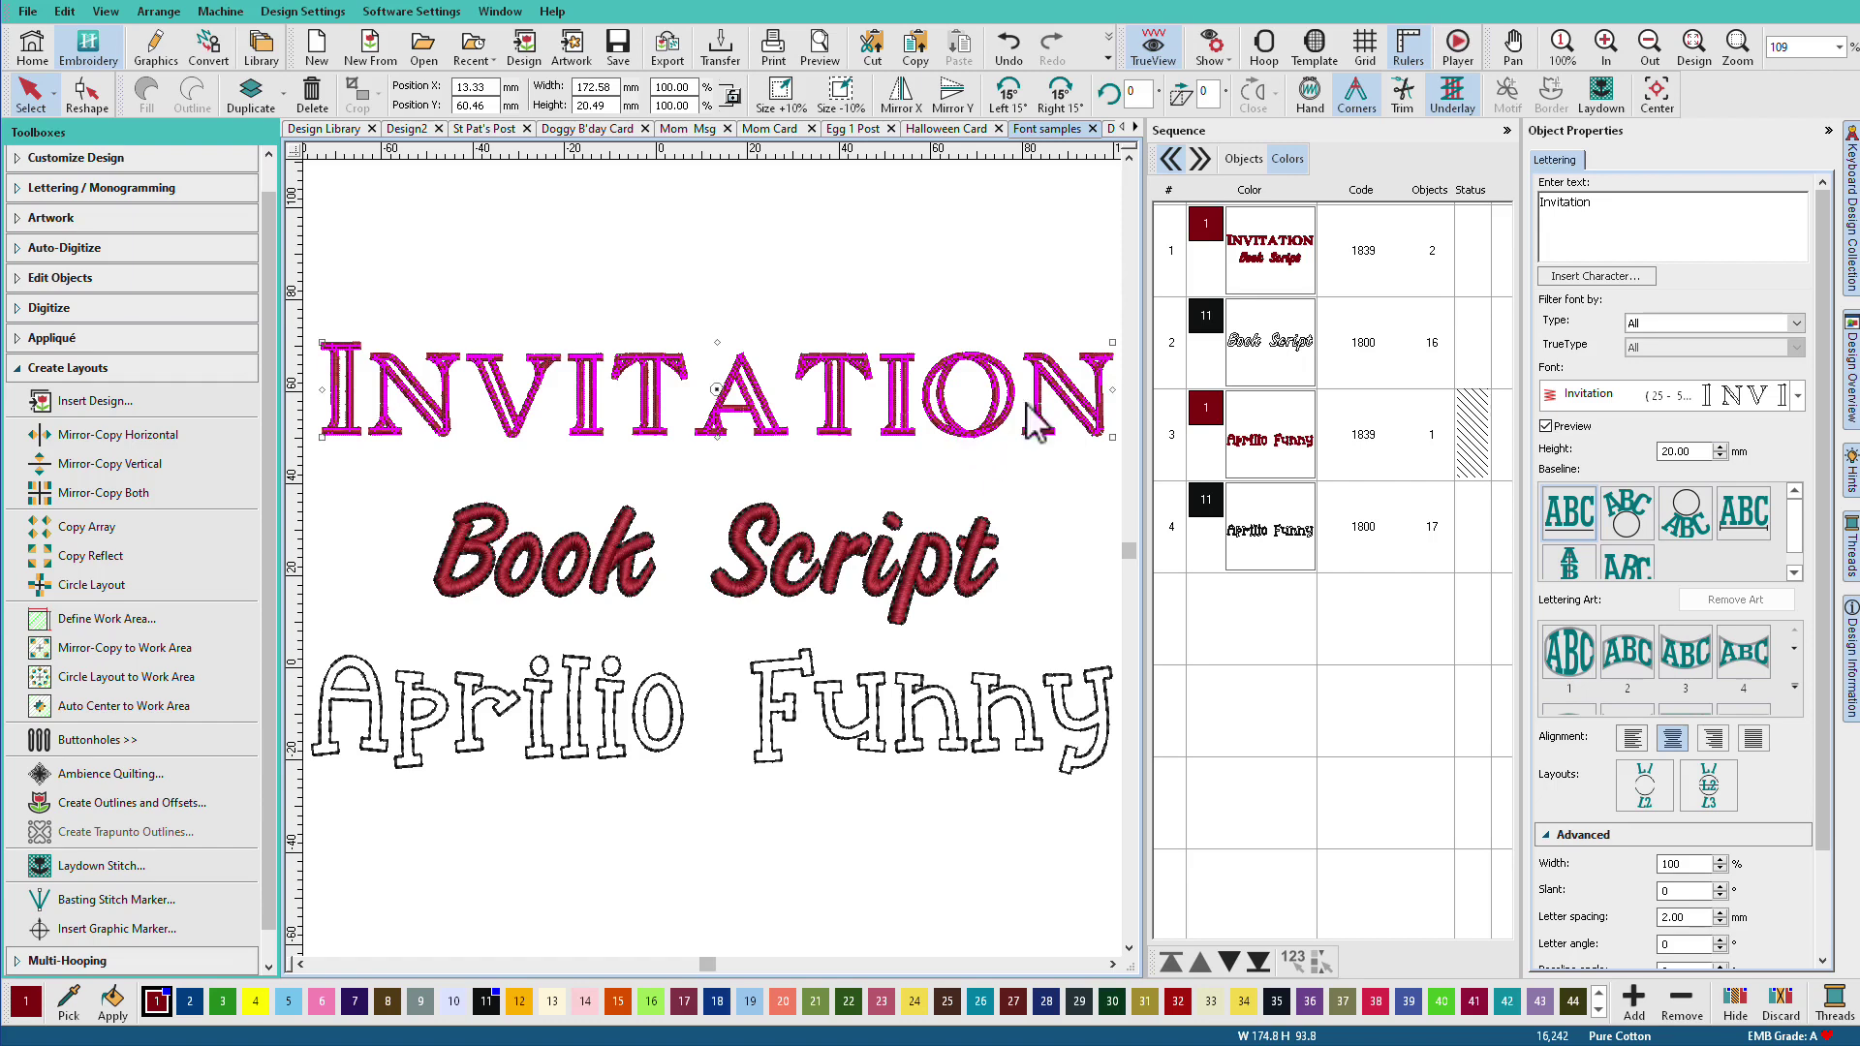
click(19, 279)
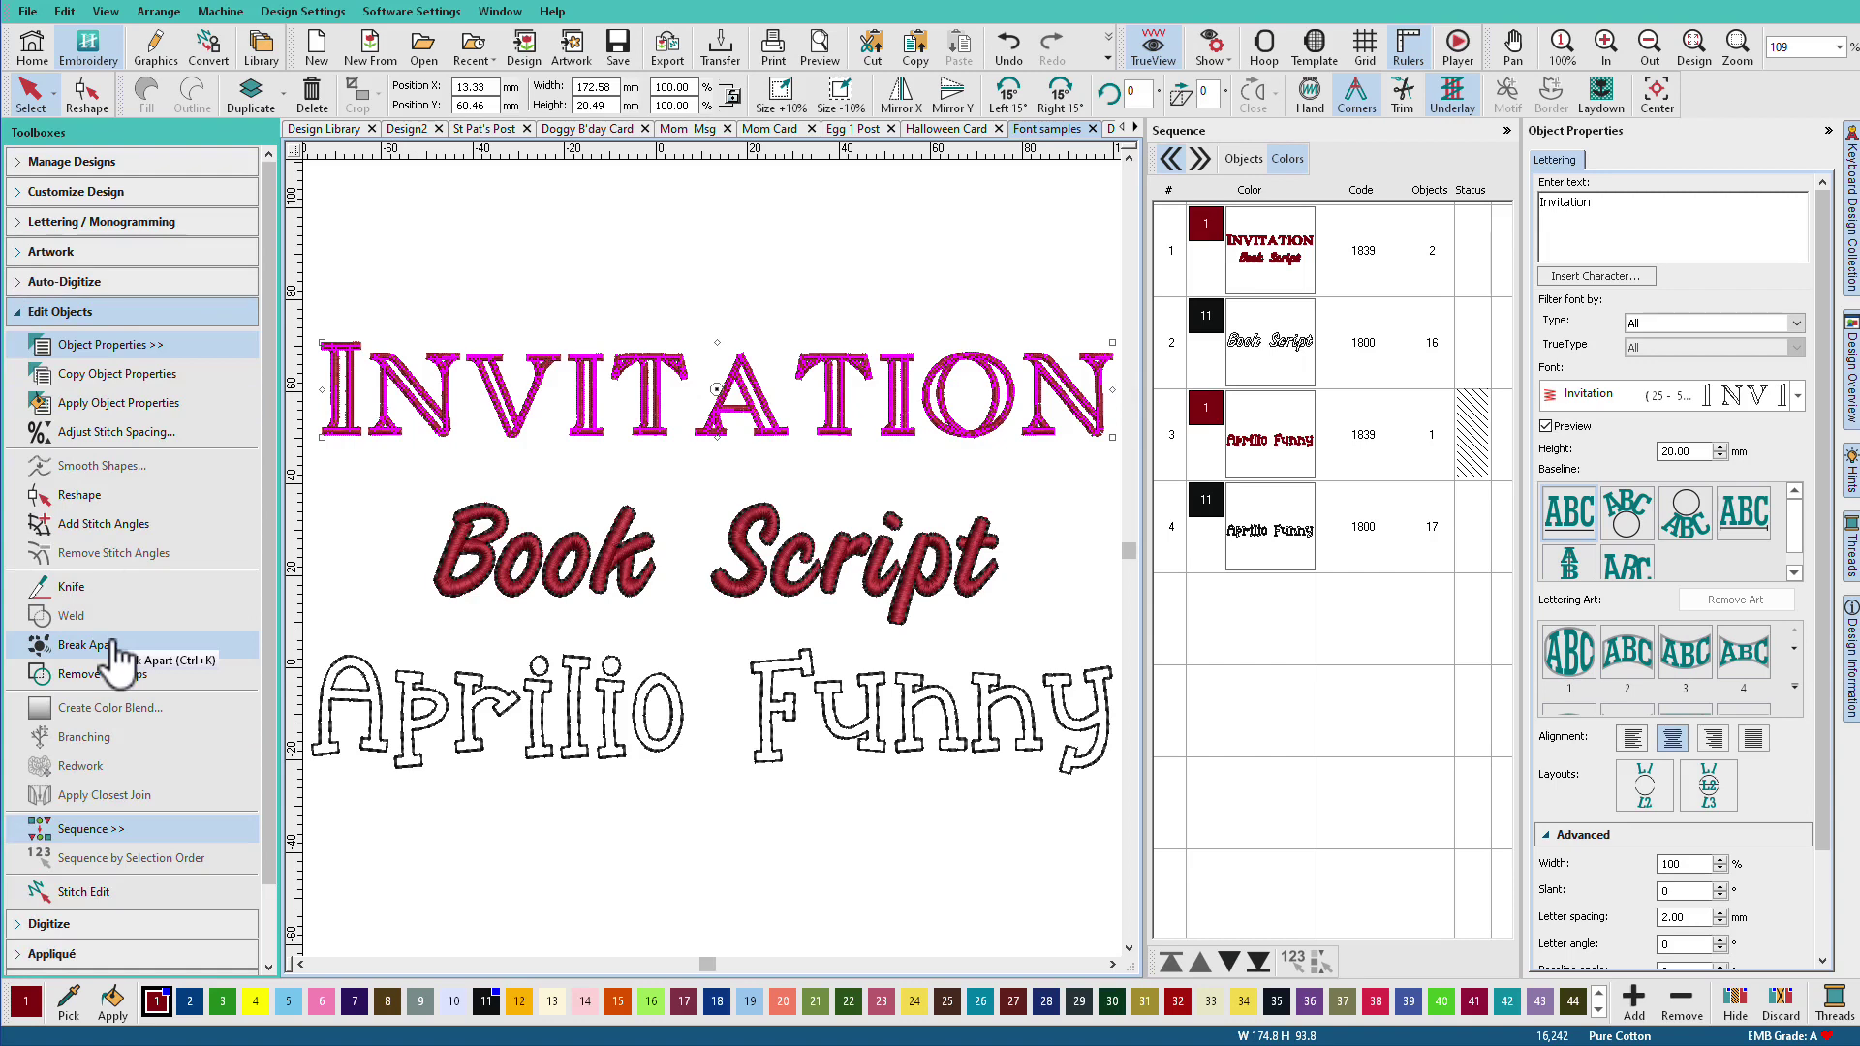
click(1239, 165)
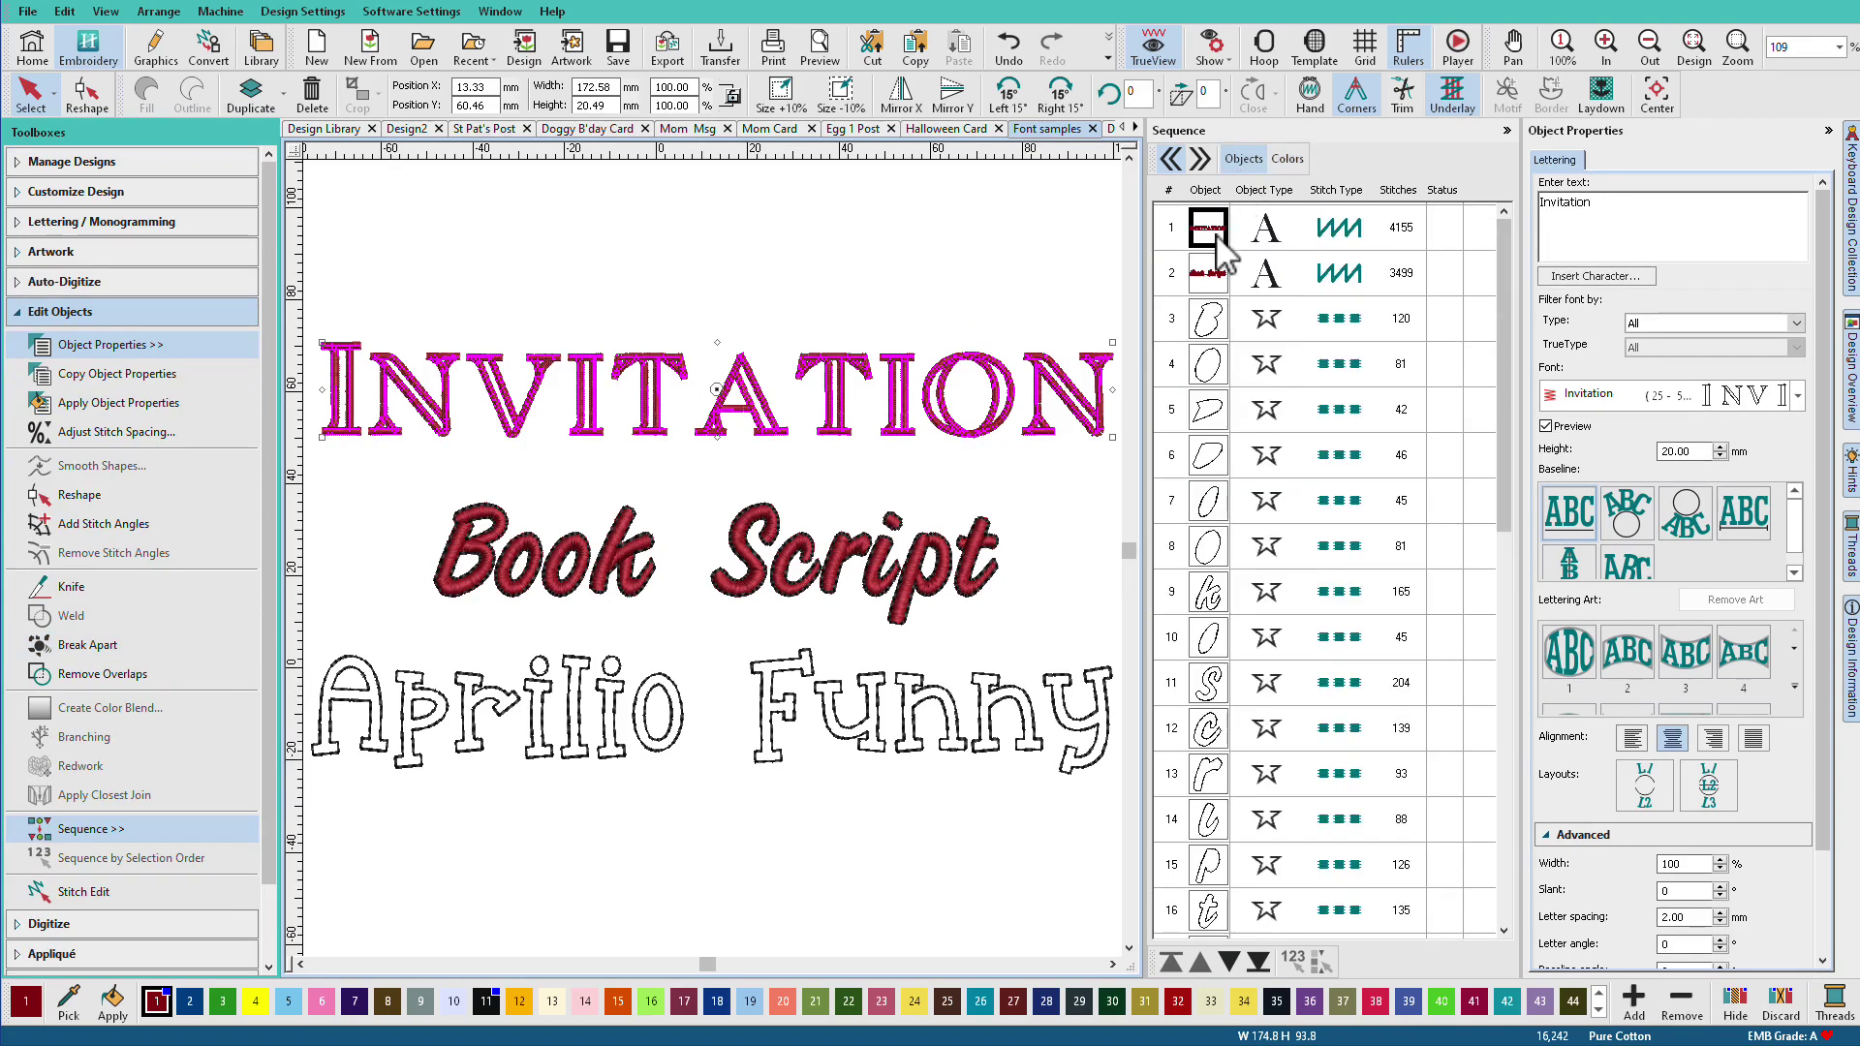
key(ctrl+k)
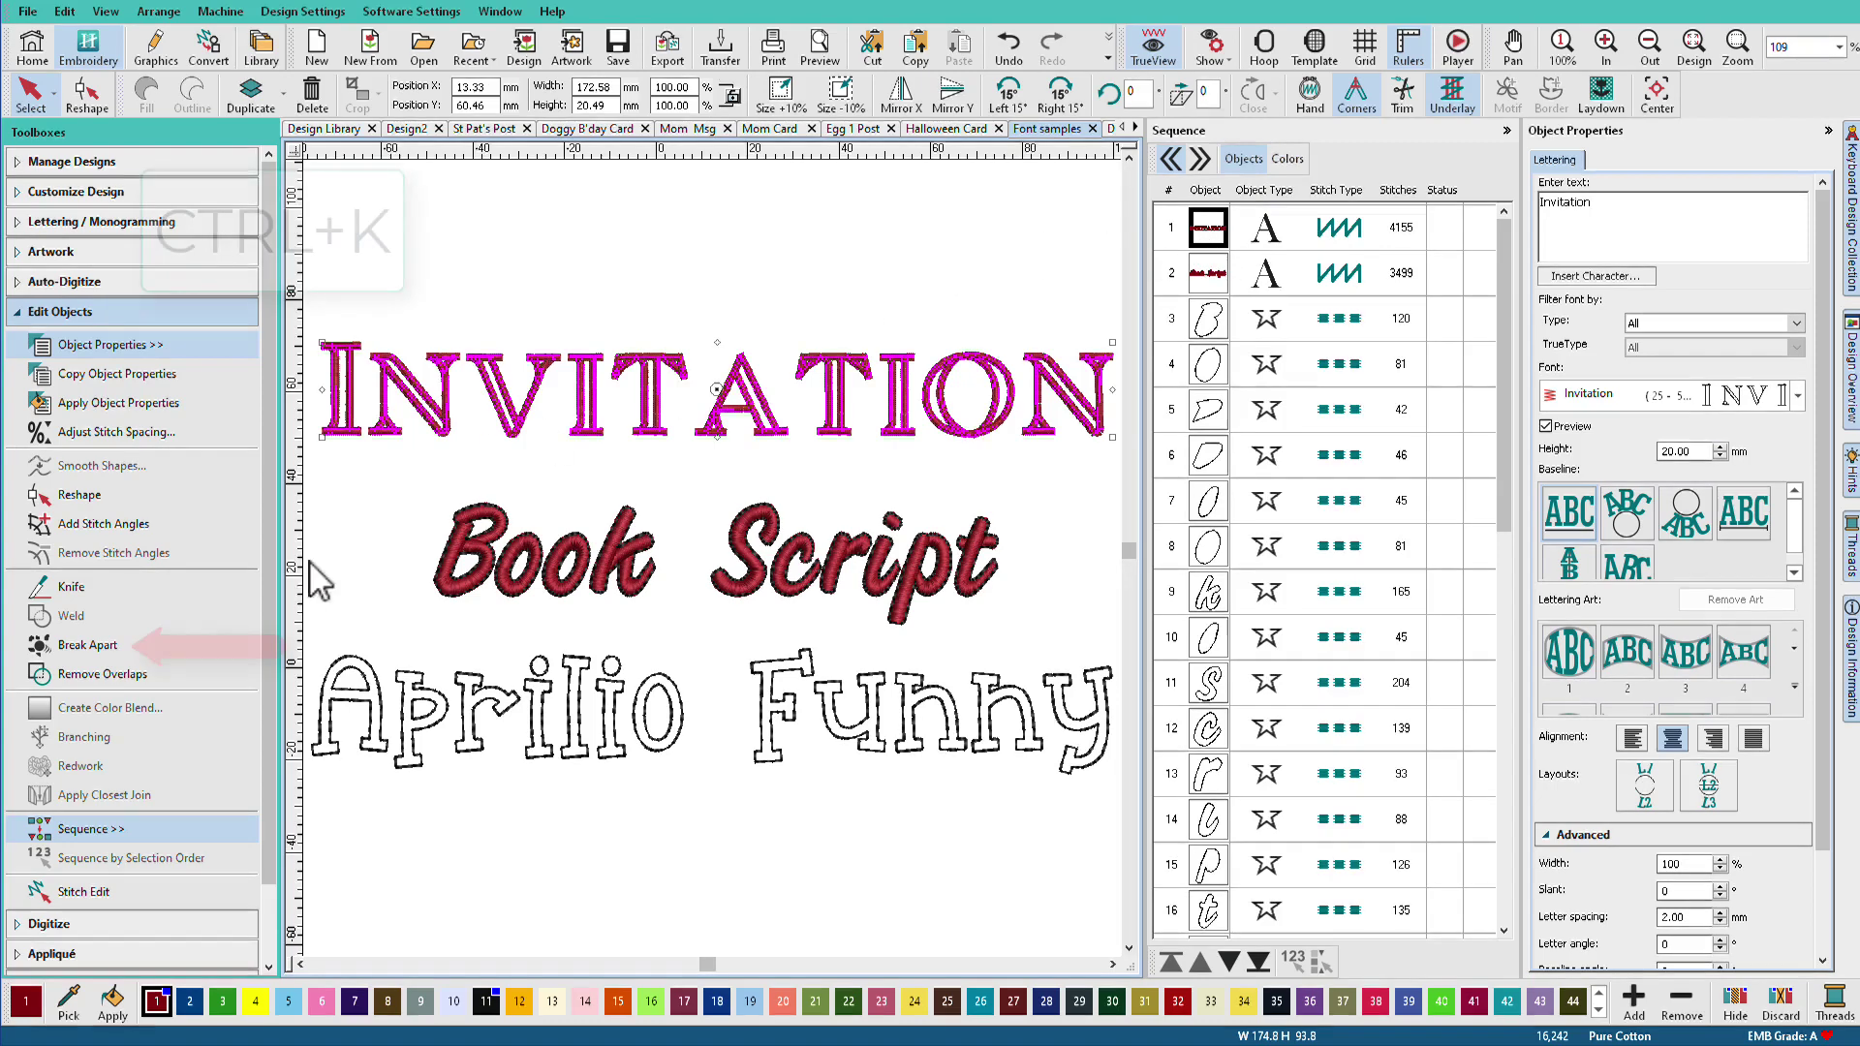
click(121, 646)
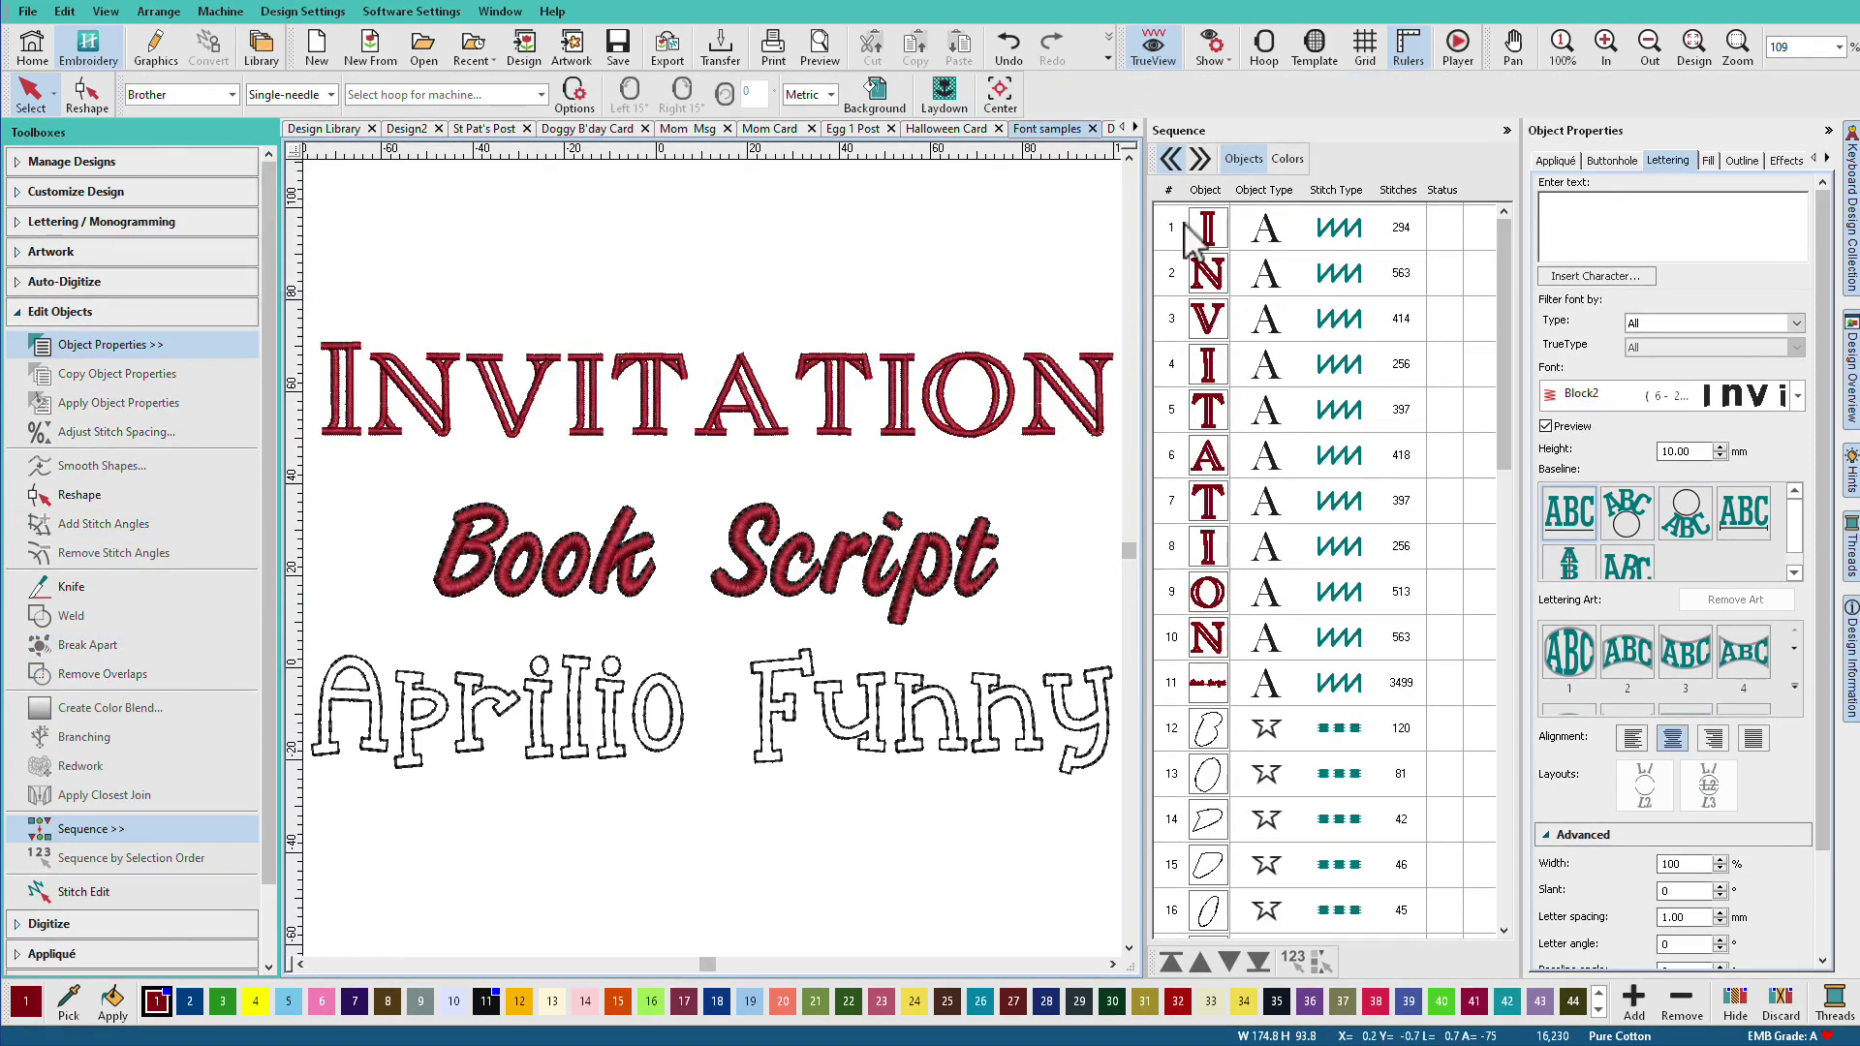
Break all the individual Invitation letters apart again into their component stitch objects.
click(1215, 233)
shift+click(1208, 642)
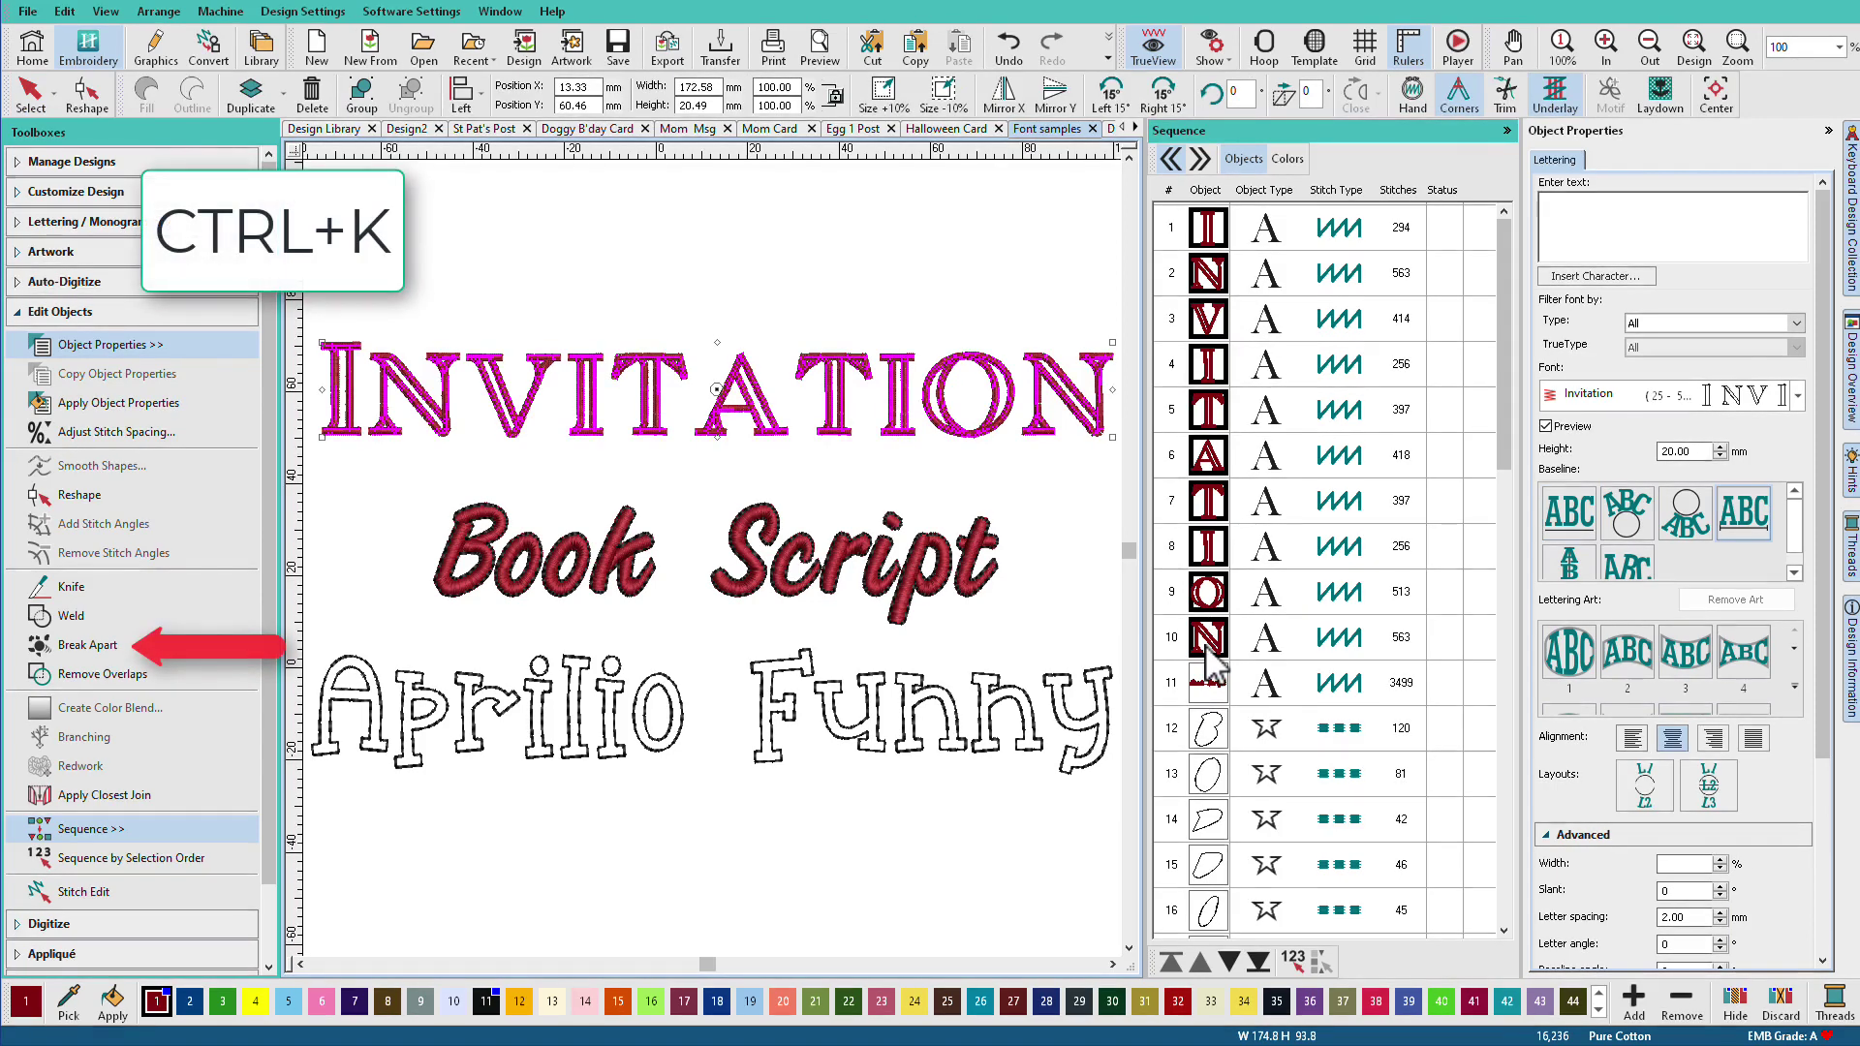
key(ctrl+k)
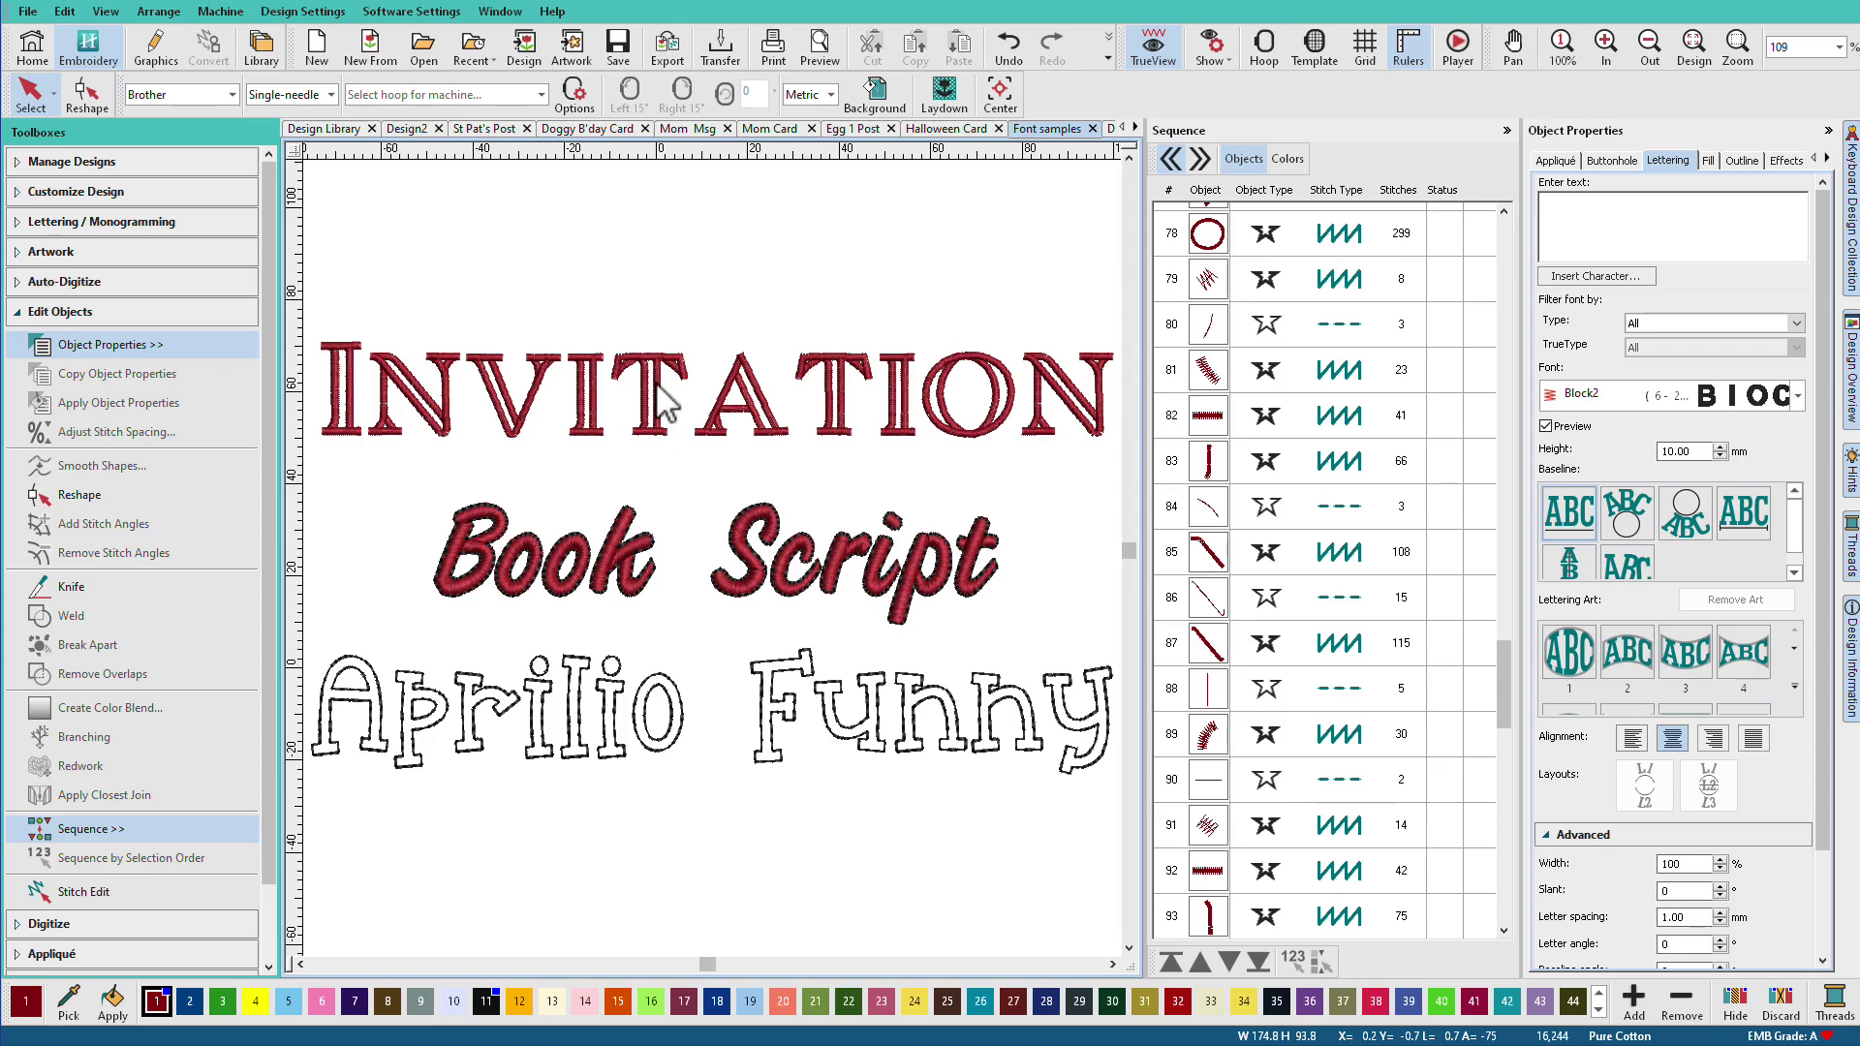
scroll(1424, 765, down, 5)
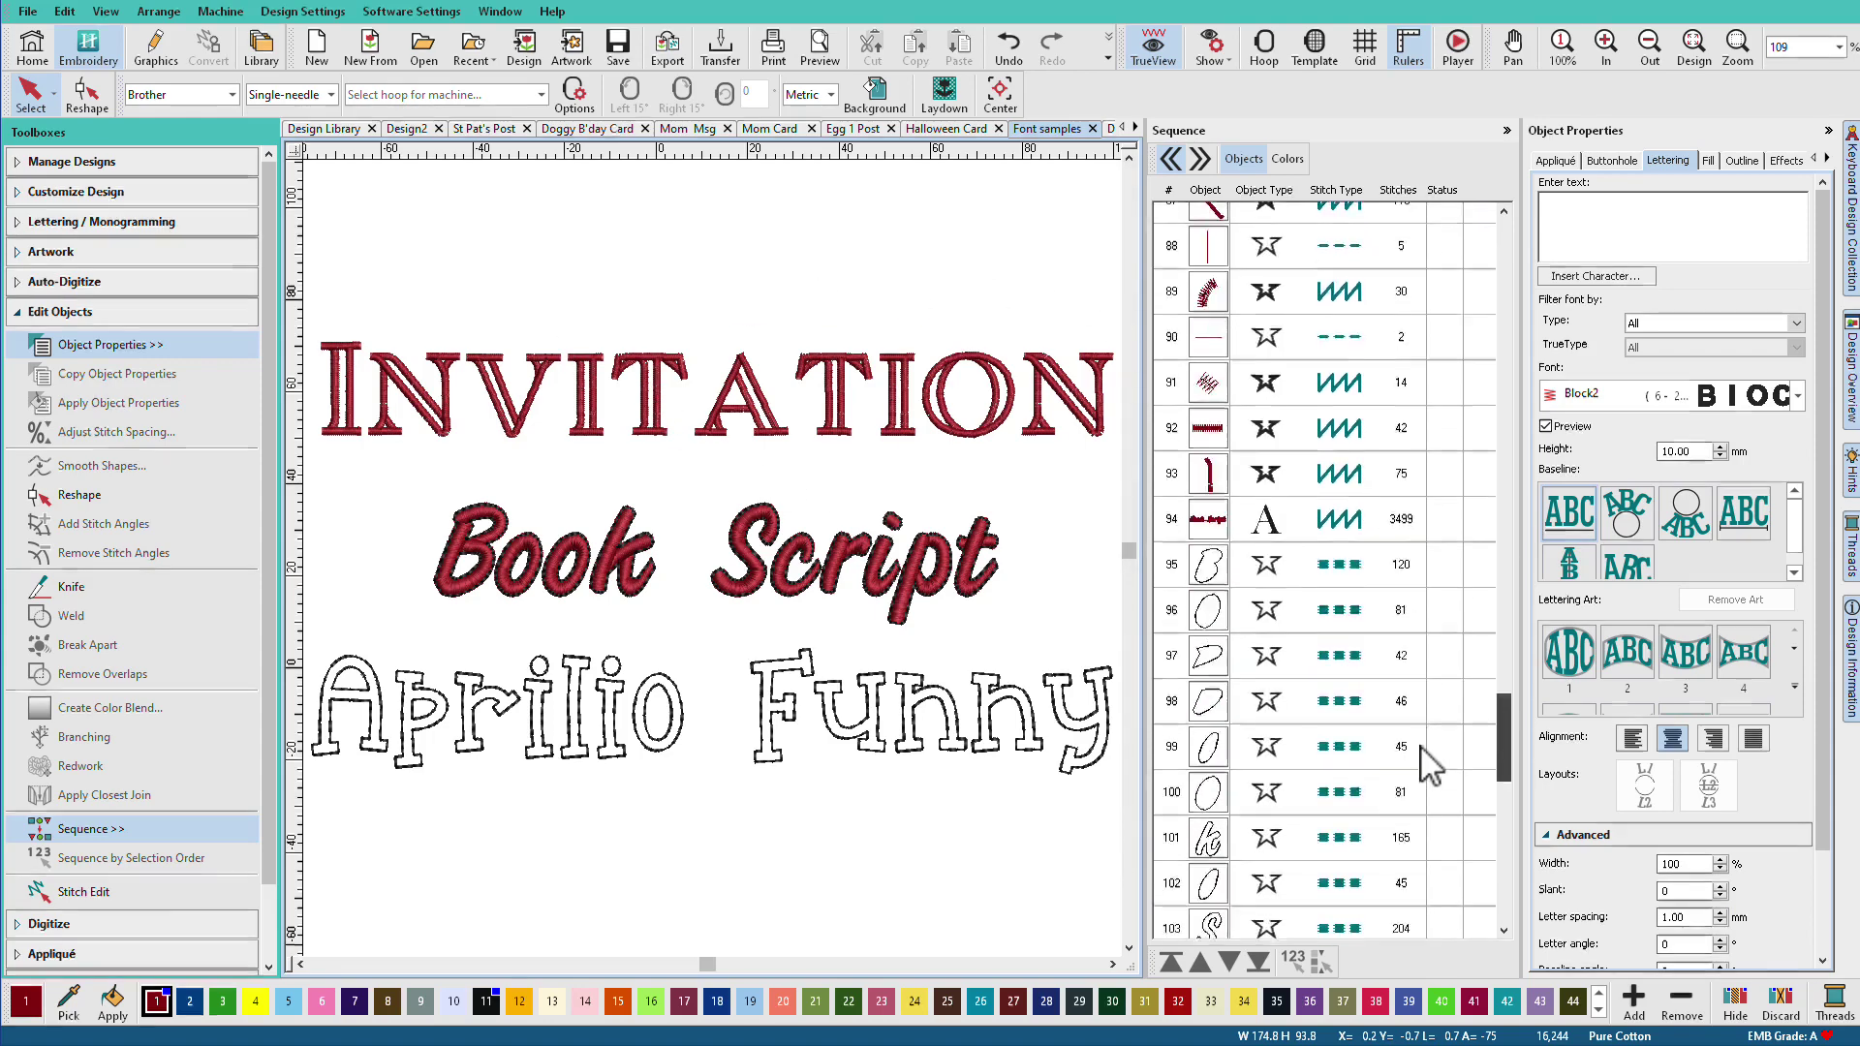
scroll(1424, 783, up, 2)
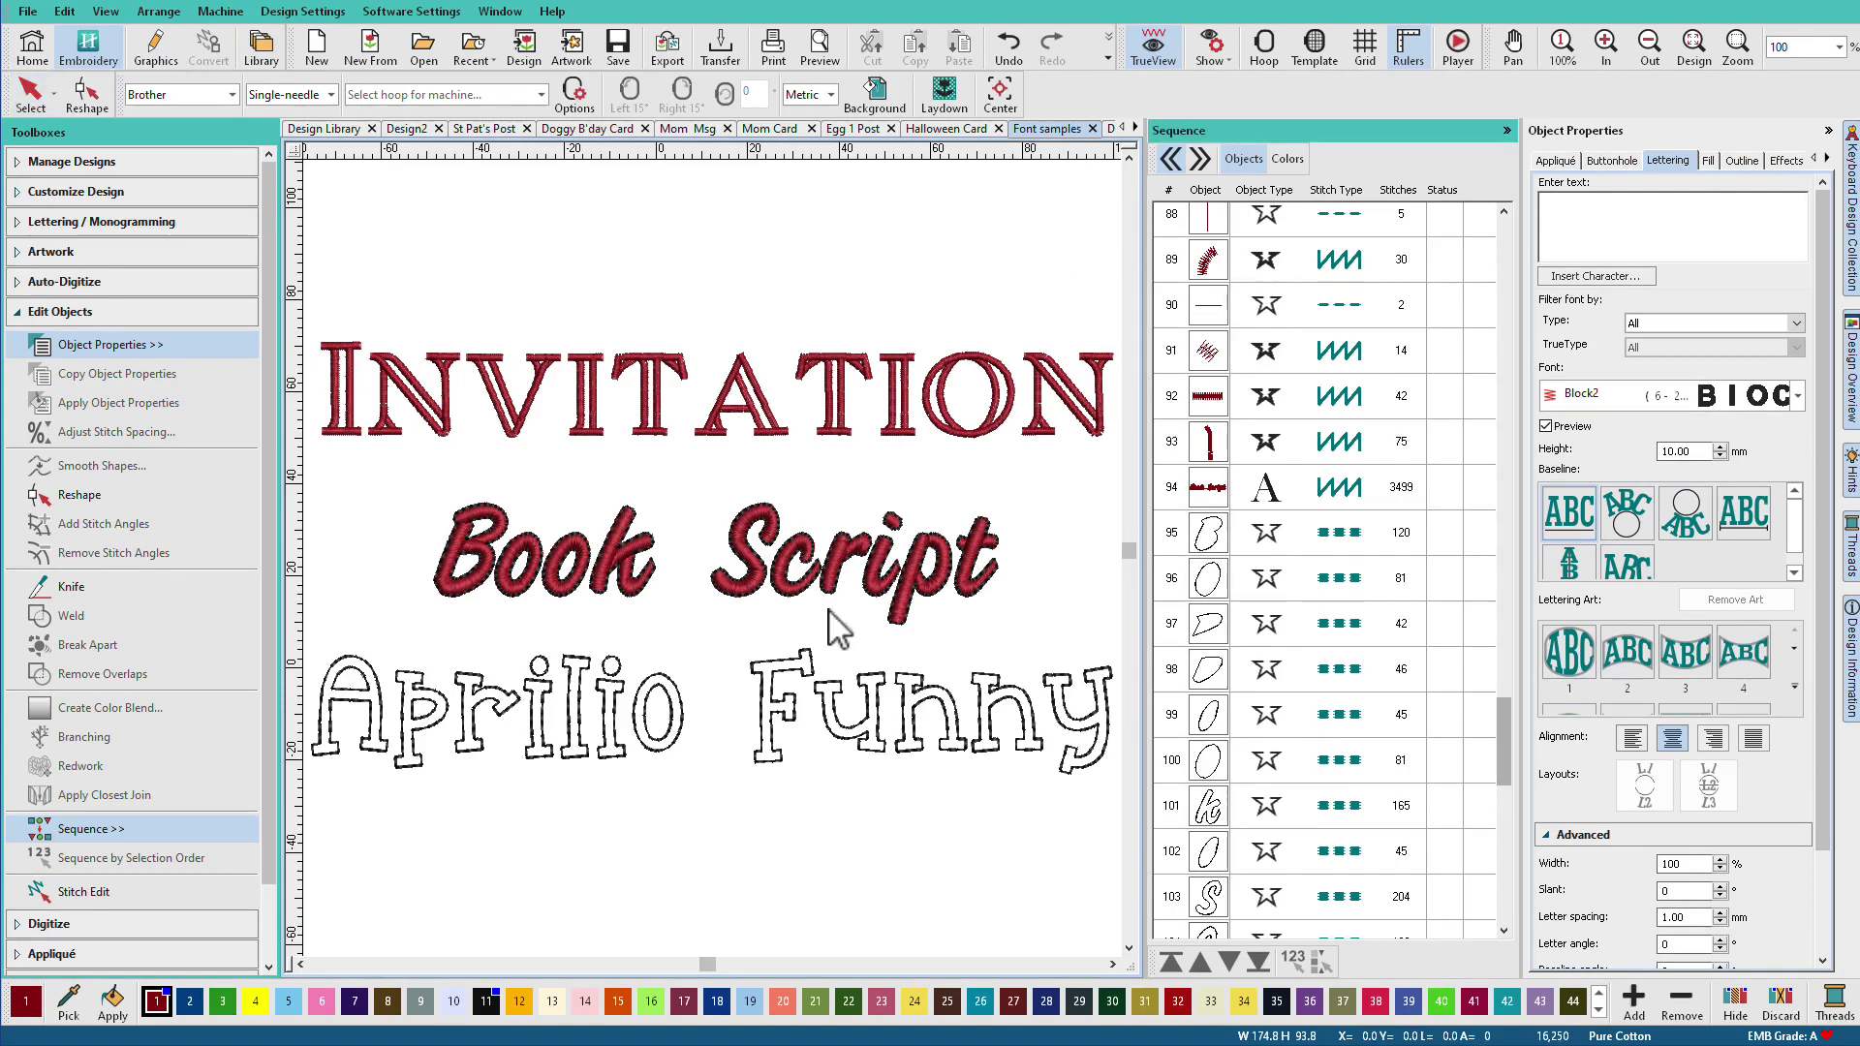
Recolor the filled Book Script lettering with green thread colour 3.
click(920, 596)
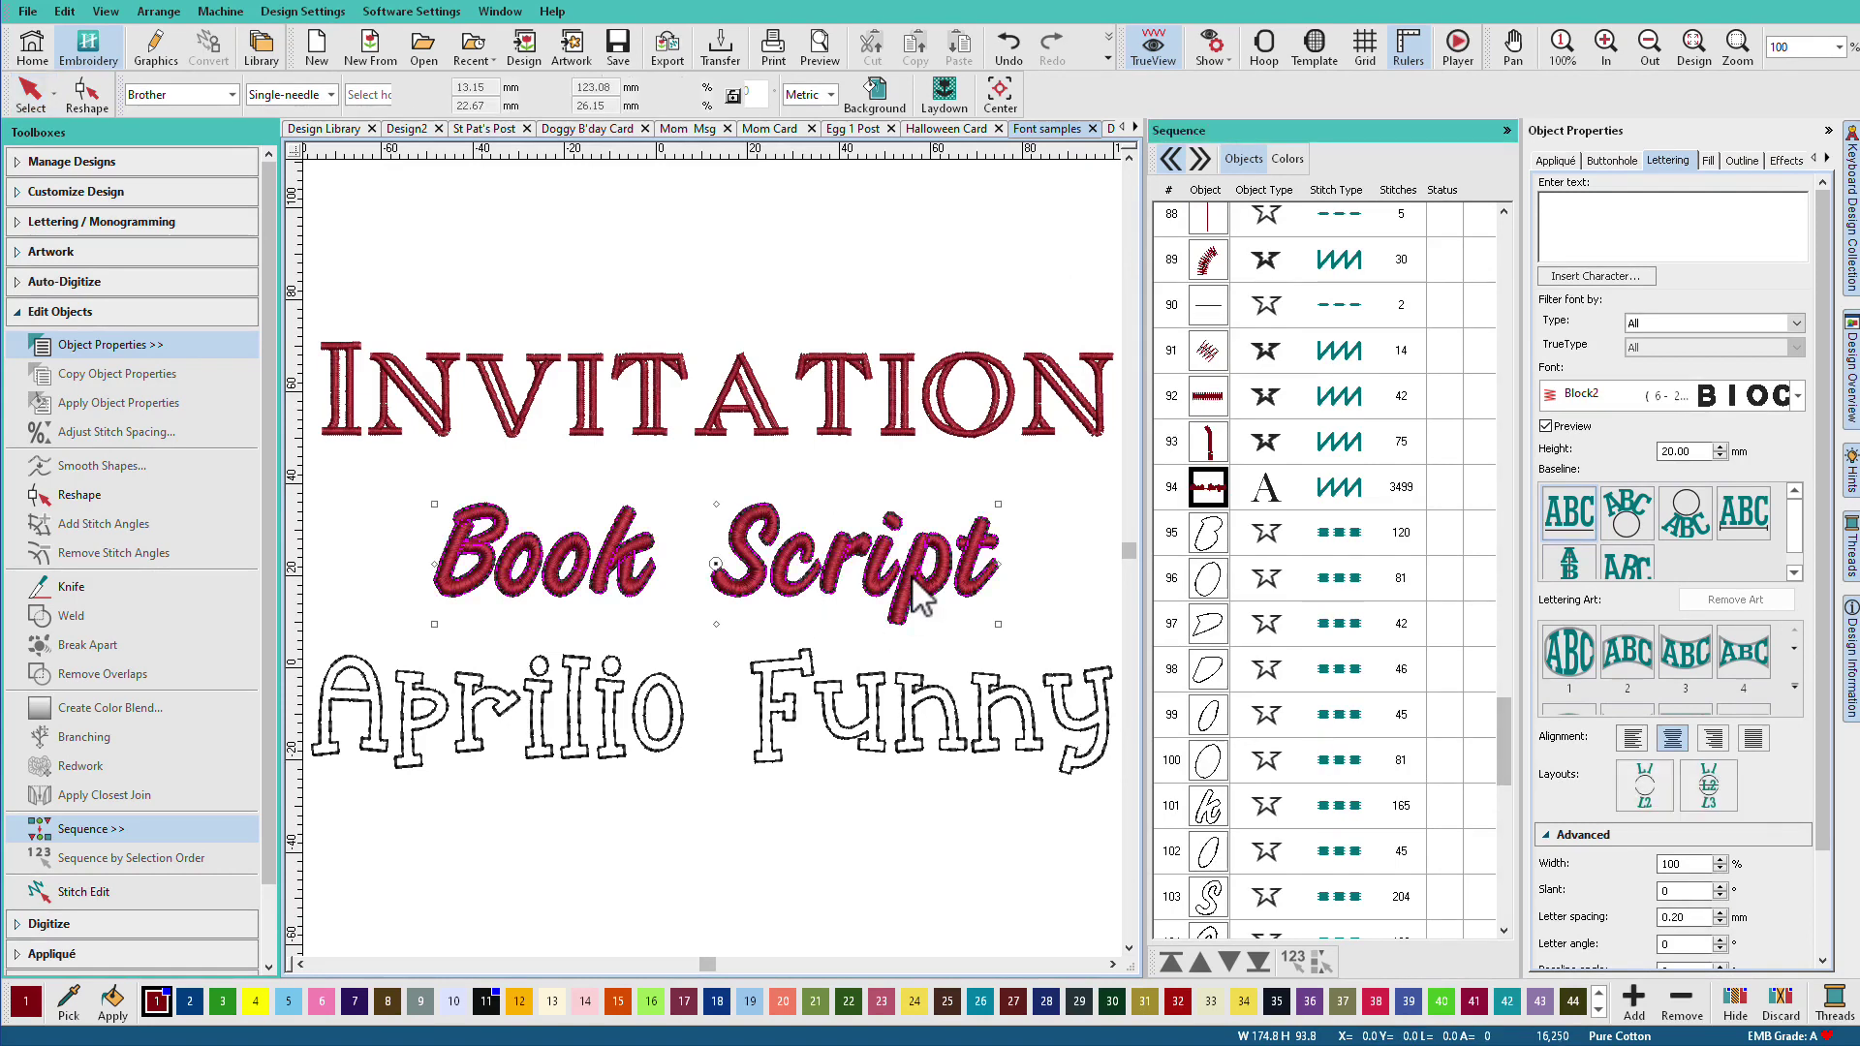
click(225, 1003)
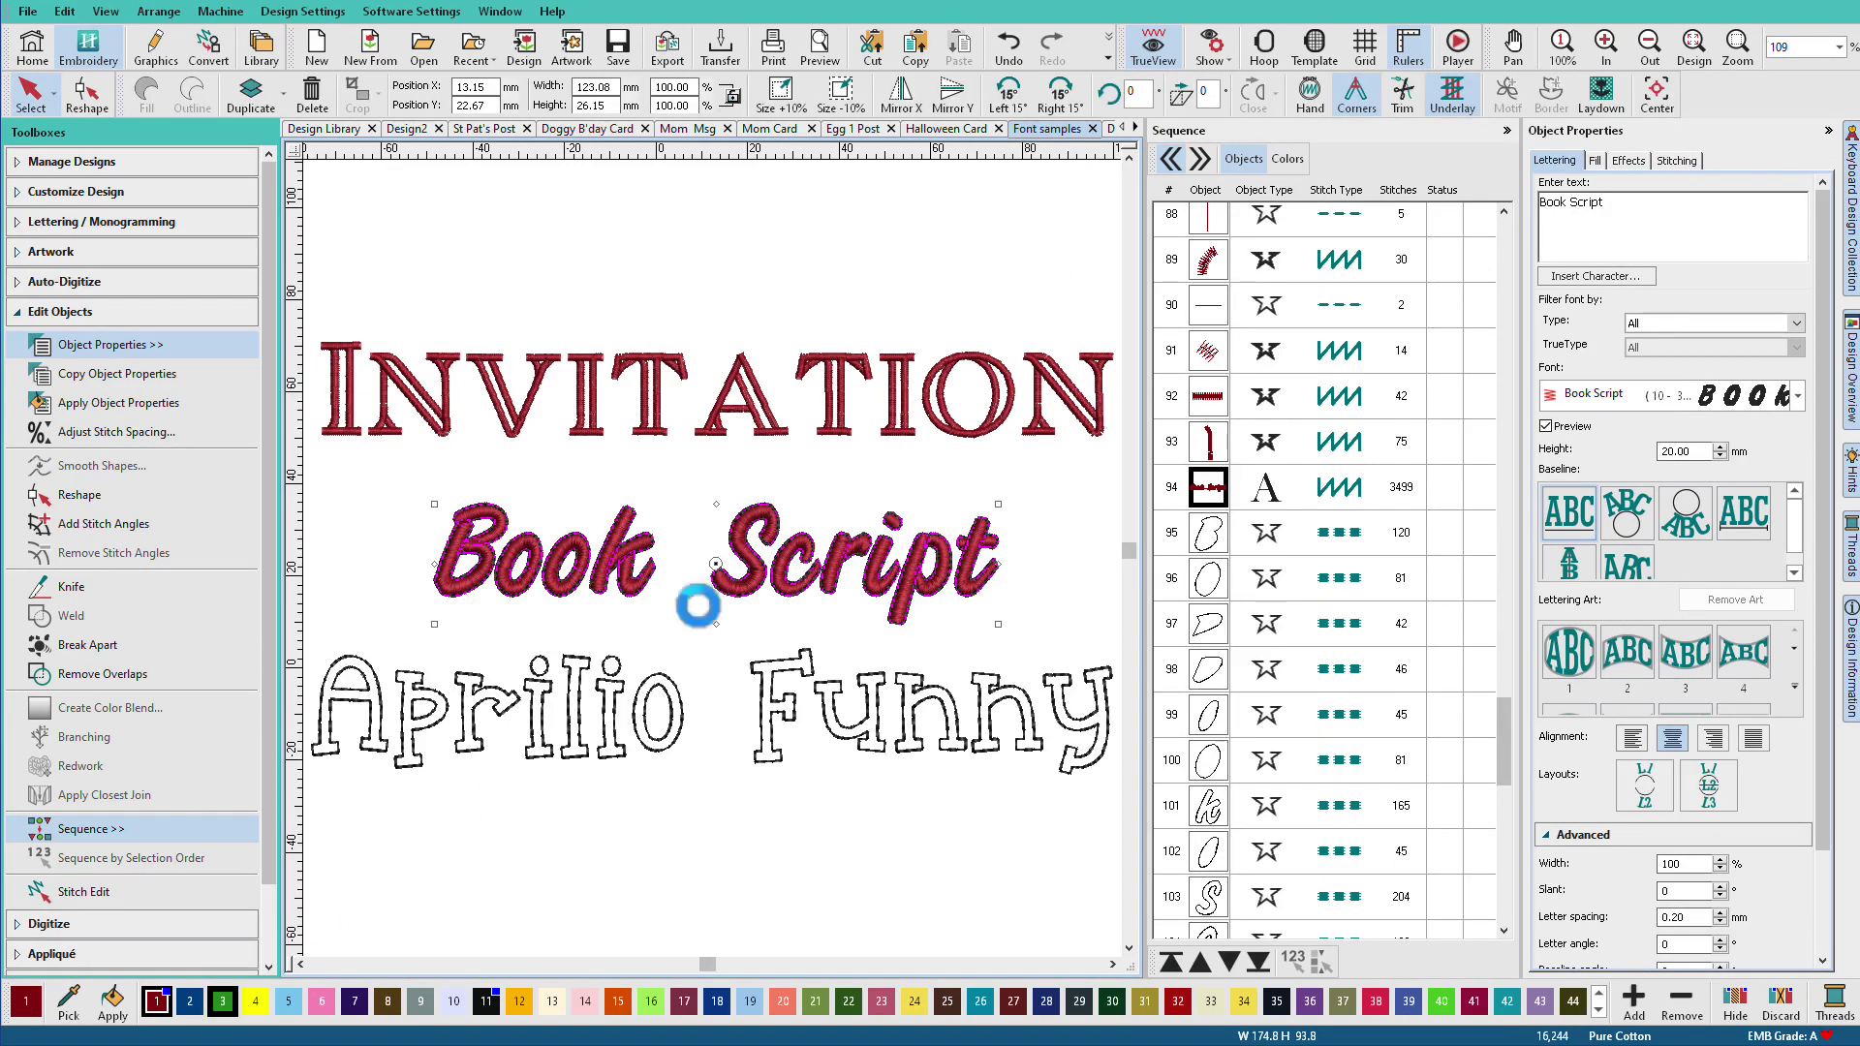
Select all the Invitation pieces by their thread colour and set their outline stitch type to Single Run.
click(1291, 158)
click(1277, 278)
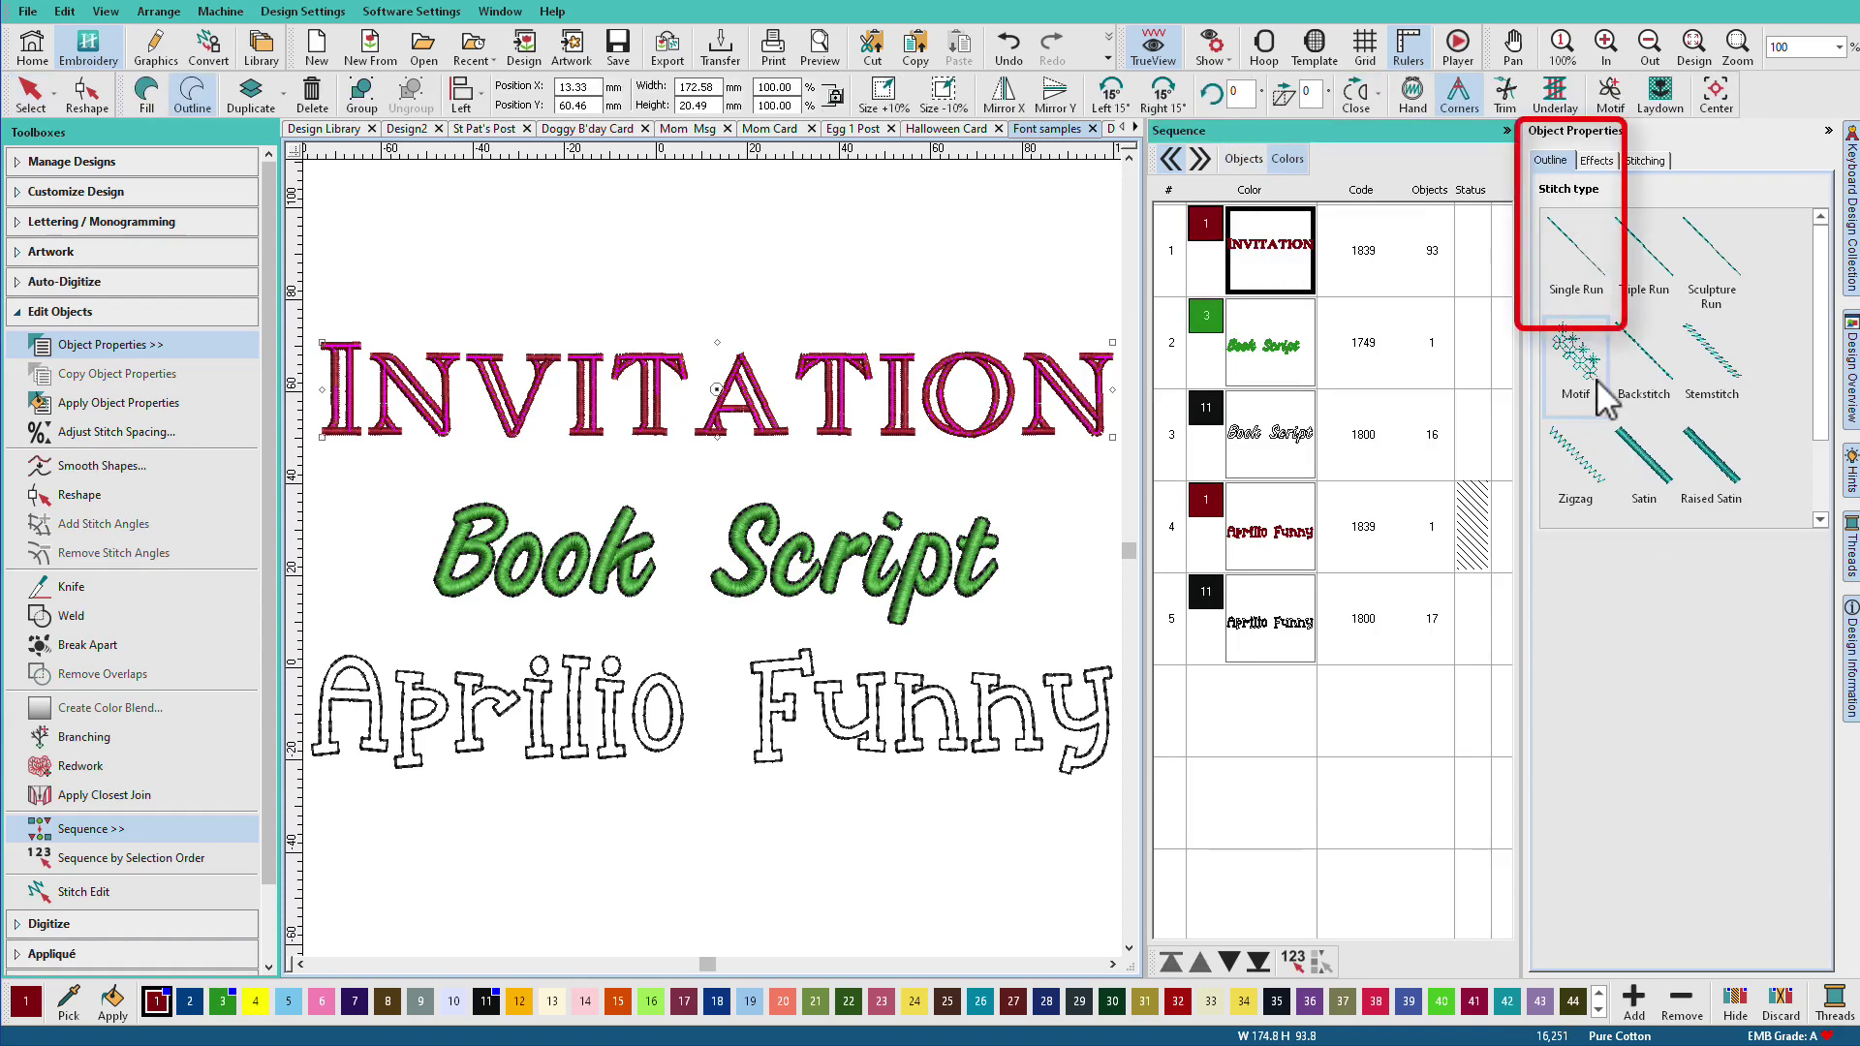
click(1593, 289)
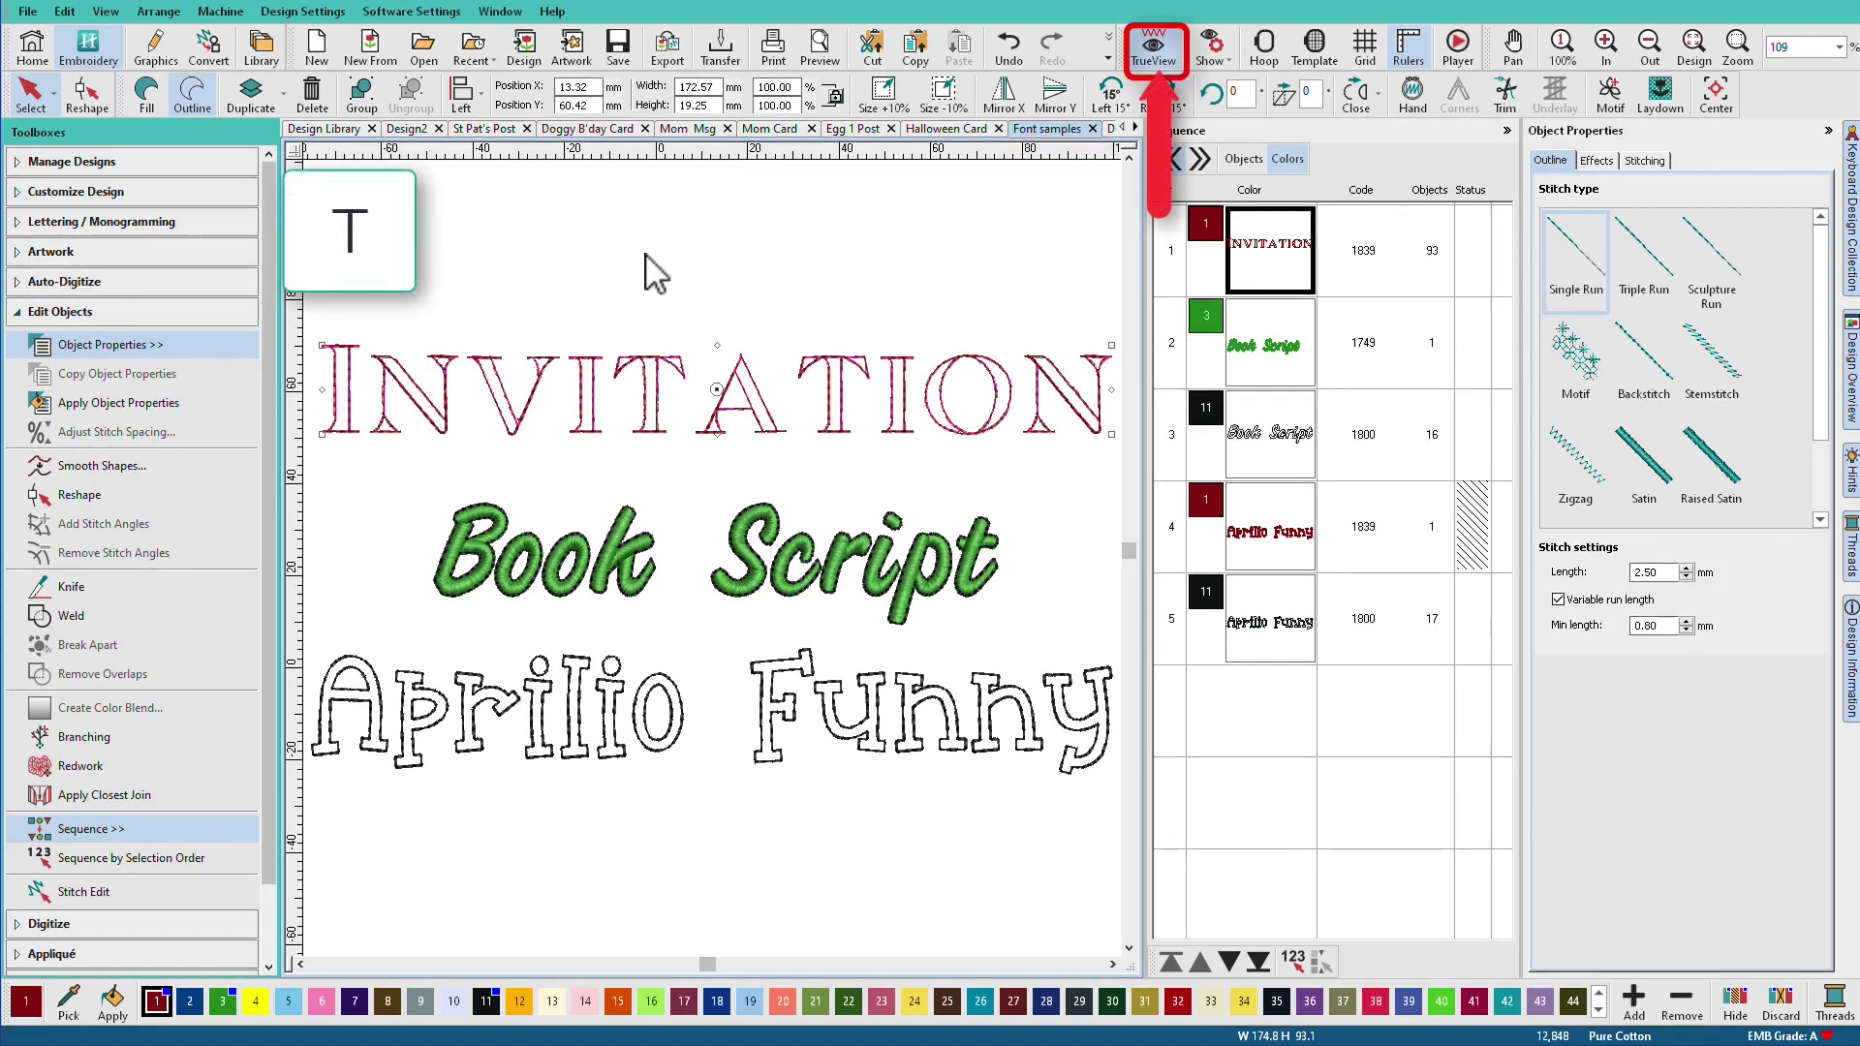
Turn off TrueView and branch the pieces of the first letter I in Invitation, exiting at its lower-right corner.
key(t)
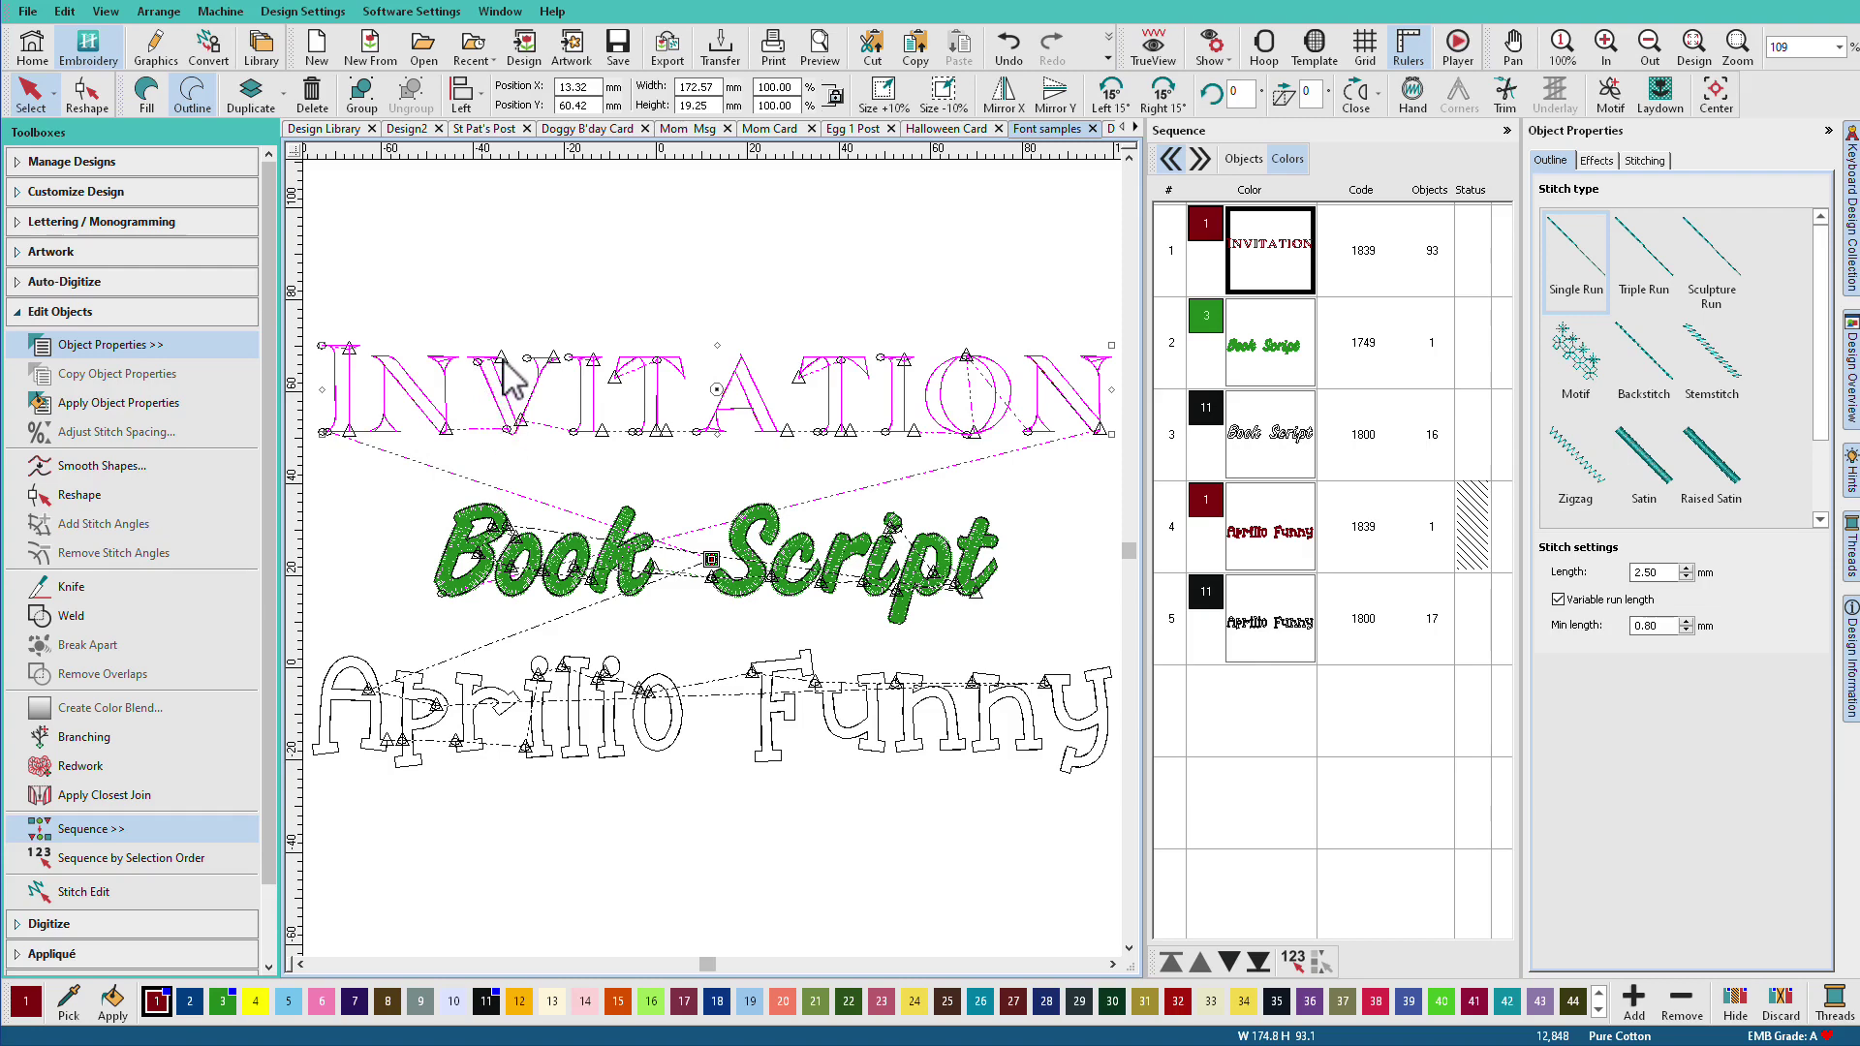
click(377, 313)
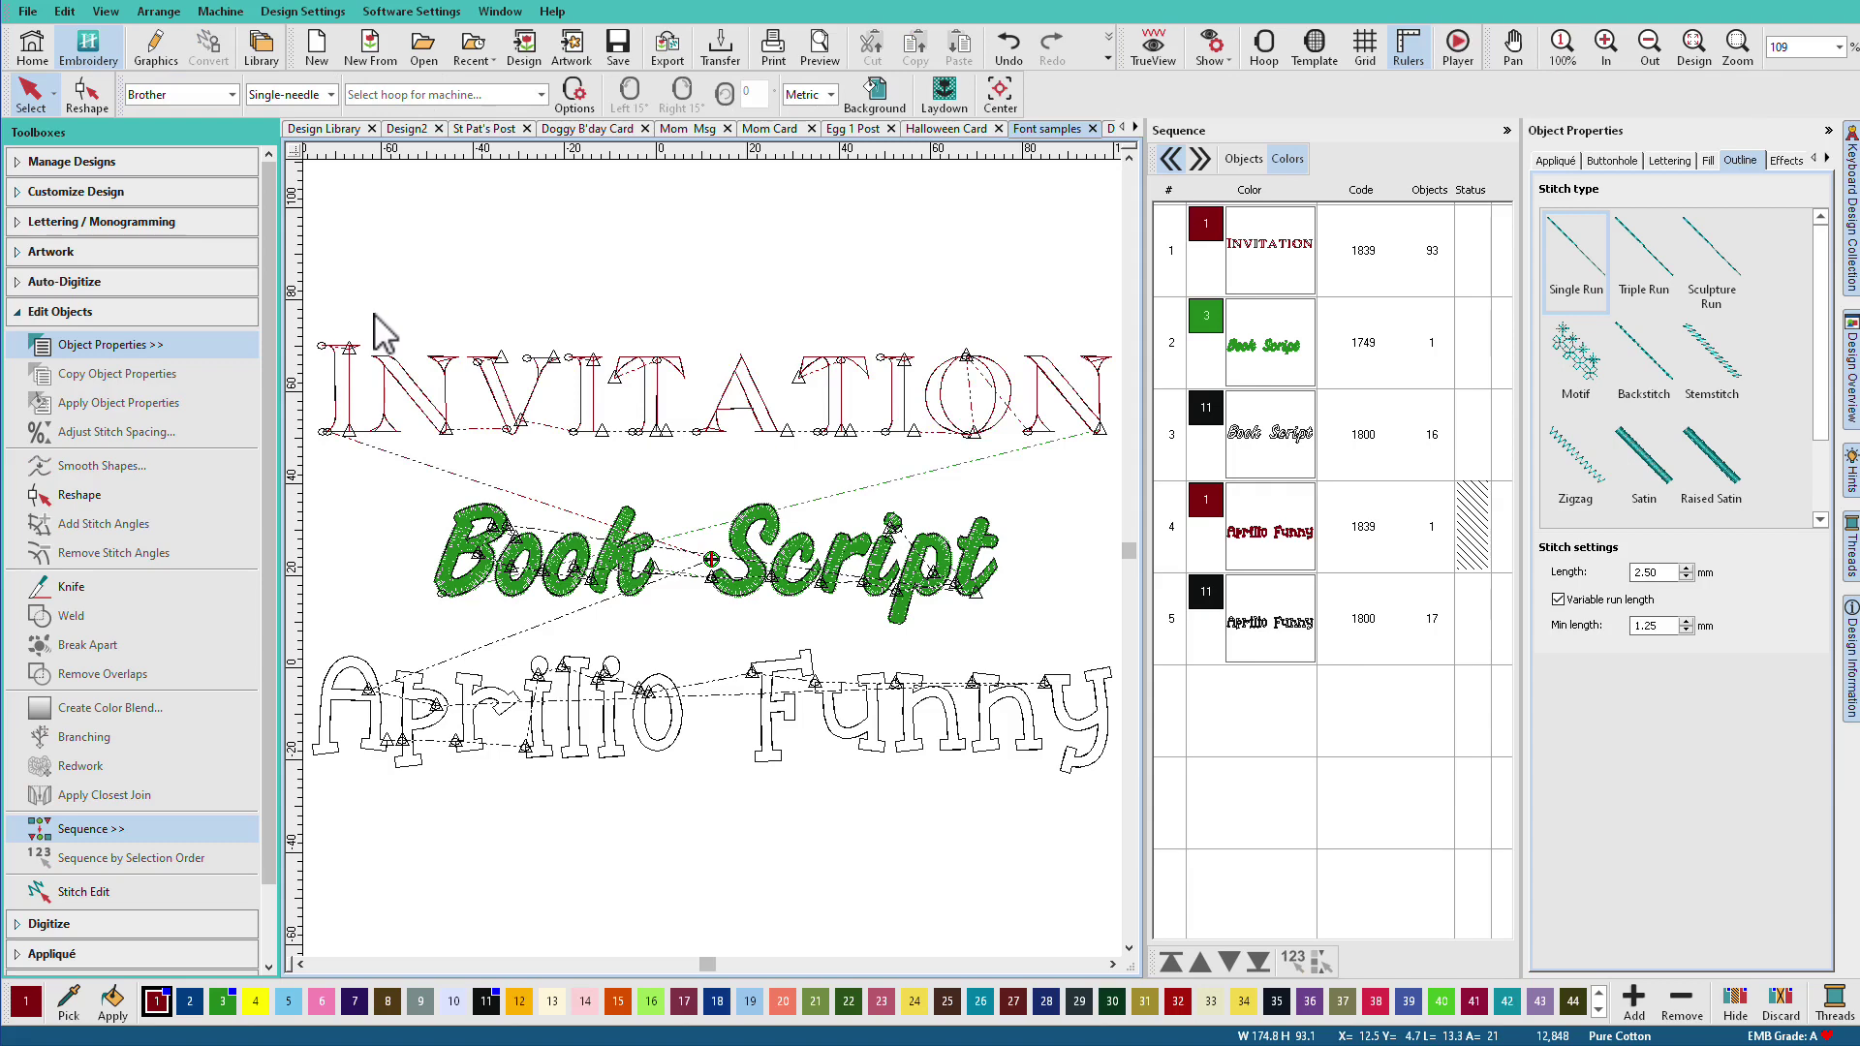
drag(376, 314, 297, 473)
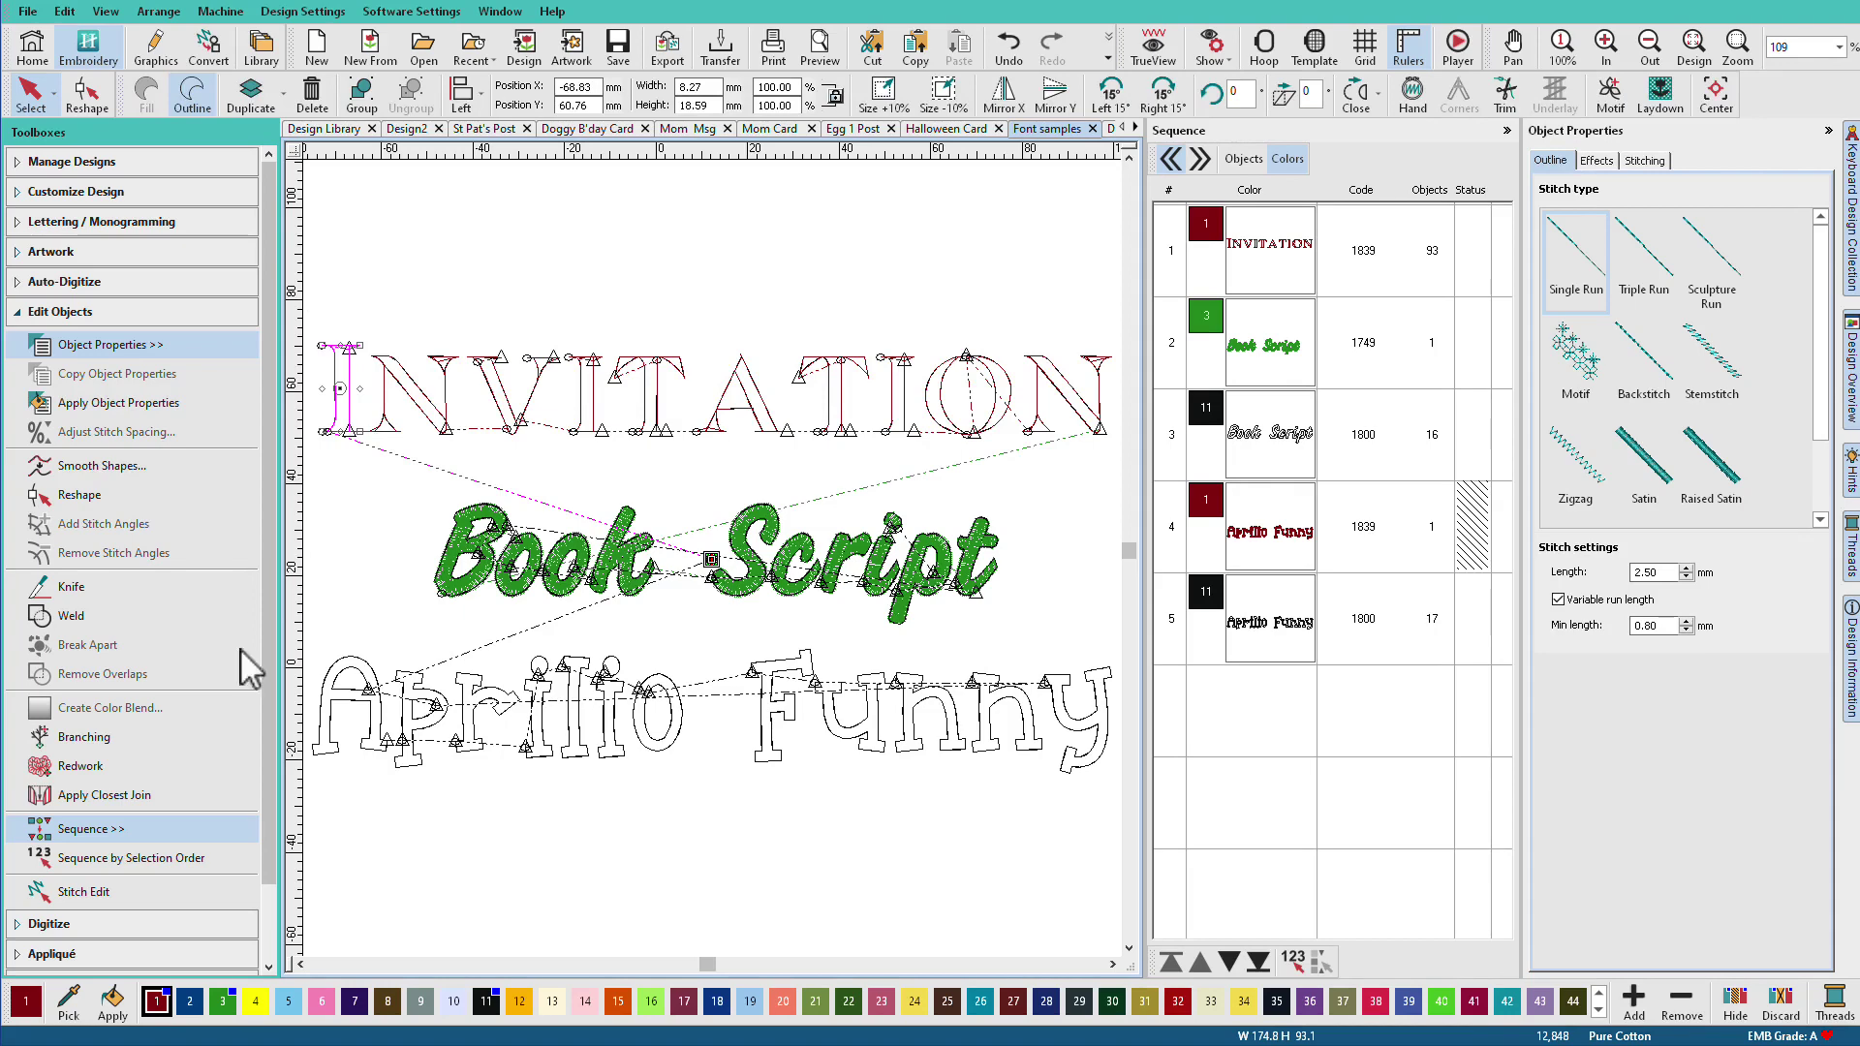
click(109, 746)
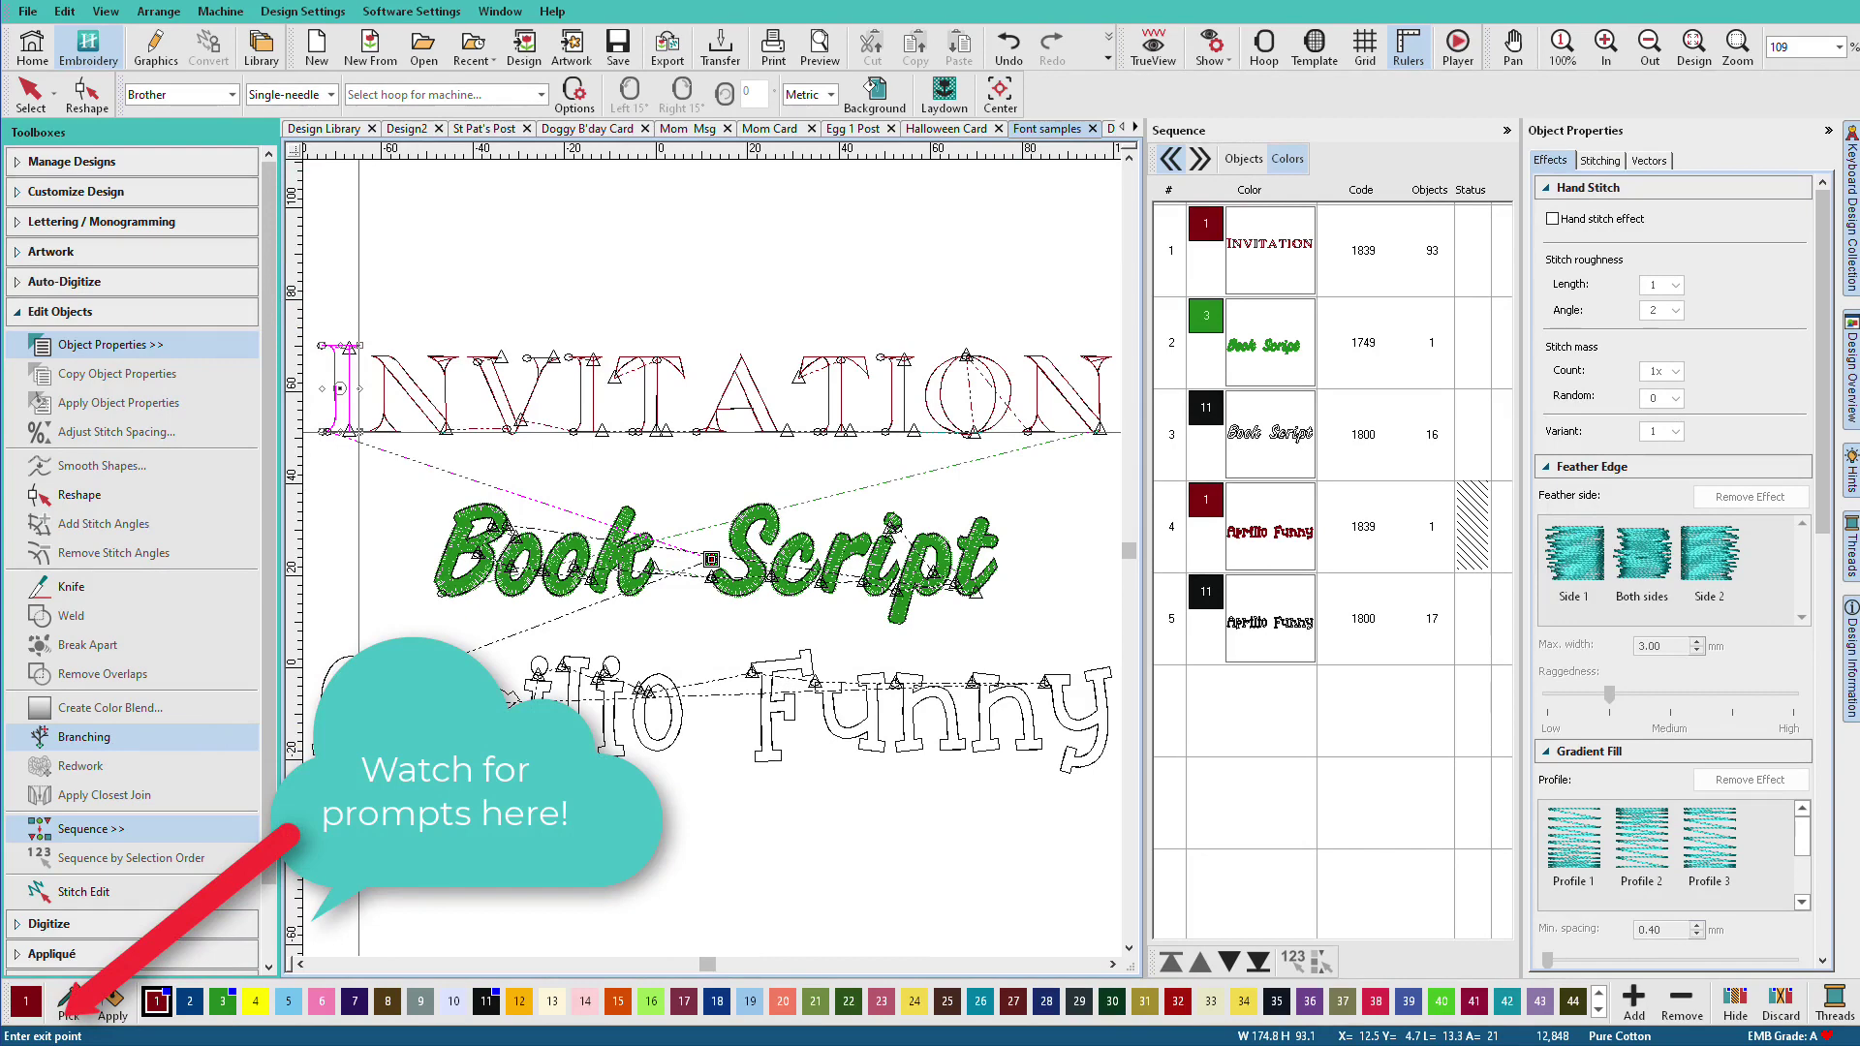
click(359, 431)
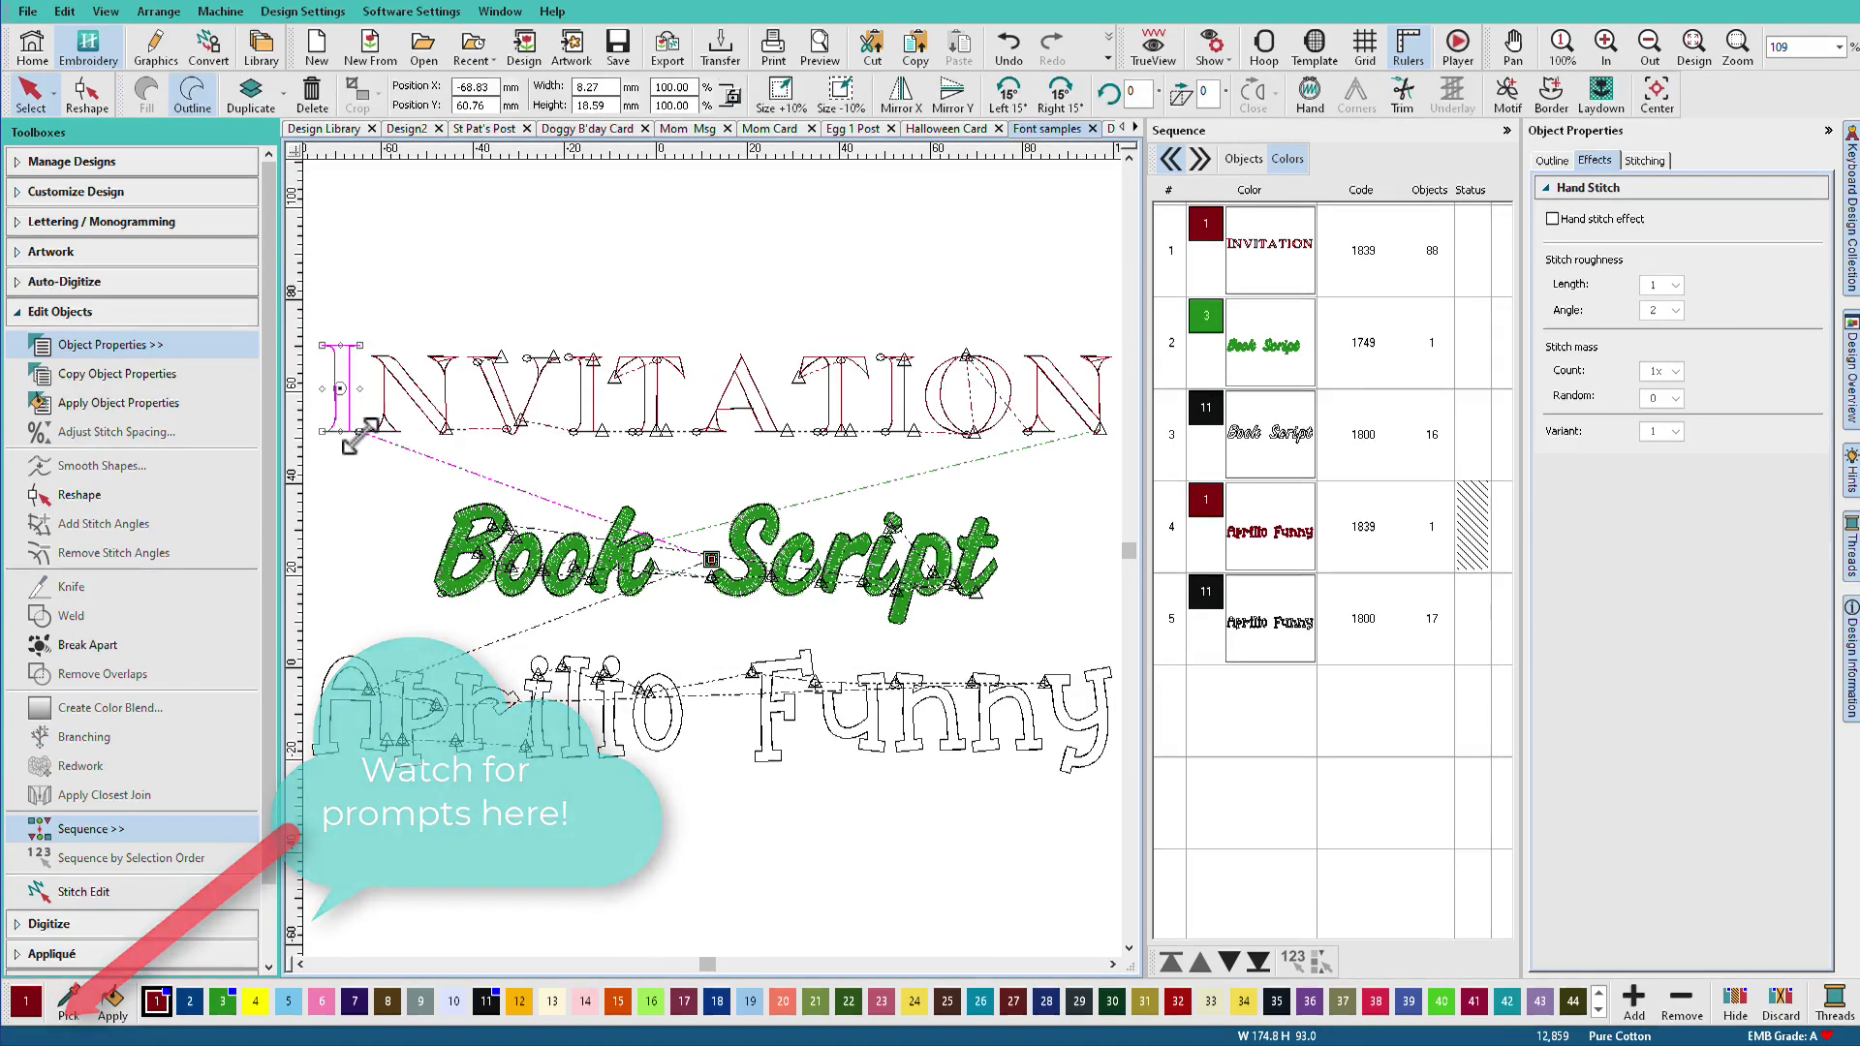
click(391, 482)
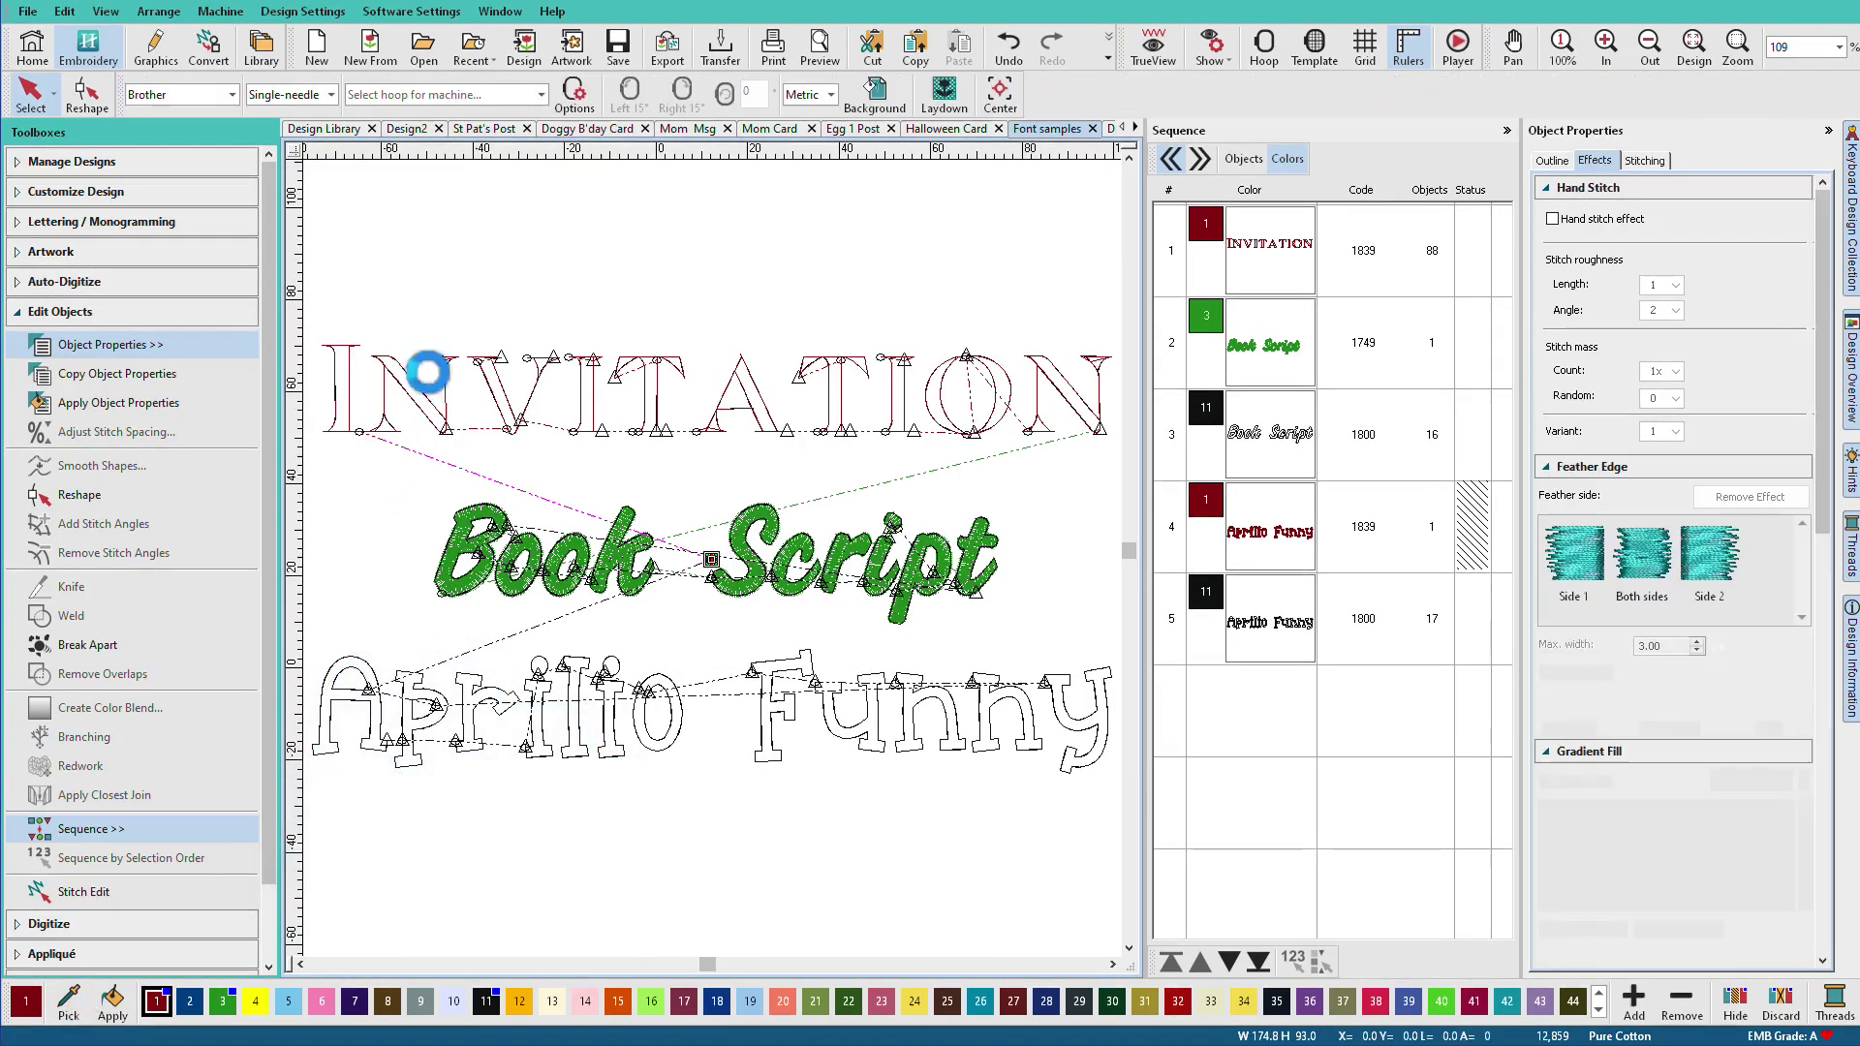
Branch the pieces of the first letter N in Invitation, entering at its lower-left corner and exiting at its upper-right corner.
drag(482, 327, 358, 490)
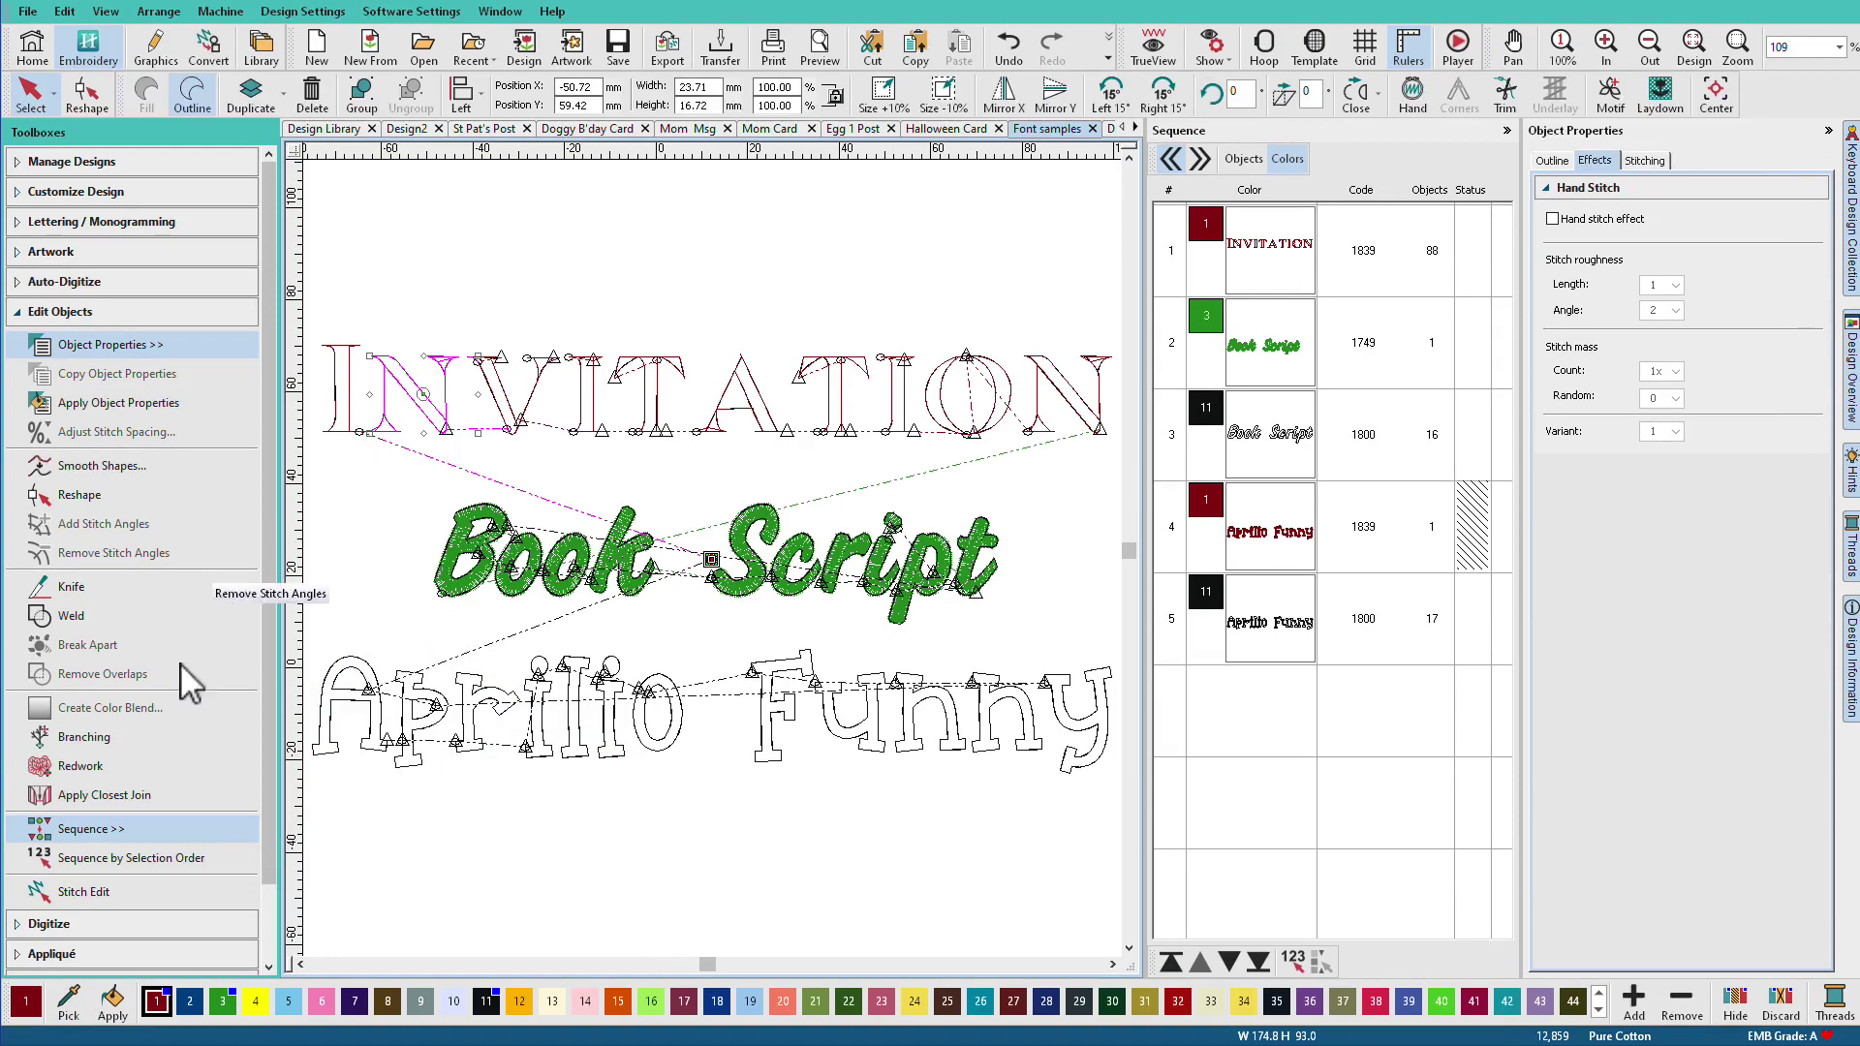
click(111, 746)
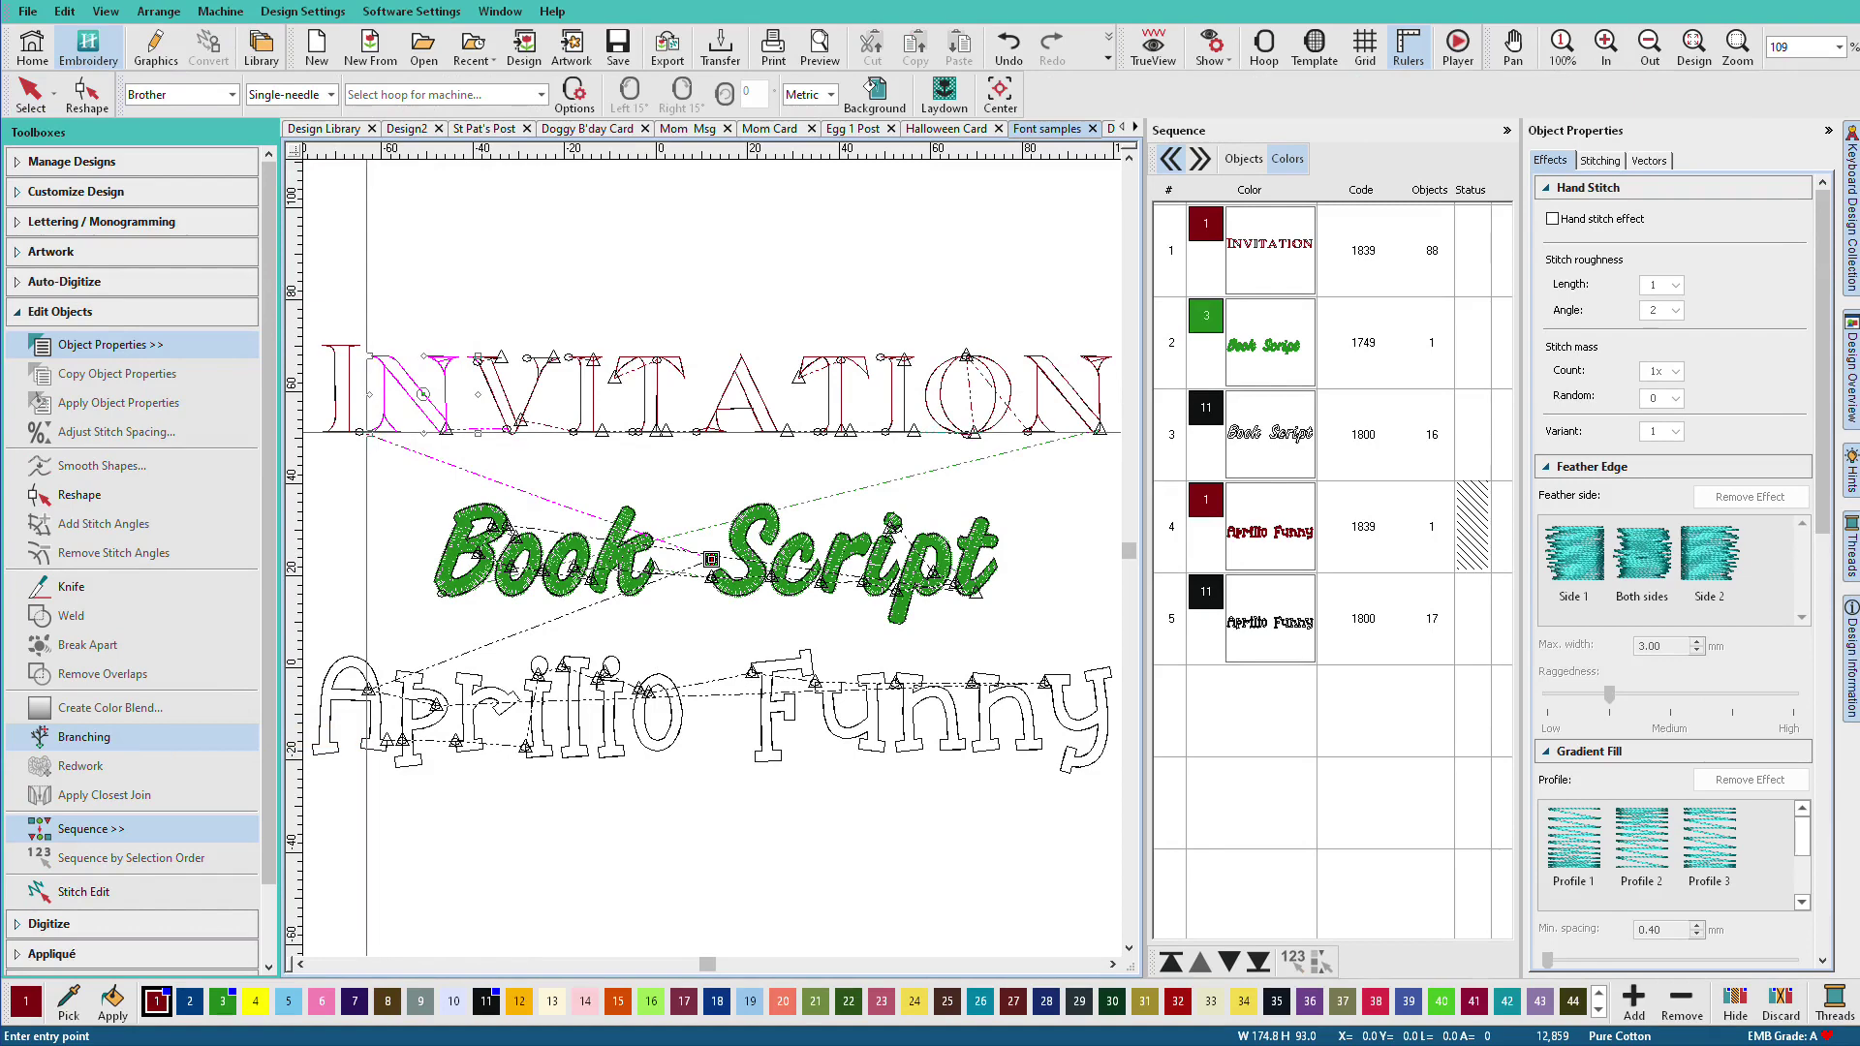
click(365, 431)
click(461, 354)
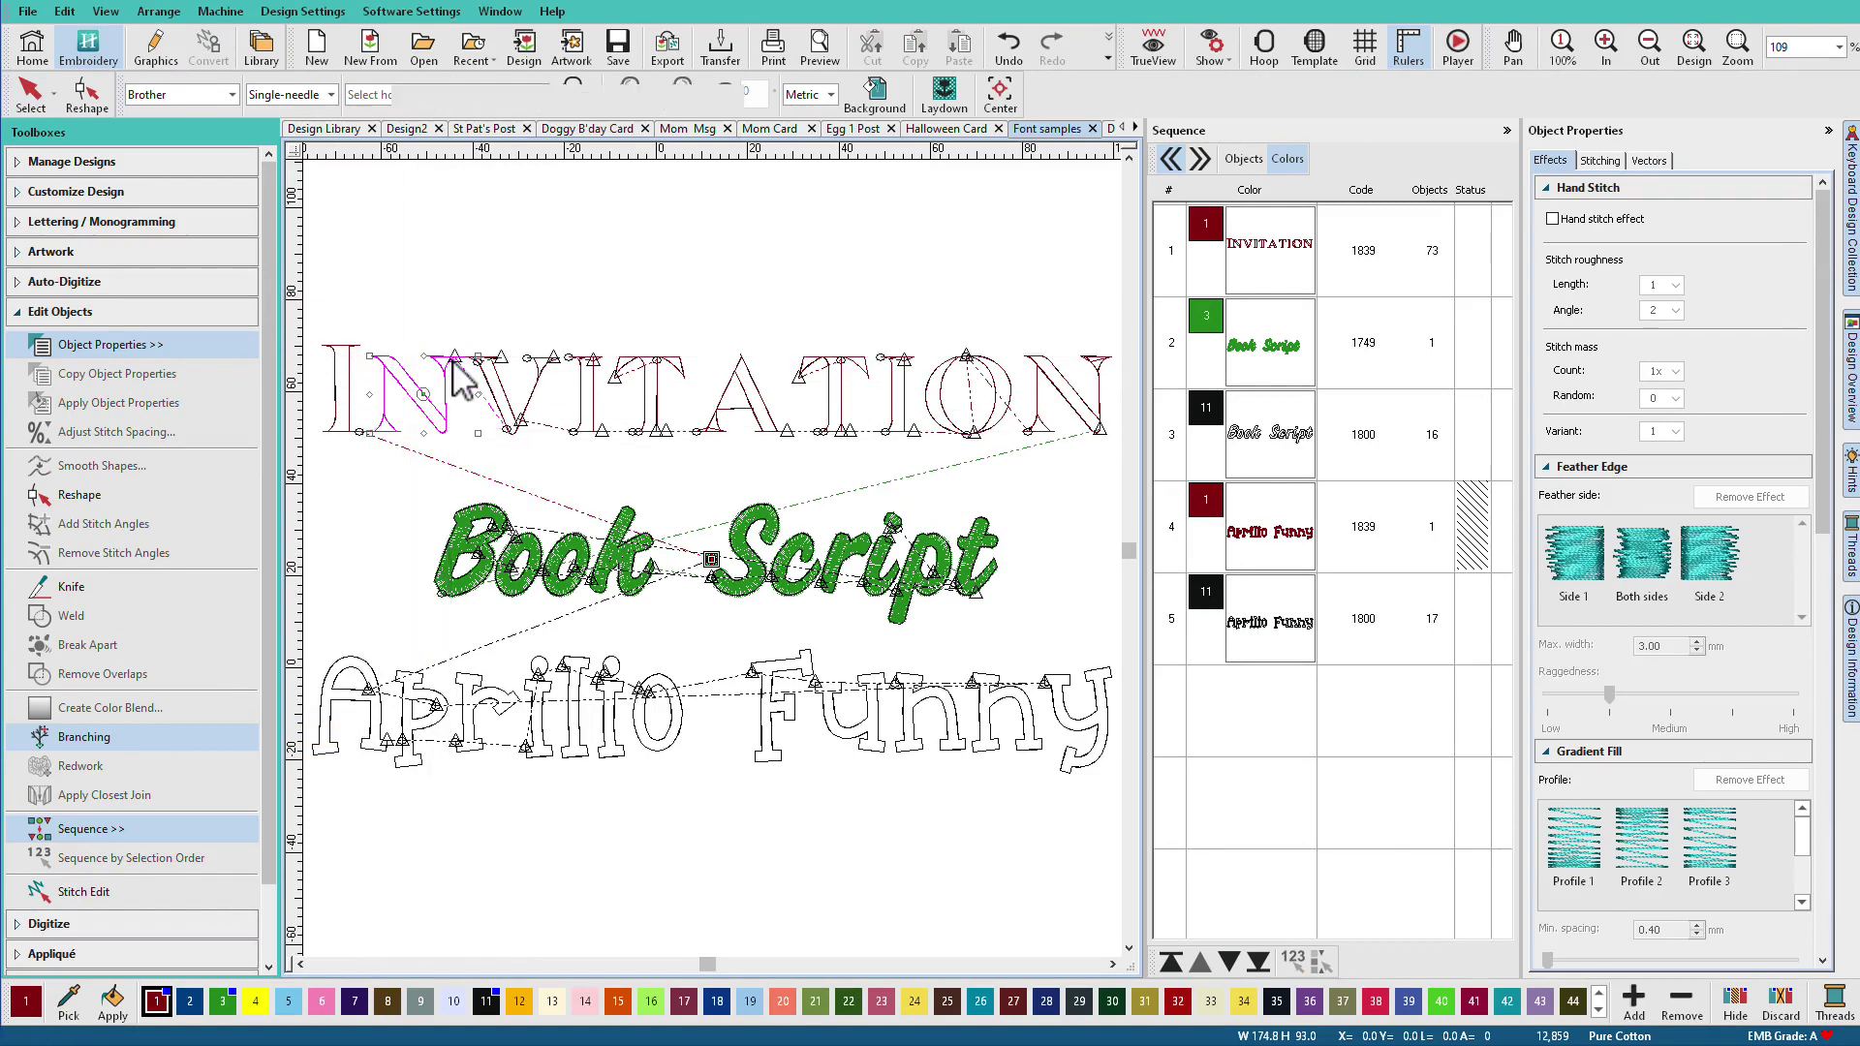
Branch the pieces of the letter V in Invitation, entering at its upper-left corner and exiting at its upper-right corner.
drag(462, 338, 582, 480)
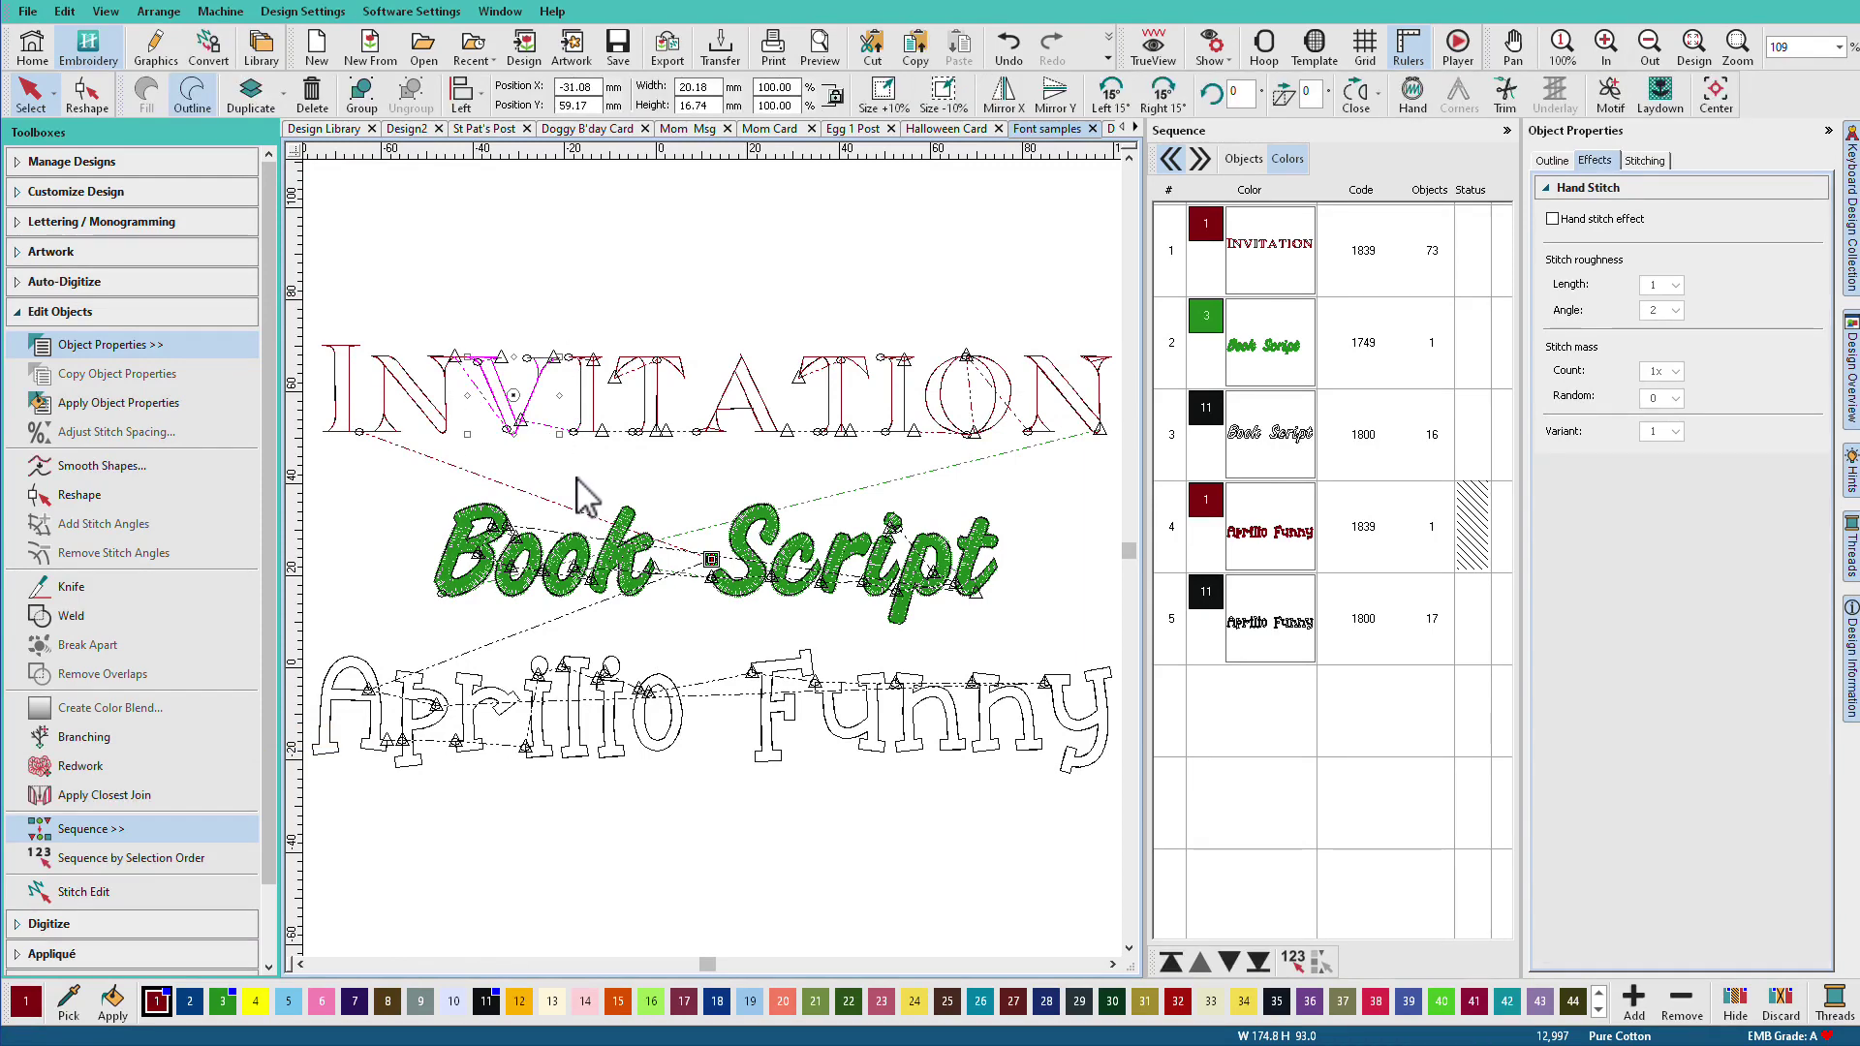
key(ctrl+shift+b)
click(461, 346)
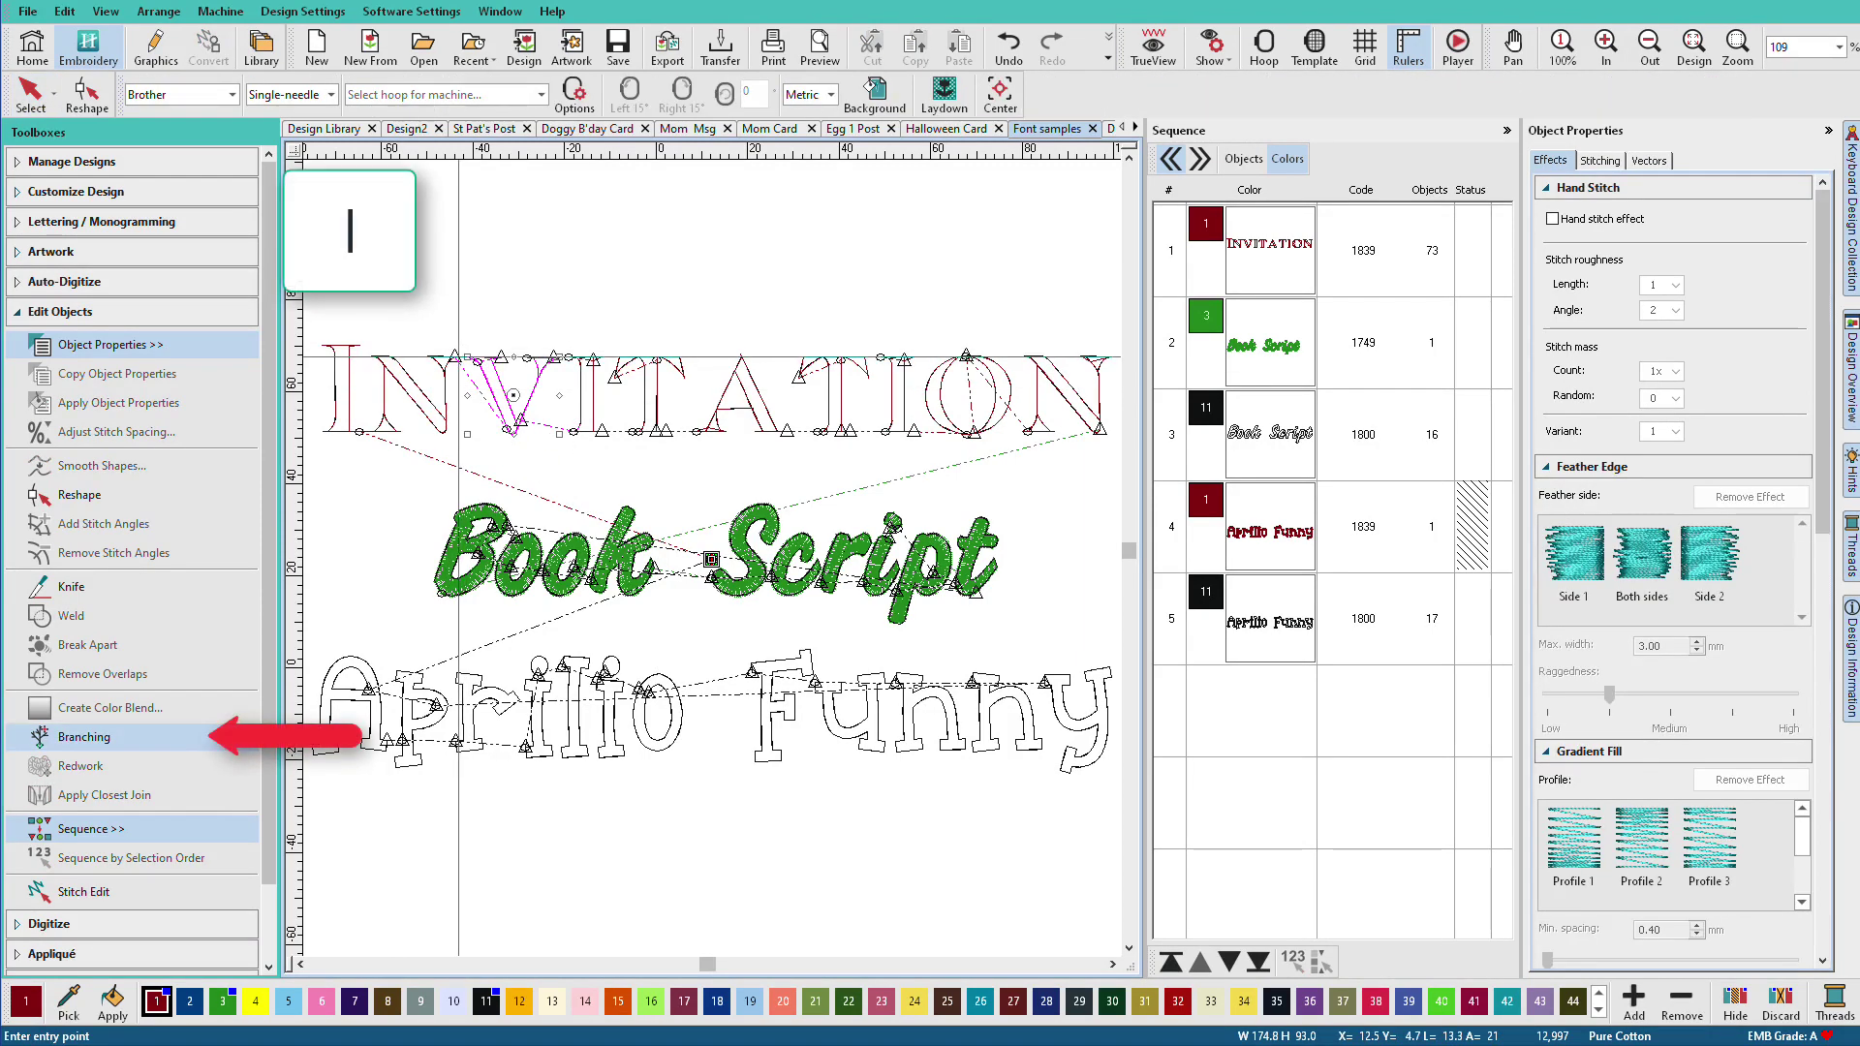
click(711, 560)
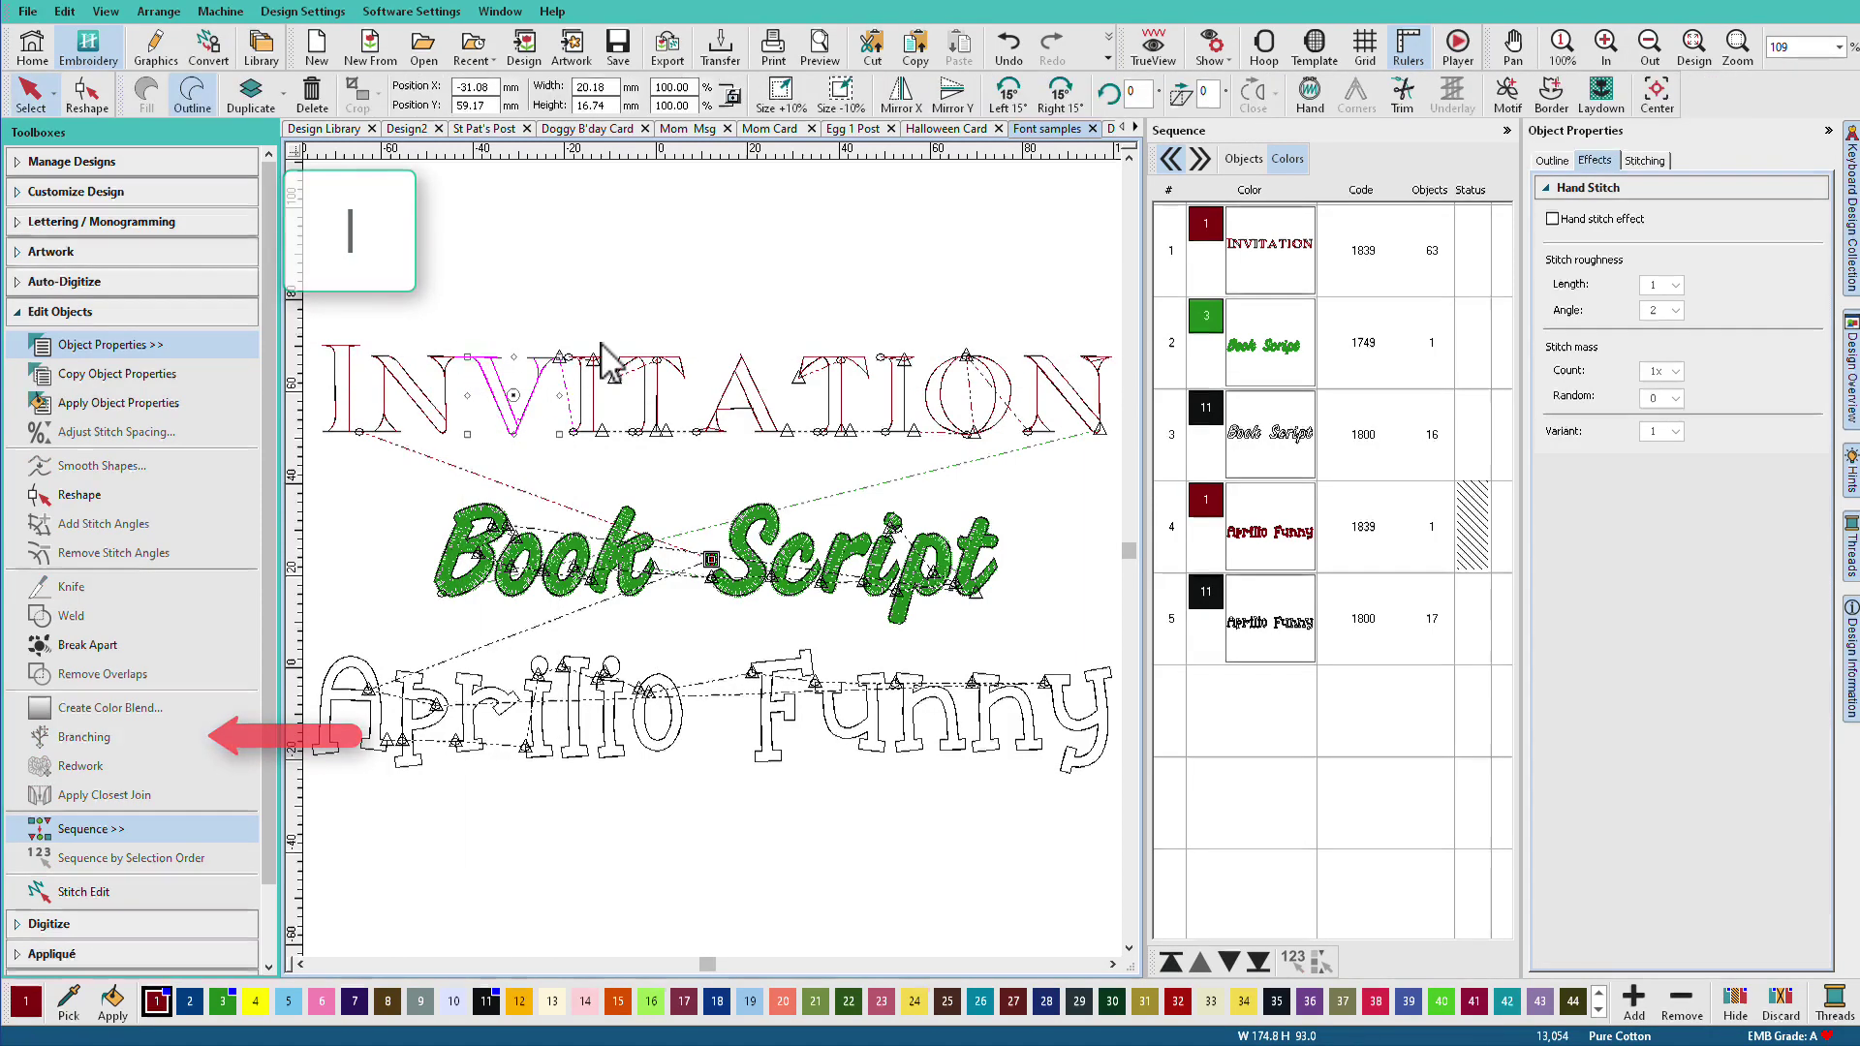
Branch the pieces of the second letter I in Invitation, entering at its upper-left corner and exiting at its upper-right corner.
drag(612, 347, 560, 483)
click(84, 736)
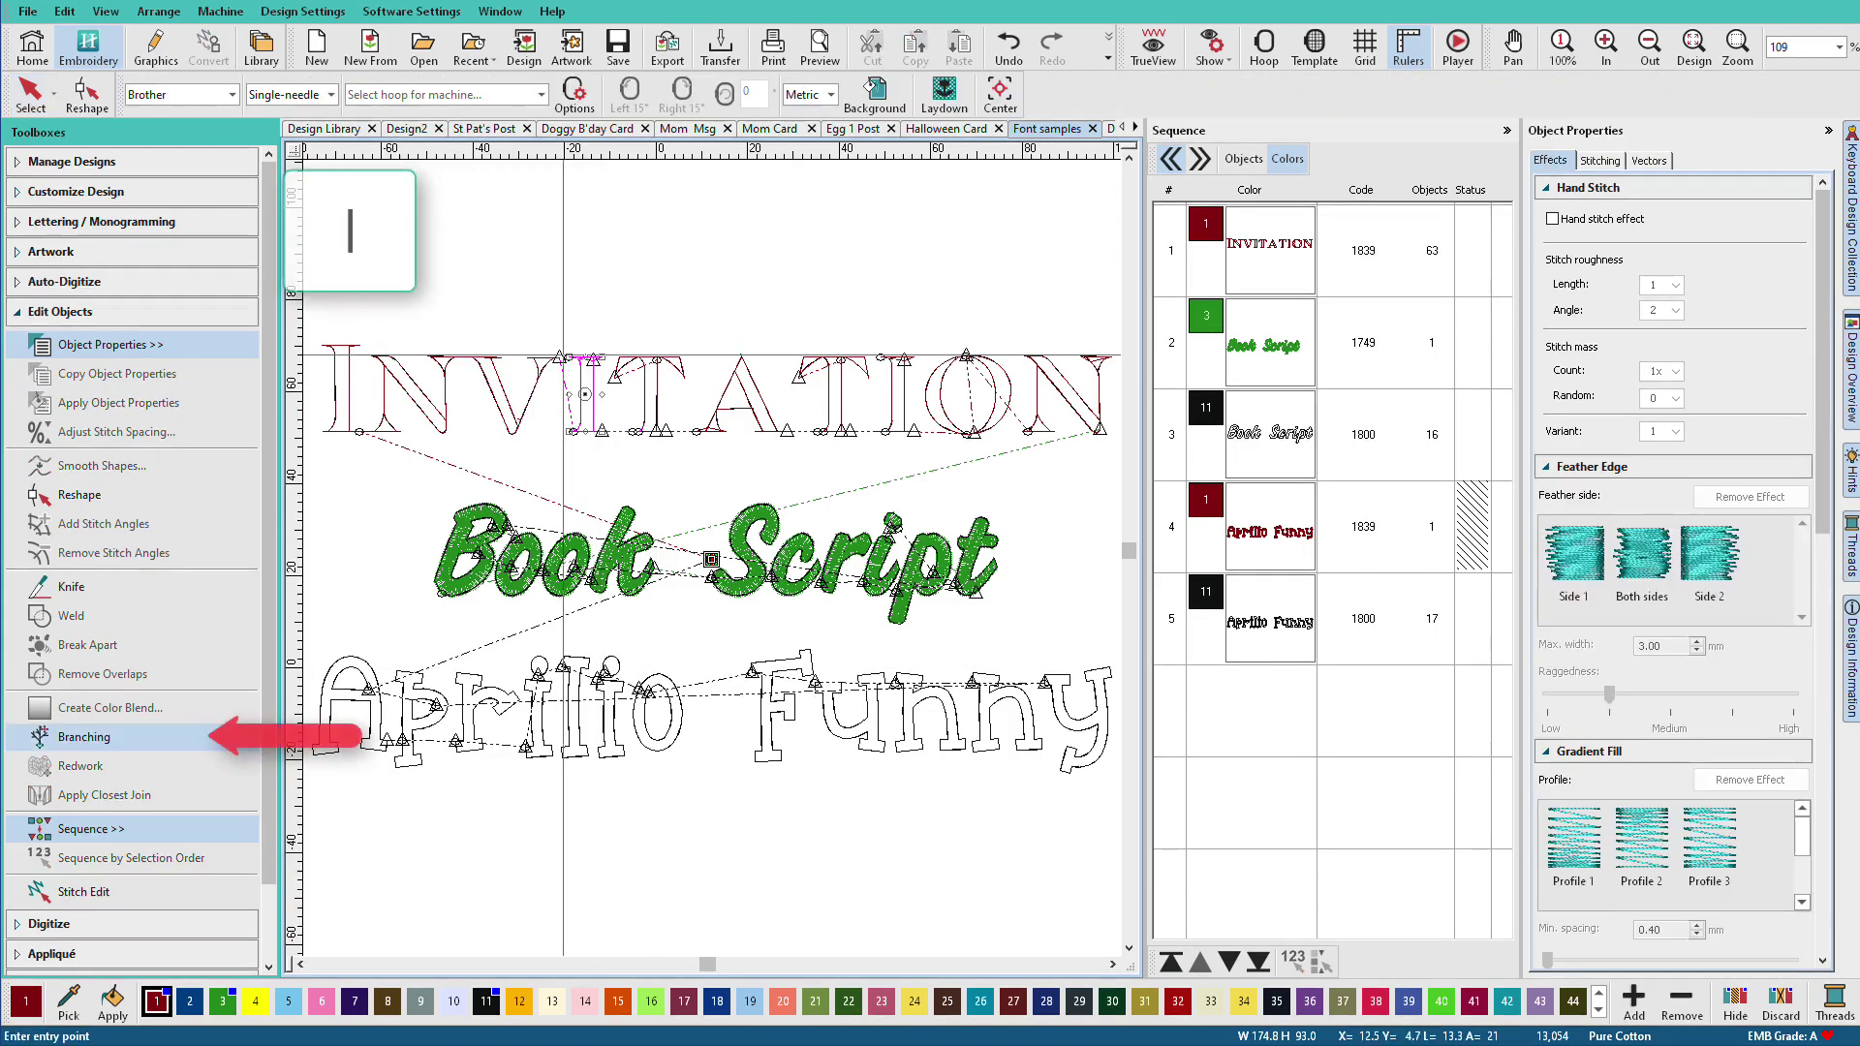
click(602, 360)
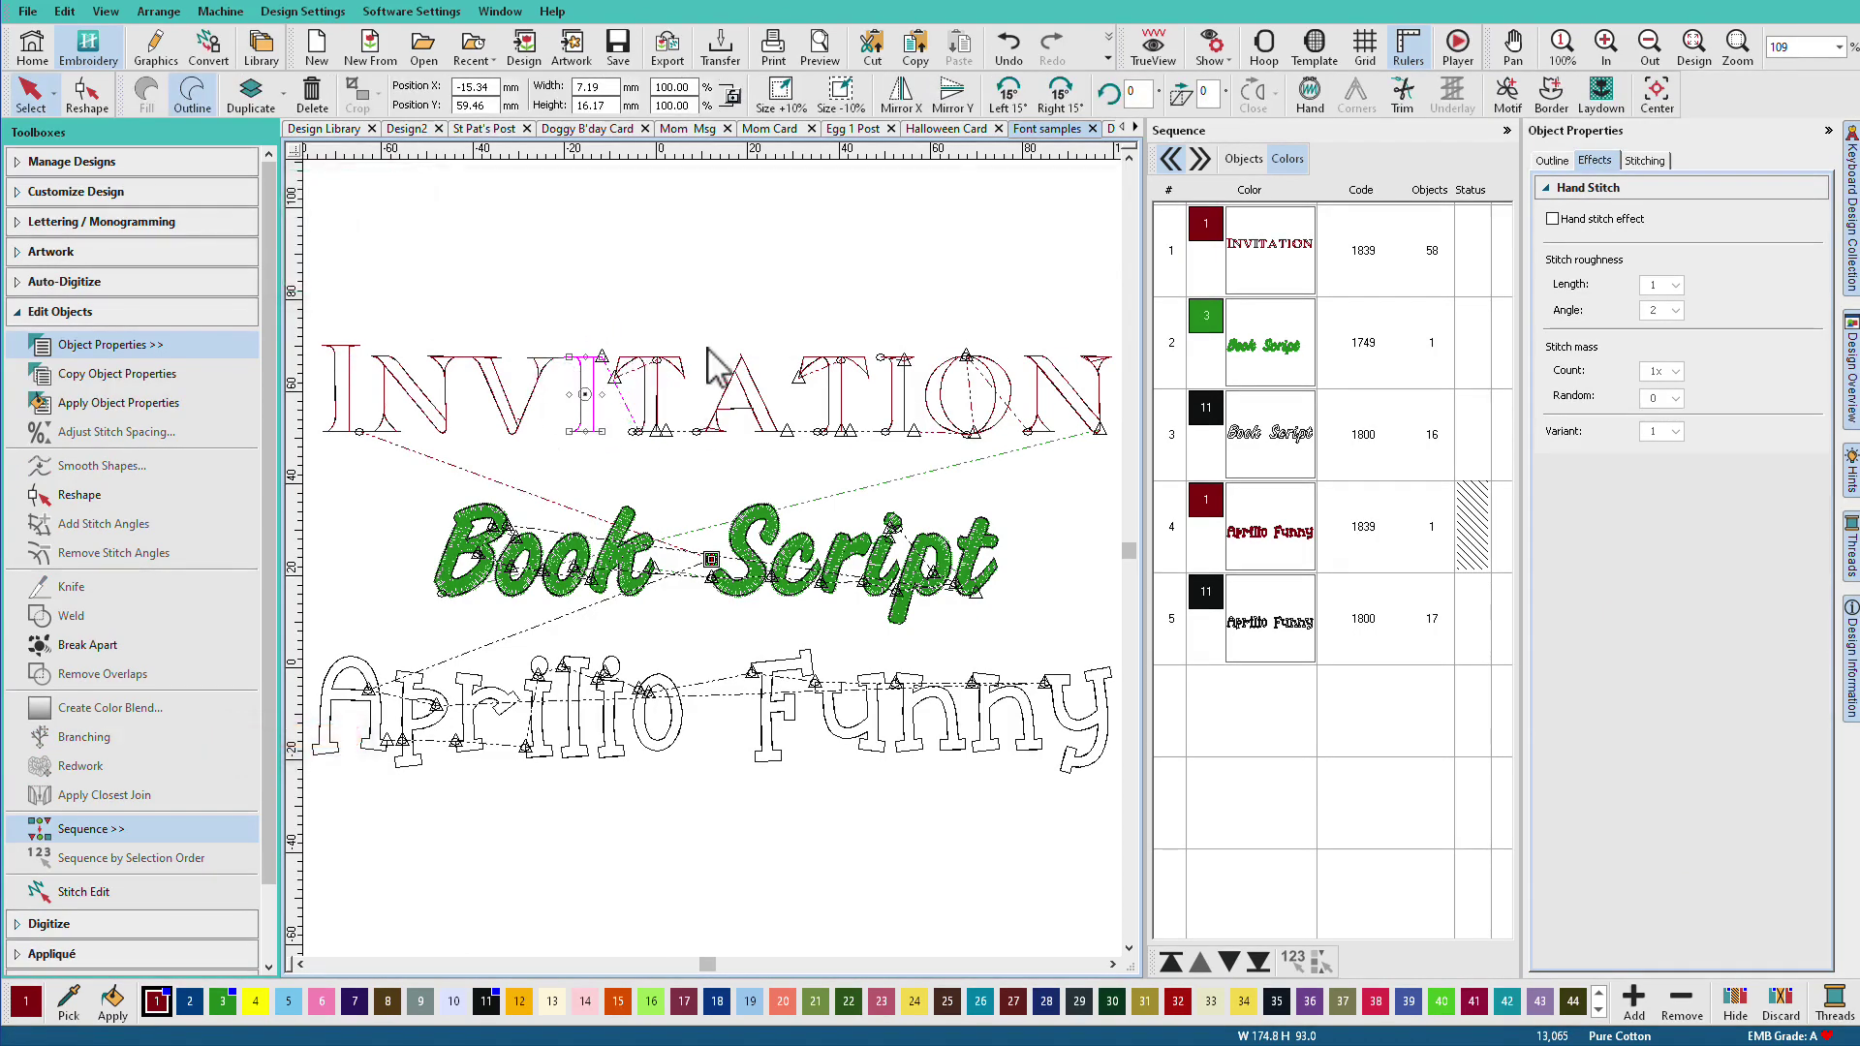
Branch the pieces of the first letter T in Invitation, entering at its upper-left corner and exiting at the base of its stem.
key(Escape)
drag(589, 471, 588, 470)
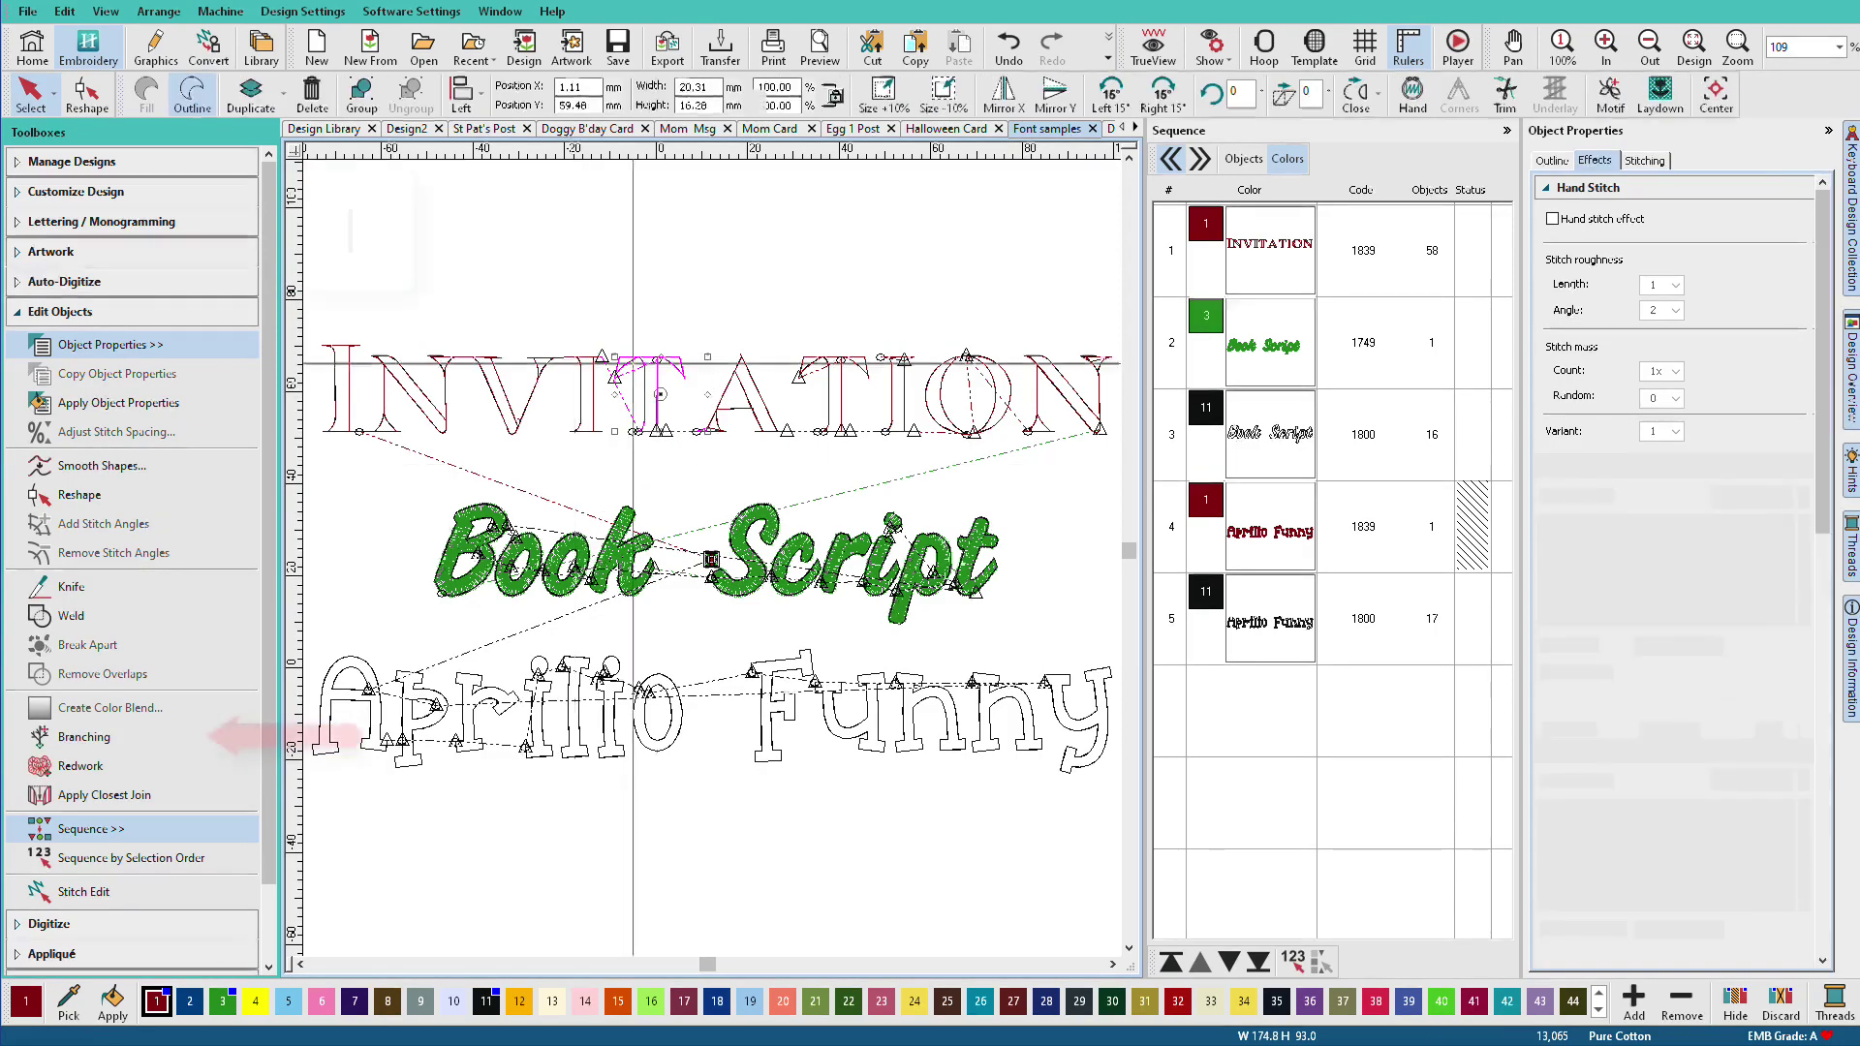
key(i)
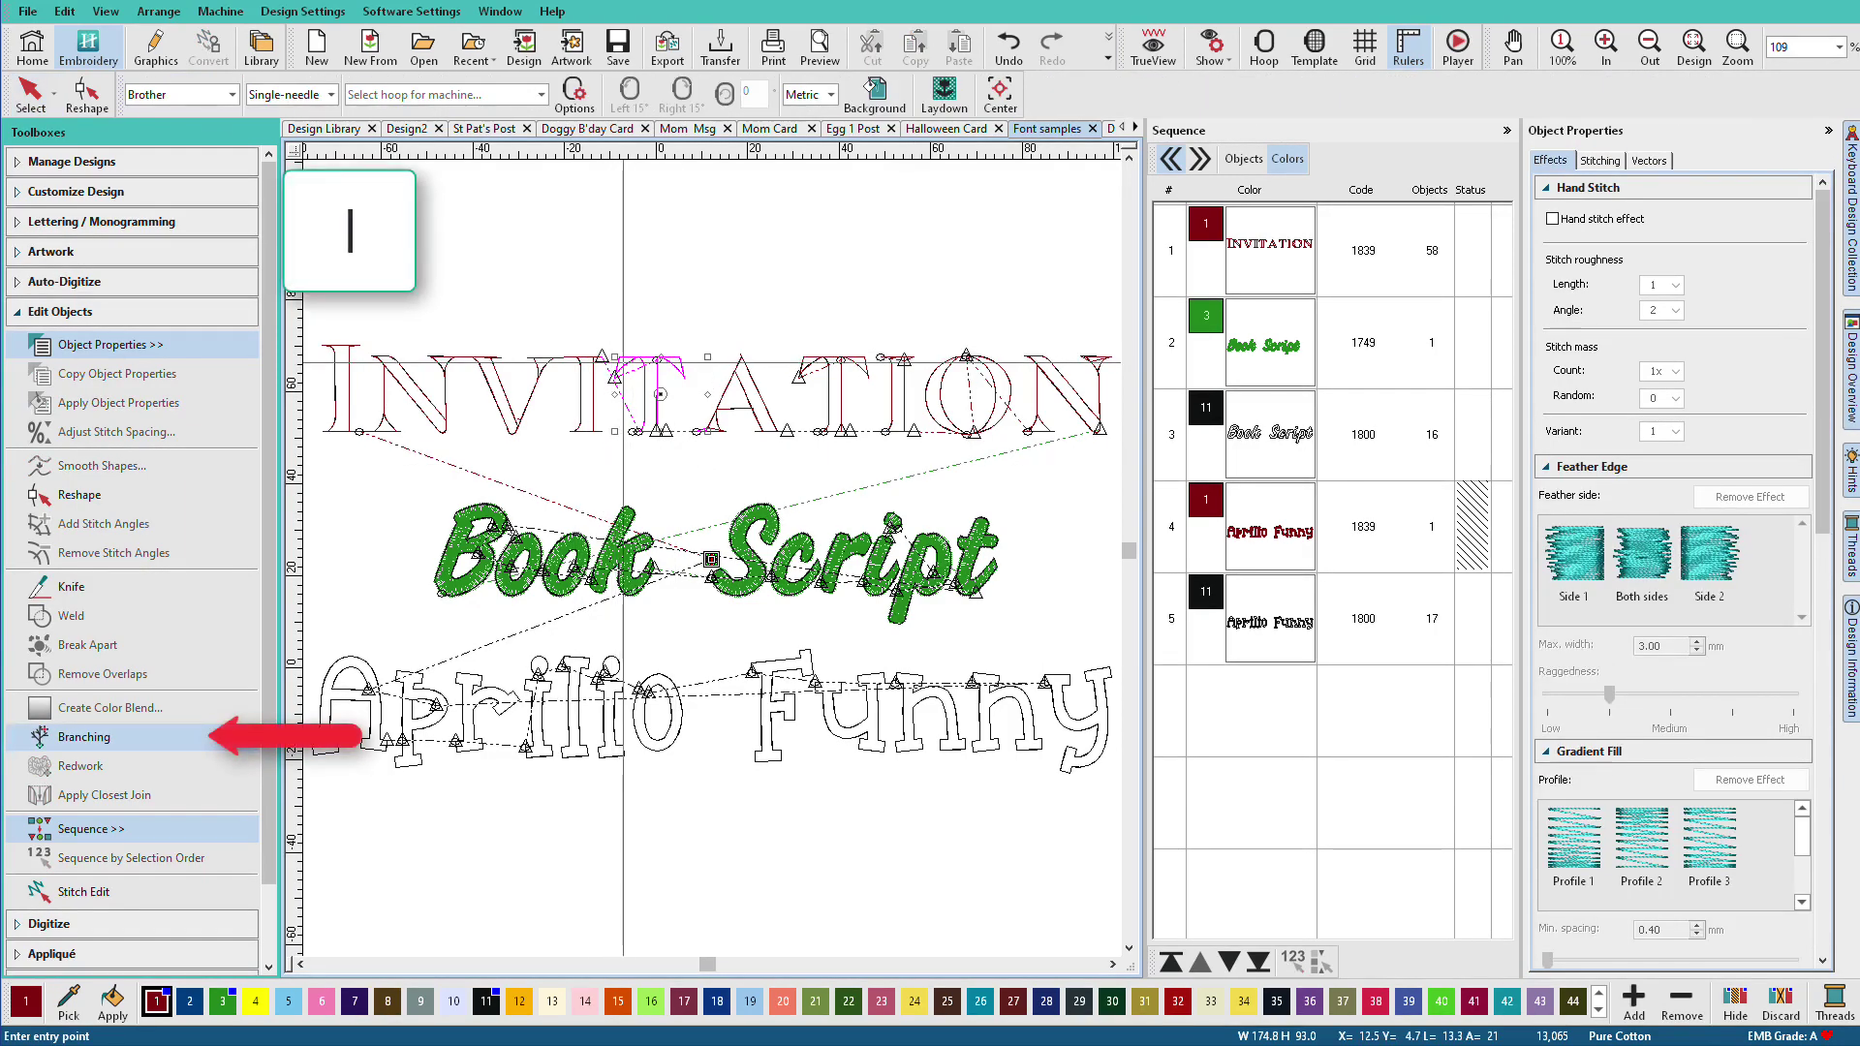
click(621, 360)
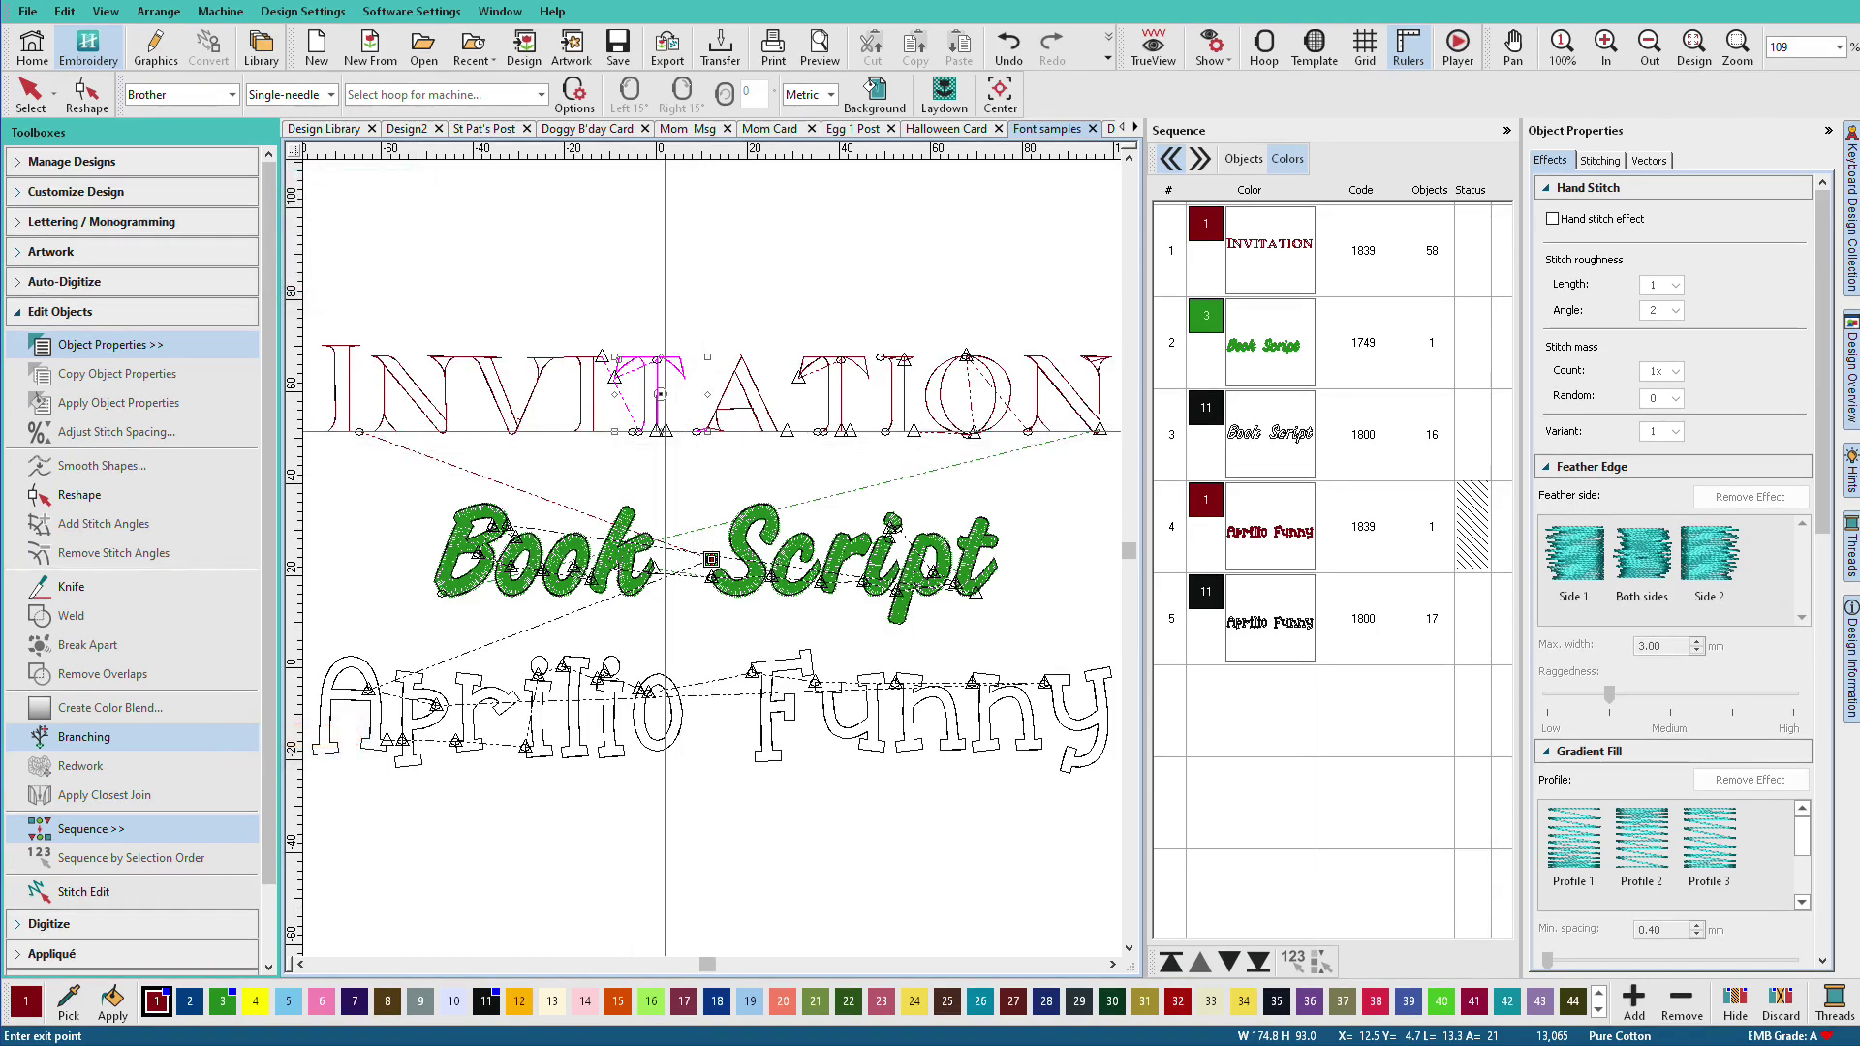
click(665, 429)
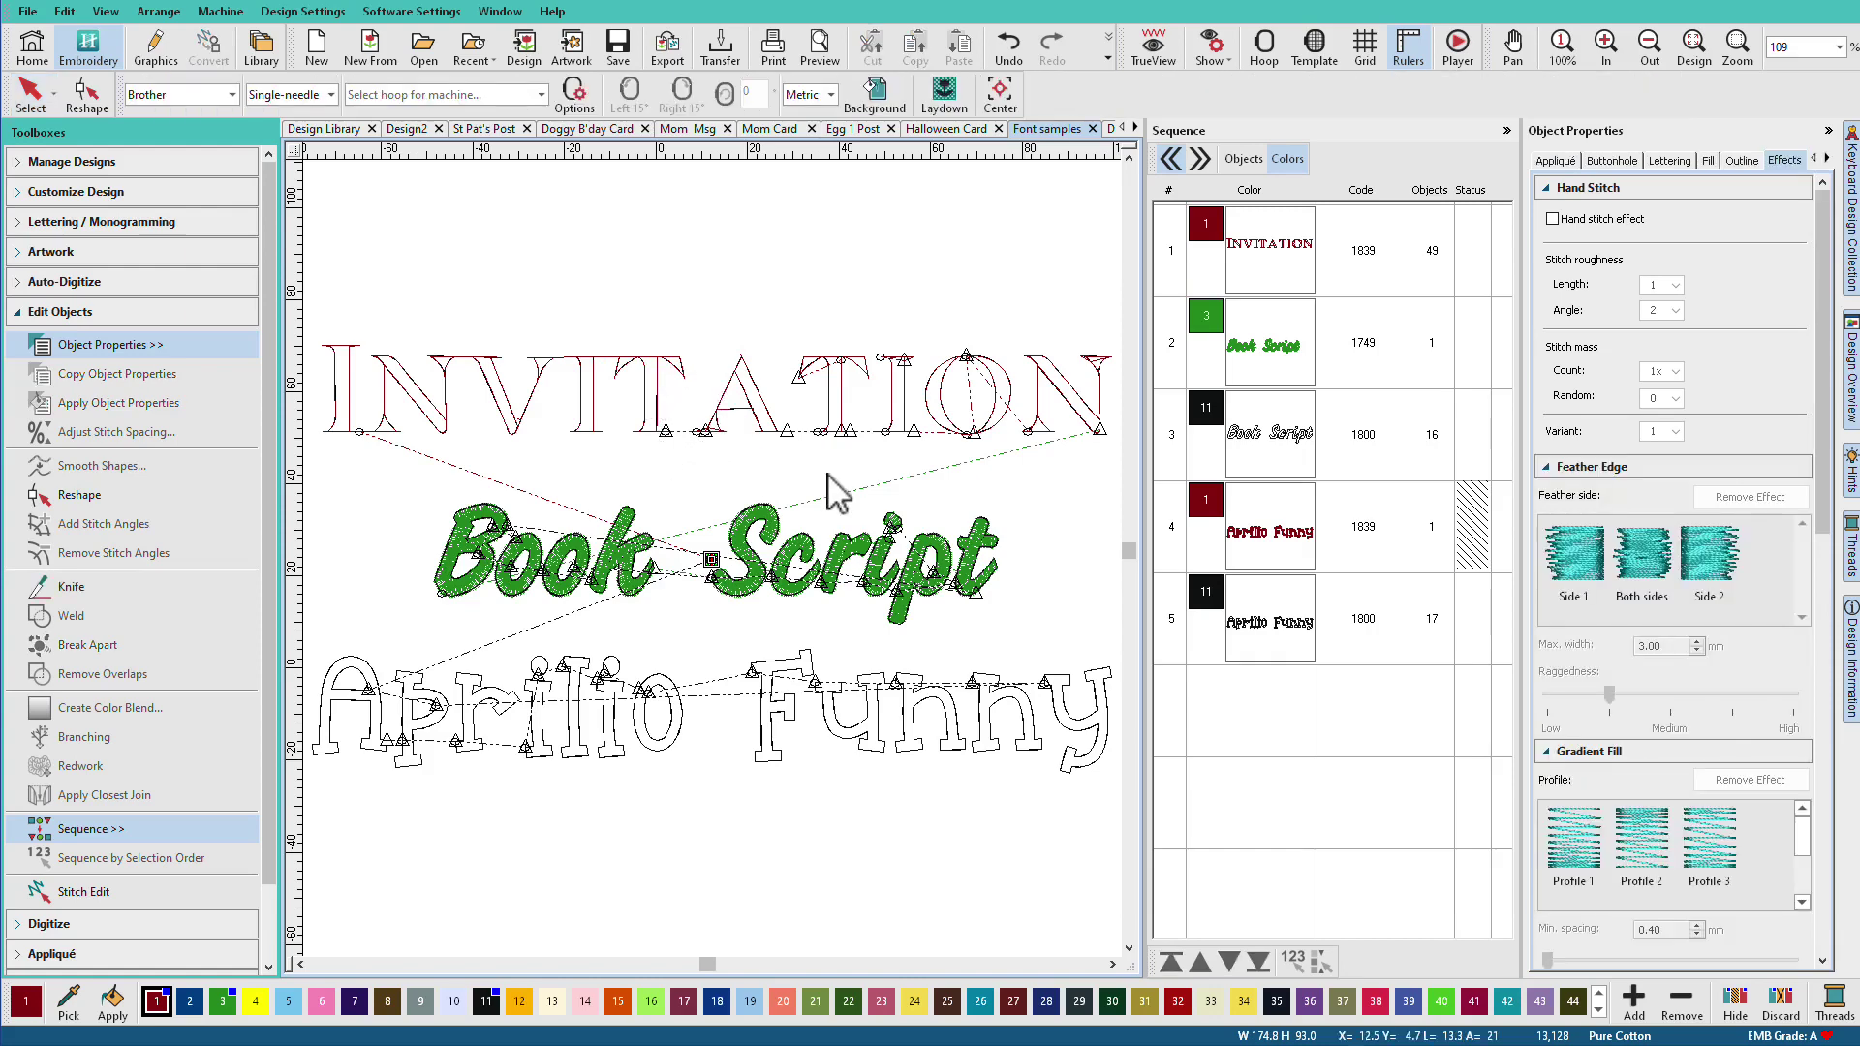
Turn TrueView back on and inspect the letter H of HAPPY in the Doggy B'day Card design.
key(t)
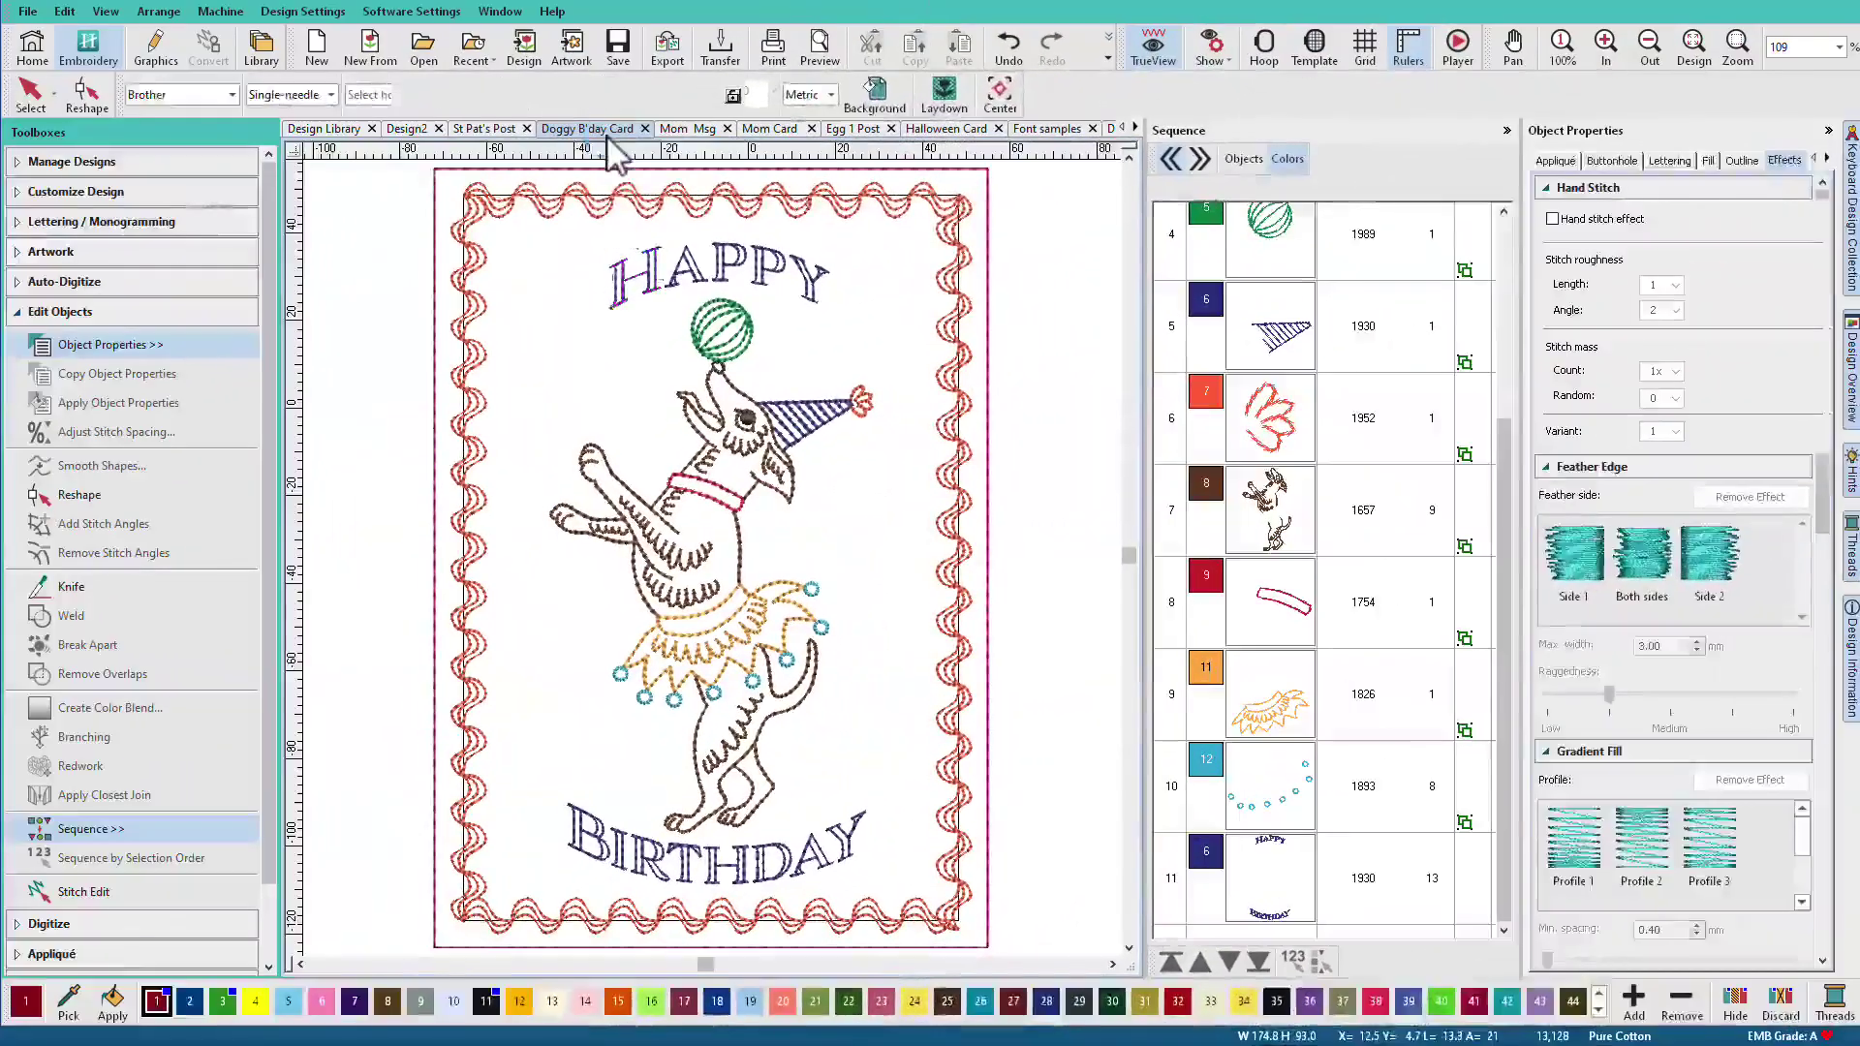
click(647, 274)
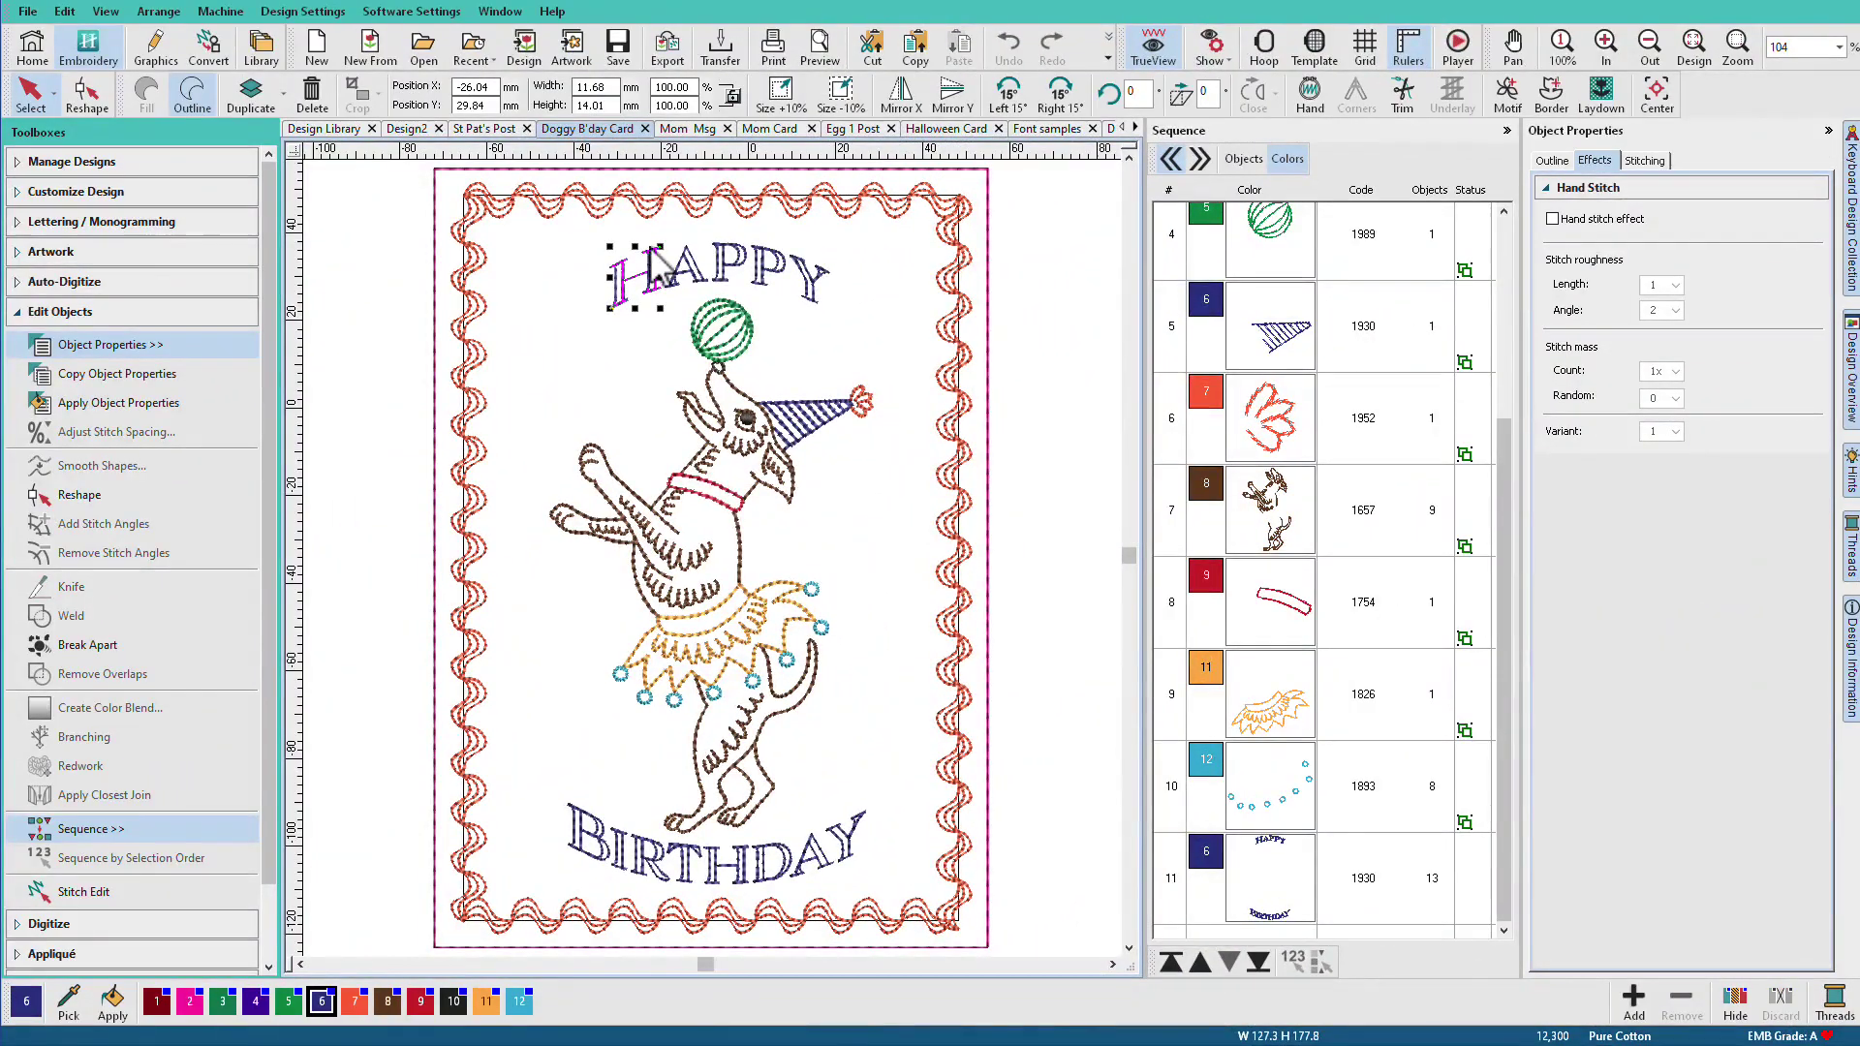
In Design2, list the sequence by individual objects and copy the card outline and its motif border into a new blank design.
click(875, 306)
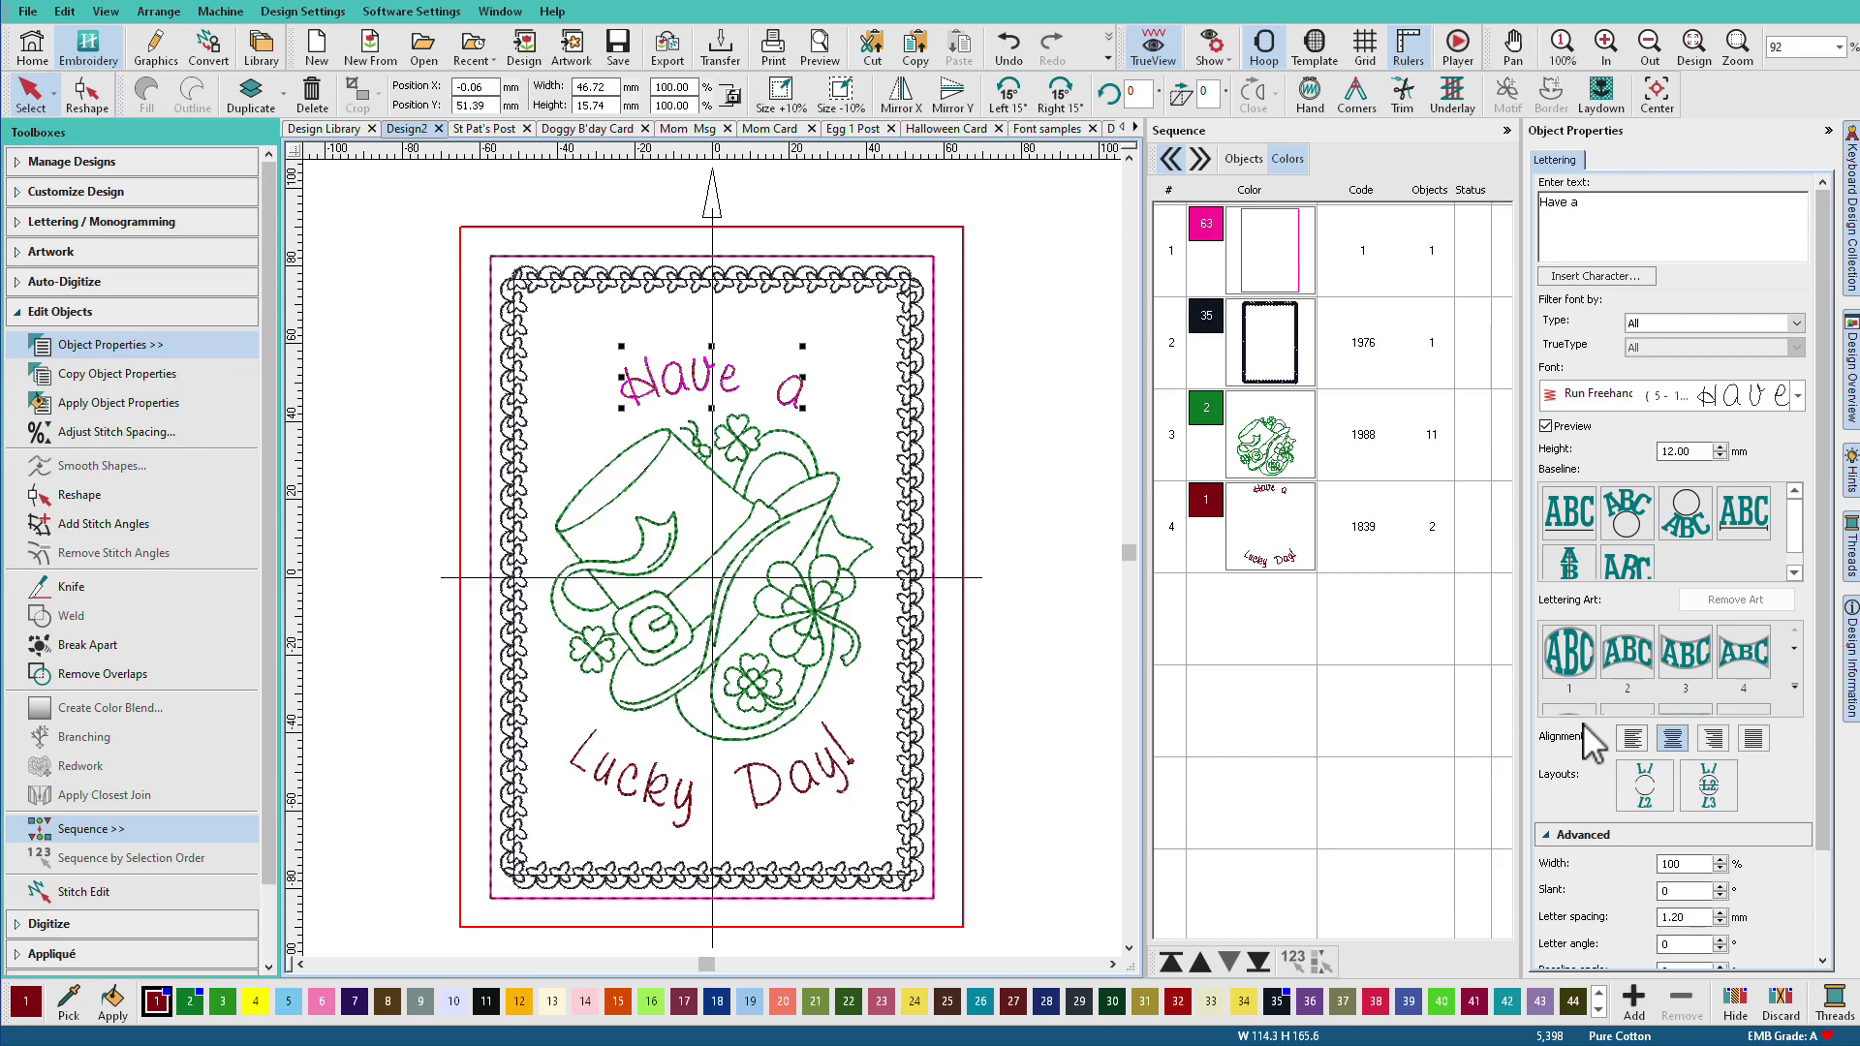
click(1244, 158)
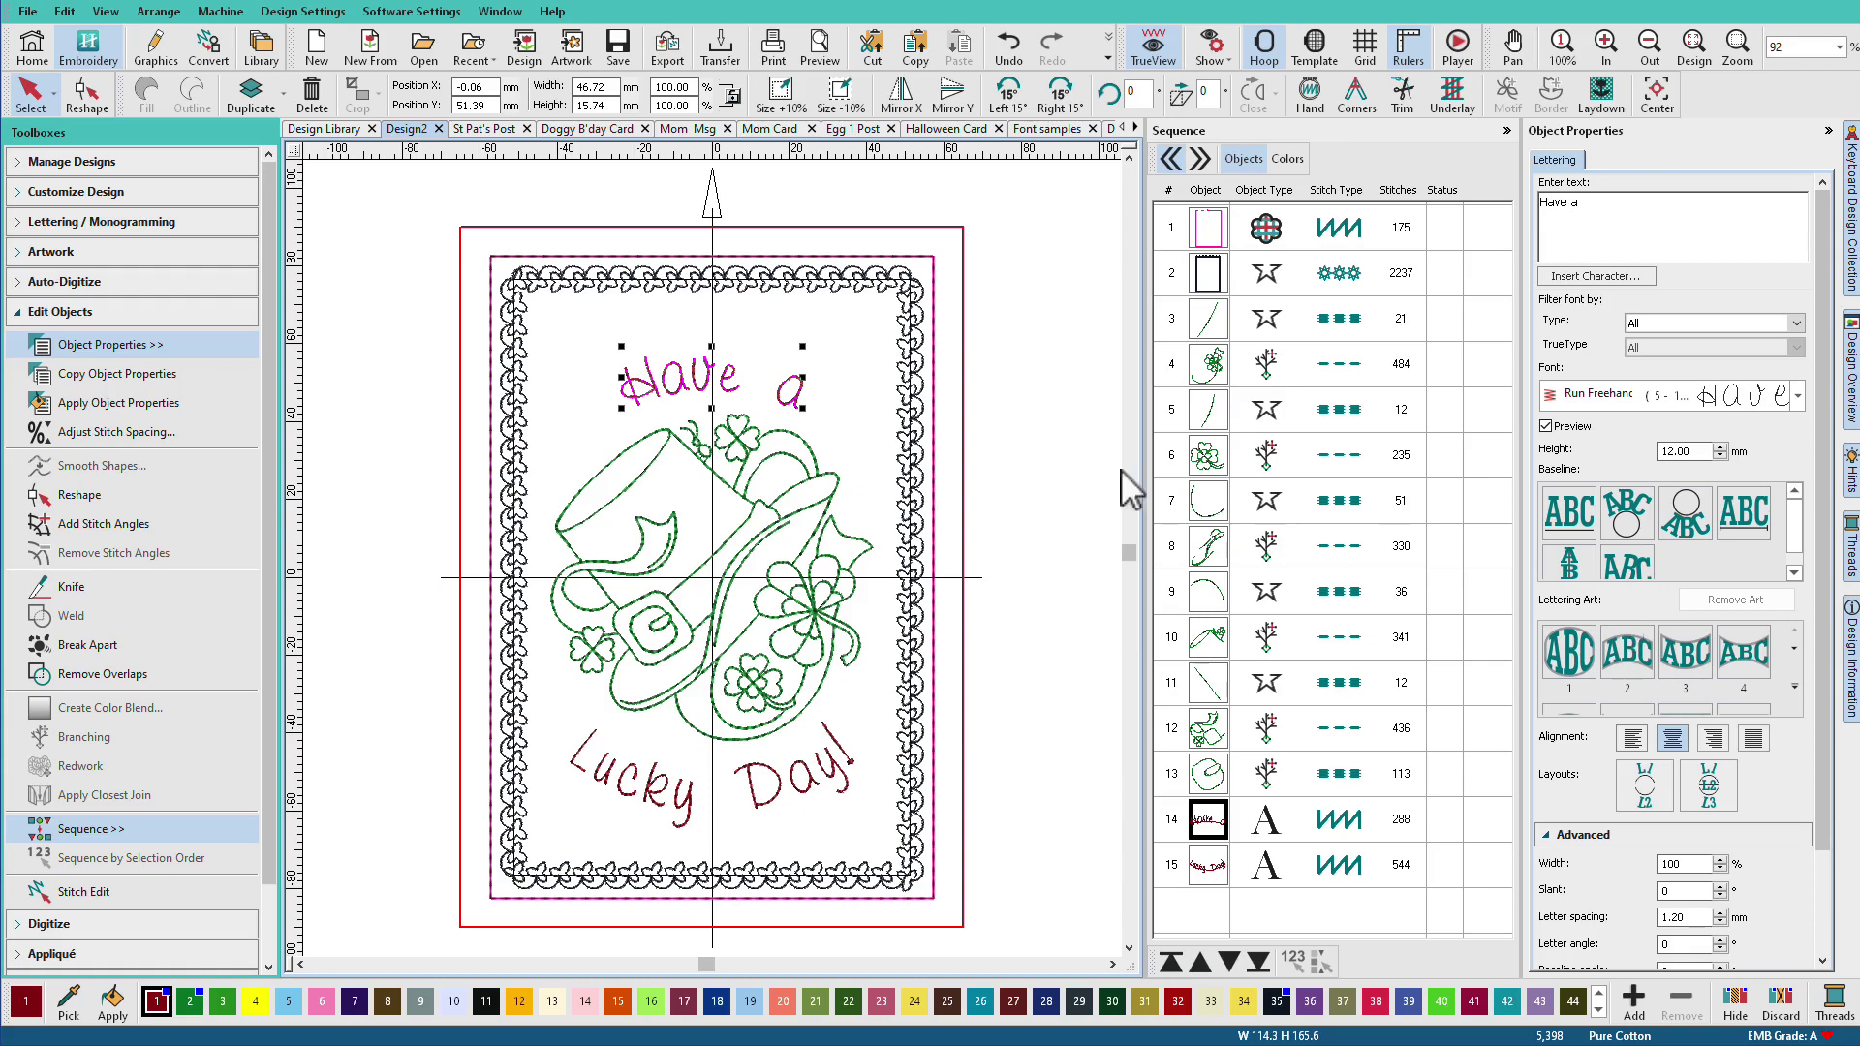
click(990, 383)
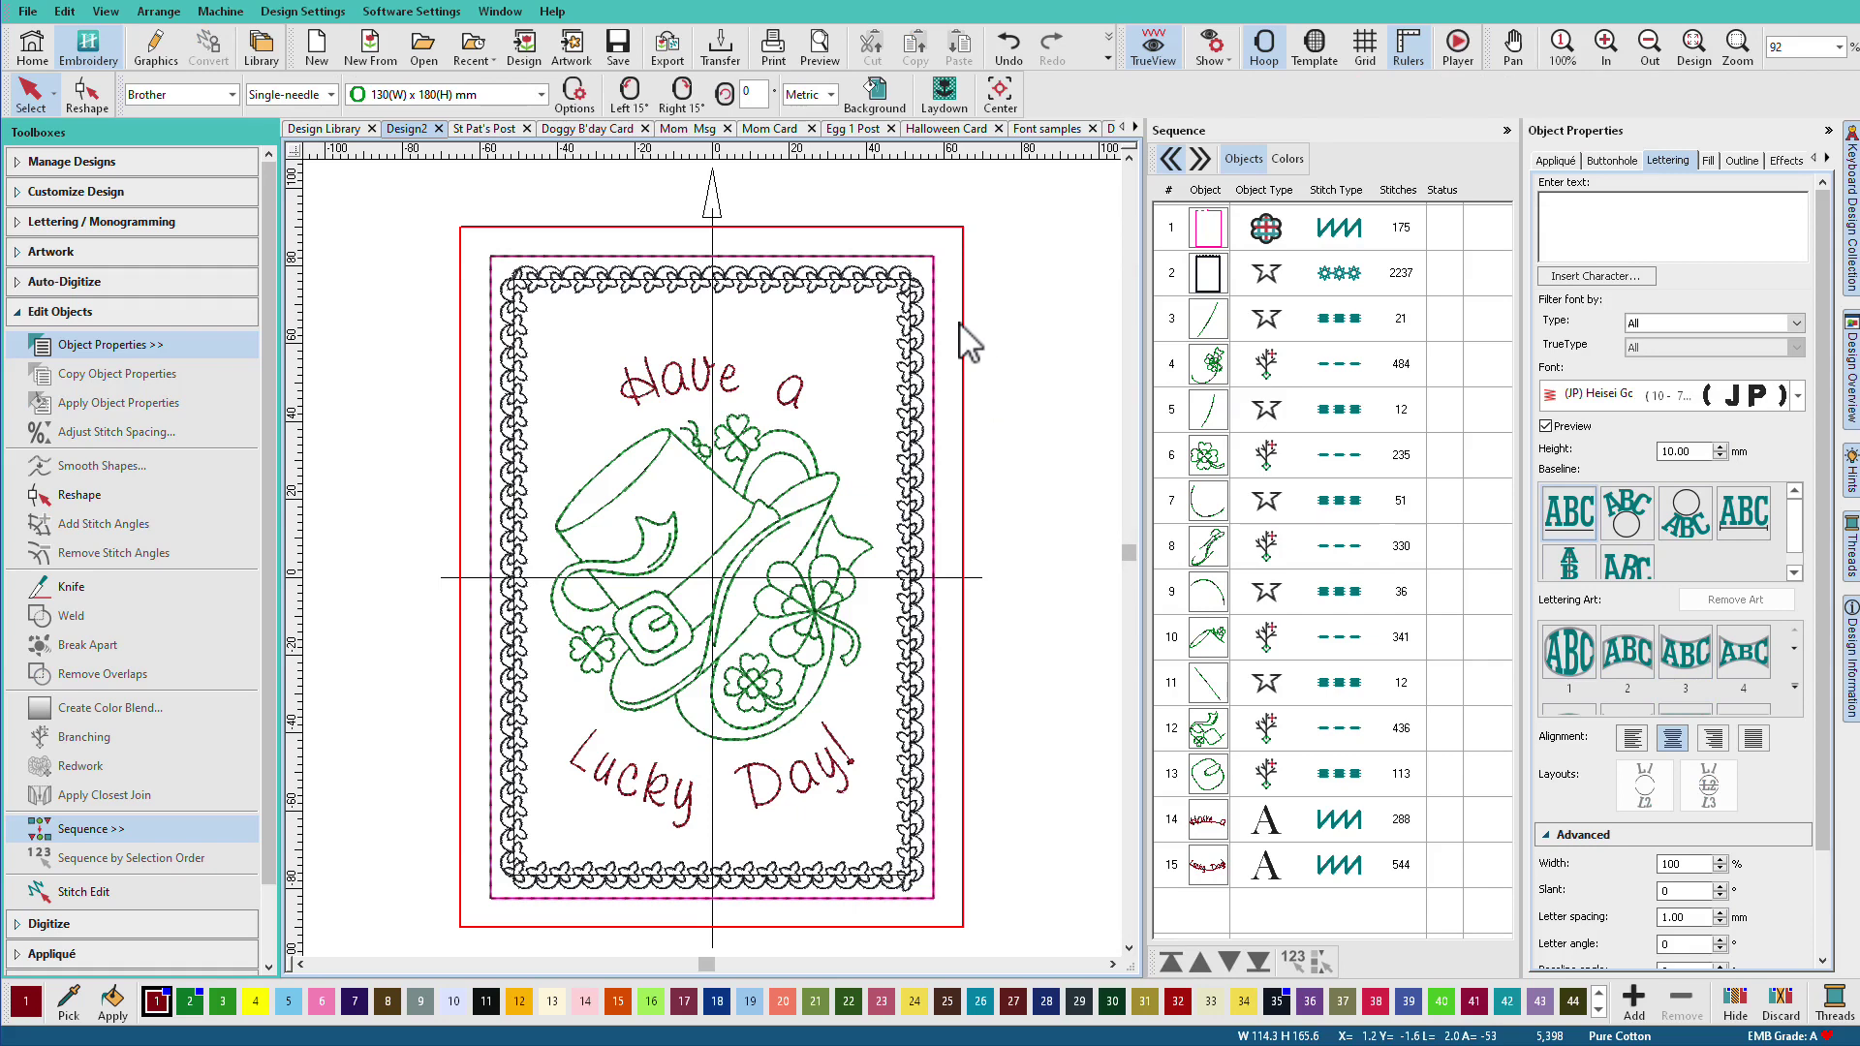
click(823, 286)
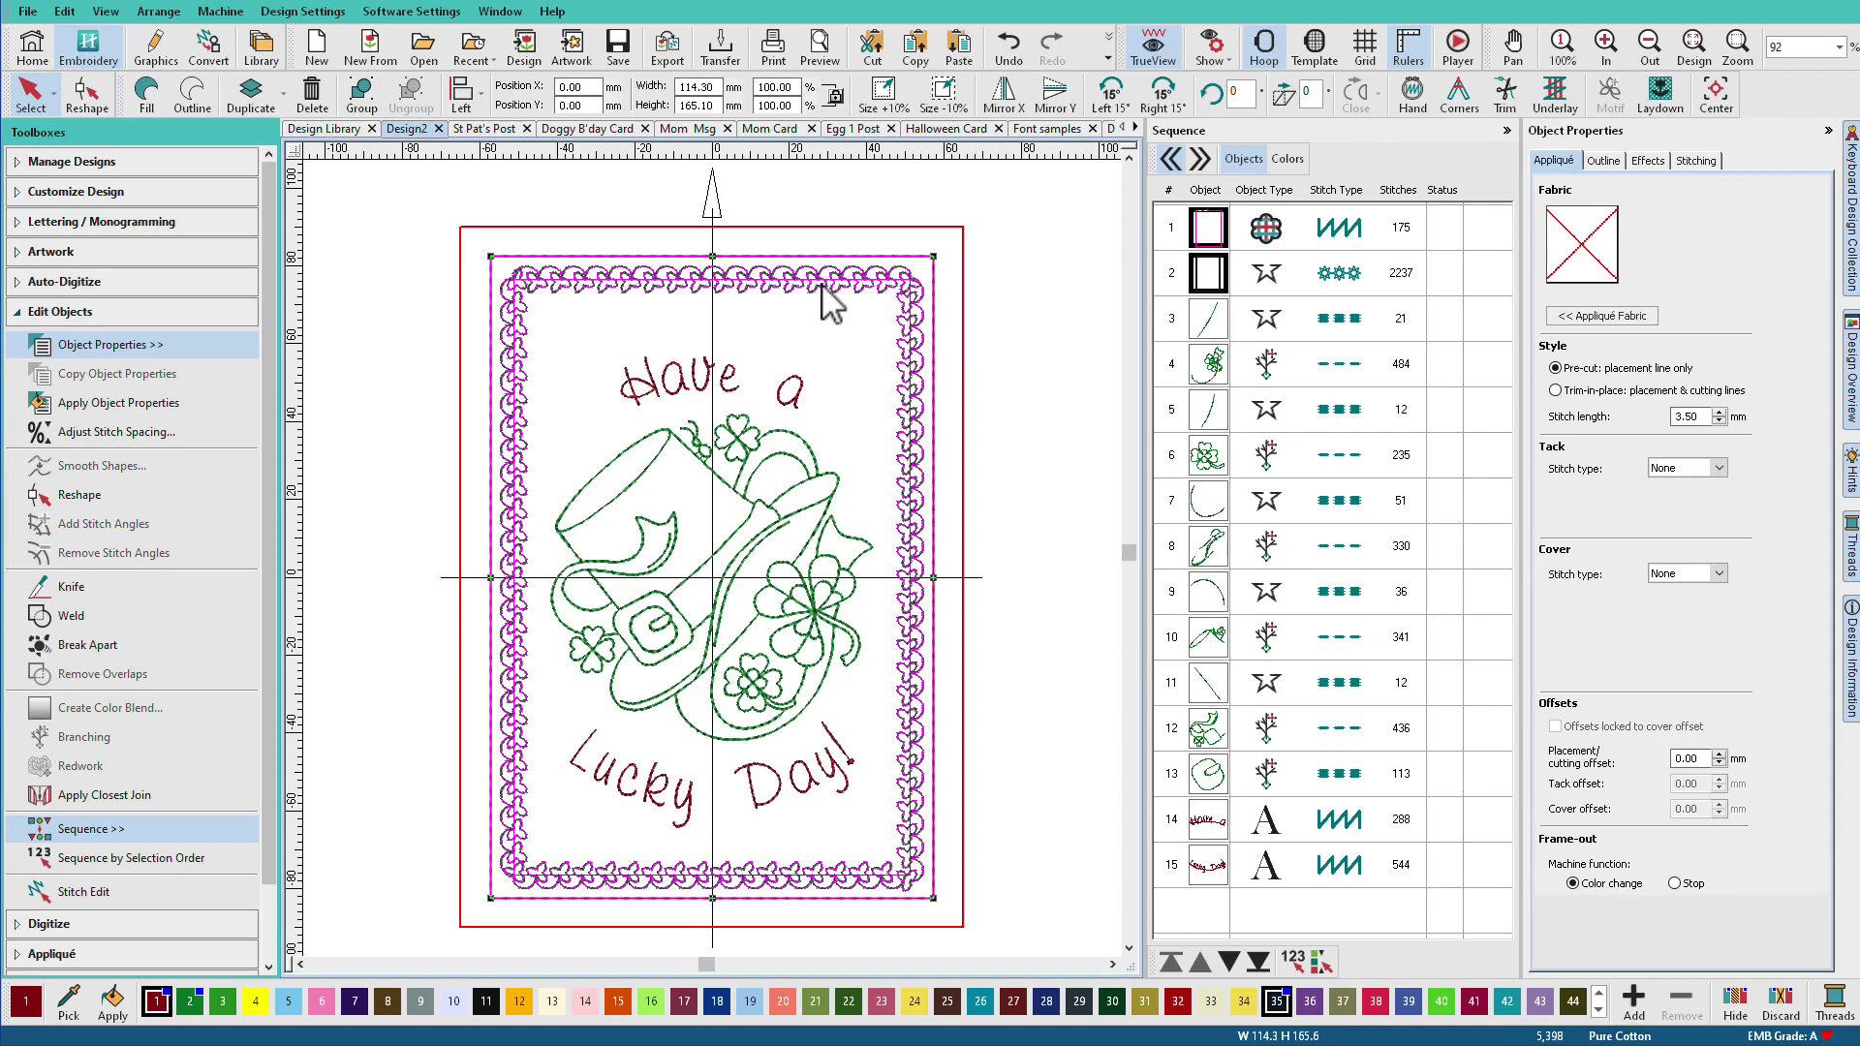
click(820, 284)
key(ctrl+n)
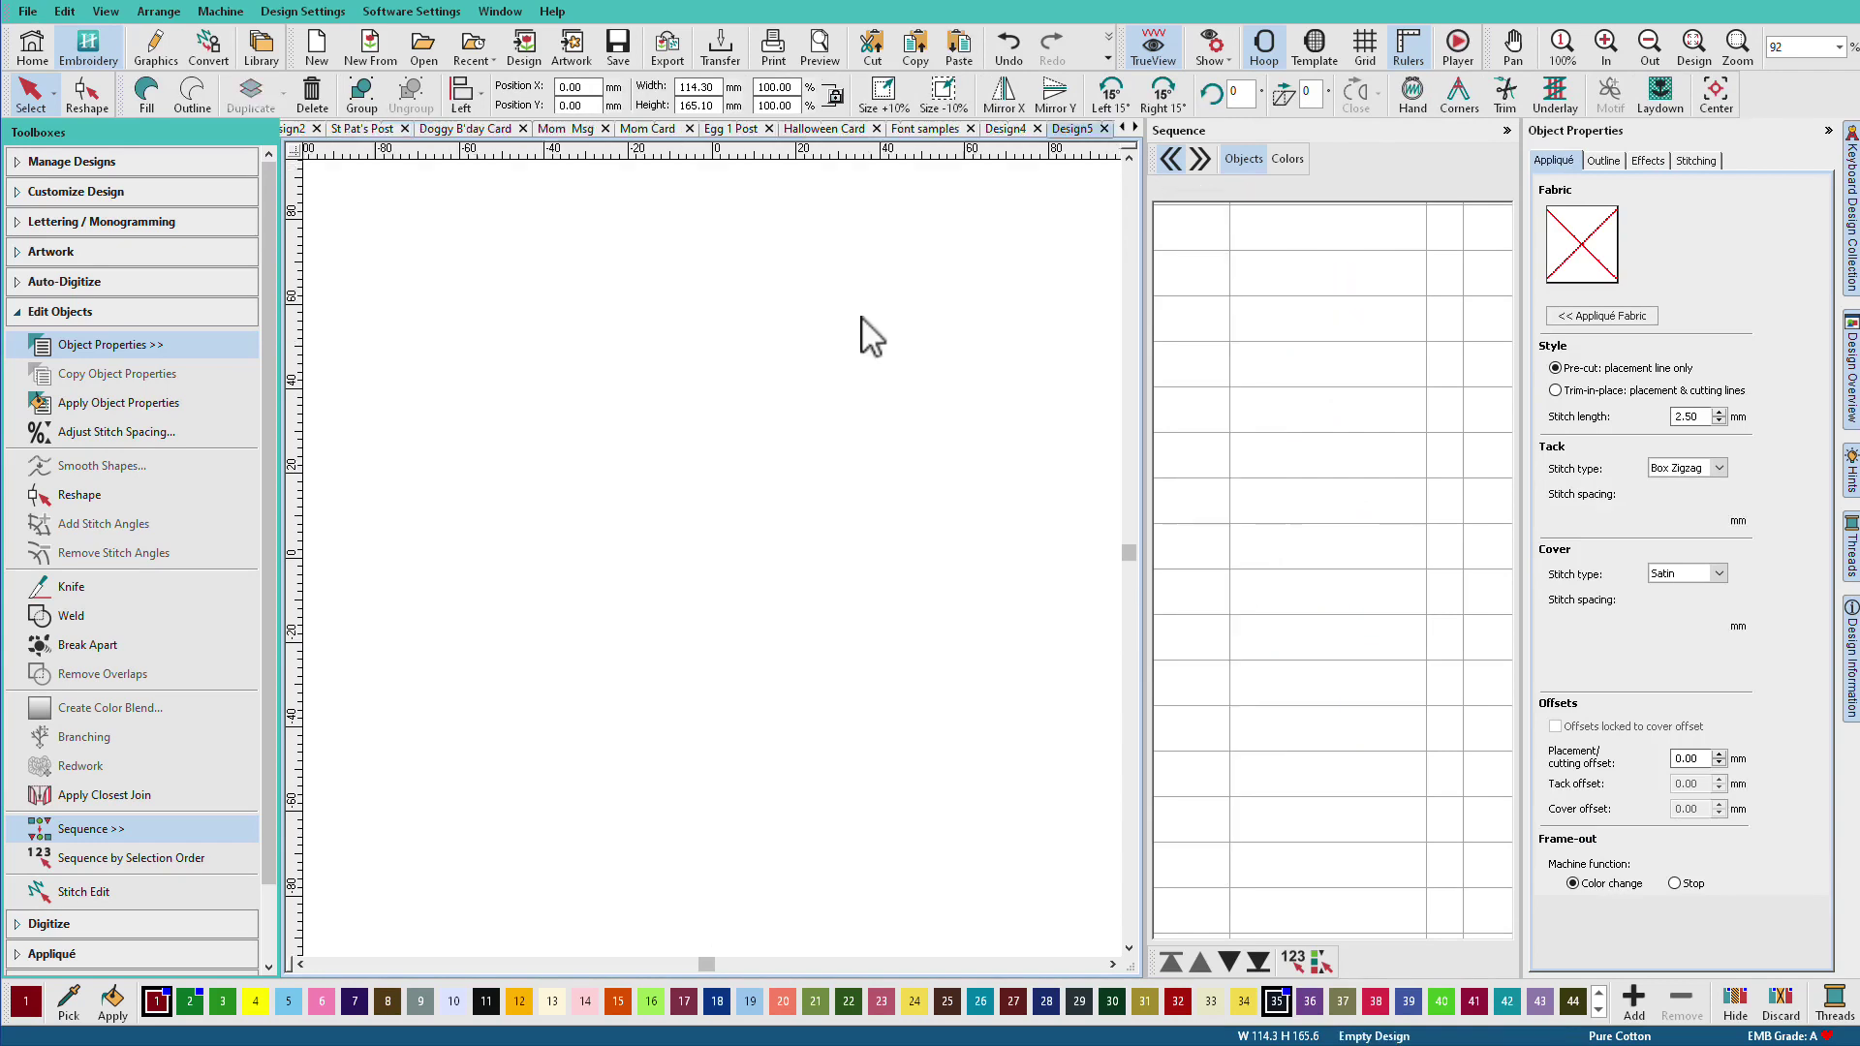
key(ctrl+v)
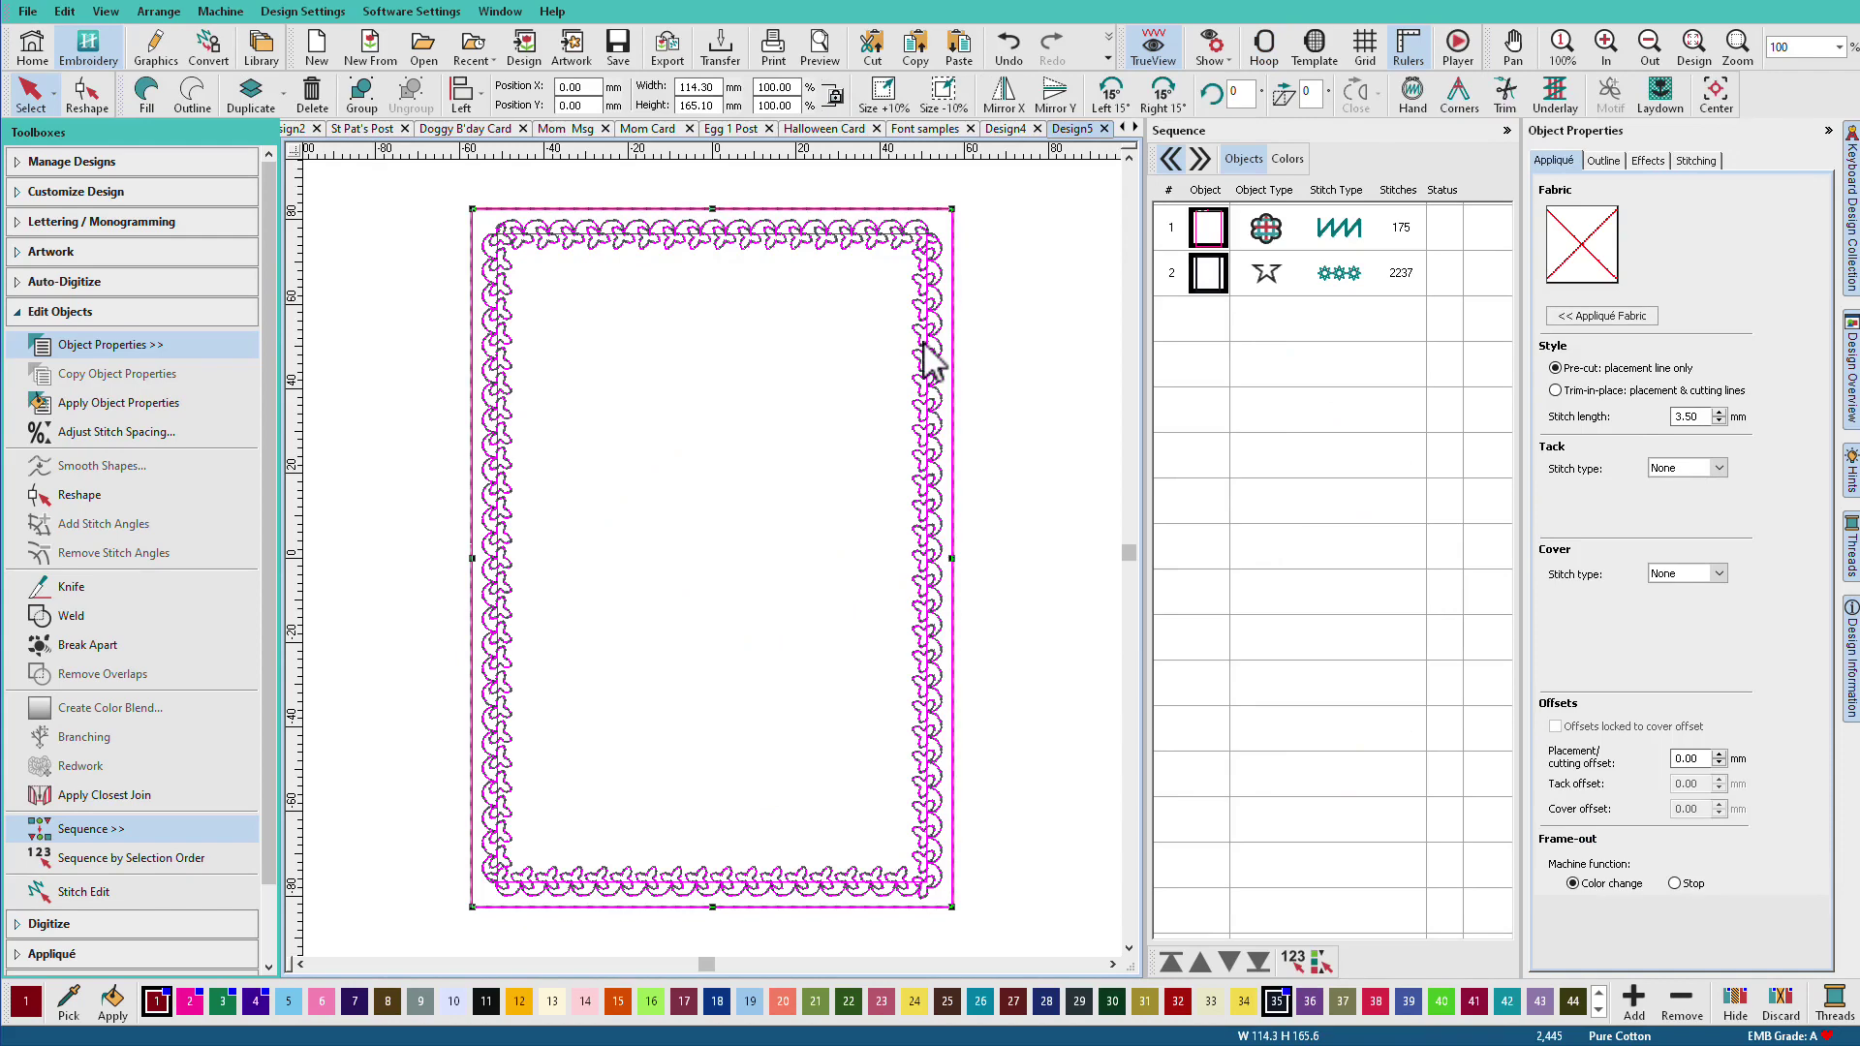
Change the inner border's outline from the leaf motif to a Triple Run stitch.
click(1003, 364)
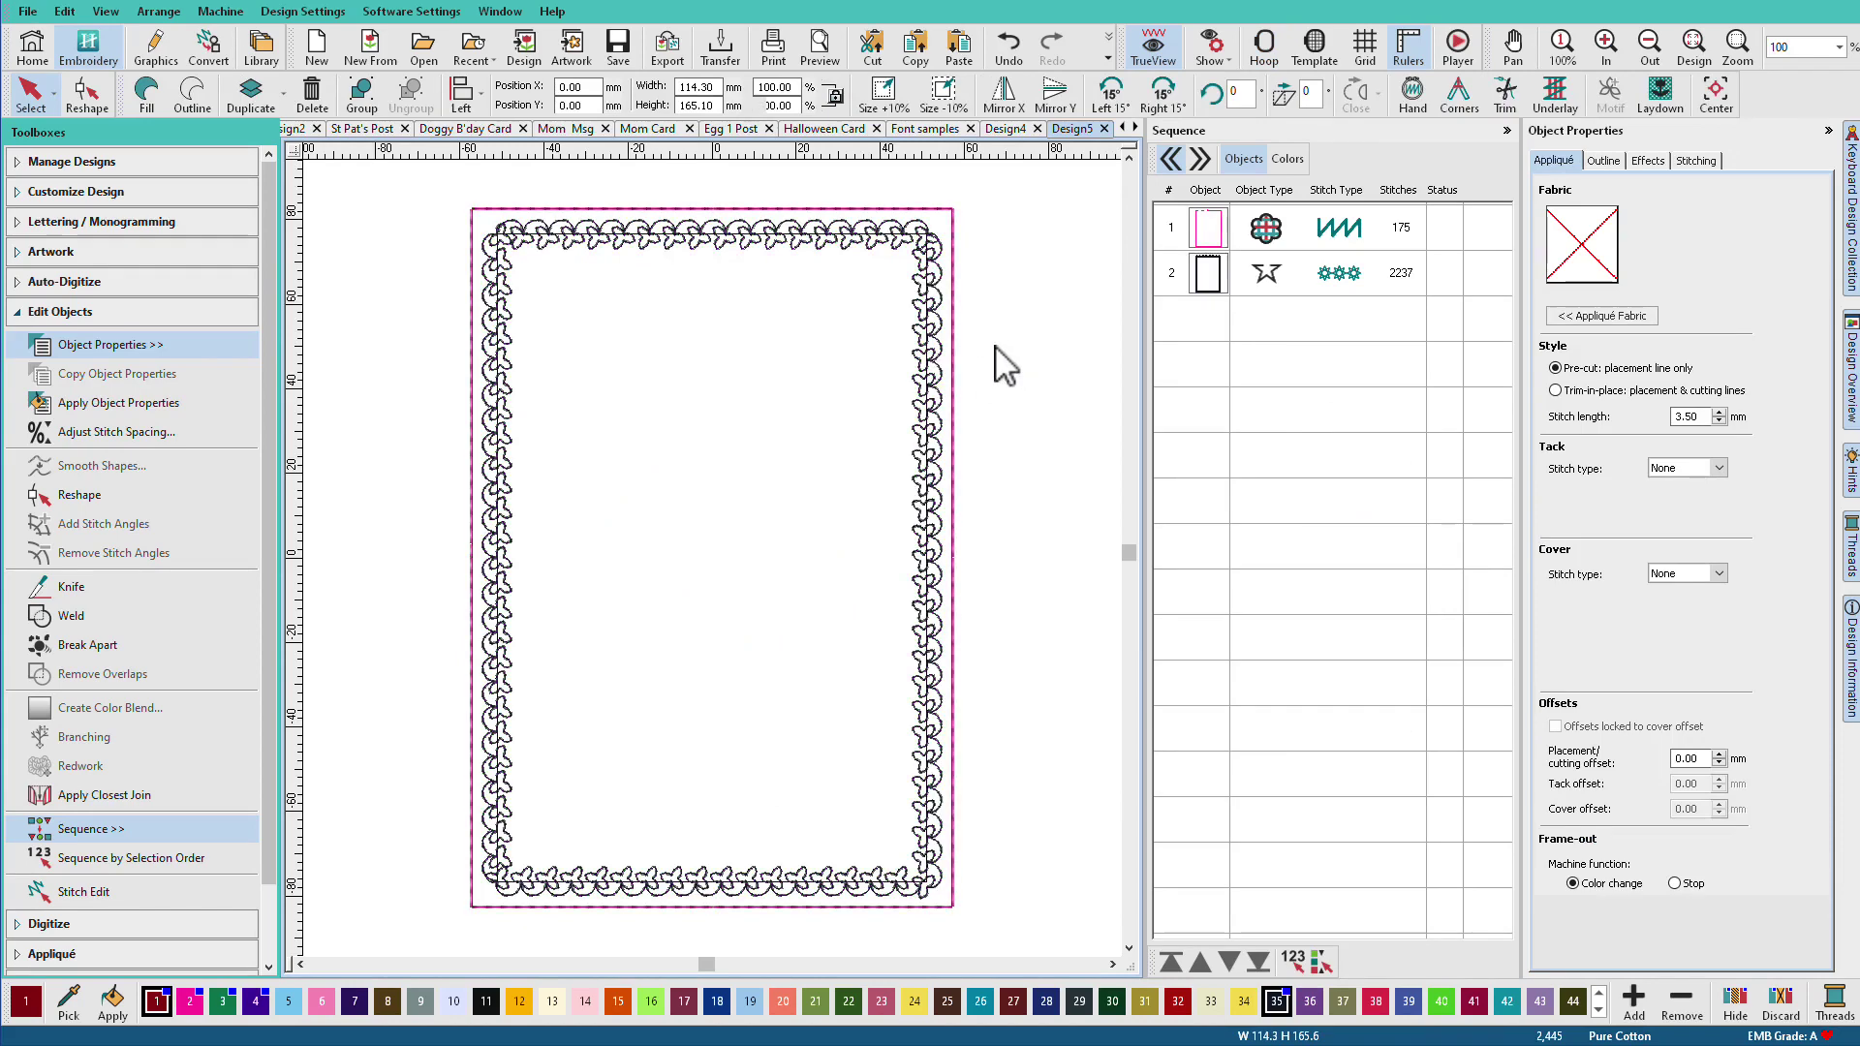
click(928, 358)
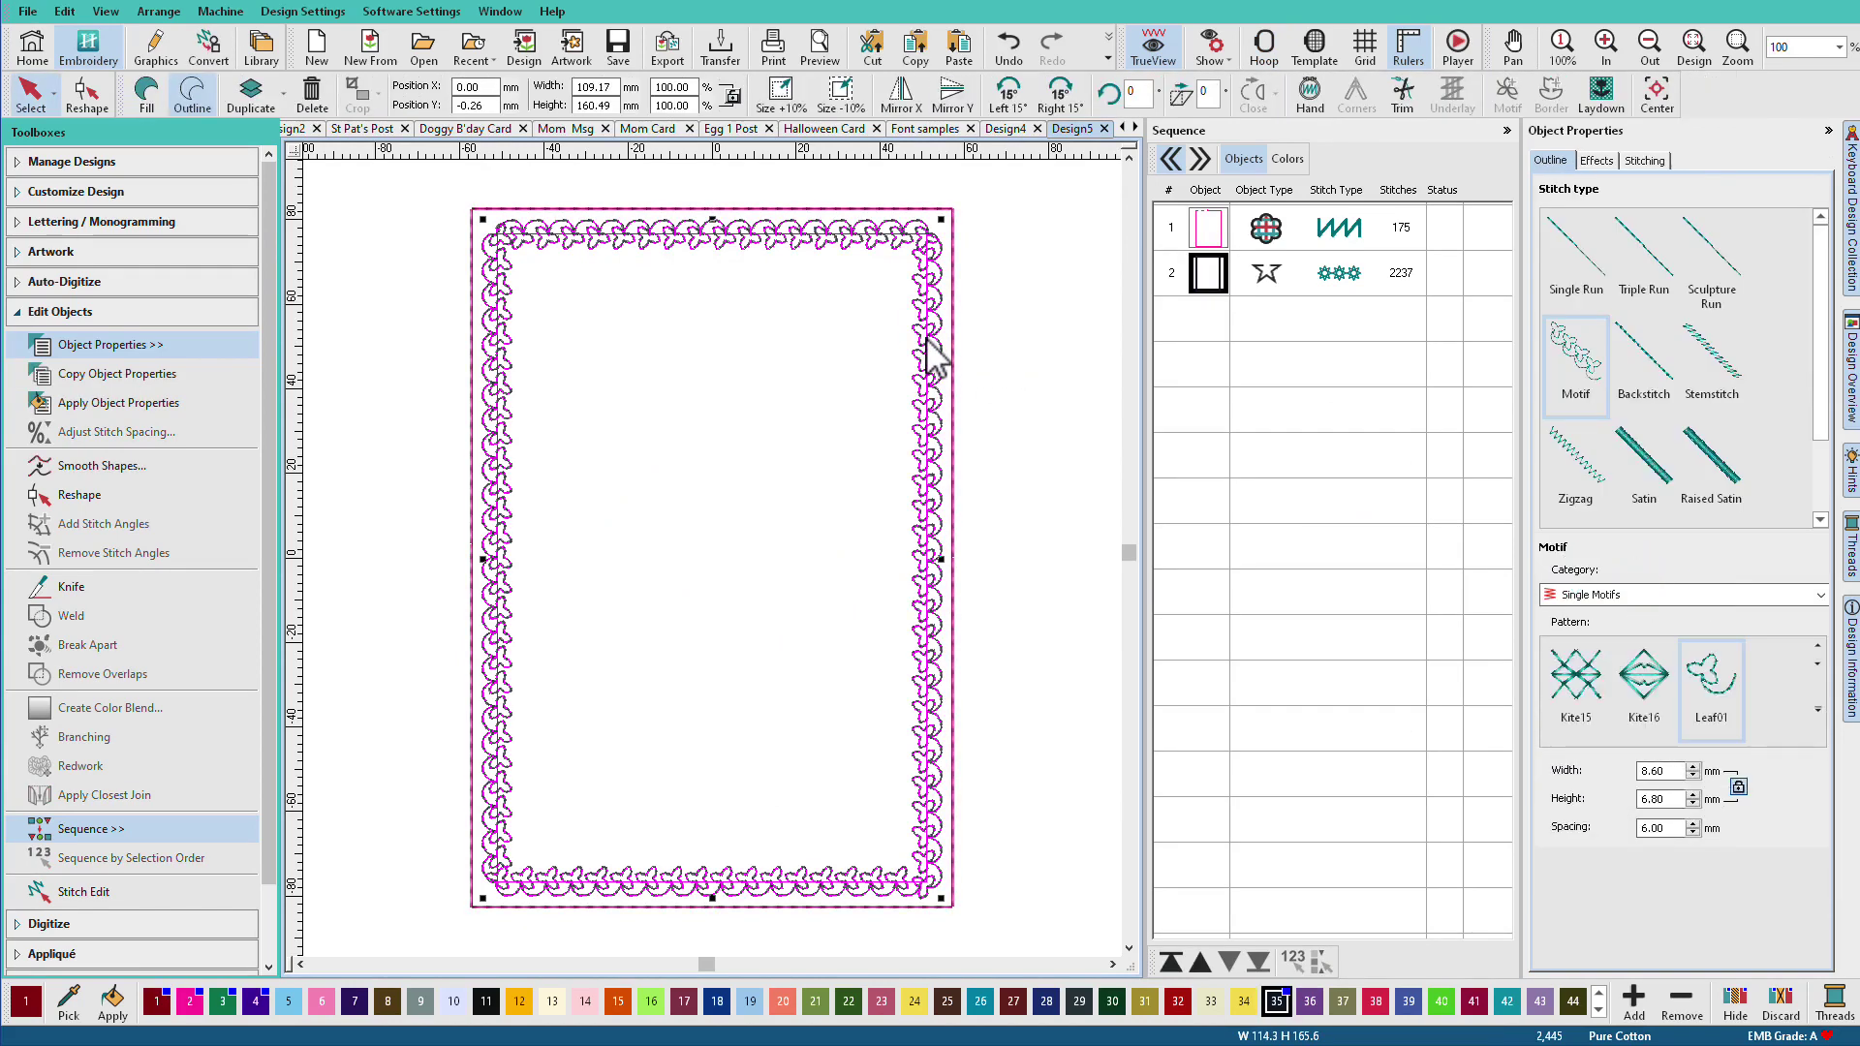
click(1645, 289)
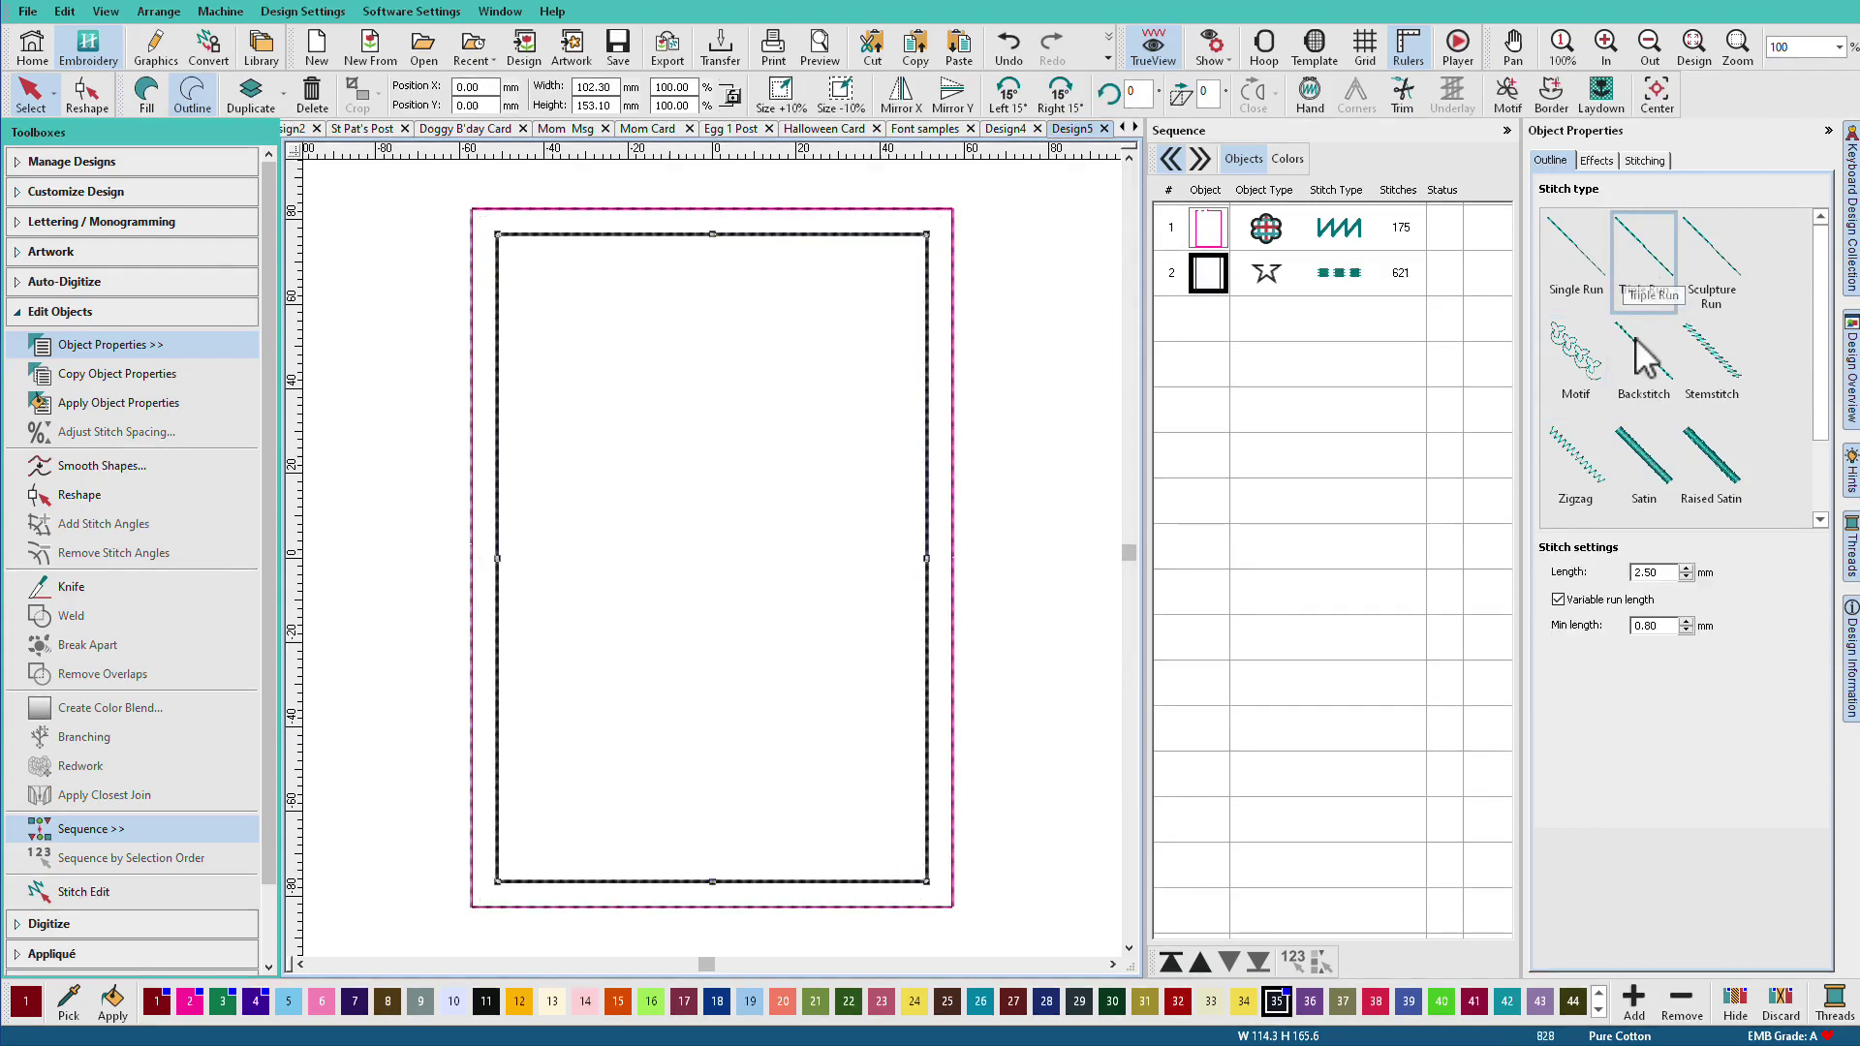
click(1649, 572)
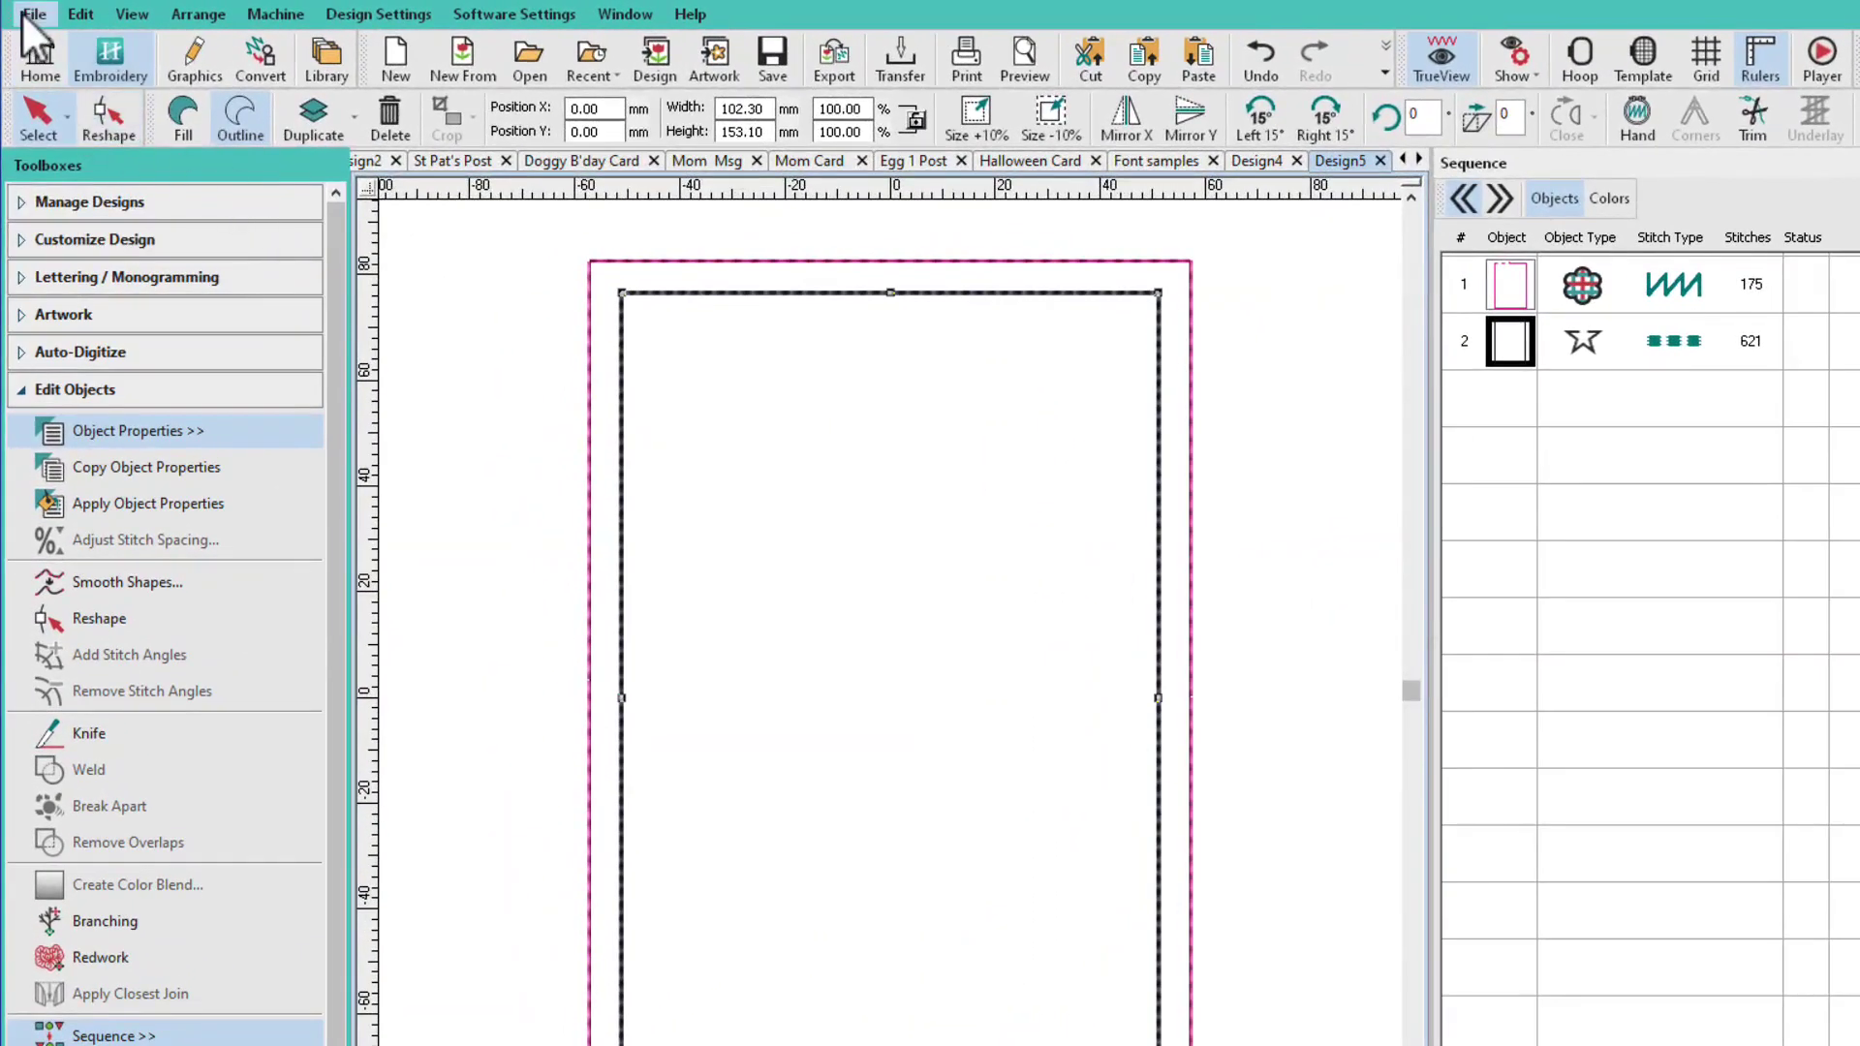
Try saving the design as a template under the file name Postcard.JMT, but cancel without saving and deselect the border.
click(32, 14)
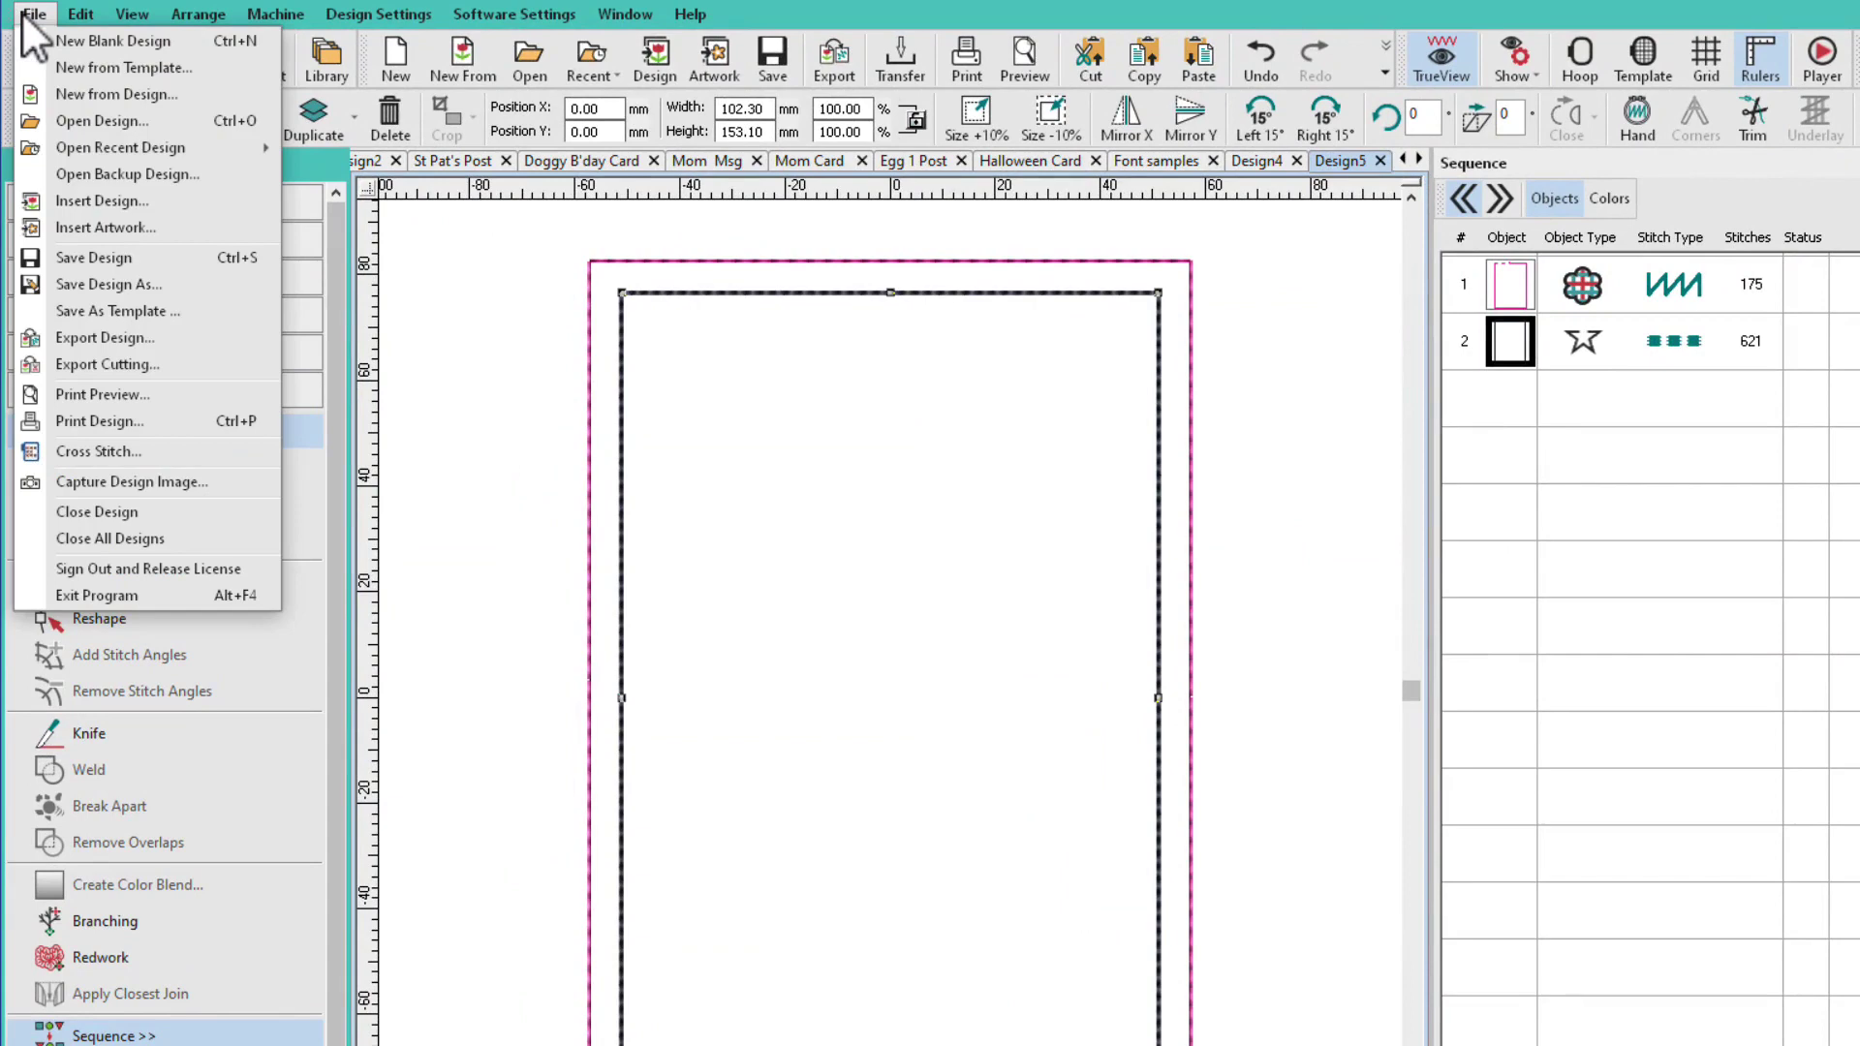
click(148, 308)
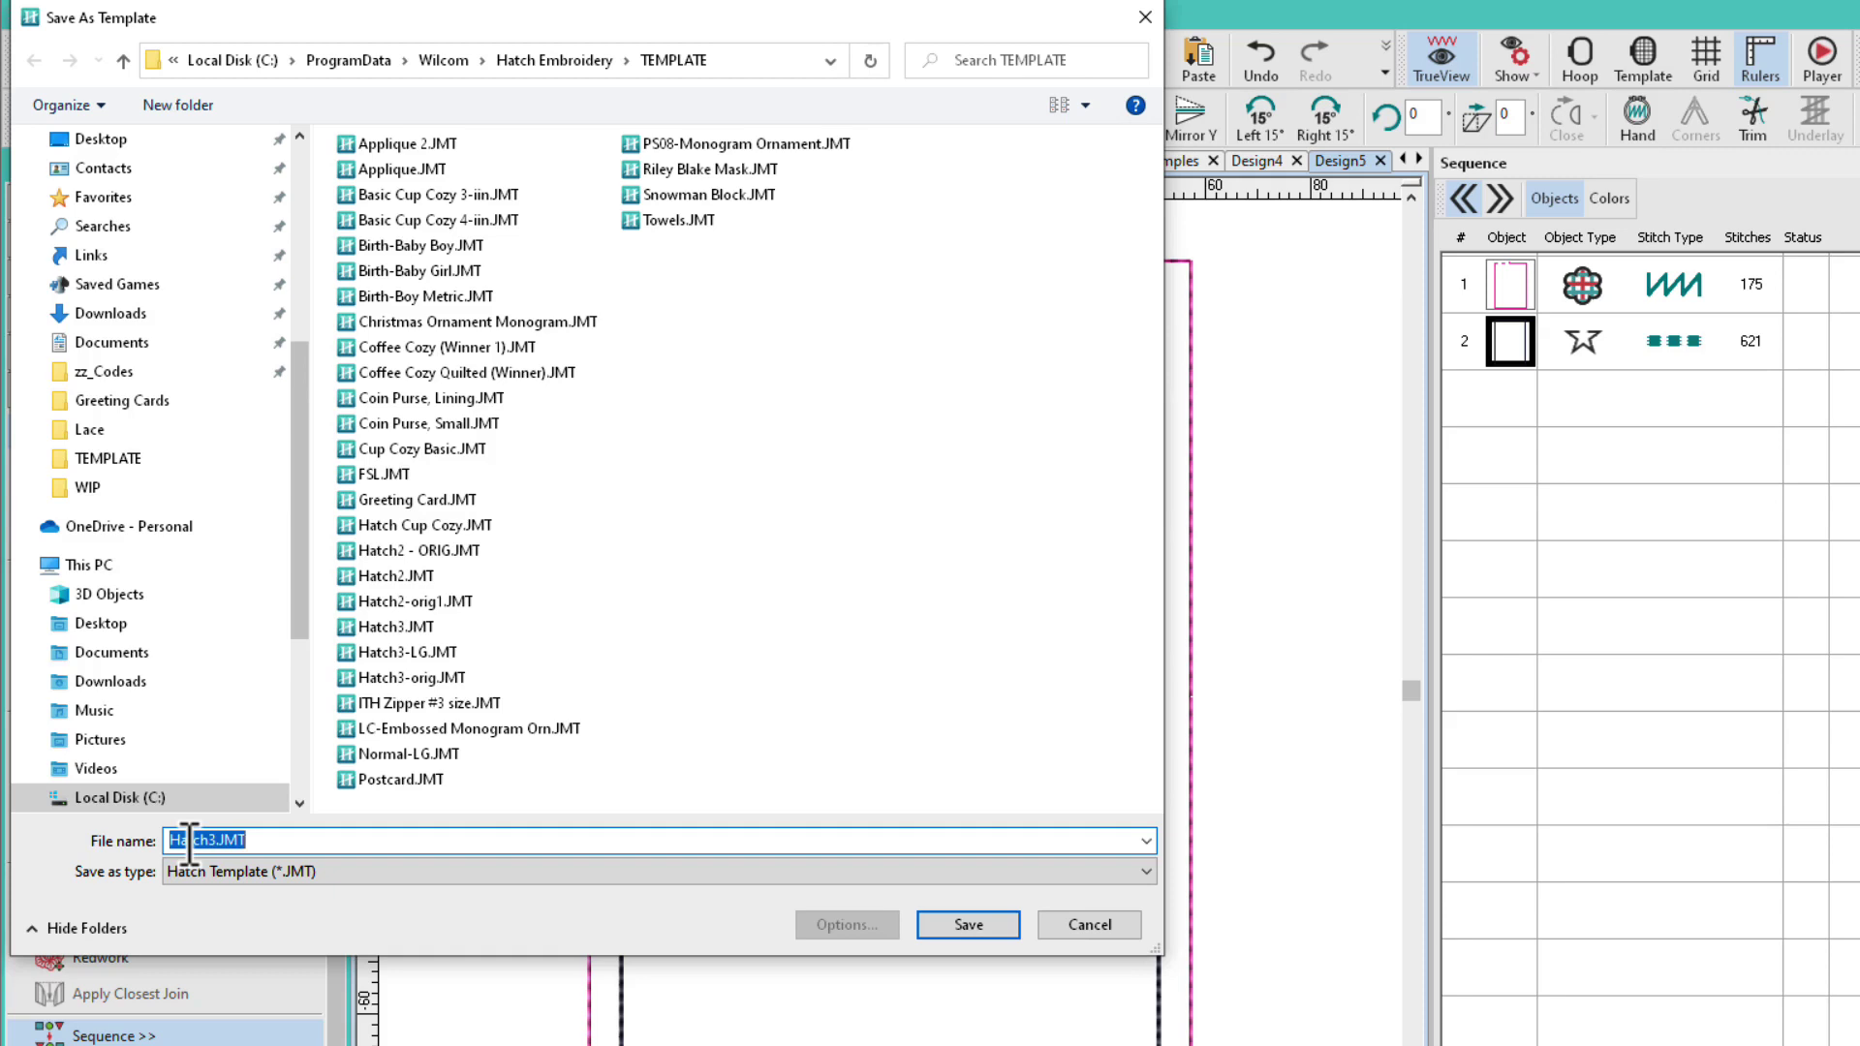
click(381, 787)
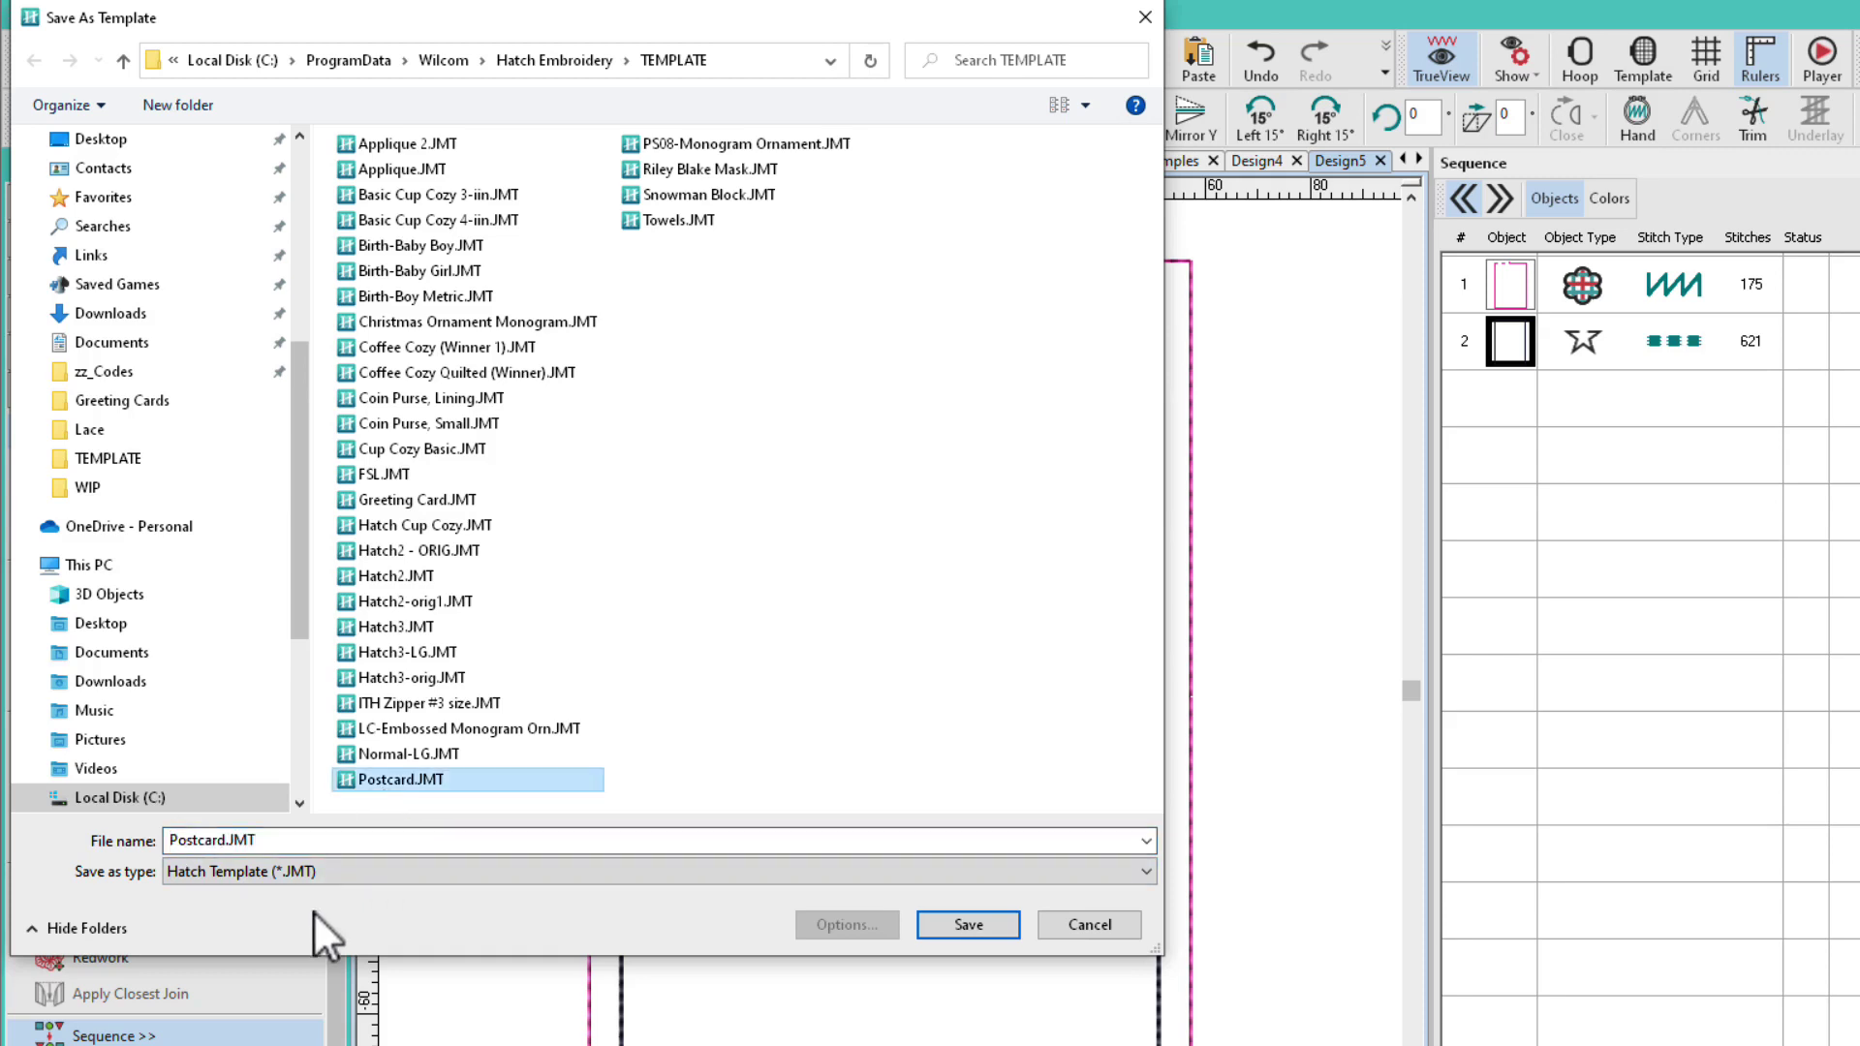
click(1121, 933)
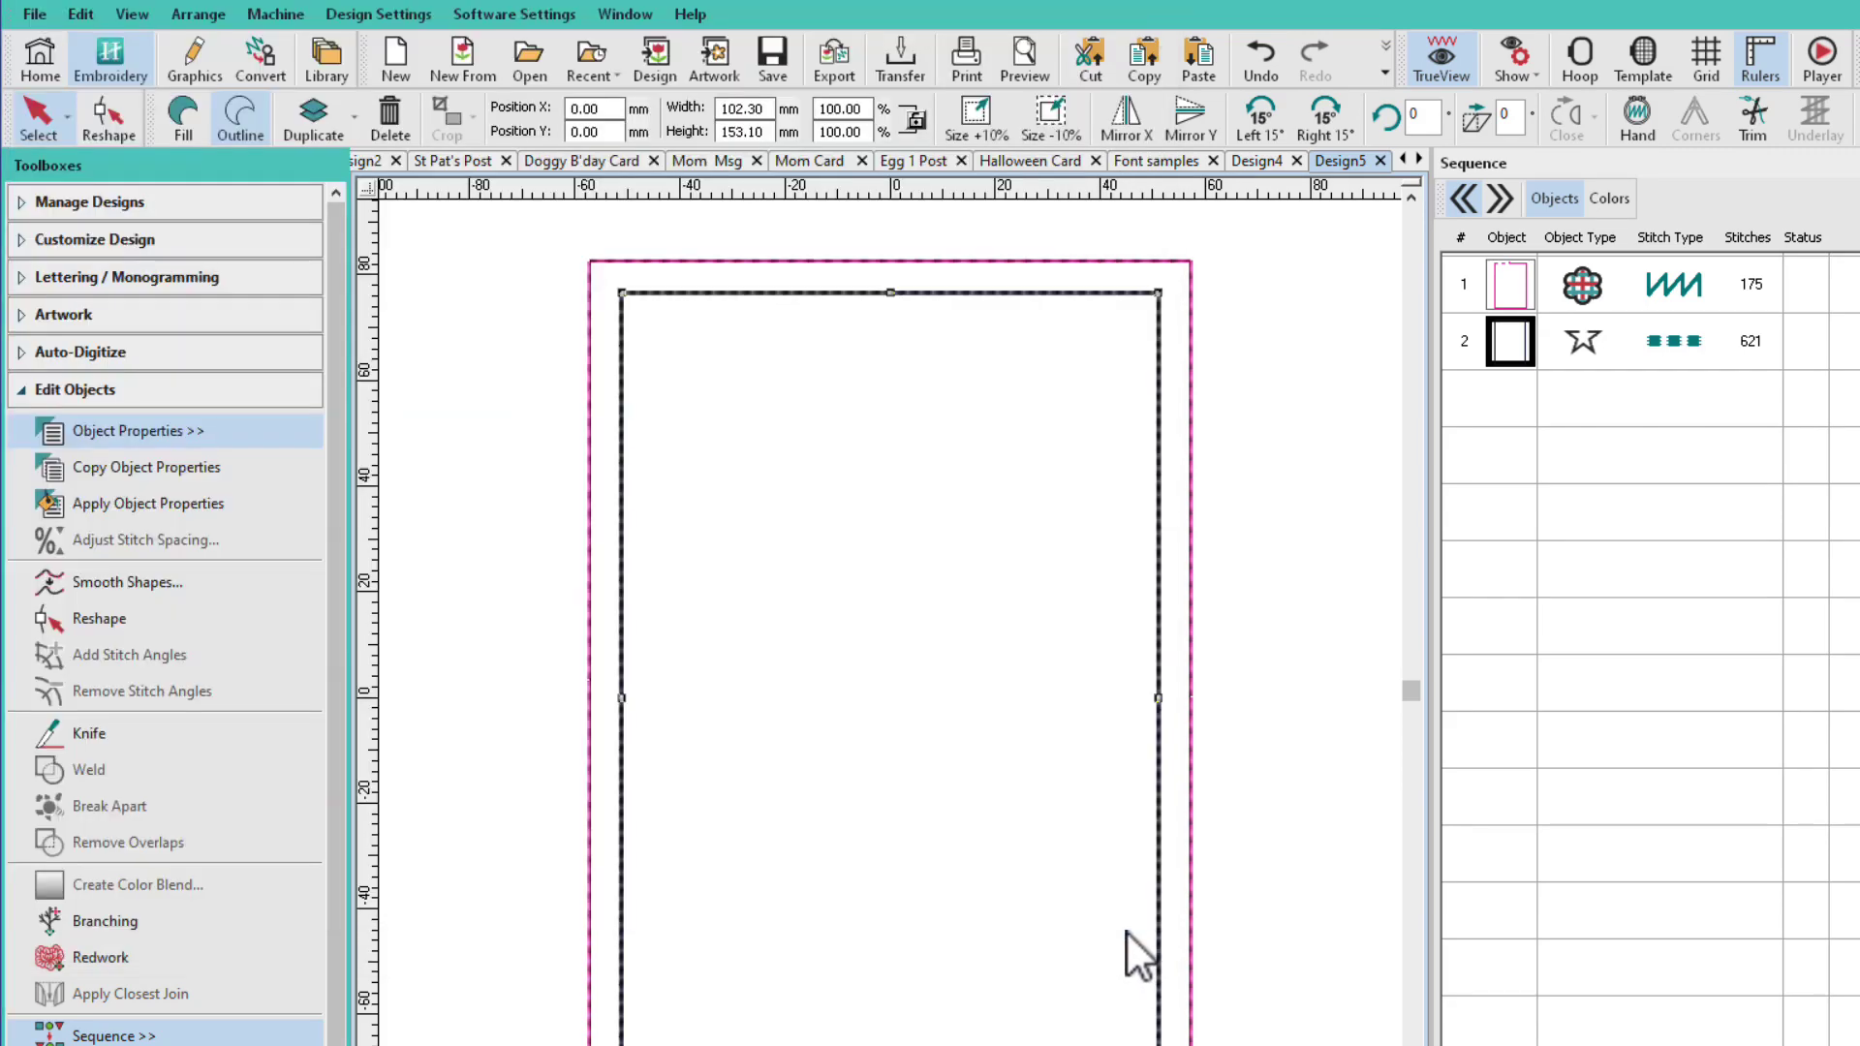
click(1246, 345)
key(alt+f)
key(Escape)
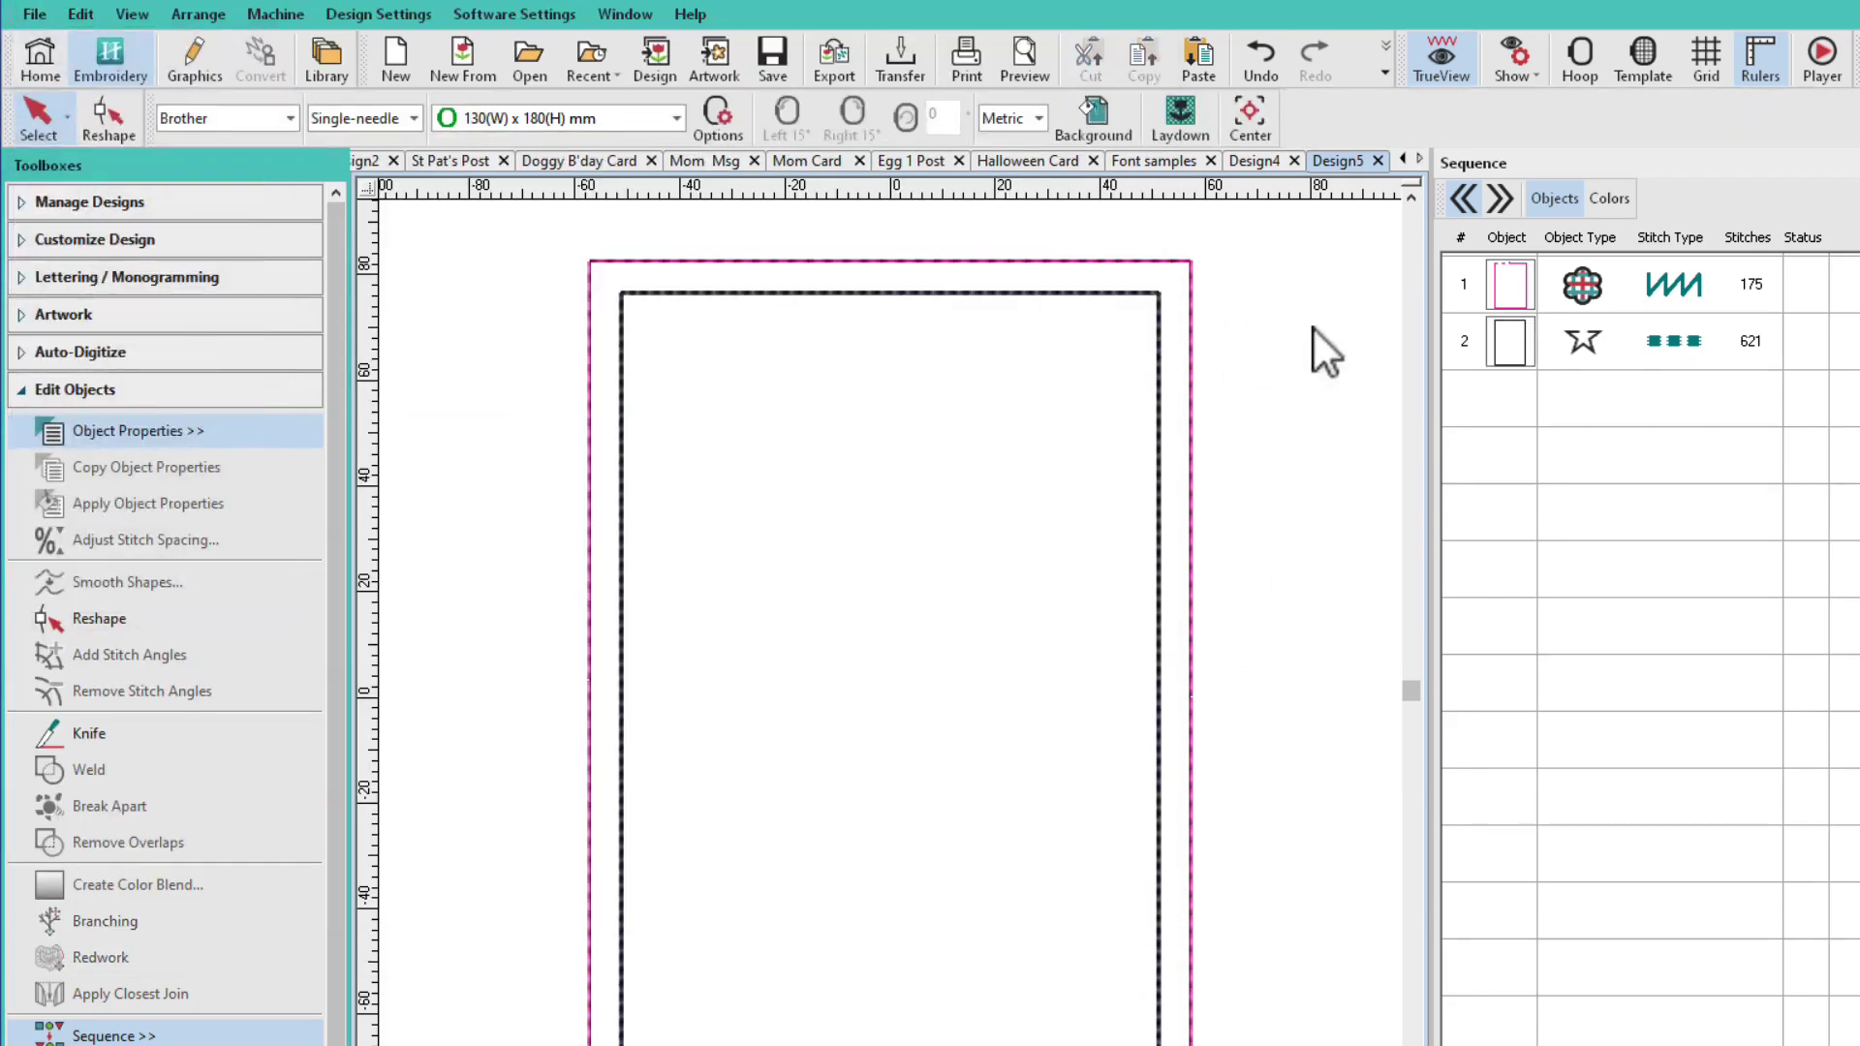
Create a new design from the Postcard.JMT template with the Pure Cotton fabric setting.
click(34, 15)
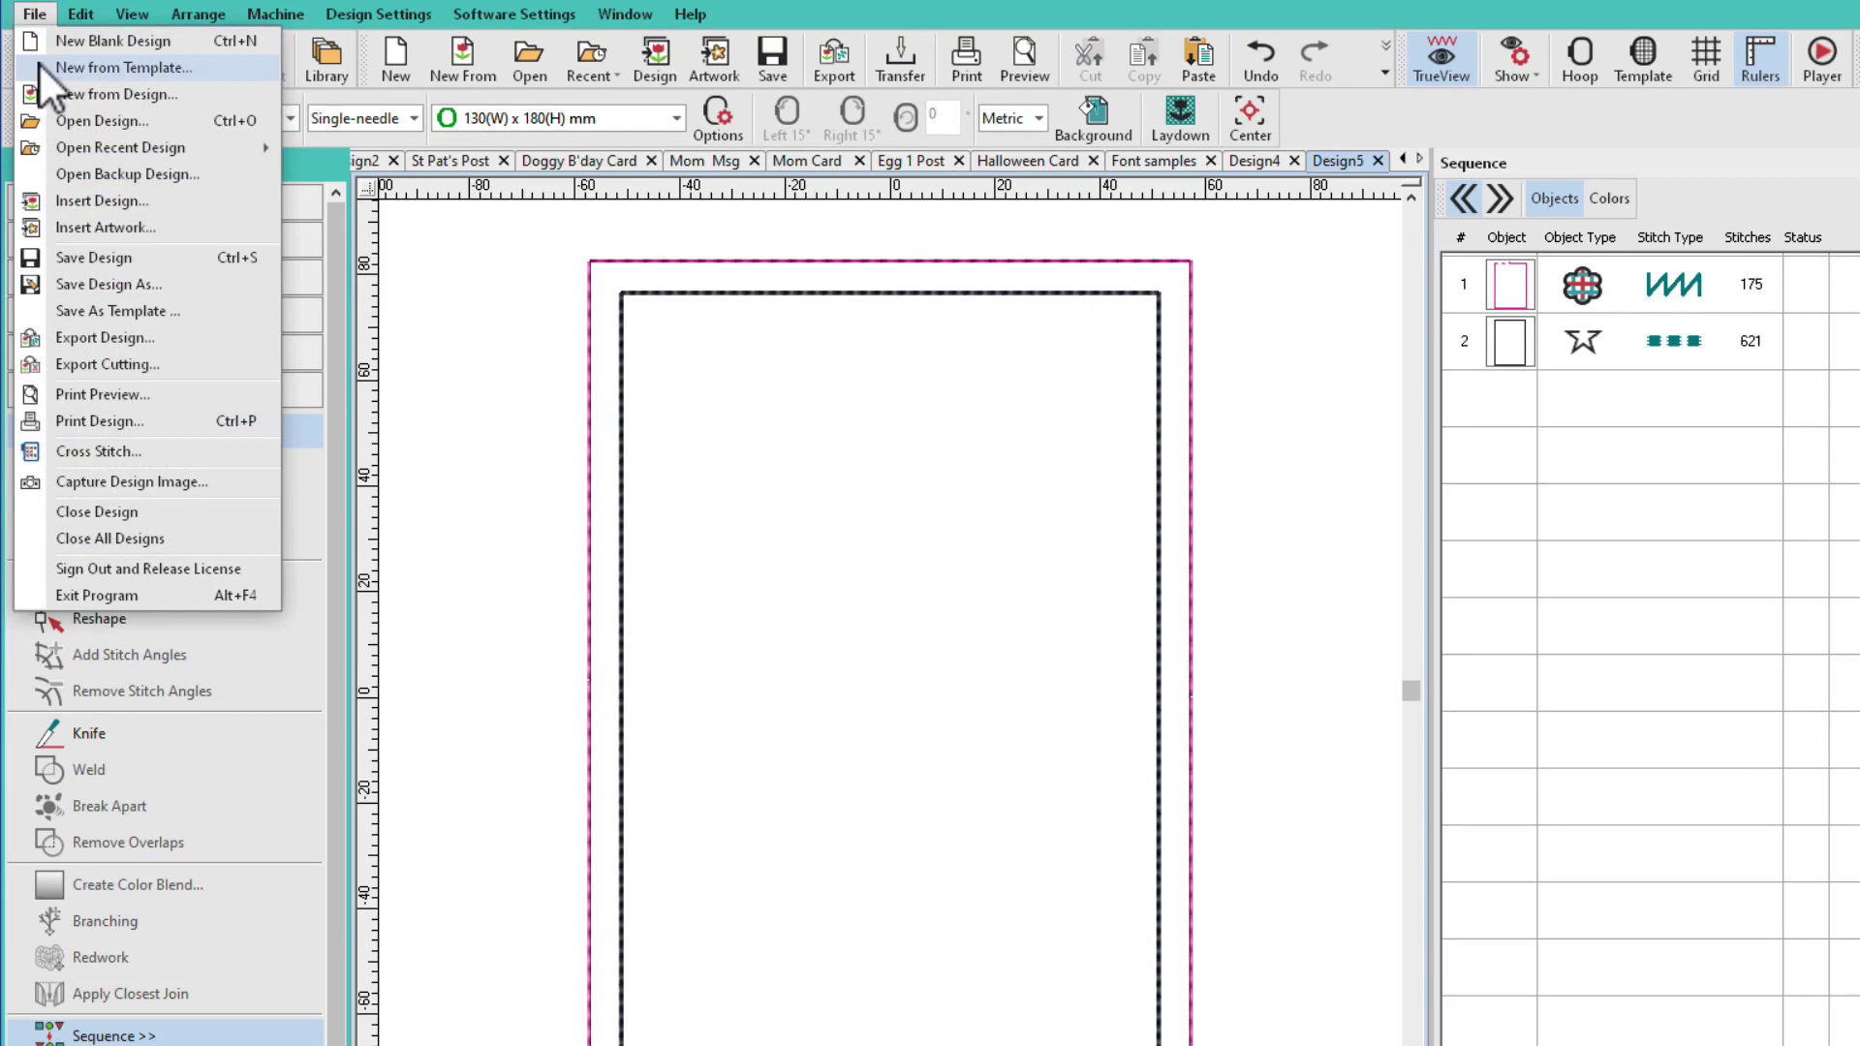
click(39, 67)
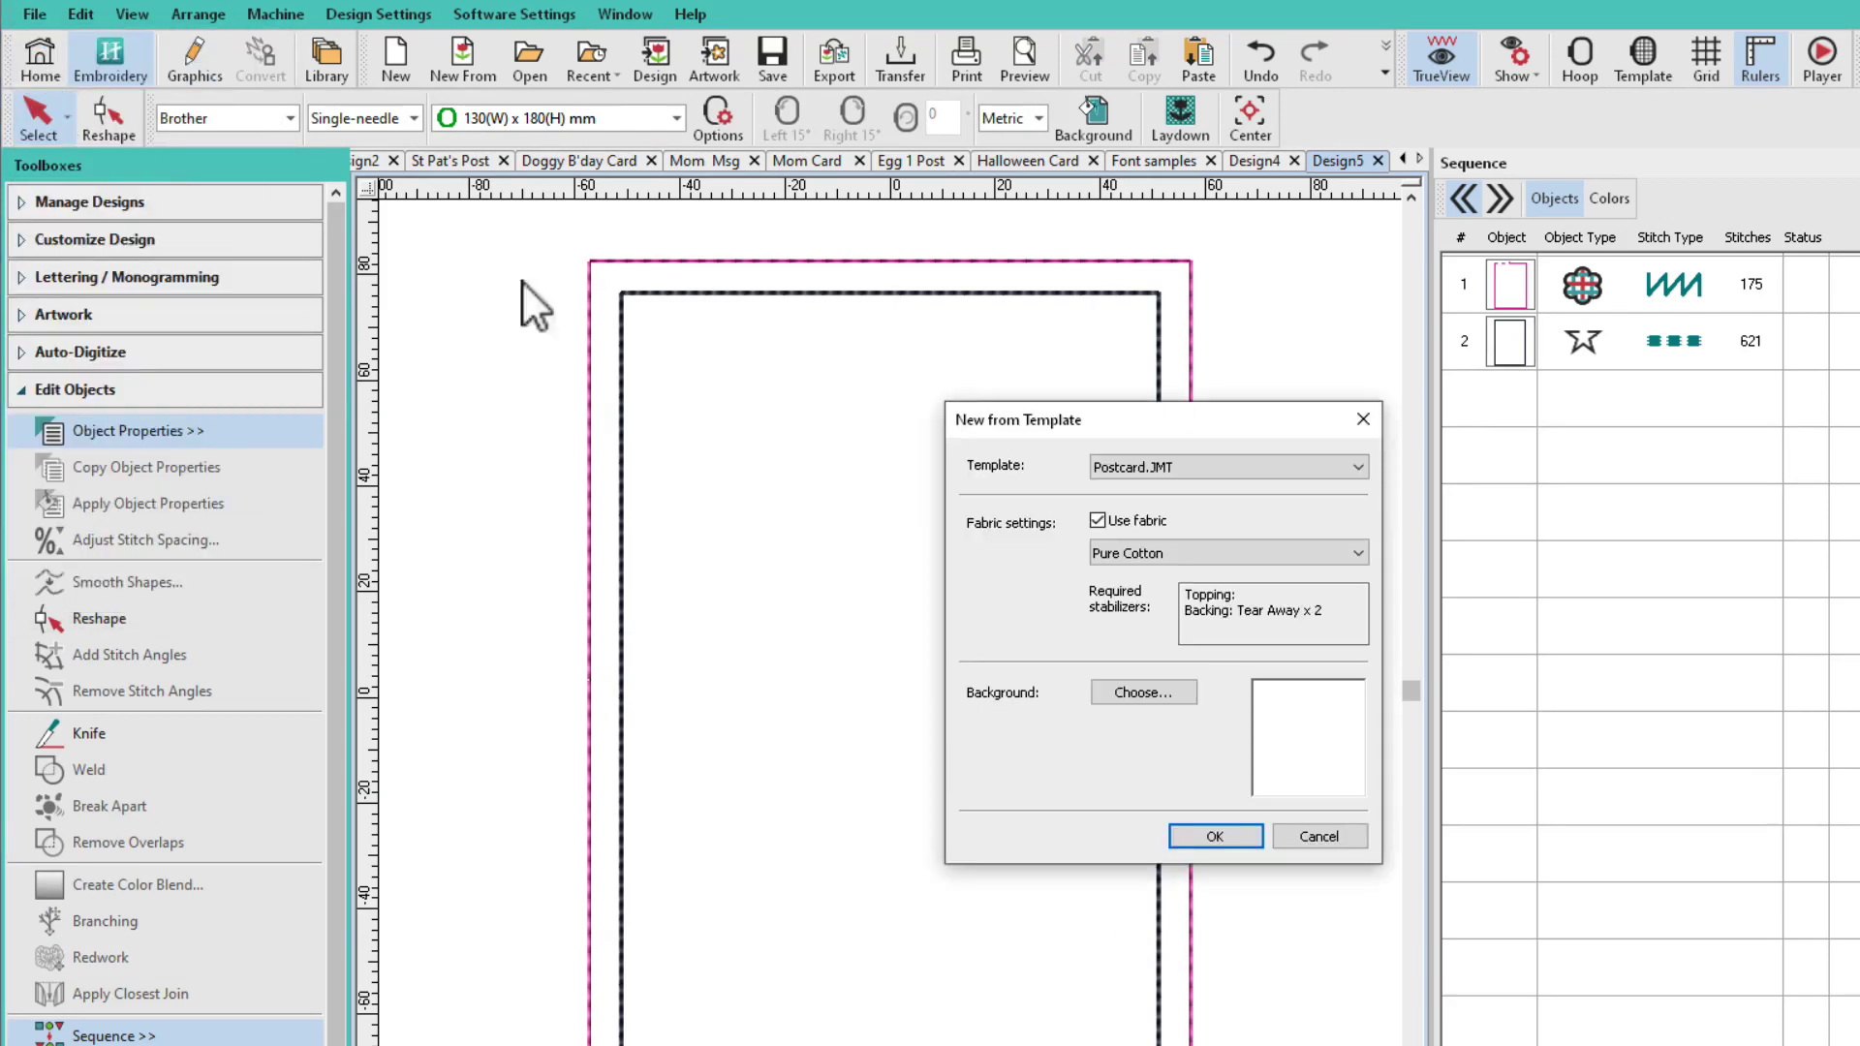
click(1360, 467)
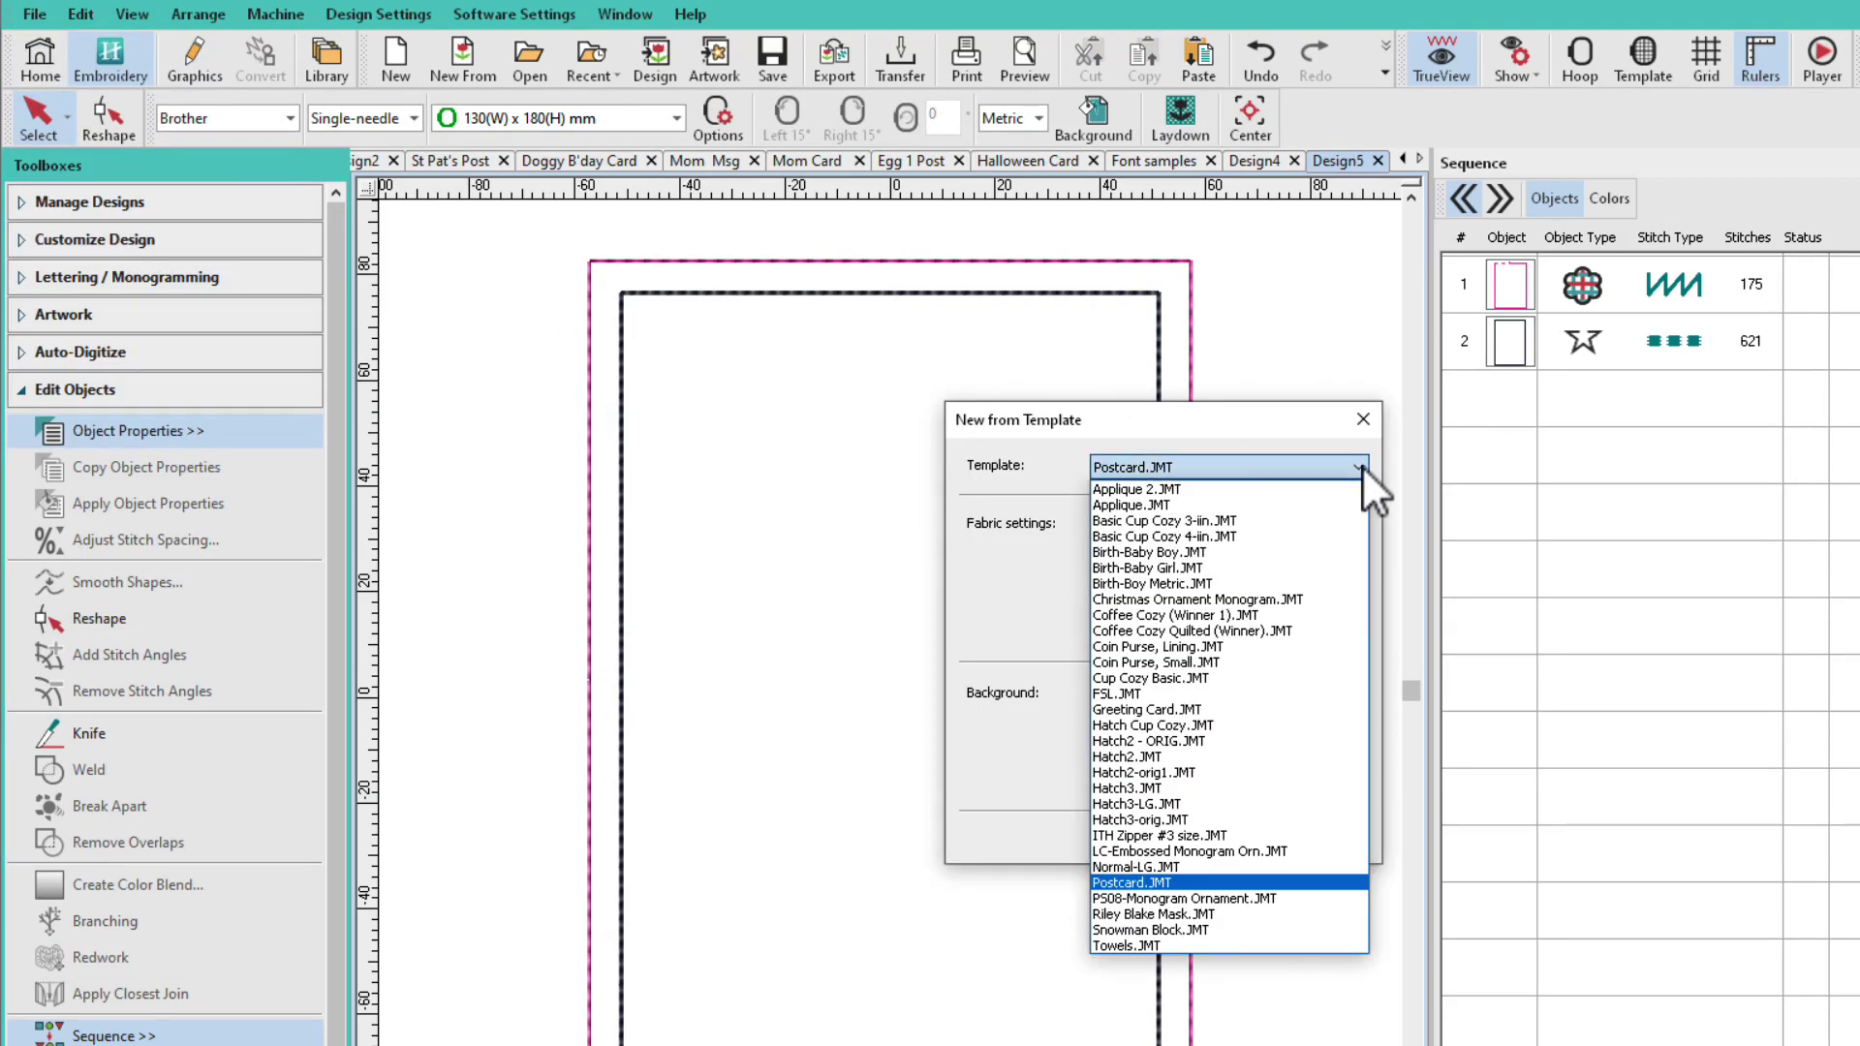
click(1345, 460)
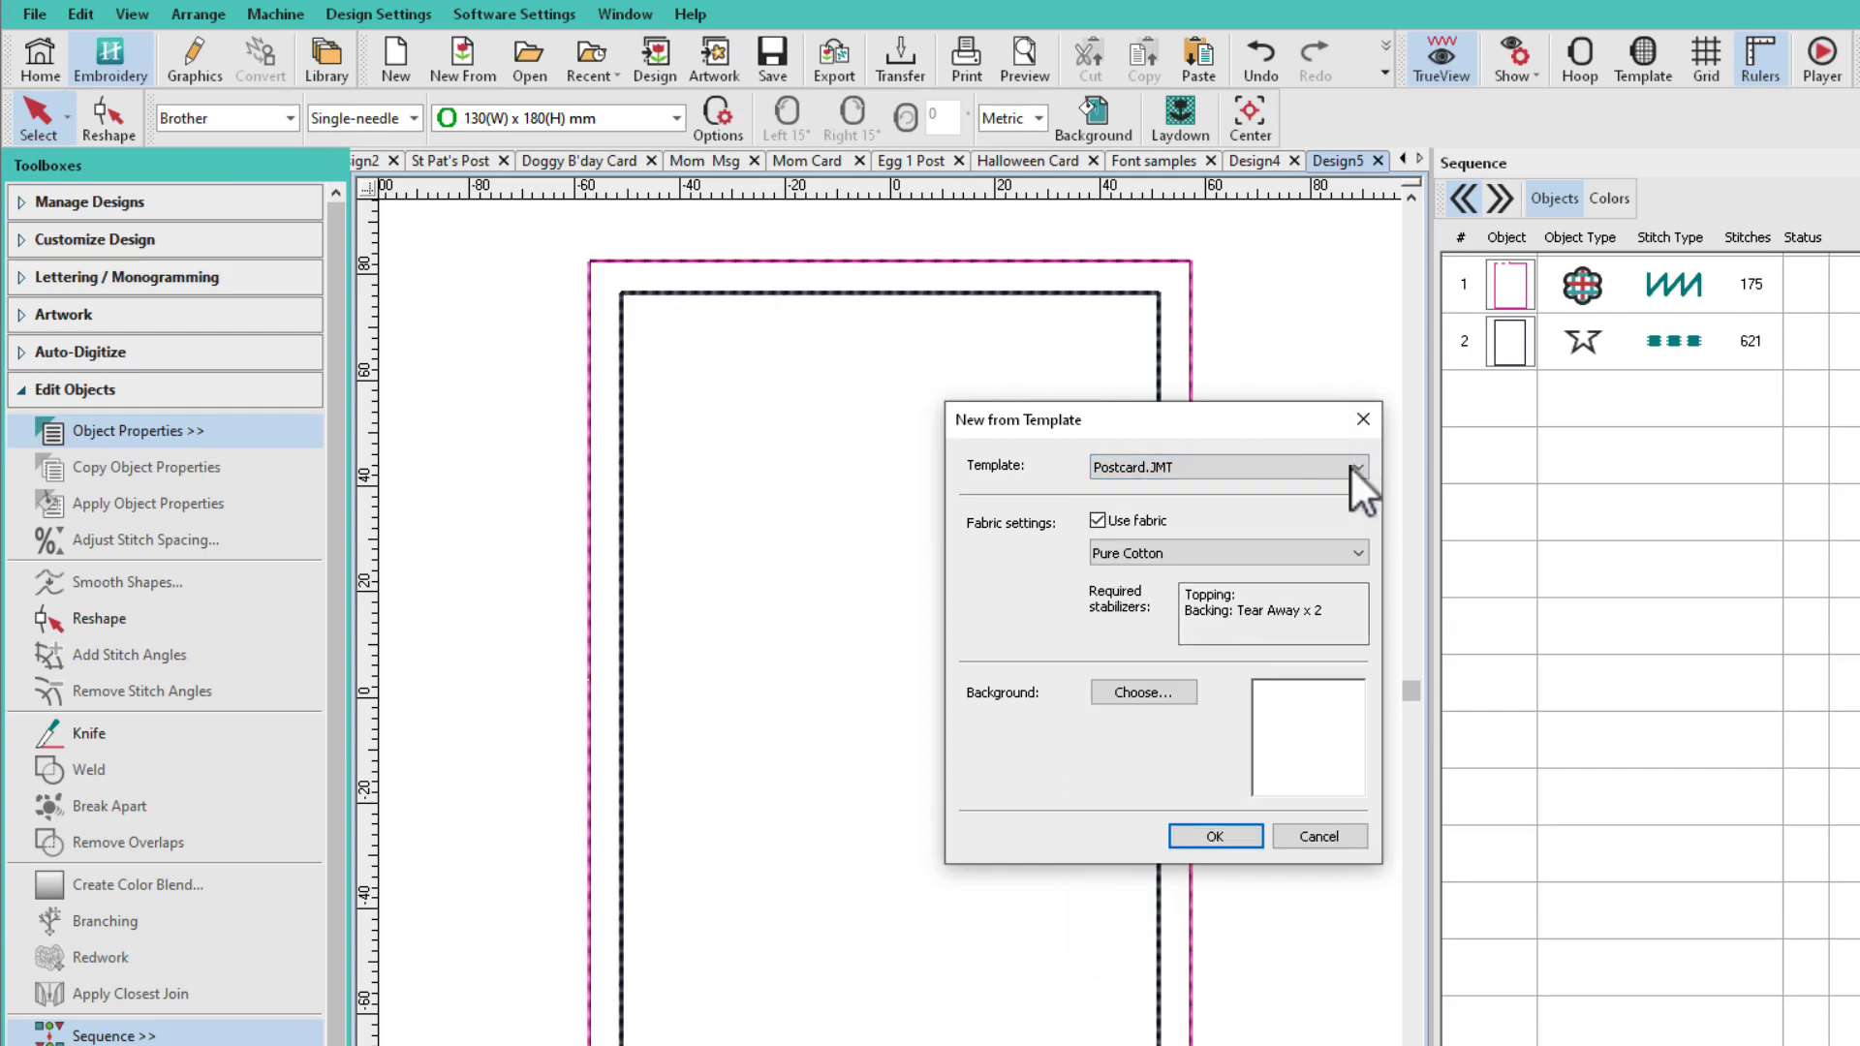
click(1252, 840)
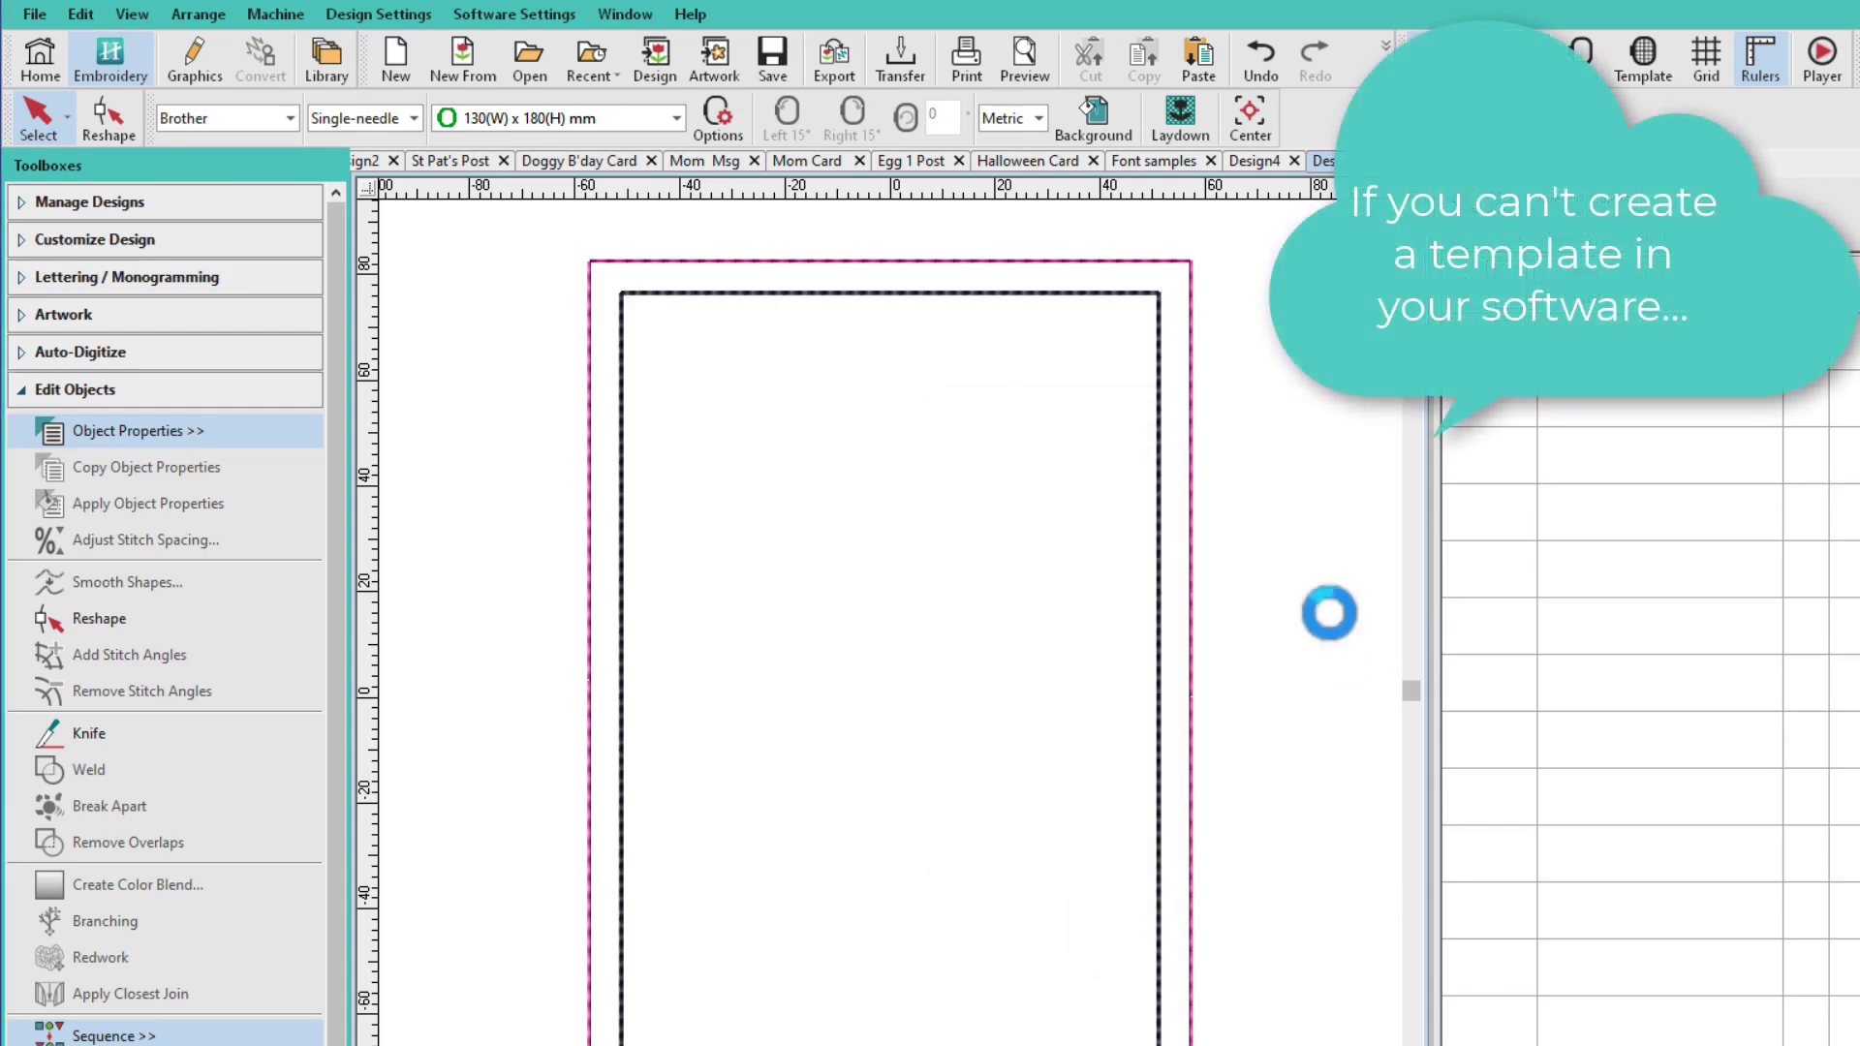